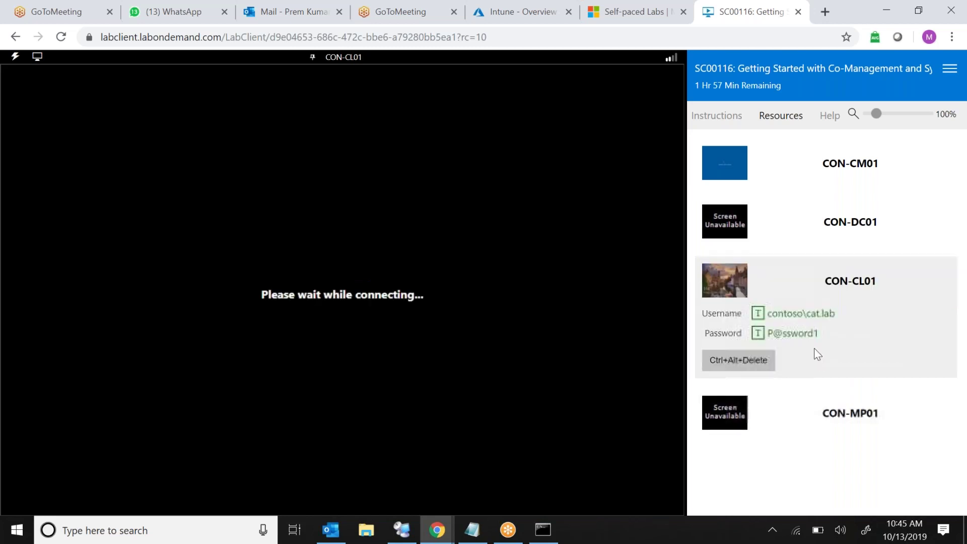
Rerun msiexec.exe /? in Command Prompt, review the Windows Installer help, close it, and switch to CON-DC01
left_click(541, 529)
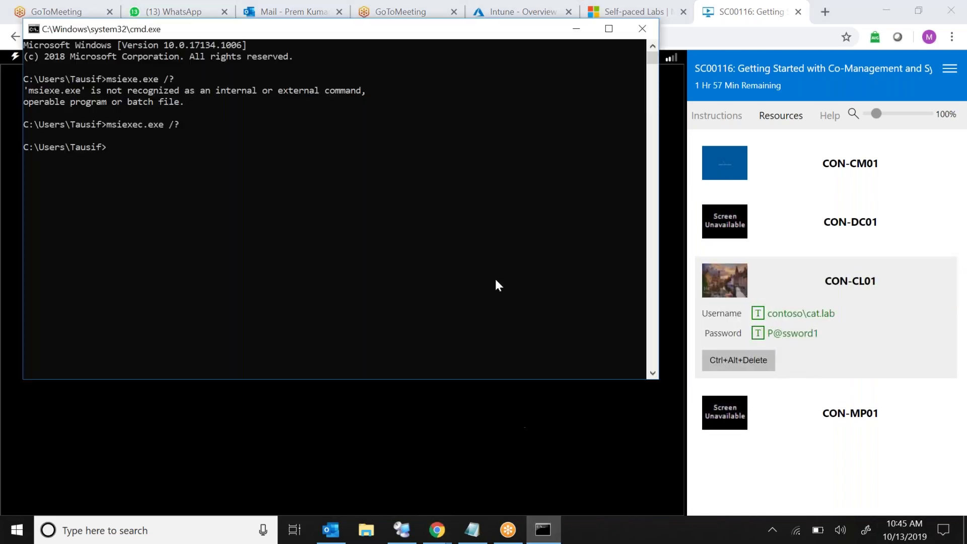
key("Up")
key("Return")
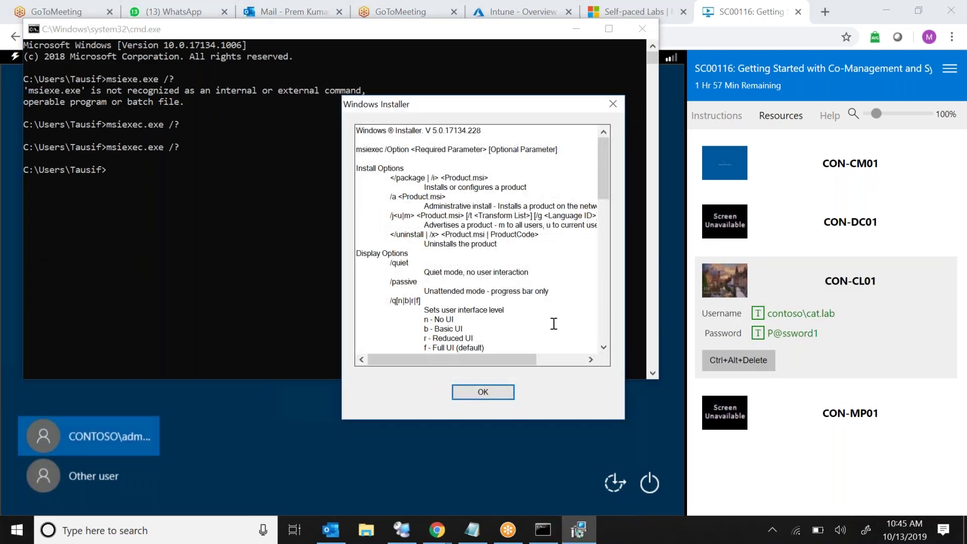
left_click(603, 347)
left_click_drag(605, 349, 606, 349)
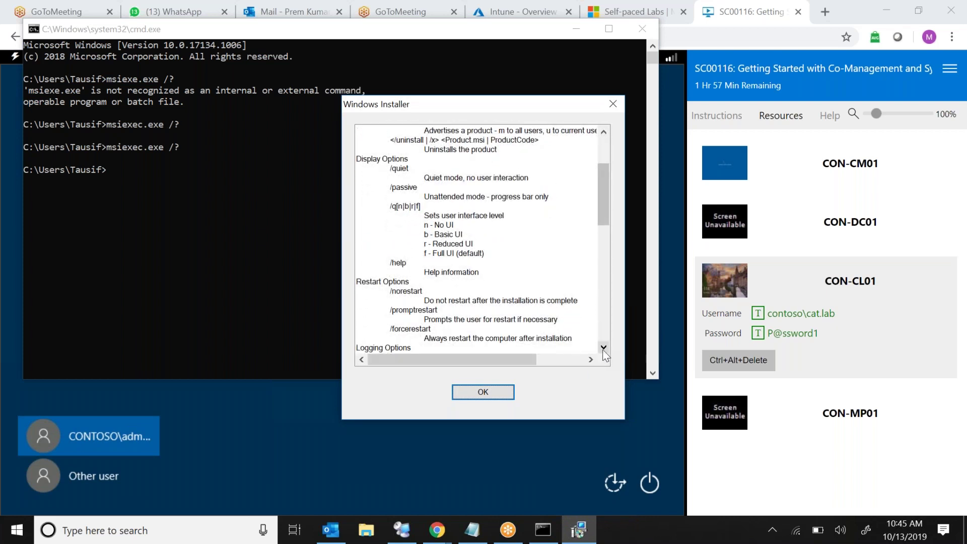
left_click(484, 395)
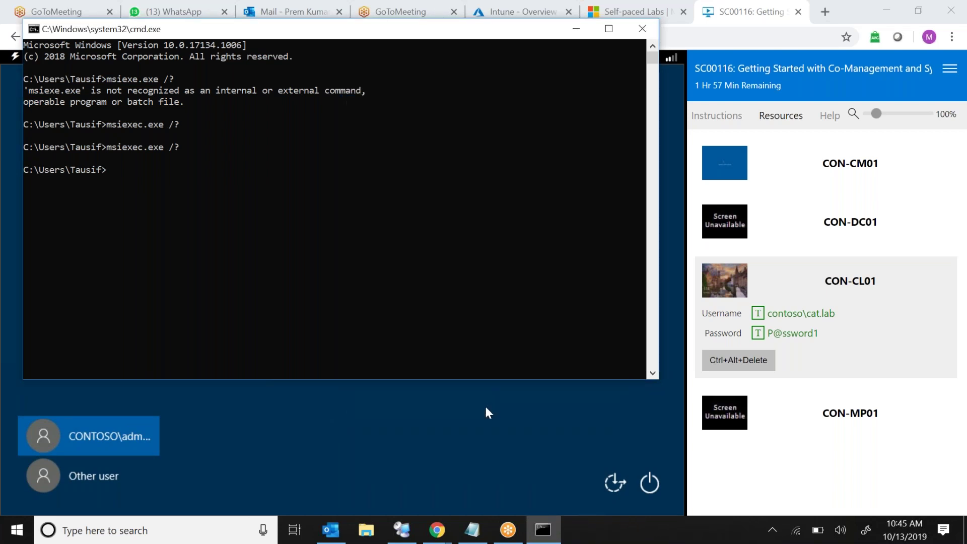
left_click(846, 224)
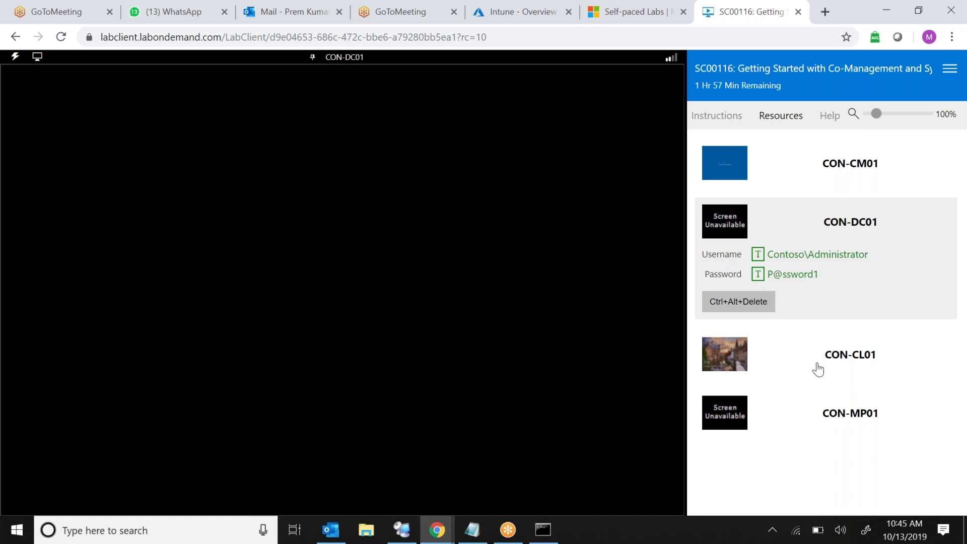
Power on the CON-MP01 machine, then return the console to CON-DC01
left_click(823, 414)
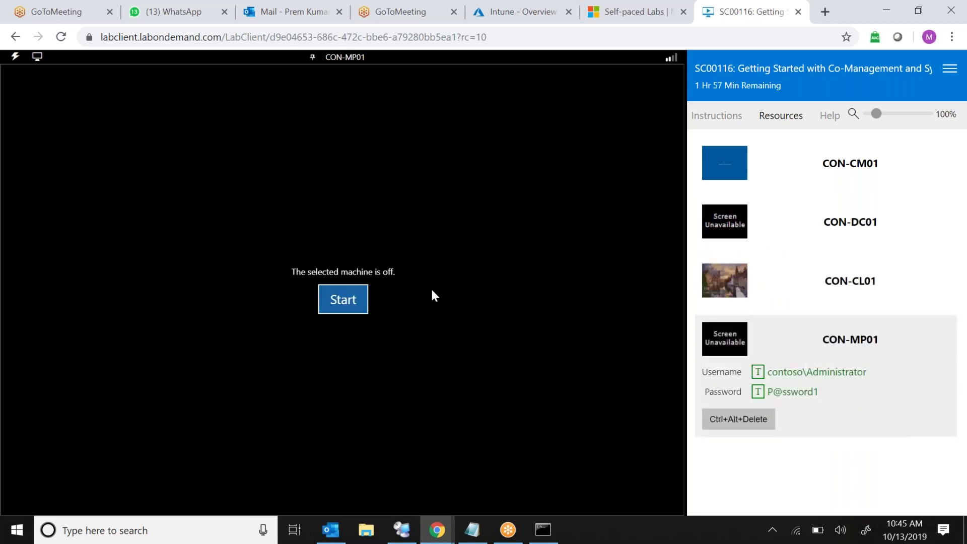
left_click(352, 303)
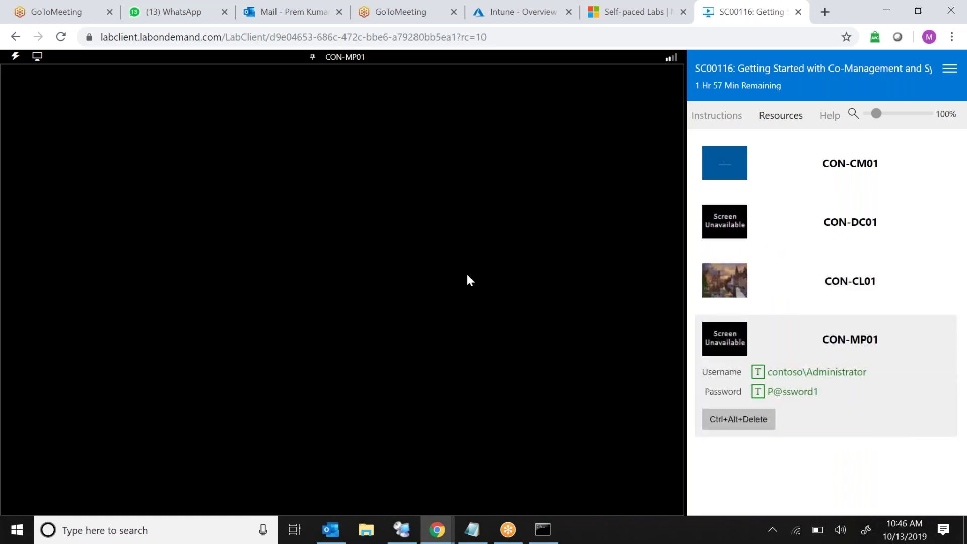
left_click(853, 221)
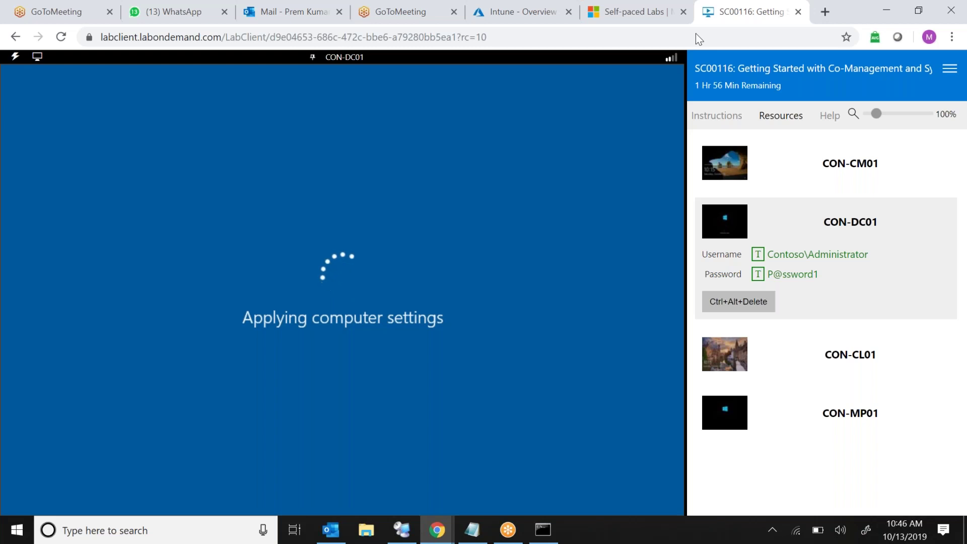
Sign in to CON-CM01 by sending the administrator password with Type Password
left_click(806, 173)
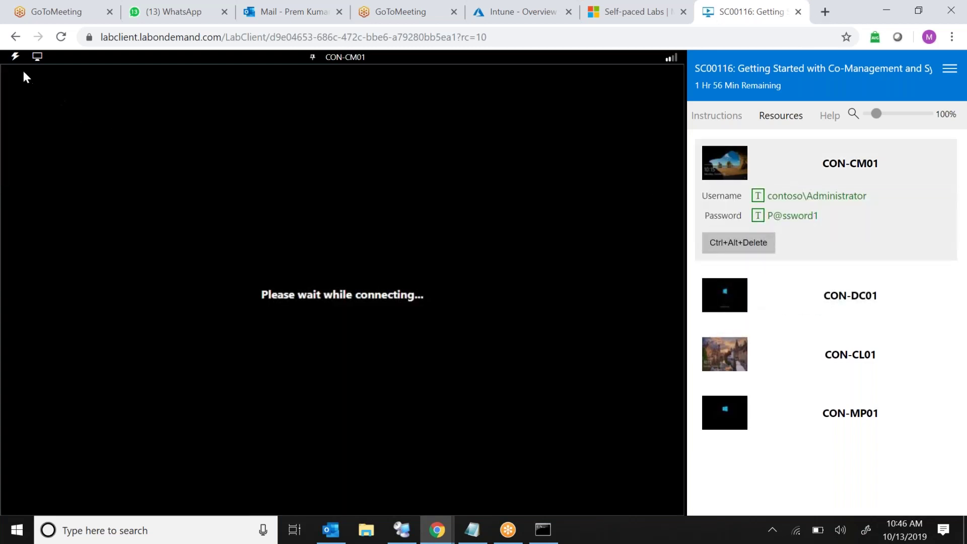
left_click(16, 58)
mouse_move(86, 115)
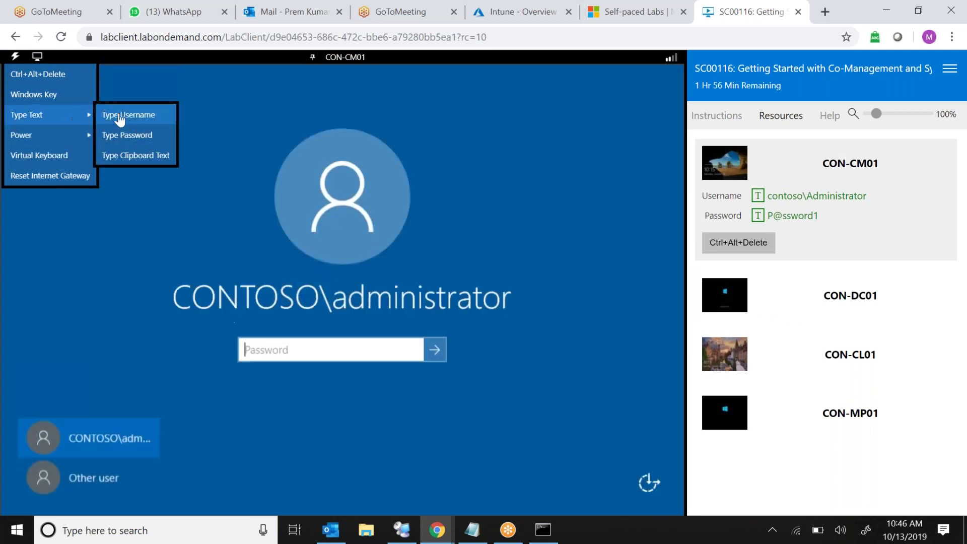
left_click(149, 146)
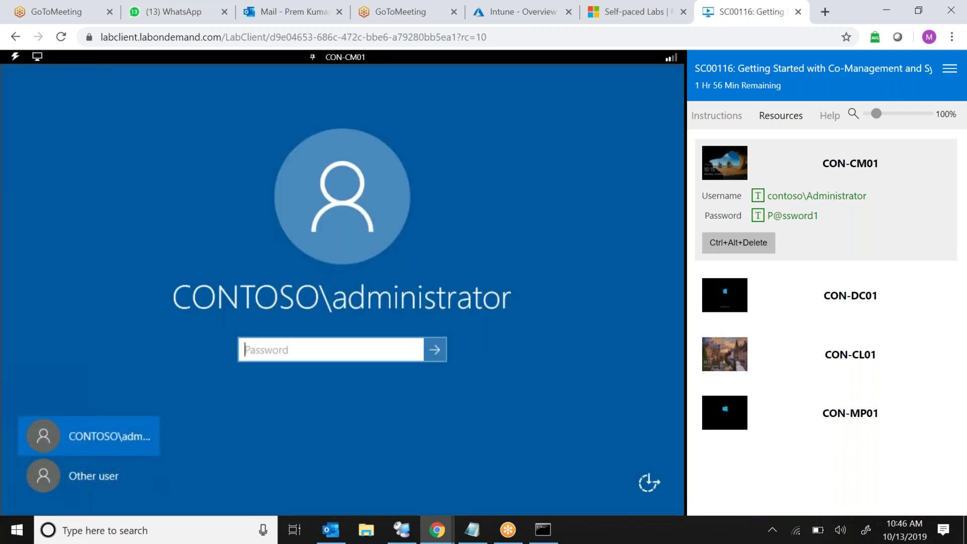
left_click(436, 349)
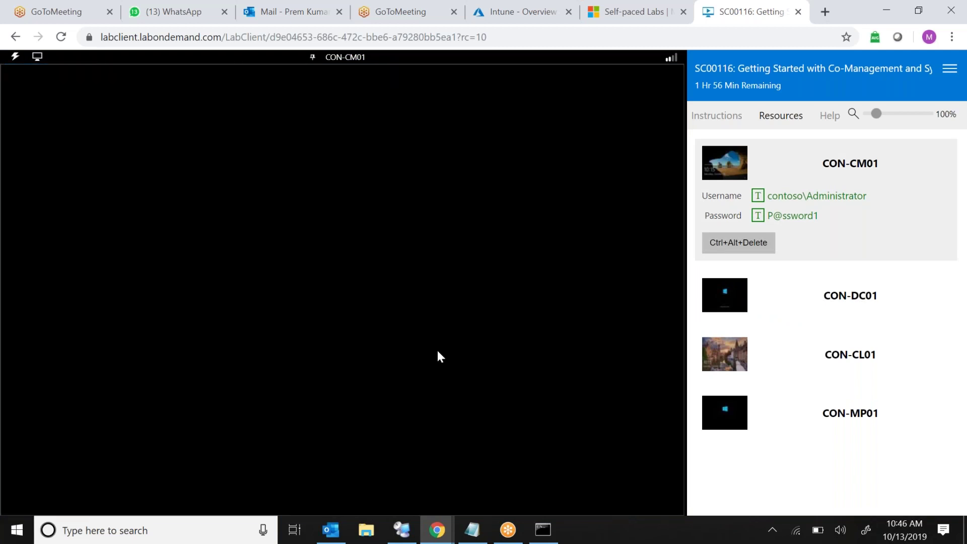
Split the lab panel into its own window and bring the CON-CM01 console forward
left_click(950, 69)
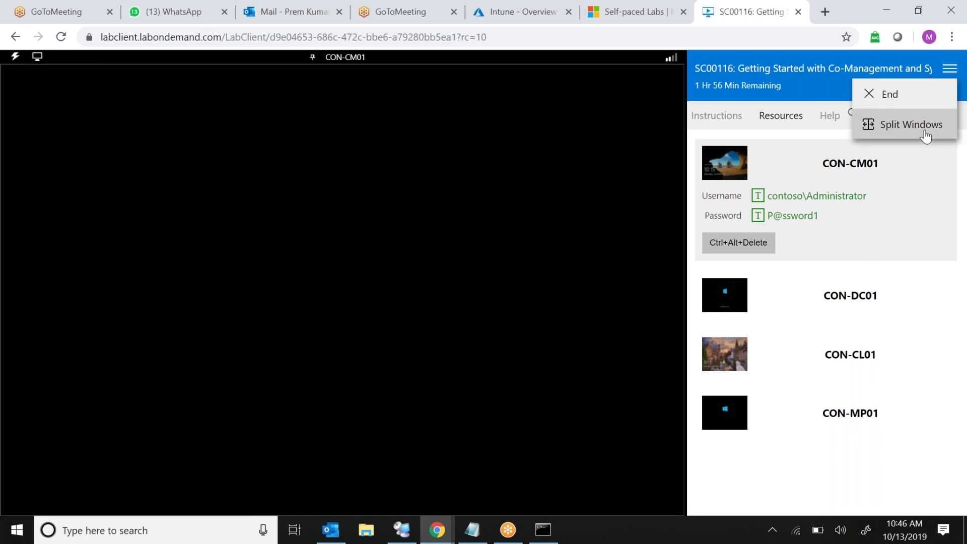
left_click(924, 130)
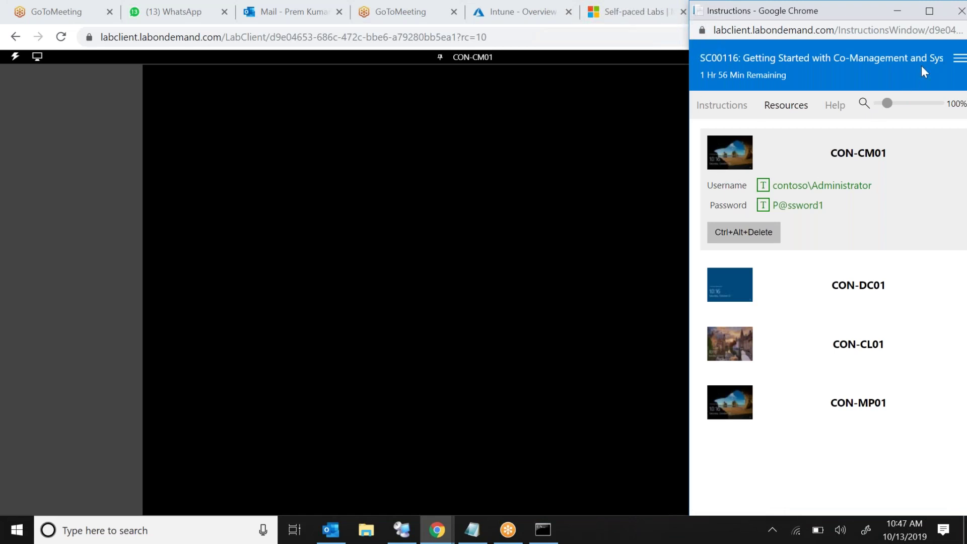
left_click(611, 234)
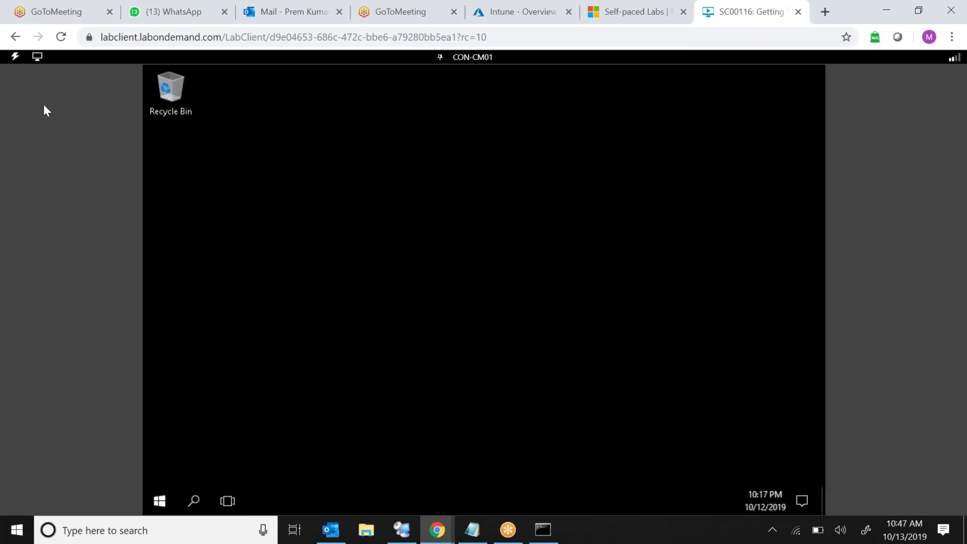
right_click(602, 538)
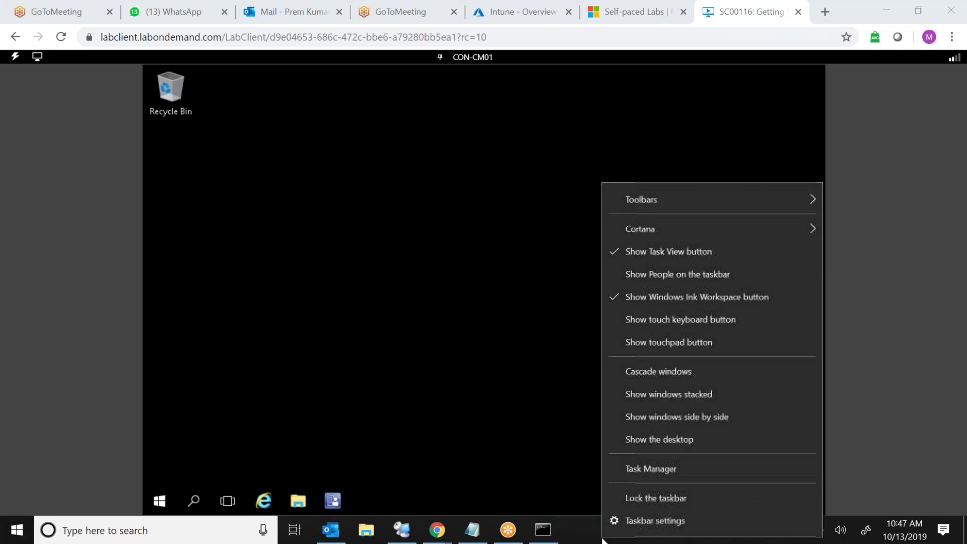
Launch VMware Workstation Pro, power on Win7-Packaging-PC and boot it with Start Windows Normally
left_click(676, 443)
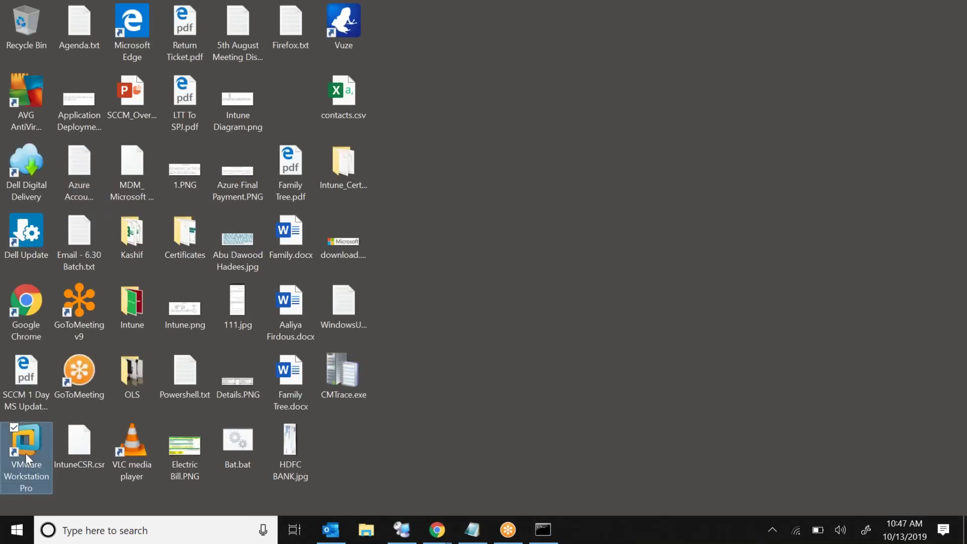
double_click(26, 454)
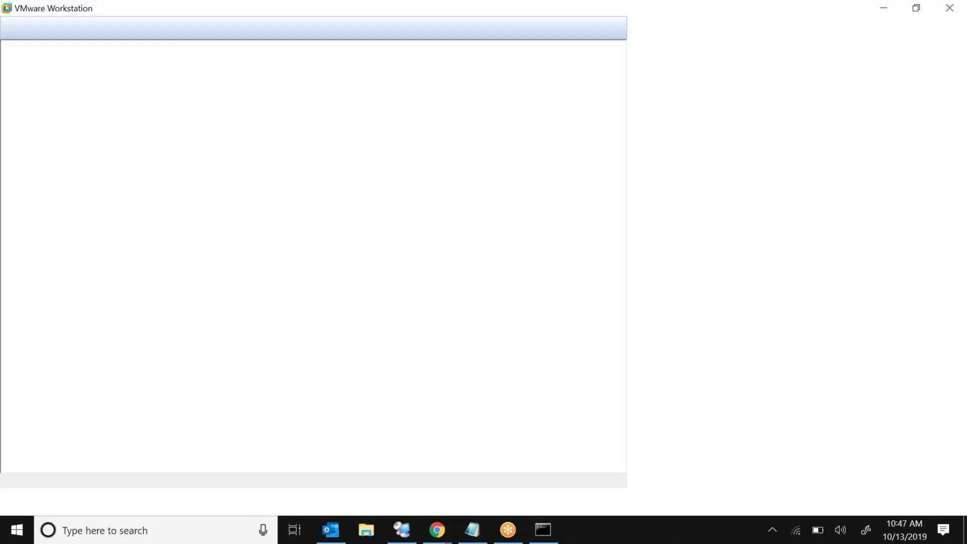
left_click(81, 152)
left_click(202, 104)
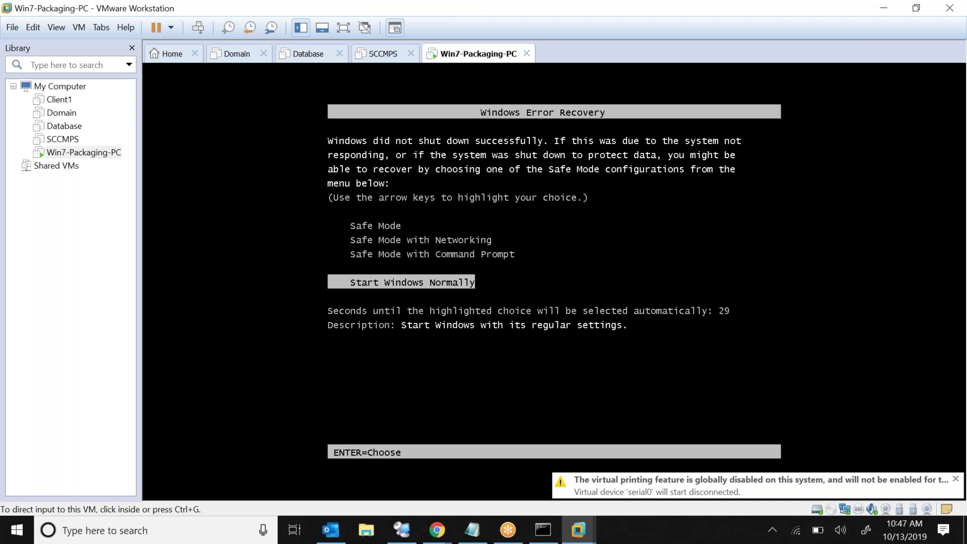
left_click(448, 286)
key("Return")
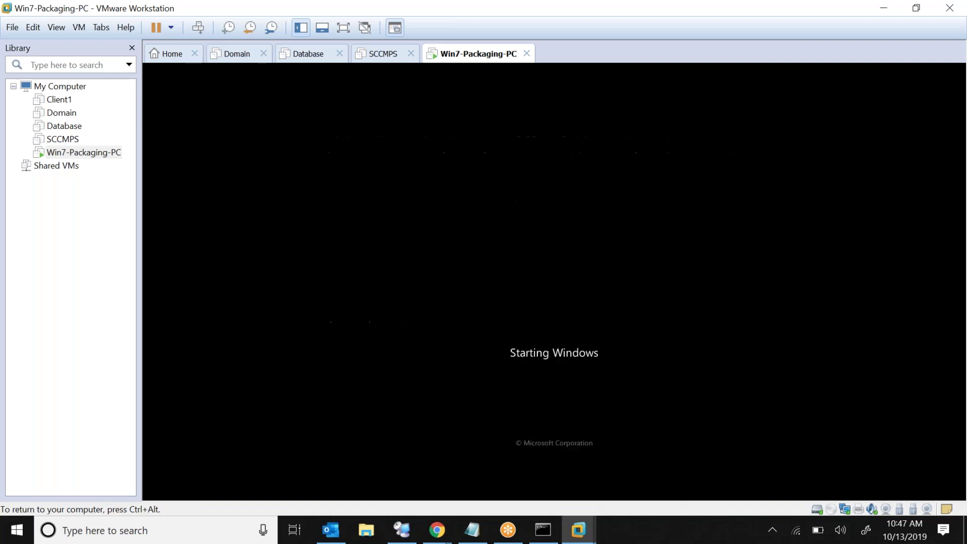
key("ctrl+alt")
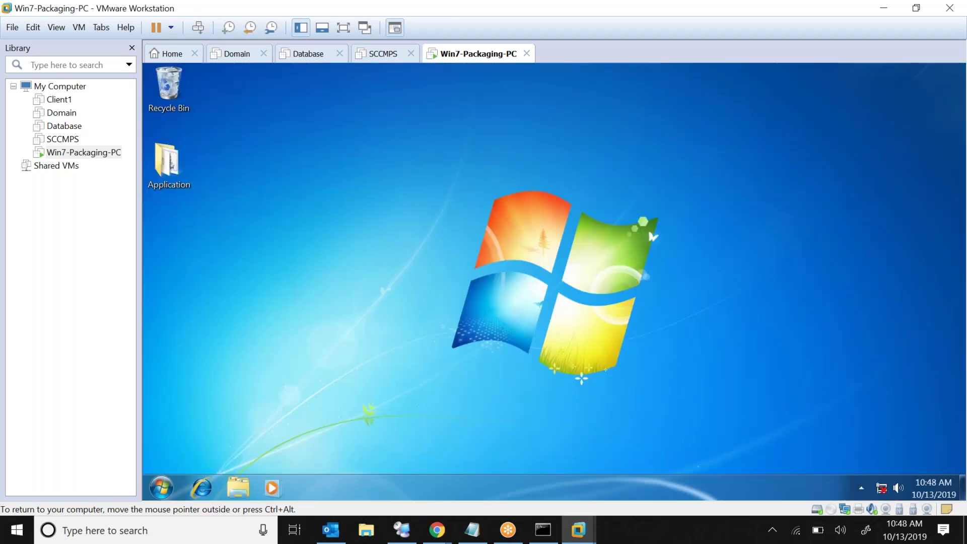
Open the guest's Run box from the Start menu and dismiss it without running regedit
left_click(161, 488)
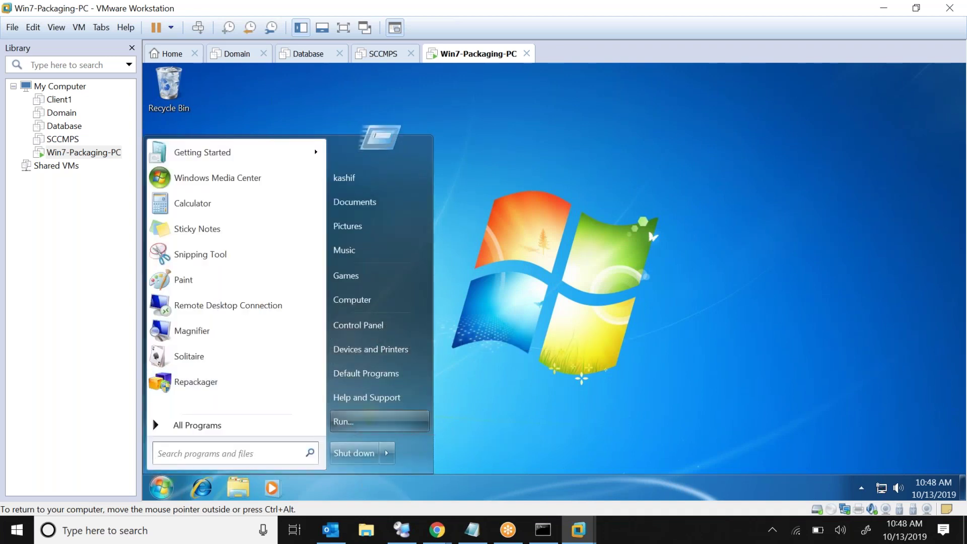
left_click(352, 424)
left_click(327, 434)
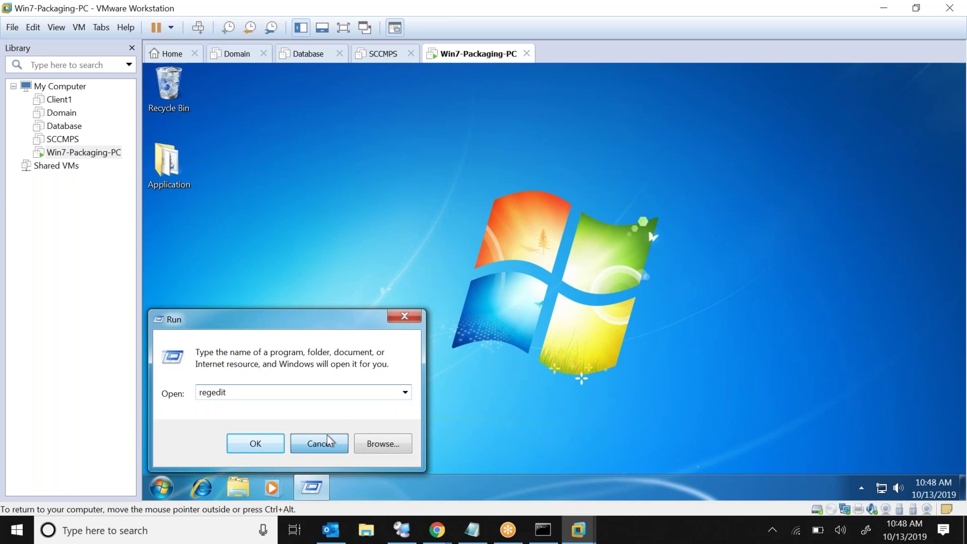
Browse Shared Folders (Z:) to Application Packaging\Software Silent Install and select 7z1900-x64.msi
left_click(238, 486)
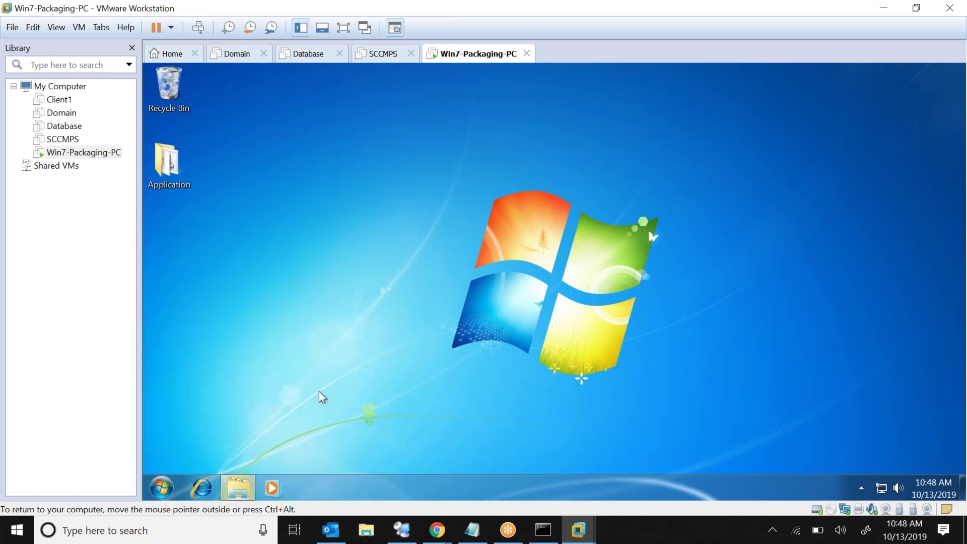
left_click(186, 304)
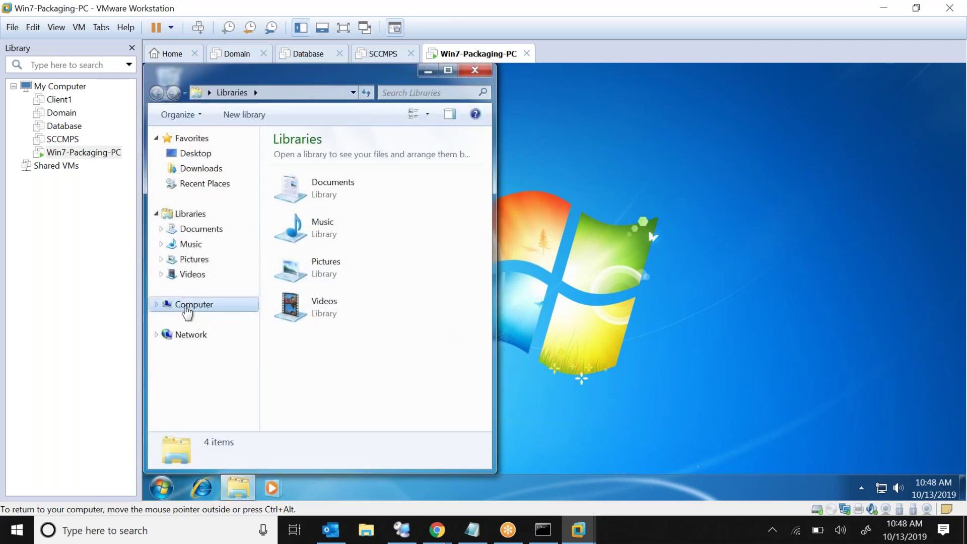
double_click(364, 292)
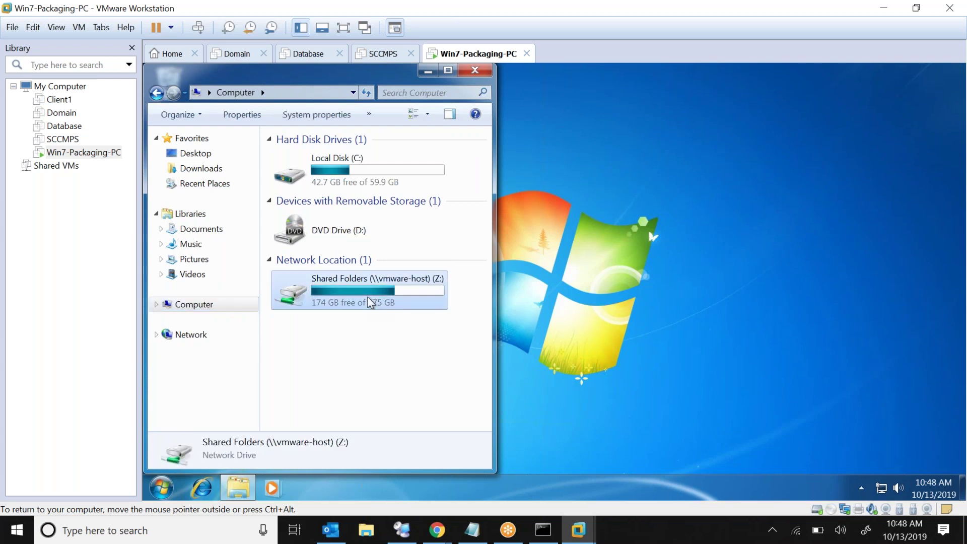
double_click(326, 159)
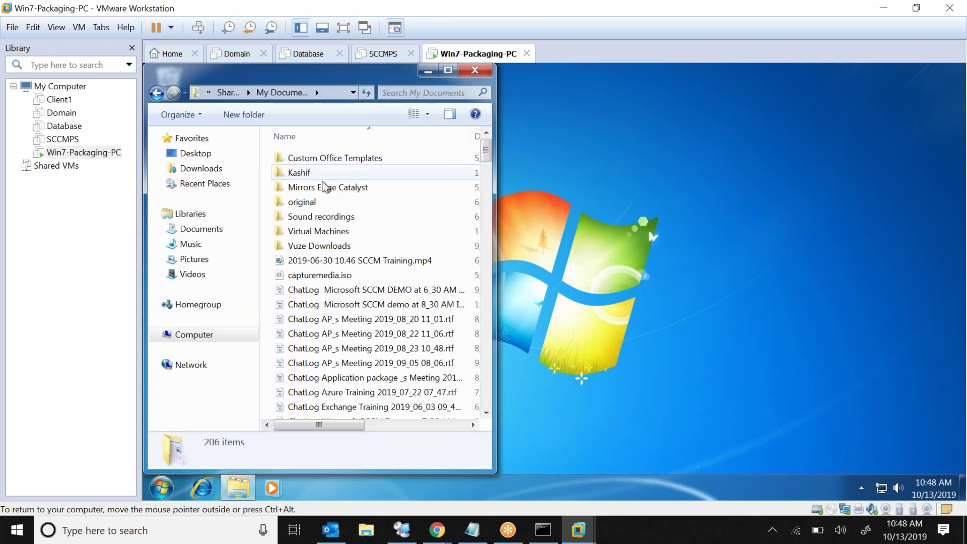
double_click(340, 172)
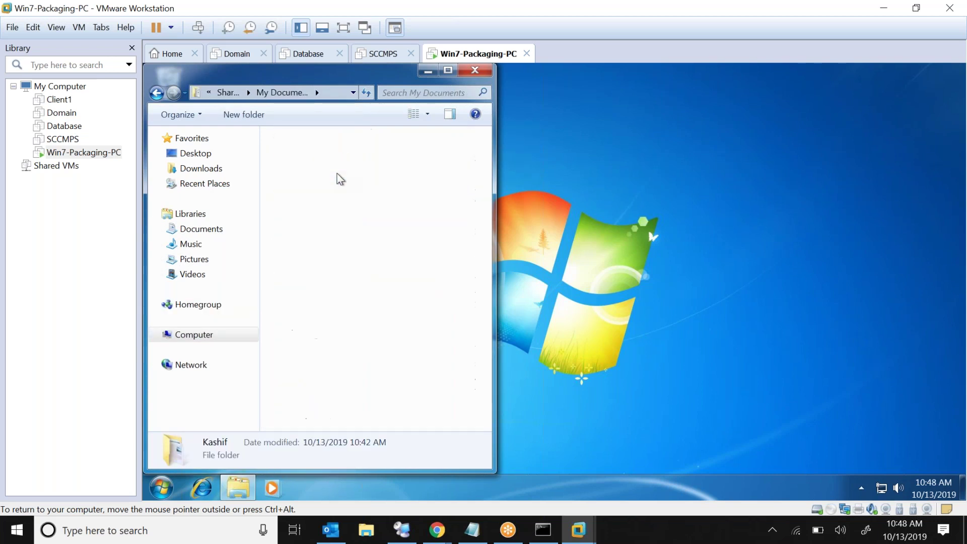
double_click(335, 159)
double_click(332, 173)
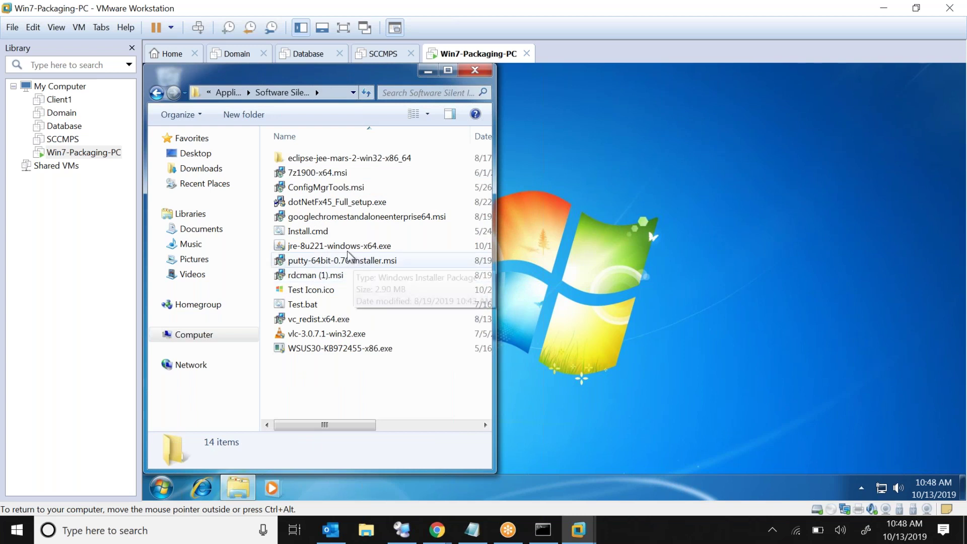
left_click(343, 173)
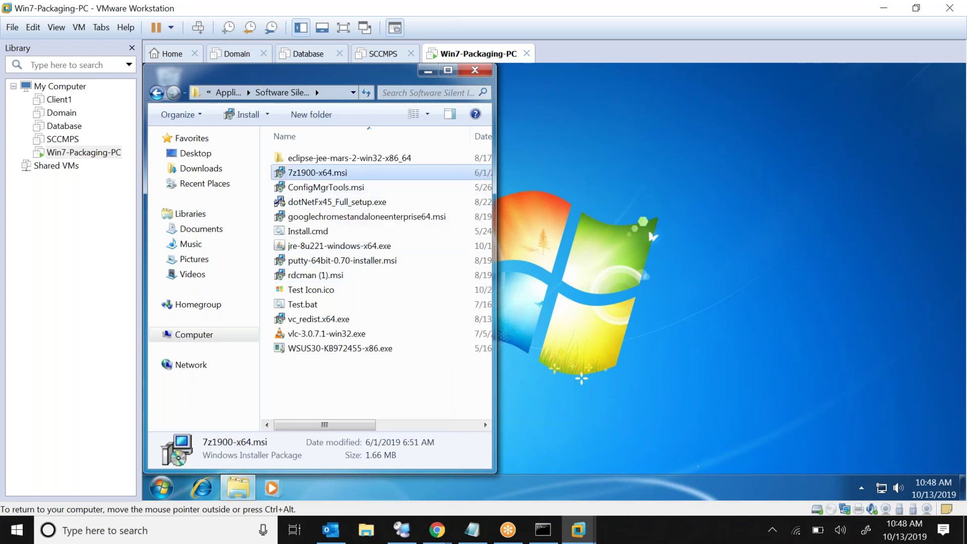
Close the folder window and position the 7z1900-x64.msi icon on the guest desktop
left_click(588, 187)
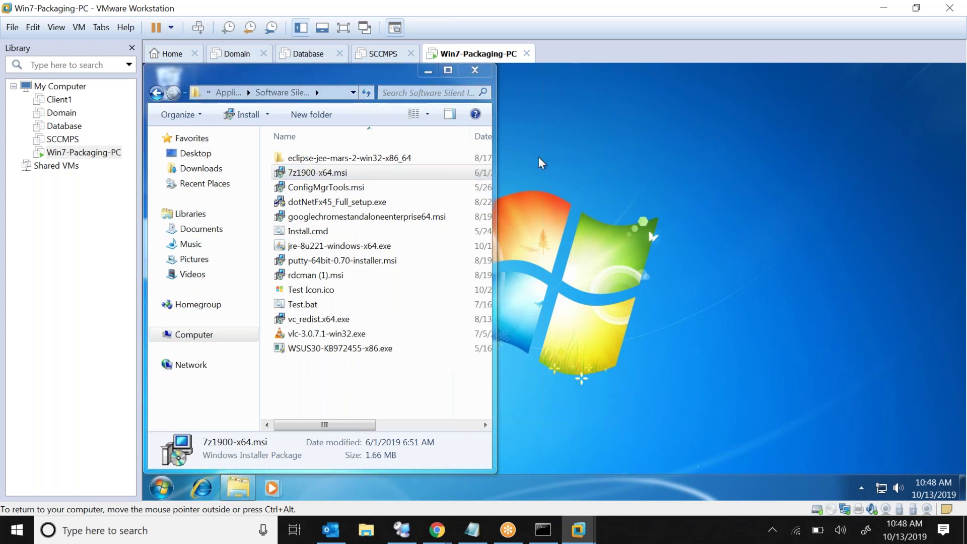
left_click(467, 72)
left_click_drag(166, 241, 518, 234)
left_click(389, 135)
left_click(435, 182)
left_click(439, 173)
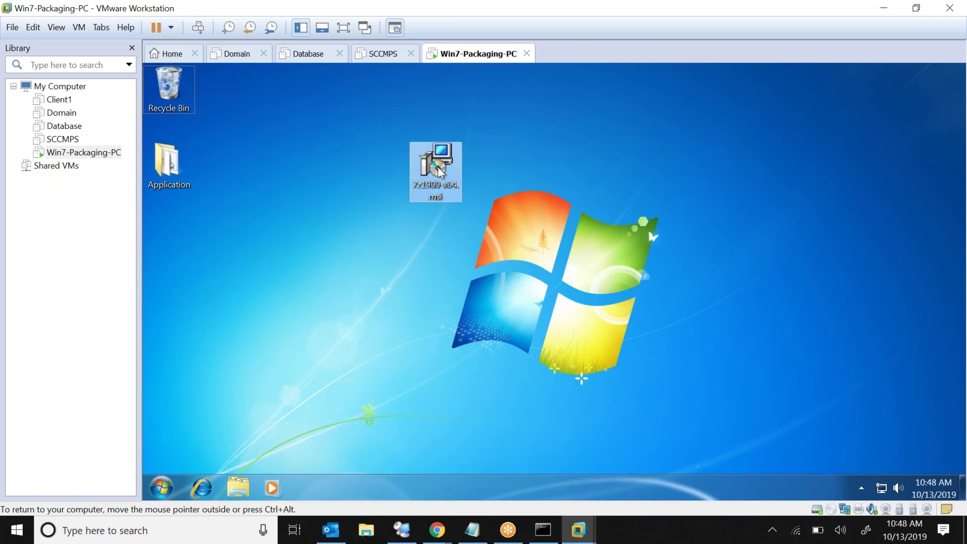
Run 7z1900-x64.msi, accept the license, keep default features, approve UAC and finish installing 7-Zip 19.00
double_click(439, 172)
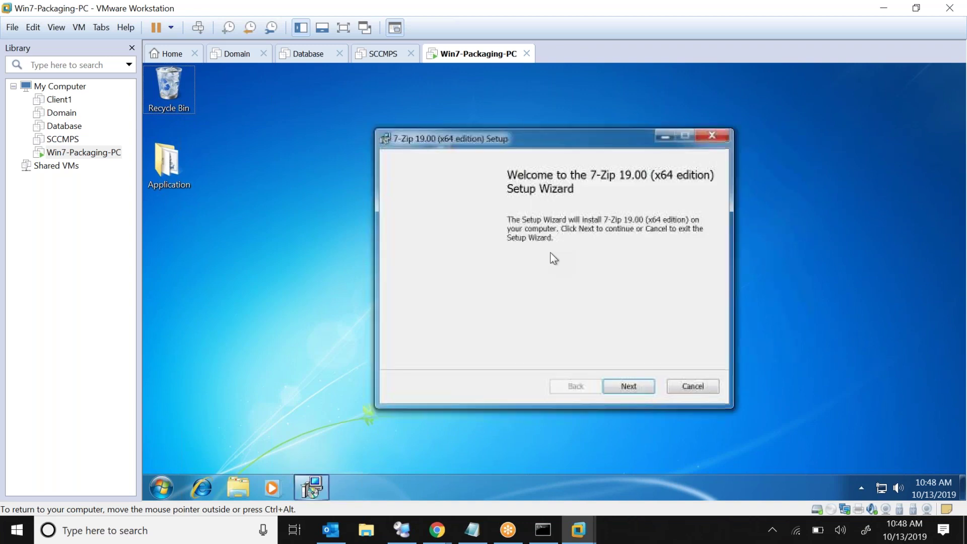
left_click(629, 386)
left_click(404, 350)
left_click(628, 386)
left_click(628, 386)
left_click(628, 386)
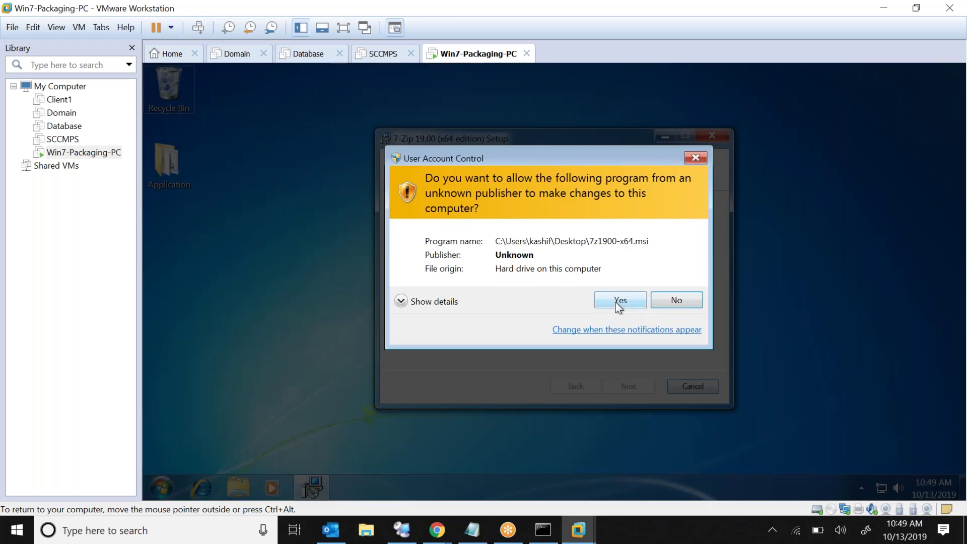
left_click(616, 302)
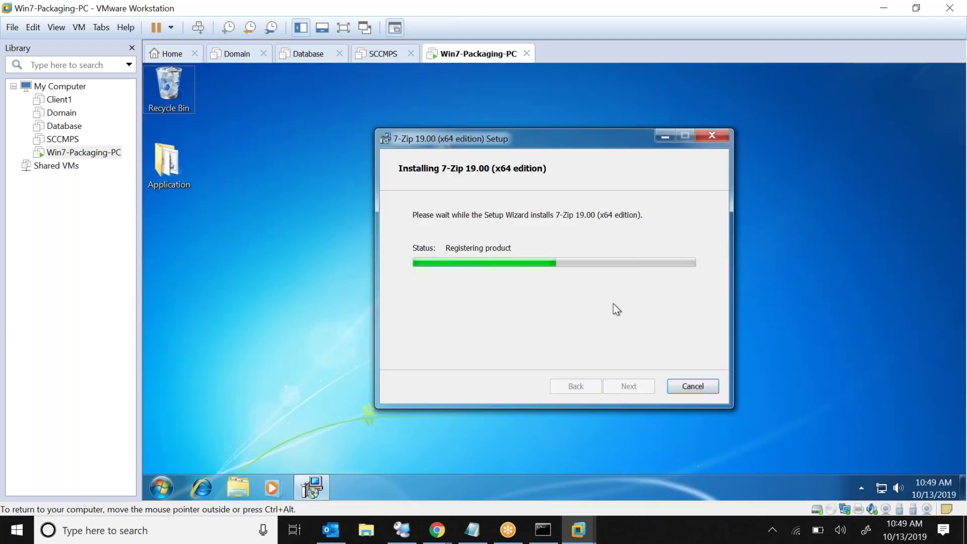
left_click(615, 385)
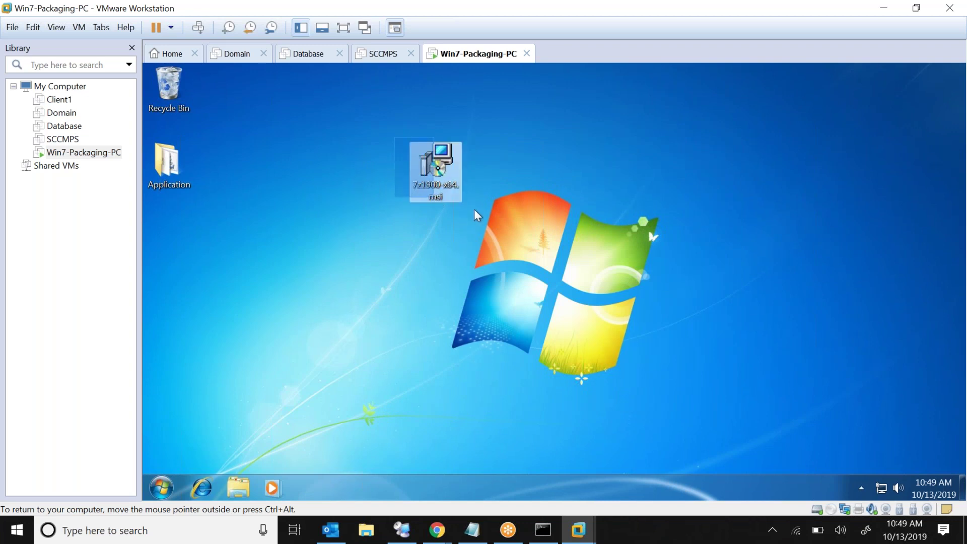
Check the 7-Zip shortcuts under Start > All Programs
left_click(161, 489)
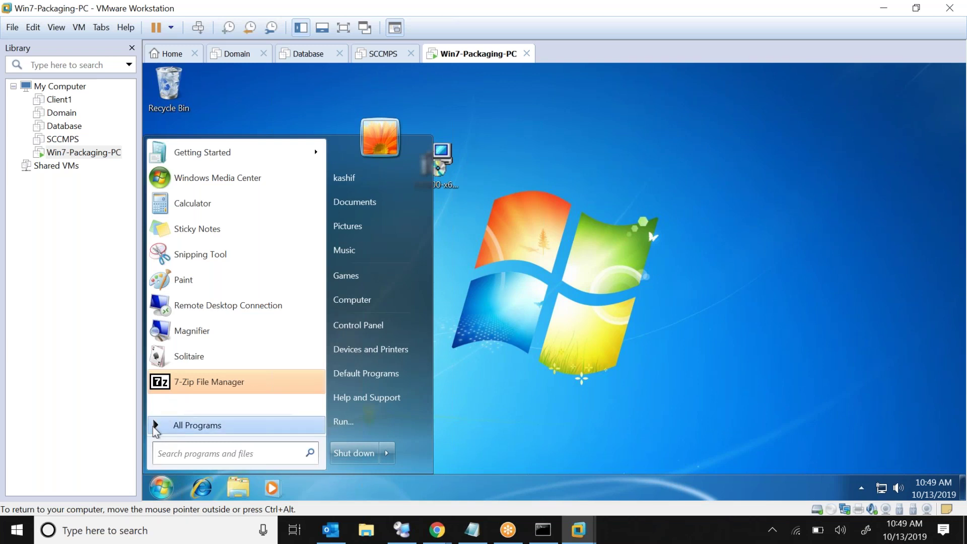
left_click(156, 428)
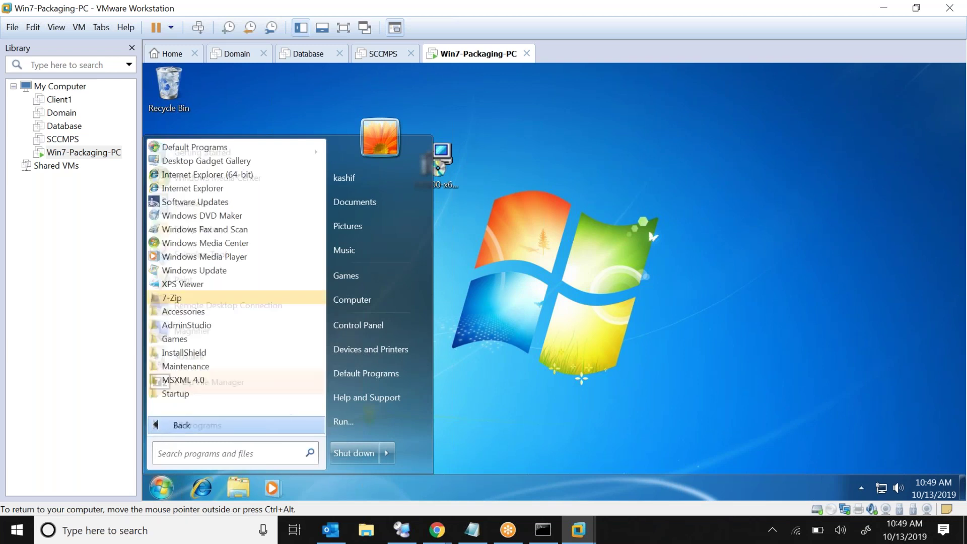
left_click(221, 303)
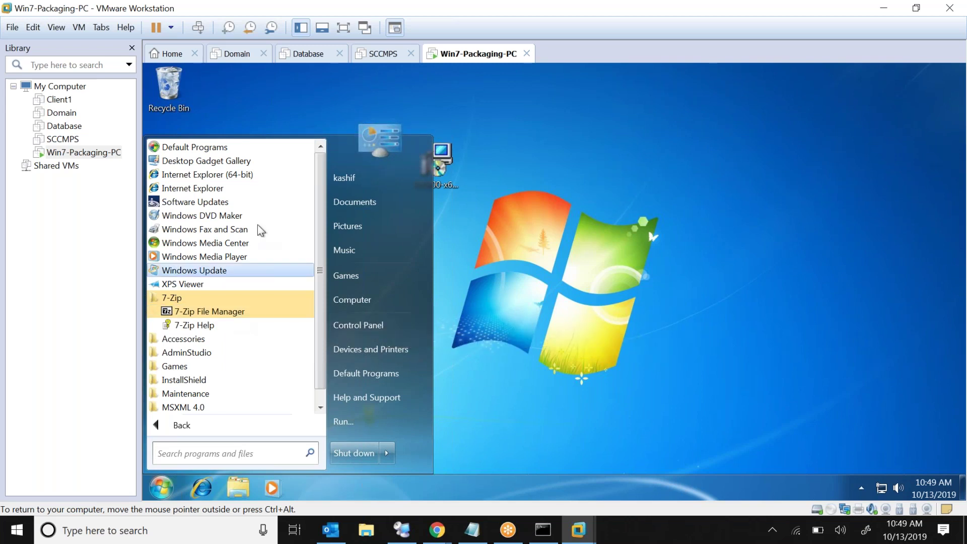
Open Control Panel's Uninstall a program list and select 7-Zip 19.00 (x64 edition)
left_click(370, 330)
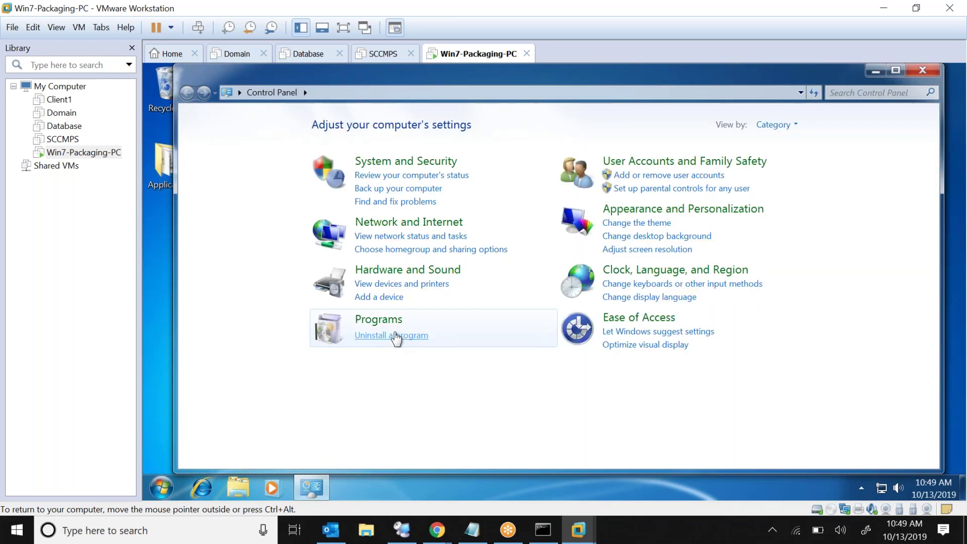
left_click(395, 338)
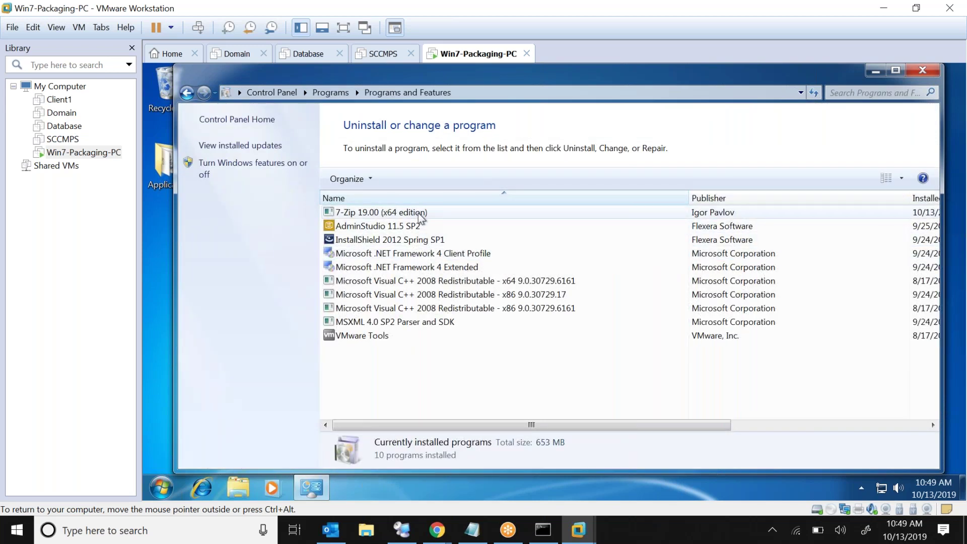
left_click(419, 214)
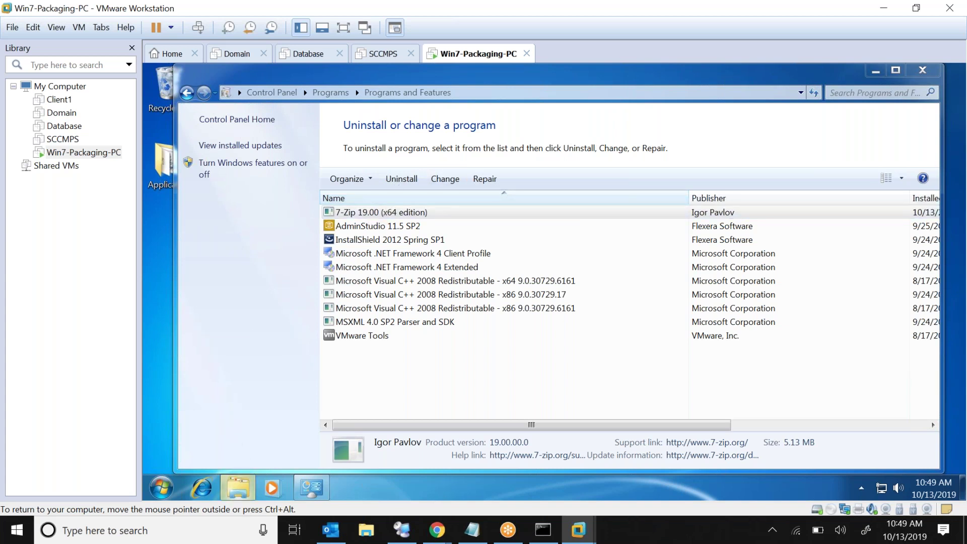
Inspect the installed files in C:\Program Files\7-Zip, then close the Explorer window
left_click(238, 487)
left_click(194, 335)
double_click(386, 165)
double_click(347, 187)
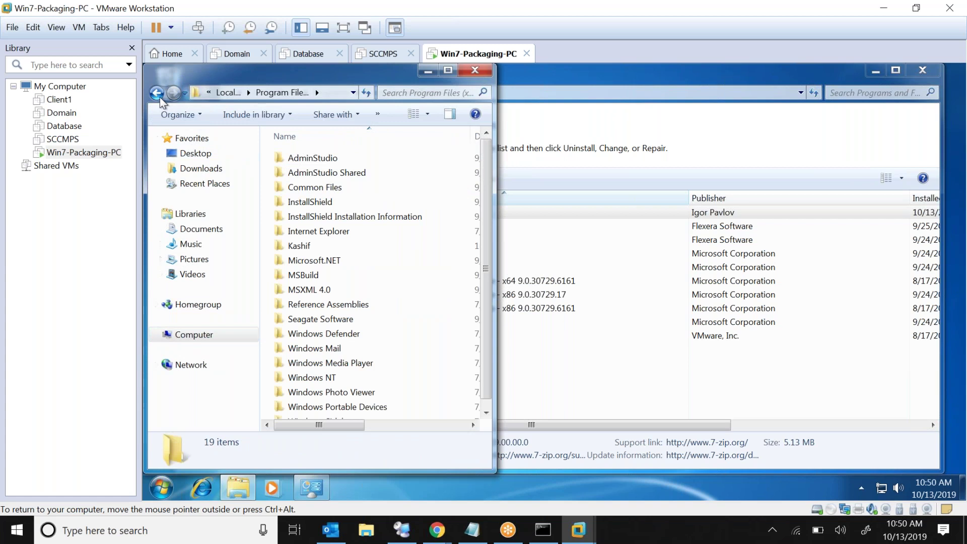
left_click(158, 94)
double_click(341, 173)
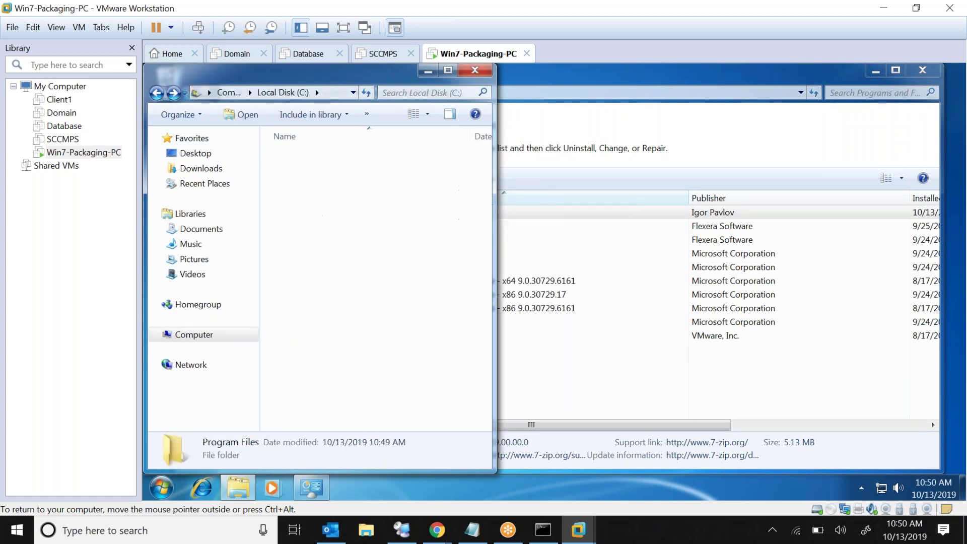
double_click(301, 158)
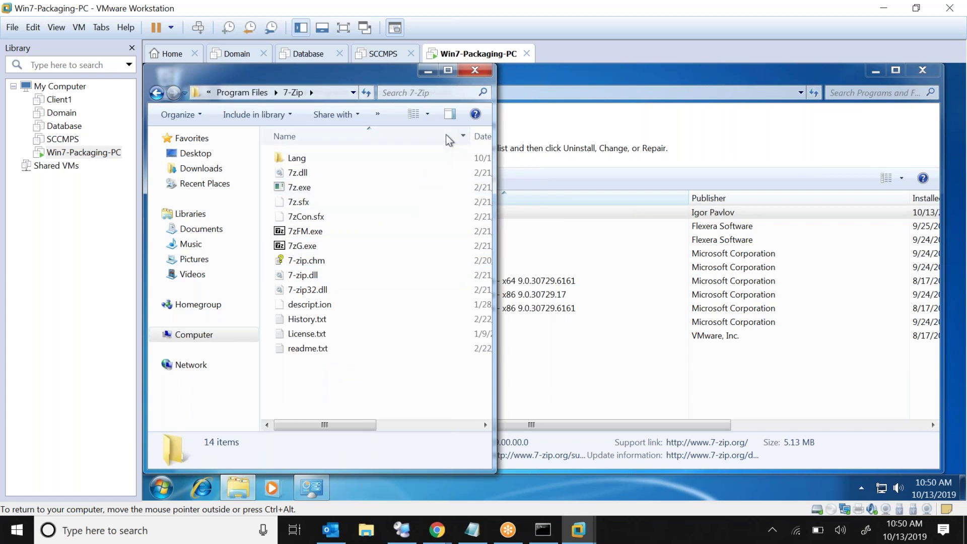
left_click(473, 71)
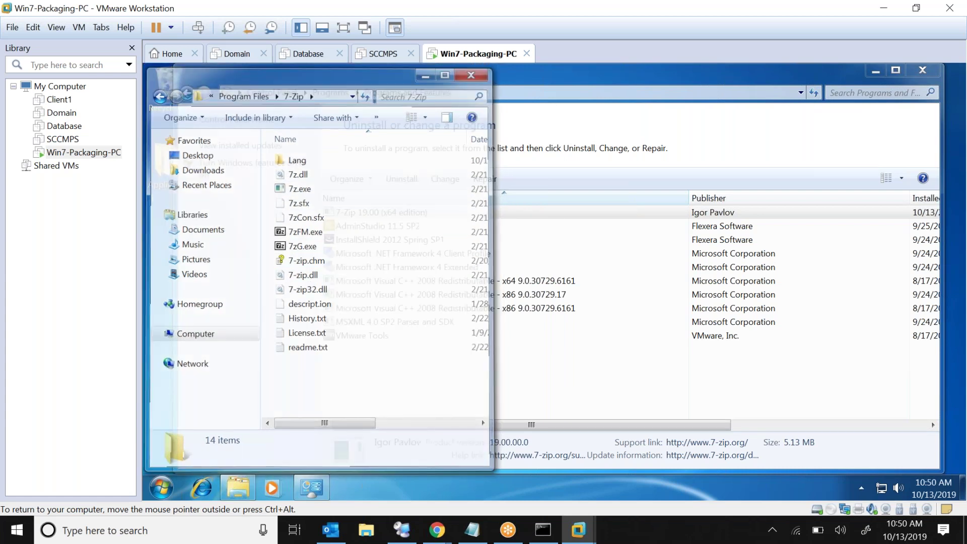
Uninstall 7-Zip 19.00, approving the confirmation and UAC prompts, and close Programs and Features
left_click(409, 181)
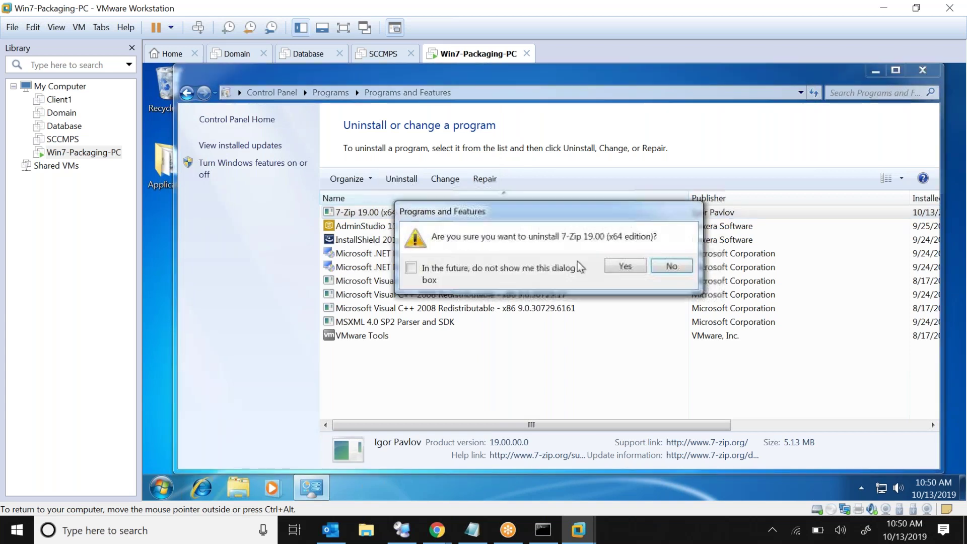
left_click(620, 268)
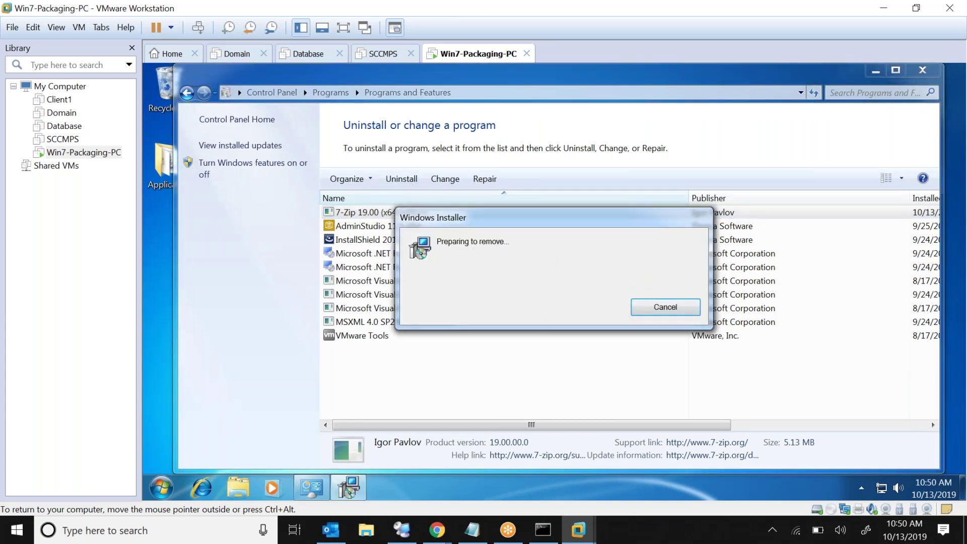
left_click(161, 488)
left_click(164, 428)
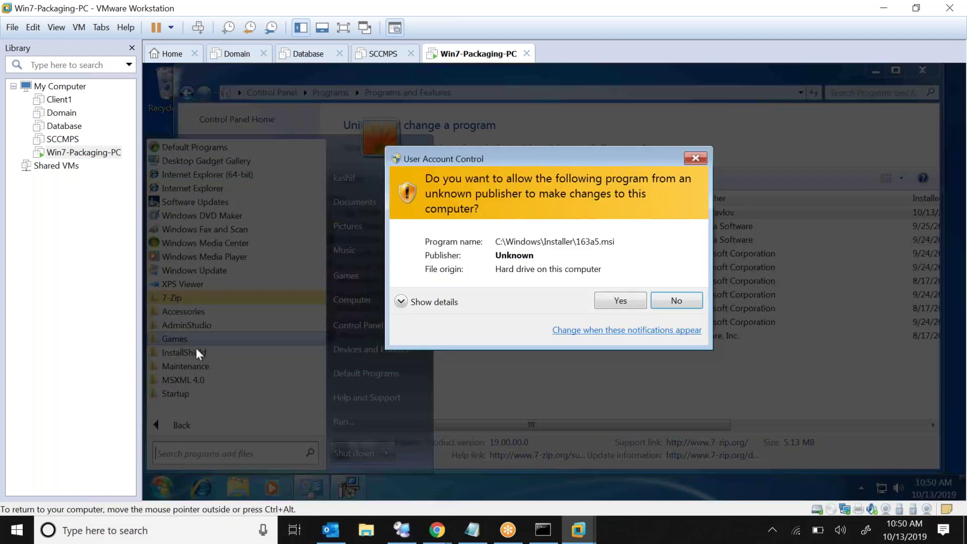
left_click(616, 302)
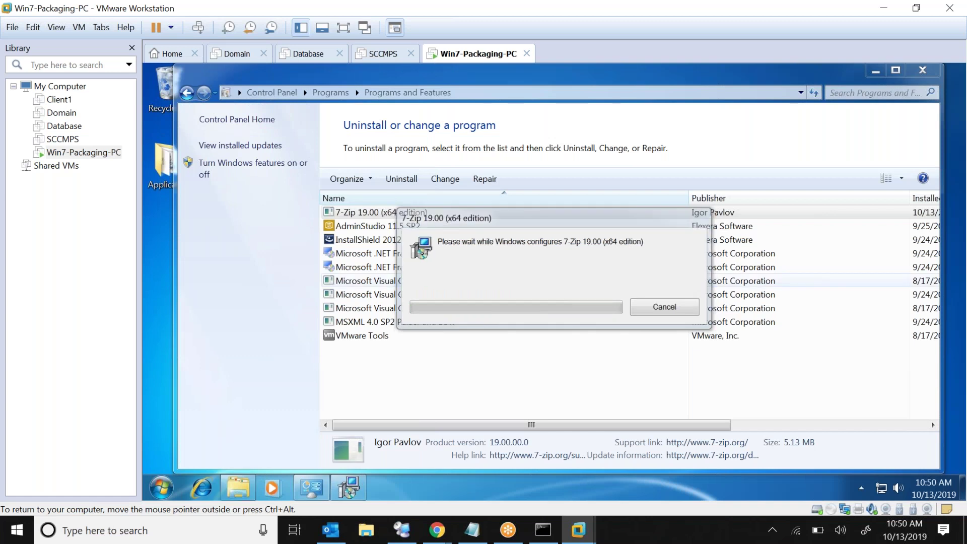
left_click(926, 73)
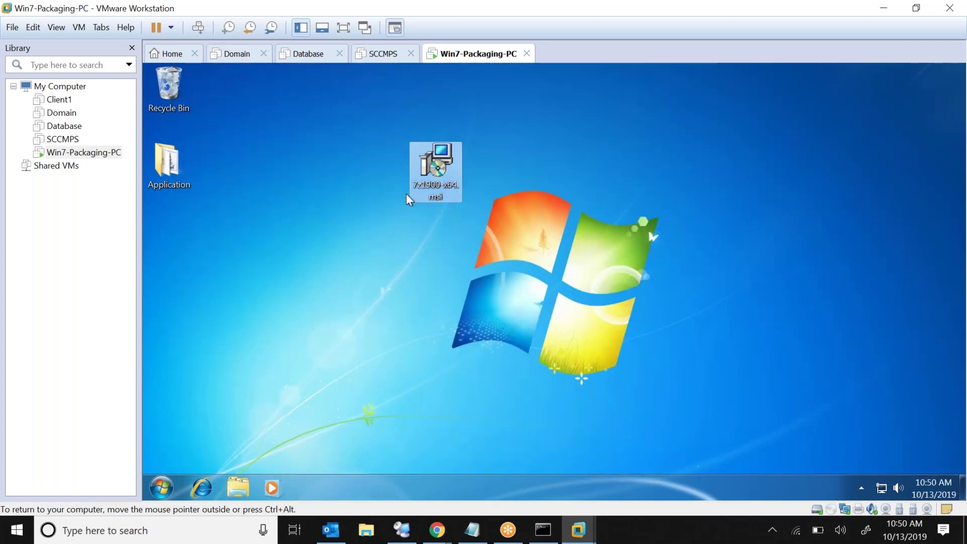
Create a new desktop folder named 7Zip beside the installer icon
left_click_drag(443, 173, 223, 234)
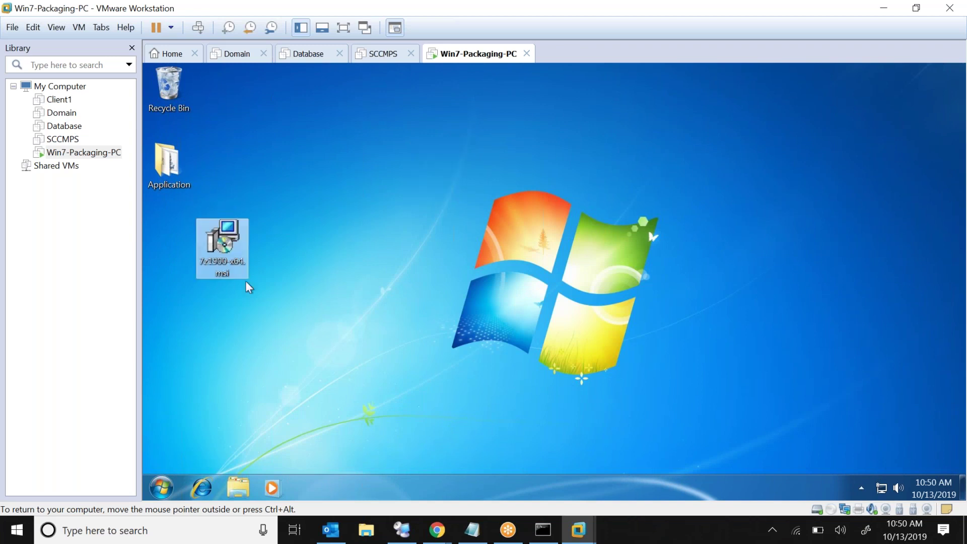
right_click(244, 288)
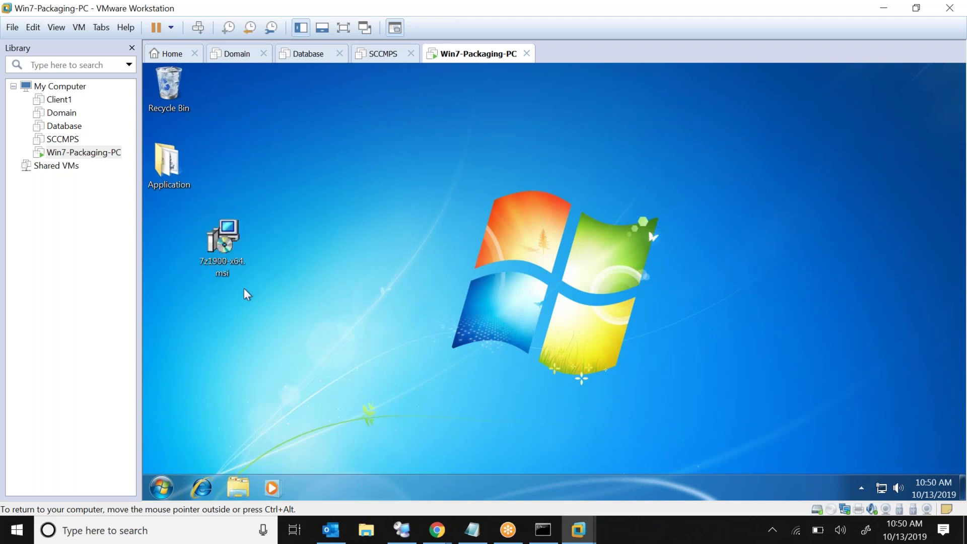
mouse_move(307, 381)
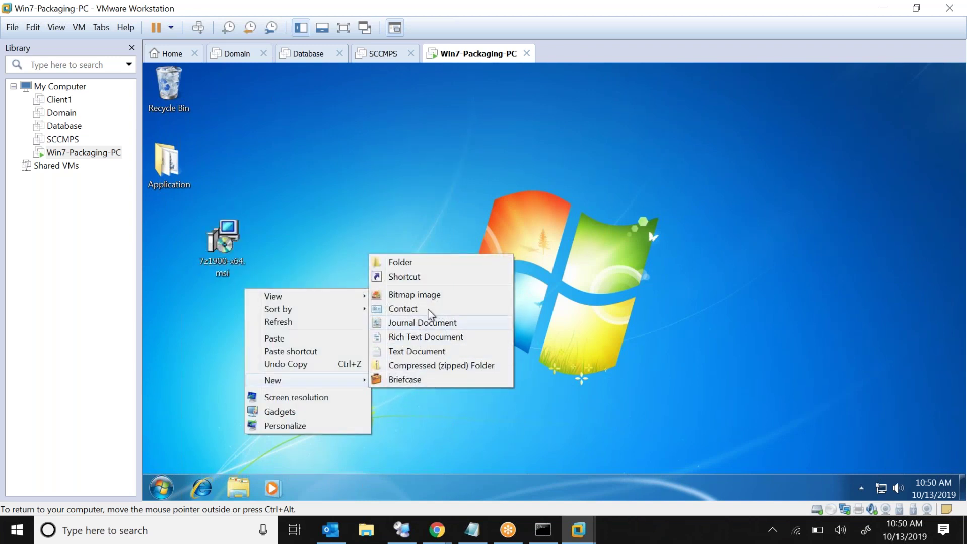
left_click(452, 264)
type("7zi")
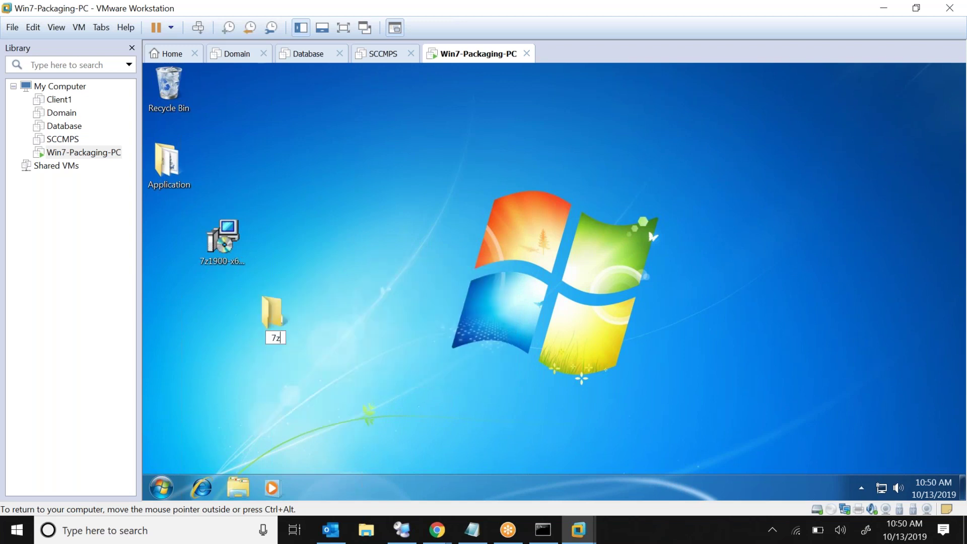
right_click(280, 321)
left_click(322, 296)
type("7Zip")
key("Return")
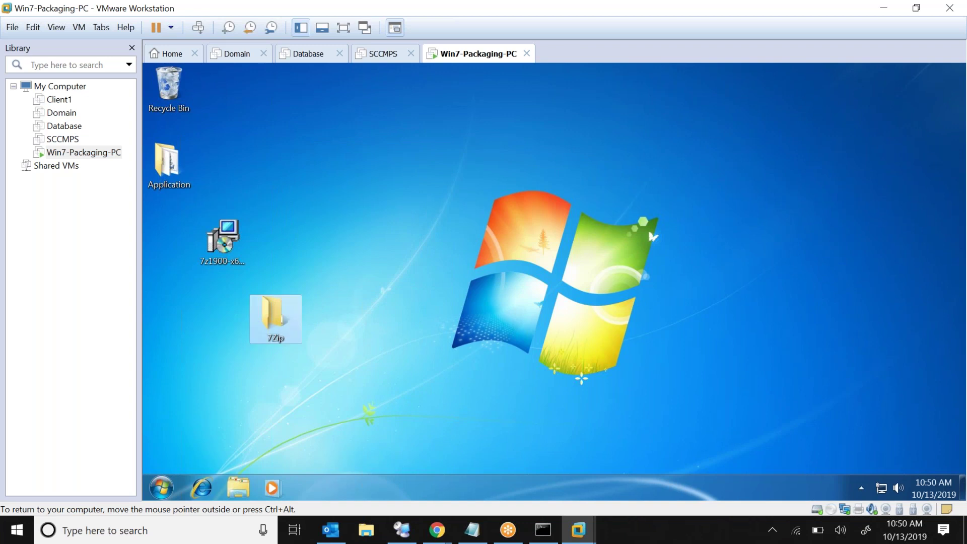
Paste 7z1900-x64.msi into the 7Zip folder and open it
left_click(207, 246)
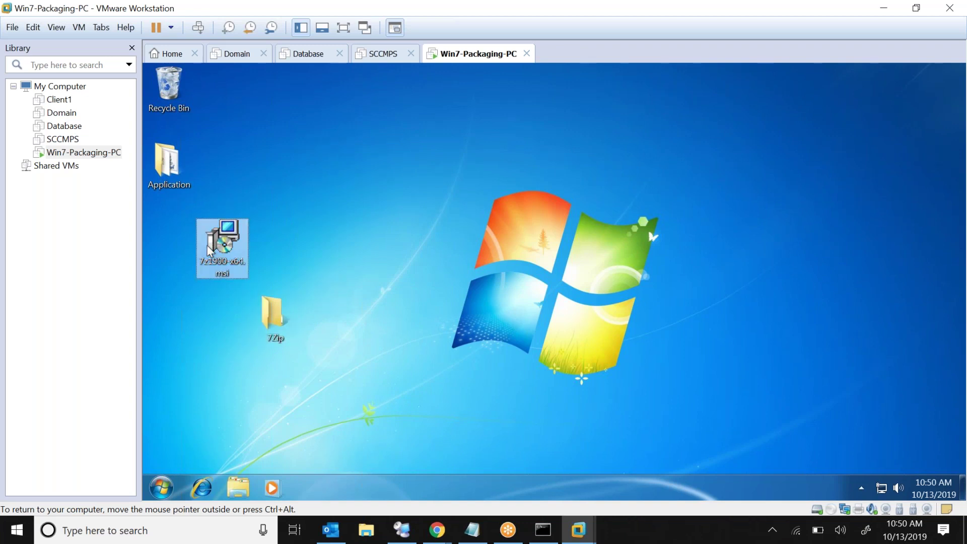
left_click(265, 313)
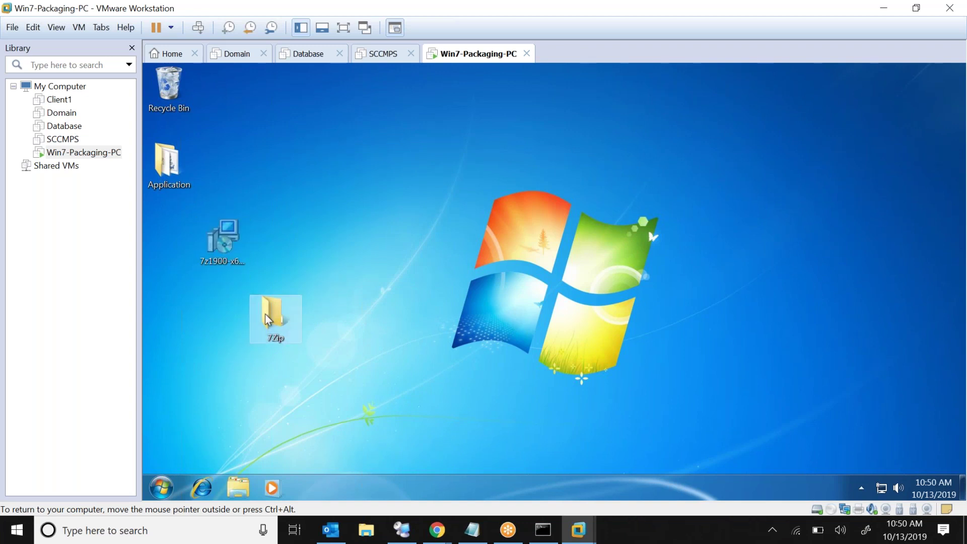
double_click(265, 314)
key("ctrl+v")
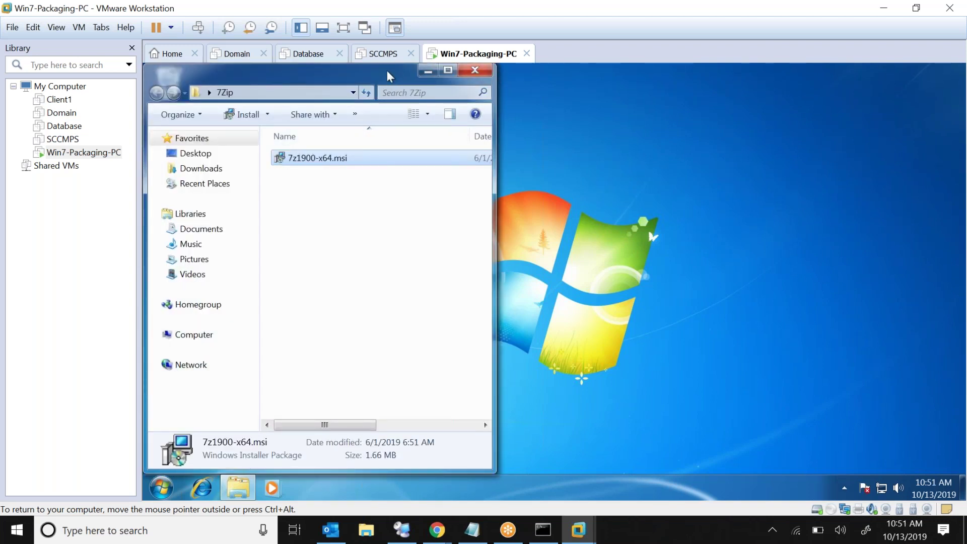
left_click_drag(390, 72, 514, 88)
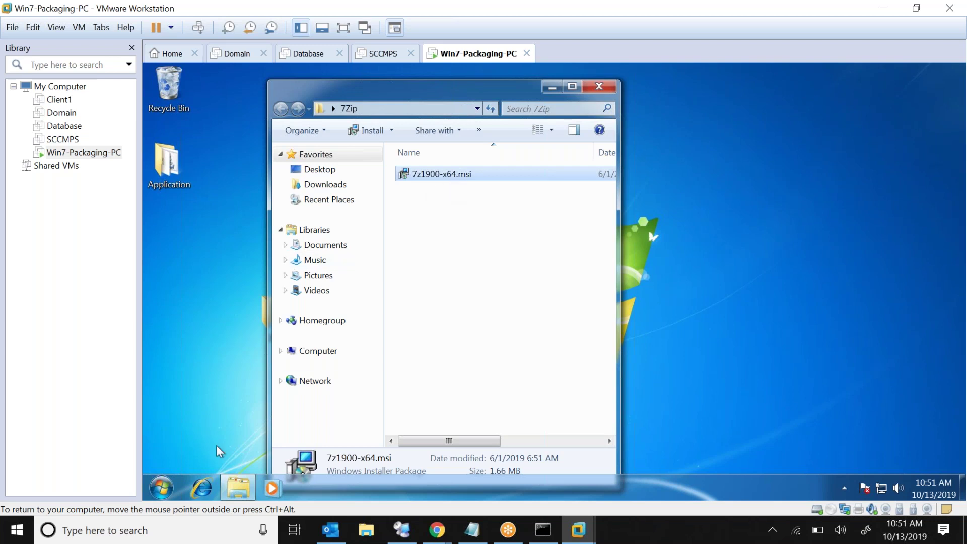
Launch AdminStudio 11.5 Tools > Tuner, approve UAC and continue the trial evaluation
left_click(165, 495)
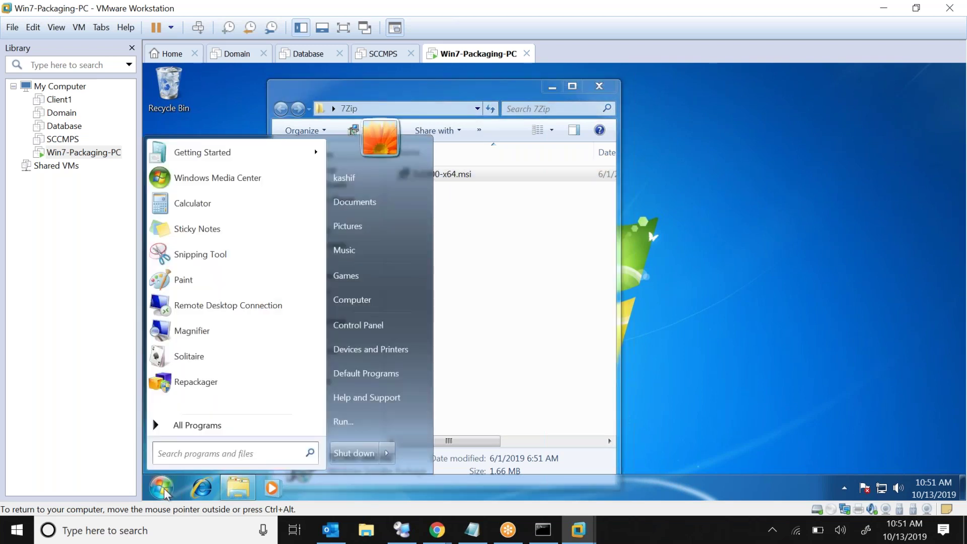
left_click(167, 427)
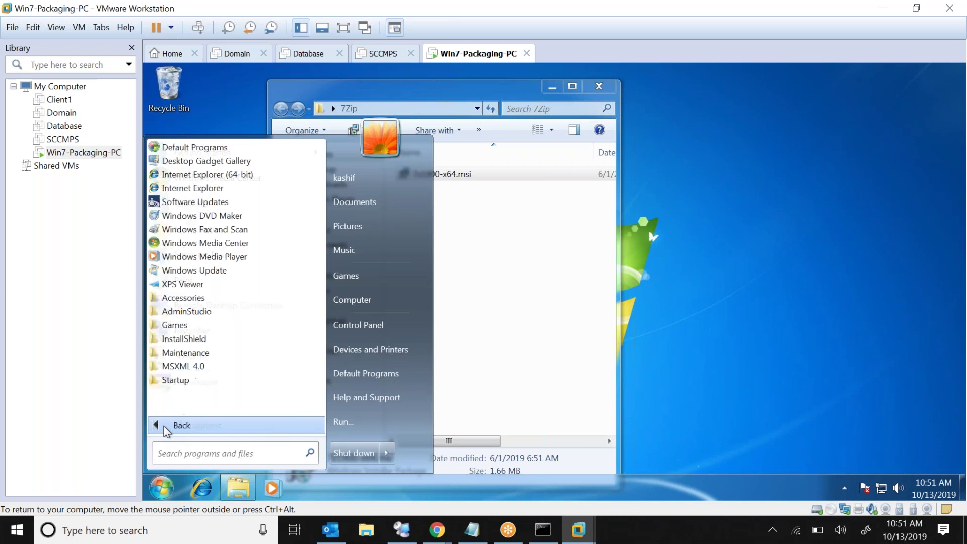
left_click(213, 310)
left_click(217, 279)
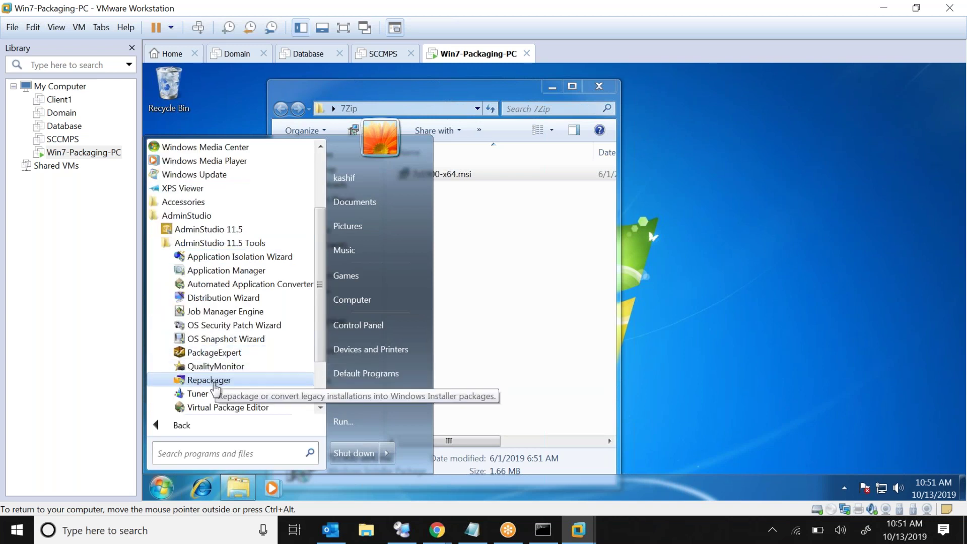
left_click(199, 394)
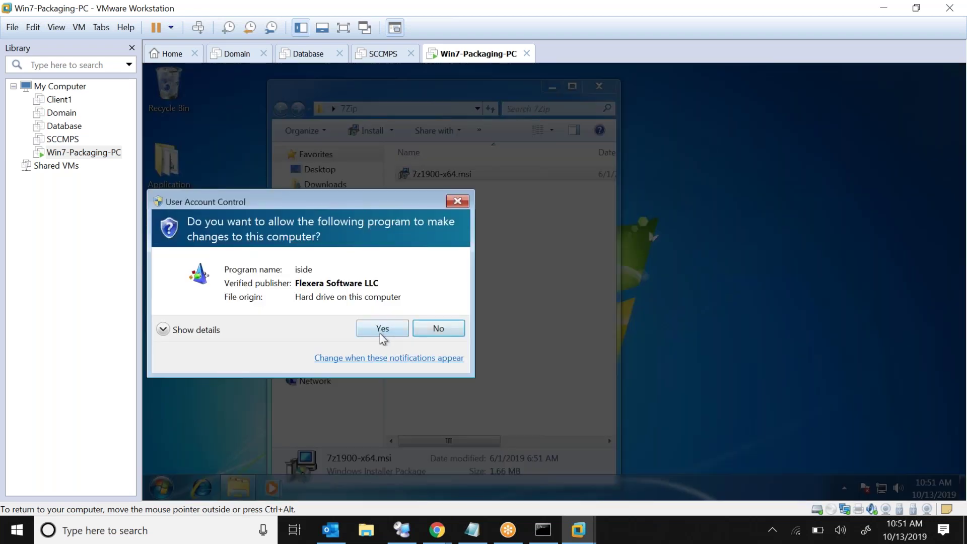
left_click(382, 332)
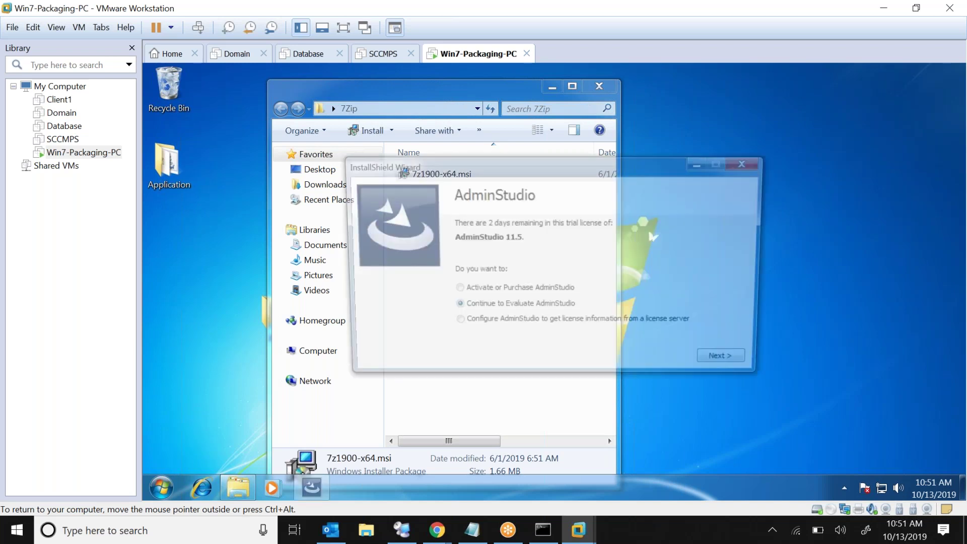
left_click(721, 359)
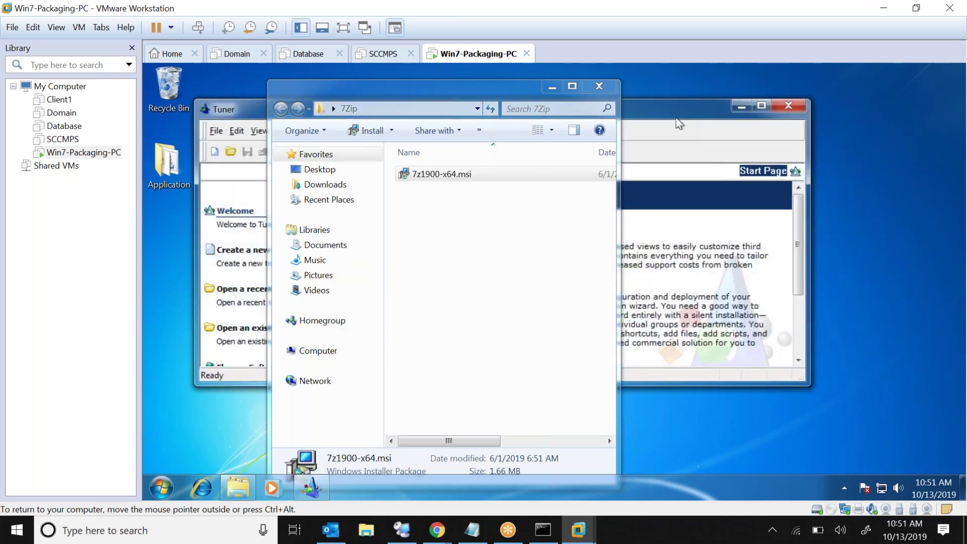
left_click(680, 124)
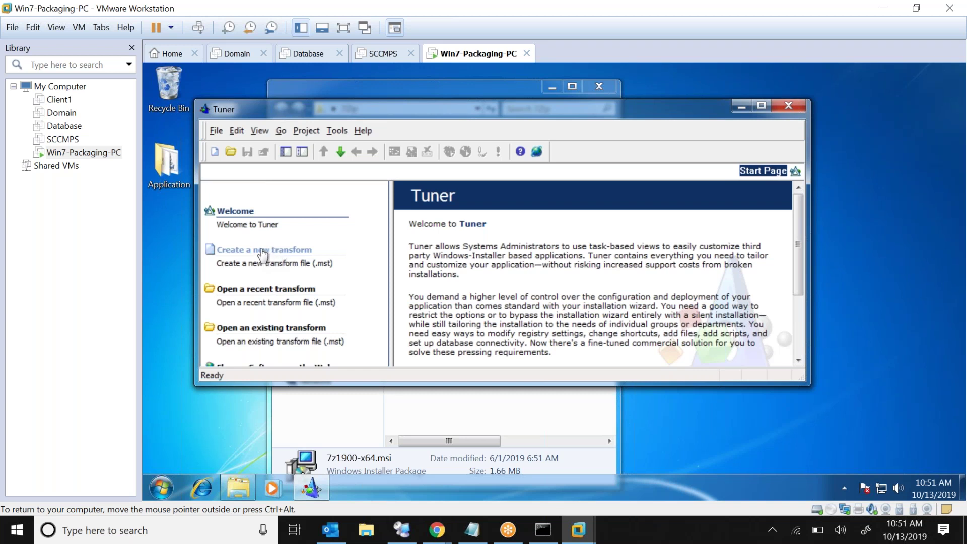
Create a new transform based on Desktop\7Zip\7z1900-x64.msi
left_click(264, 251)
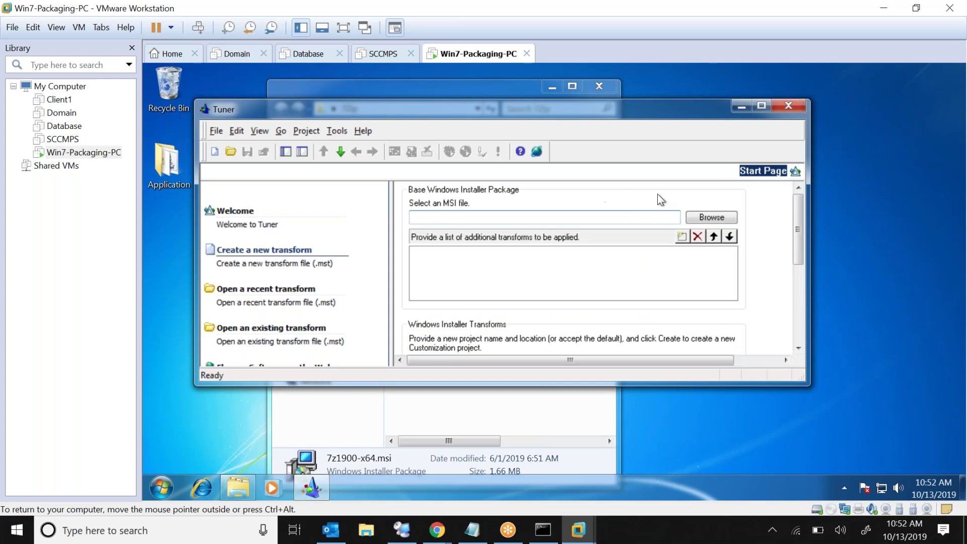
left_click(705, 216)
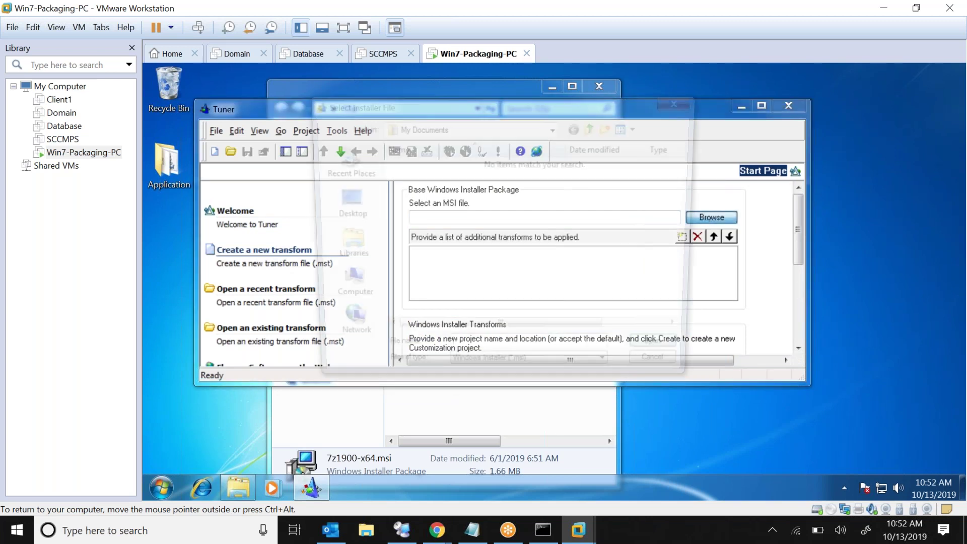
left_click(341, 247)
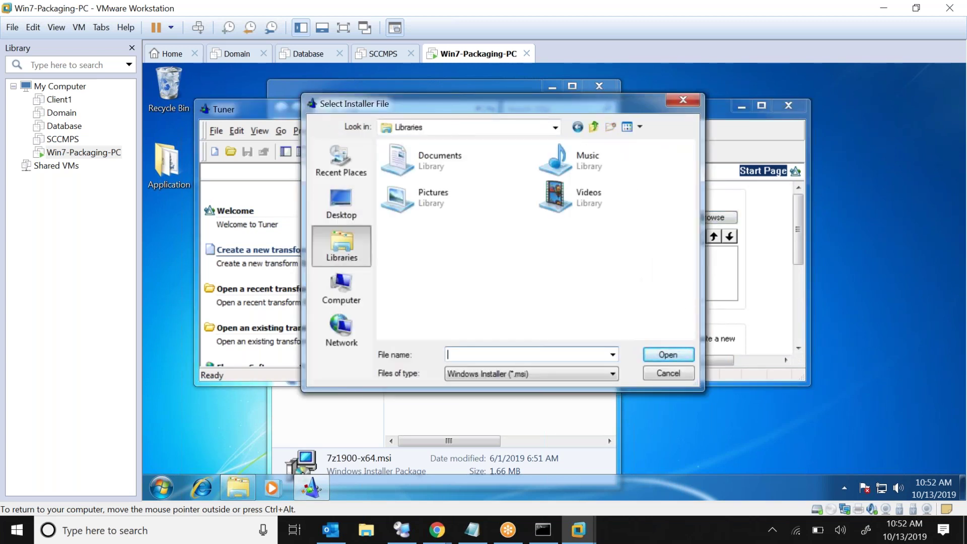
left_click(349, 212)
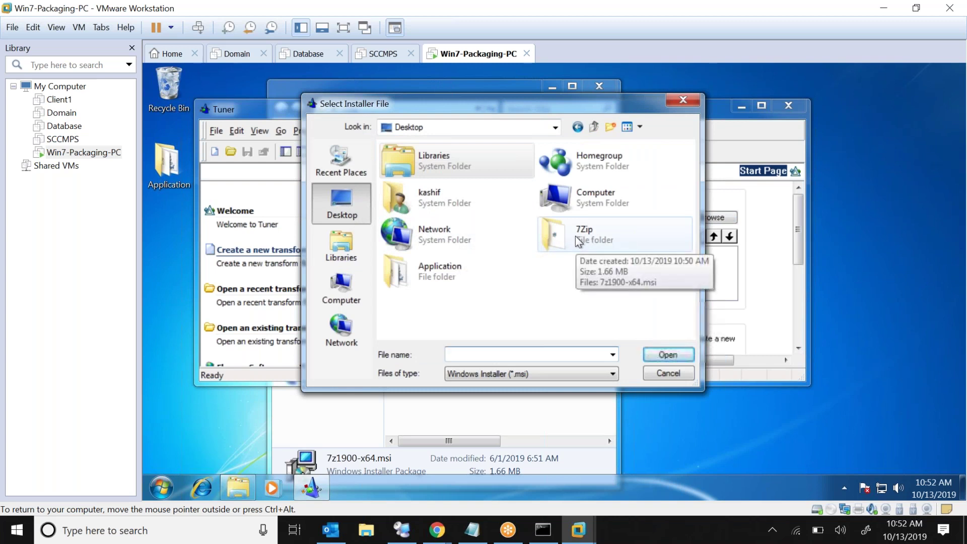
double_click(574, 236)
left_click(425, 165)
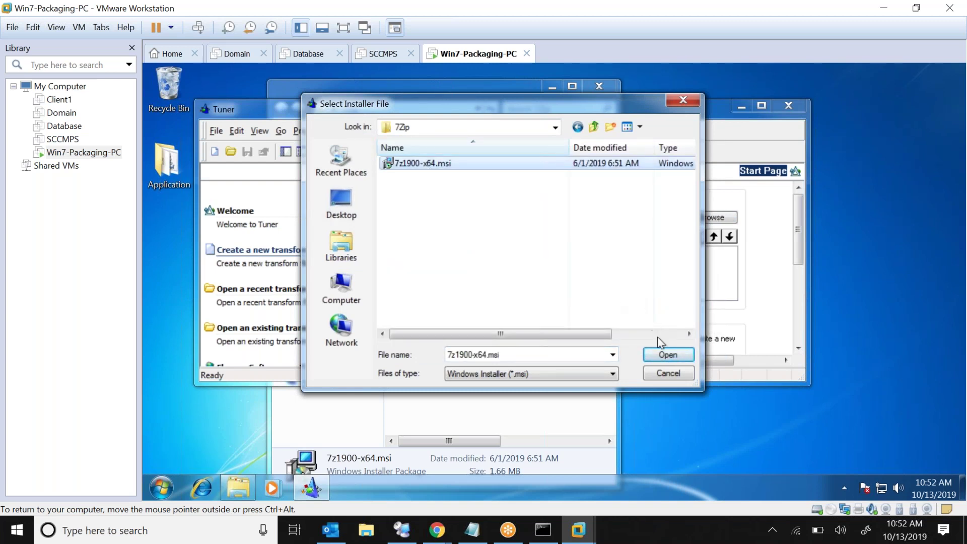
left_click(672, 355)
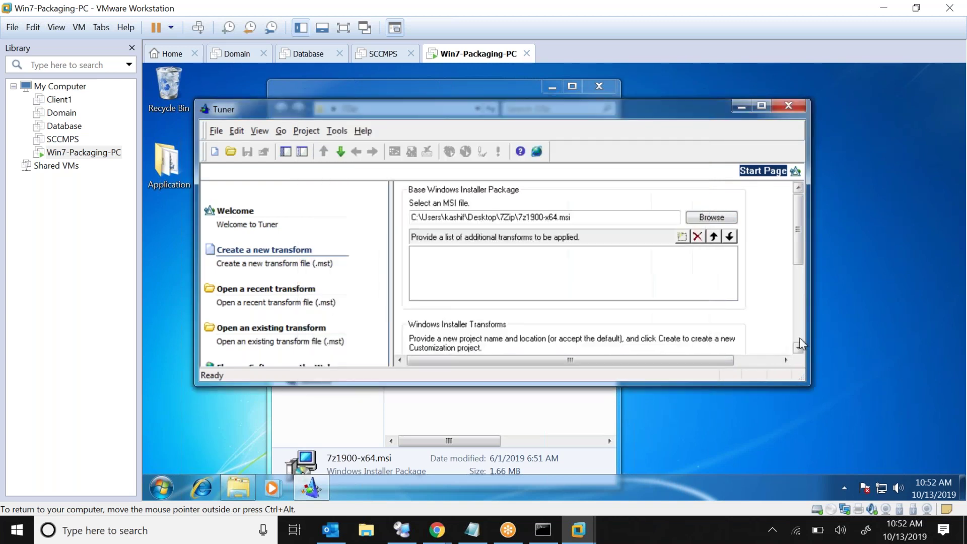
scroll(800, 338, "down", 2)
scroll(799, 337, "down", 3)
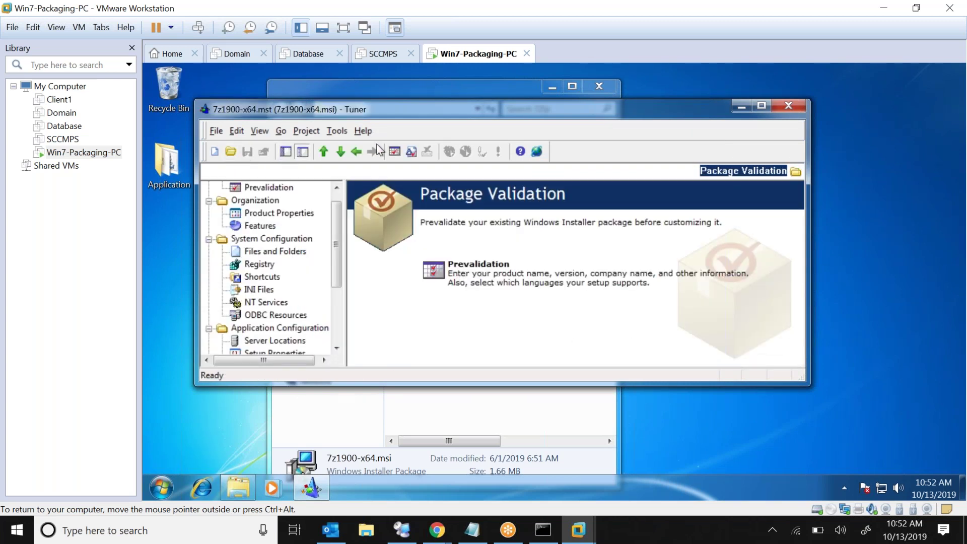
Review the Files and Folders view, close Tuner, and select the new 7z1900-x64.mst
left_click(283, 252)
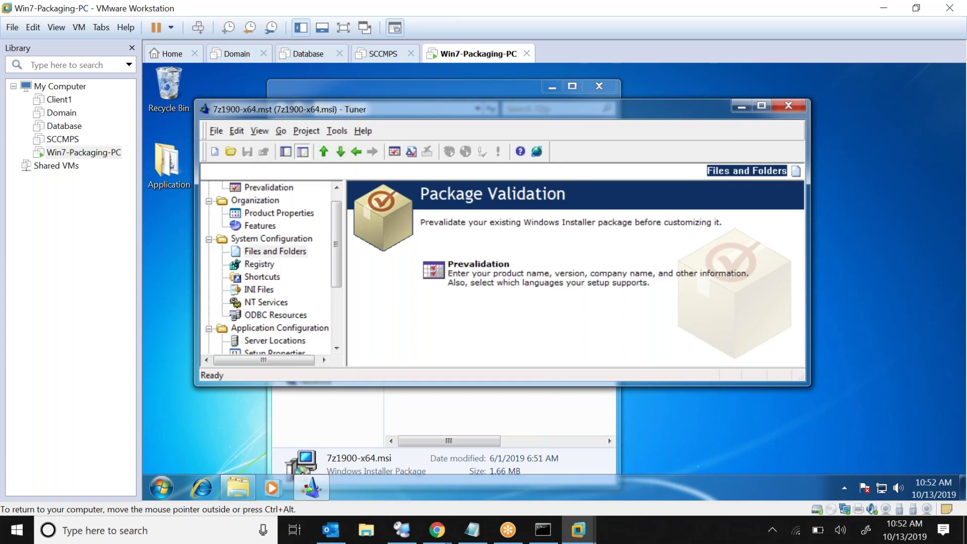
left_click(788, 107)
left_click(459, 191)
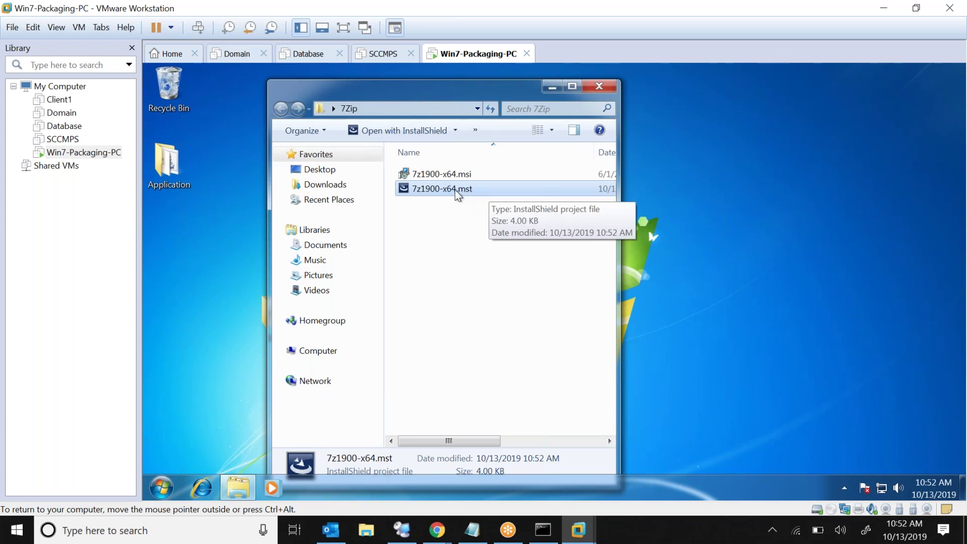
Open 7z1900-x64.mst with InstallShield's Edit command, approving the UAC prompt
left_click(446, 178)
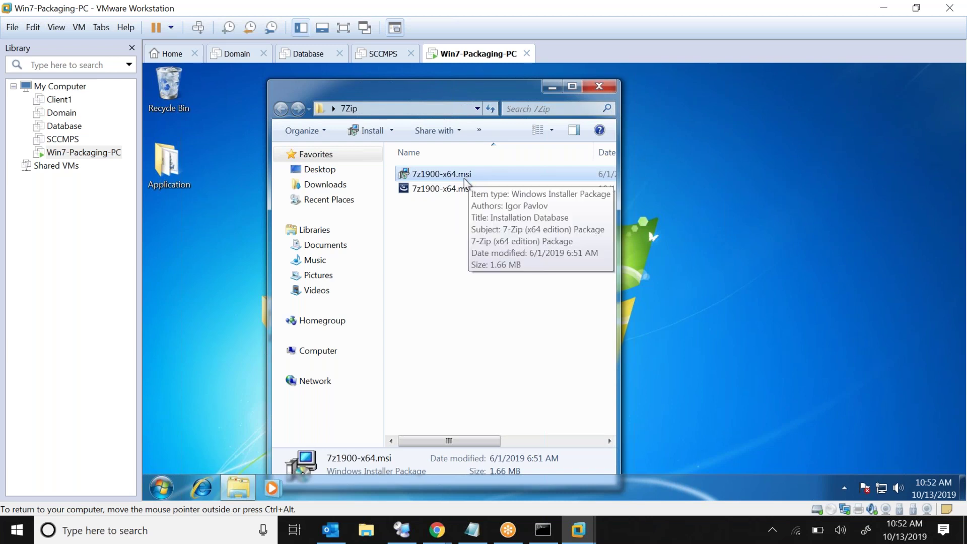
left_click(460, 186)
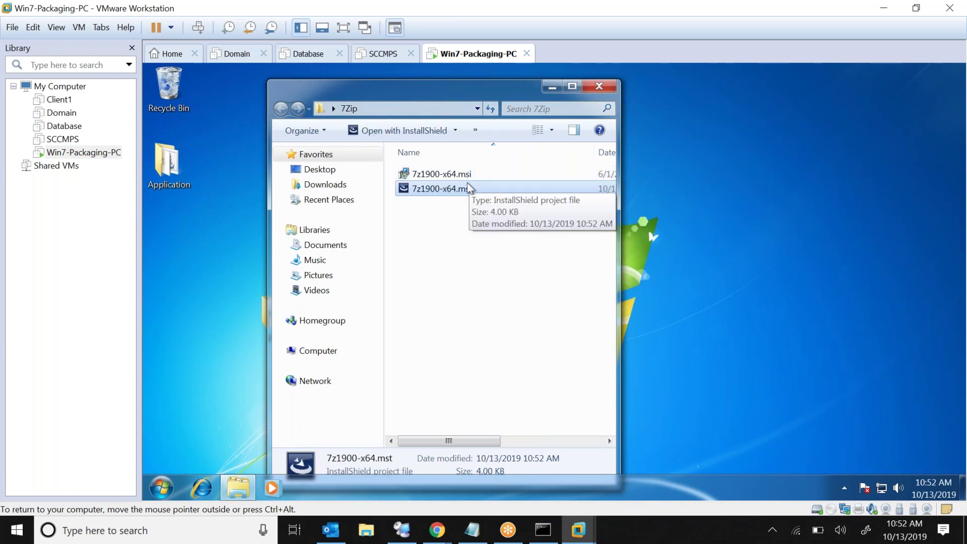
right_click(445, 187)
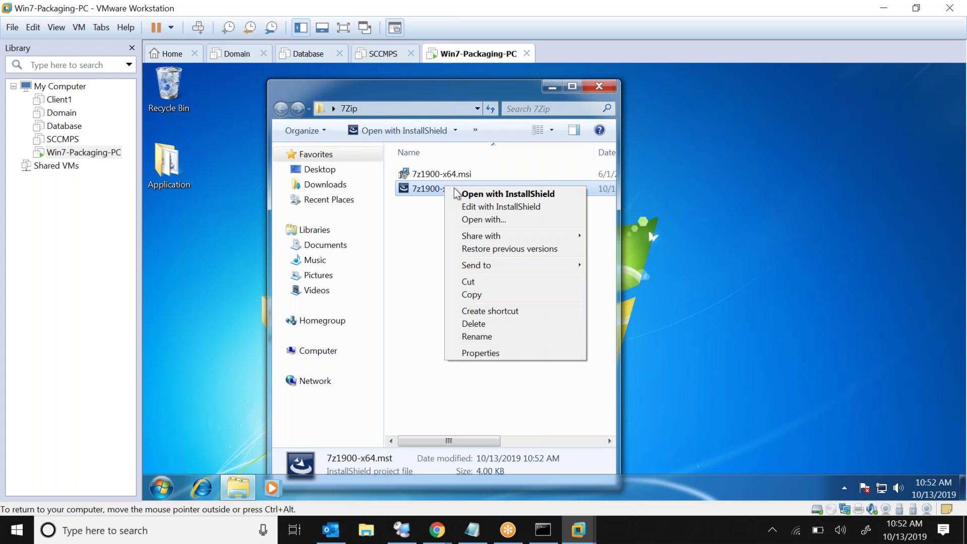
left_click(491, 205)
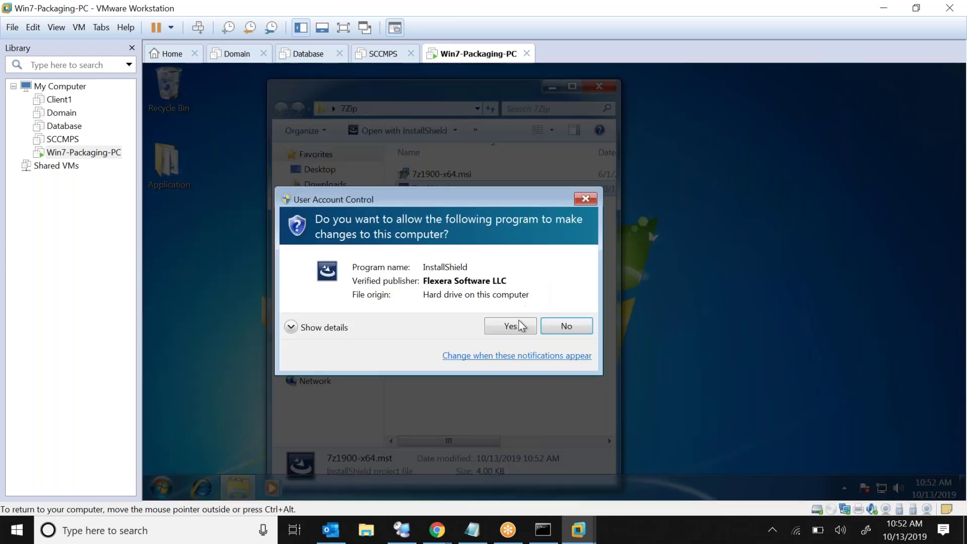
left_click(515, 330)
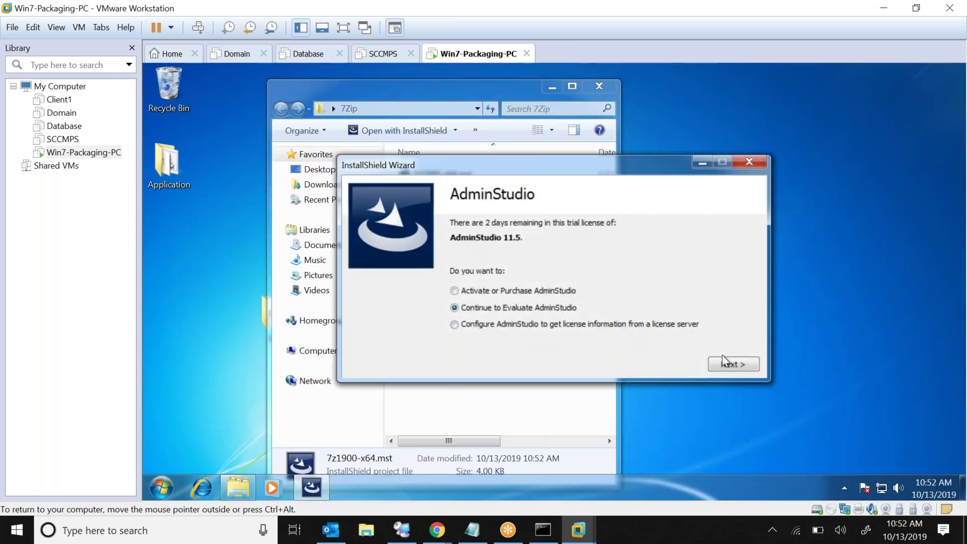
Continue the AdminStudio trial and decline the customer experience improvement program
left_click(727, 363)
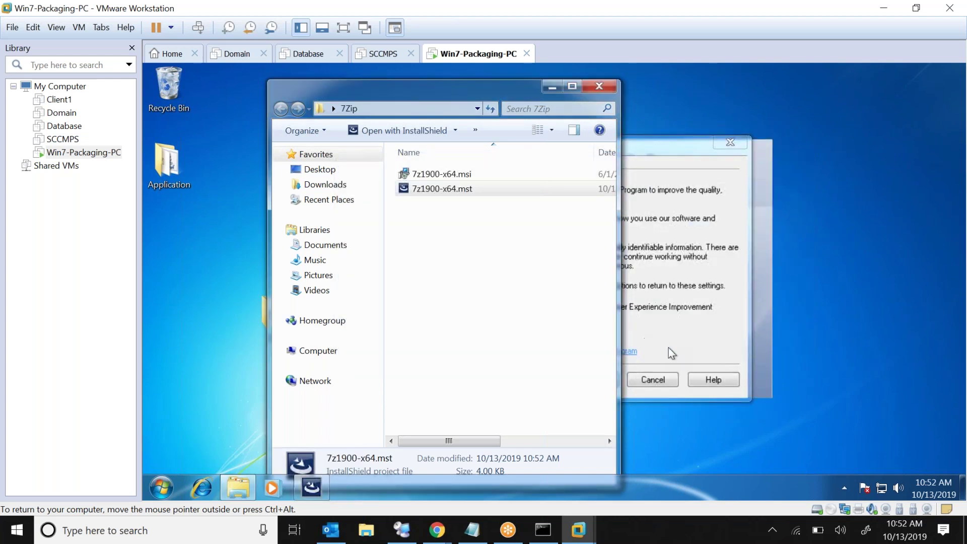
left_click(698, 324)
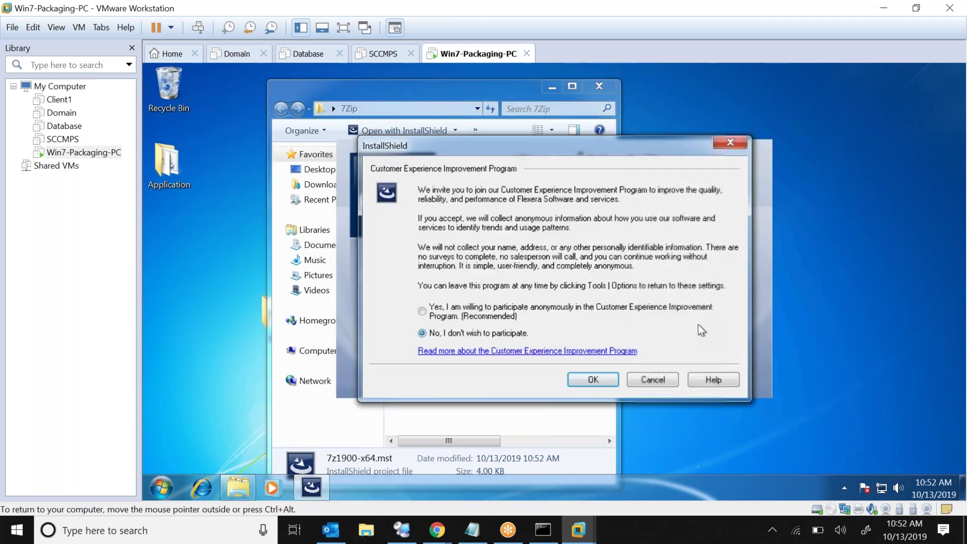
left_click(660, 379)
left_click(567, 385)
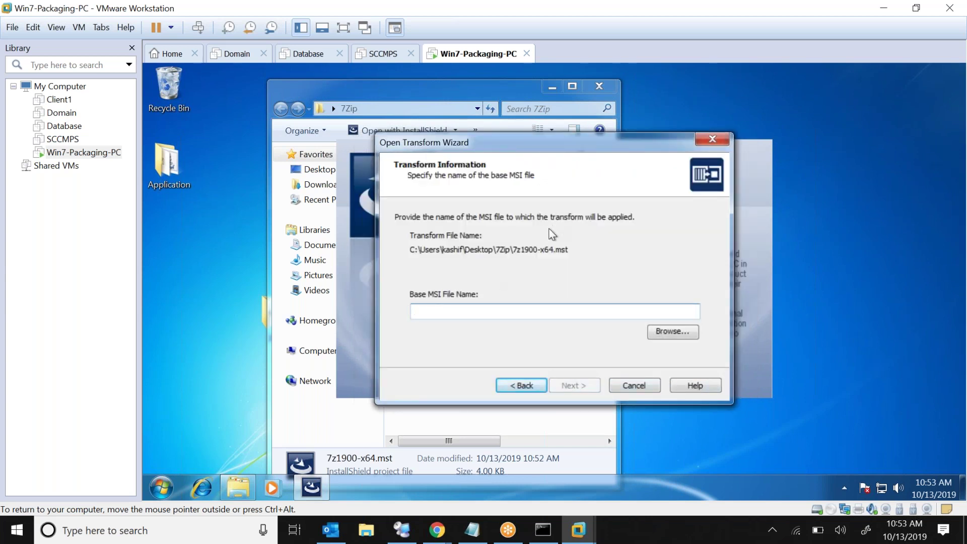
Choose 7z1900-x64.msi as the base package, add no extra transforms, and finish
left_click(667, 333)
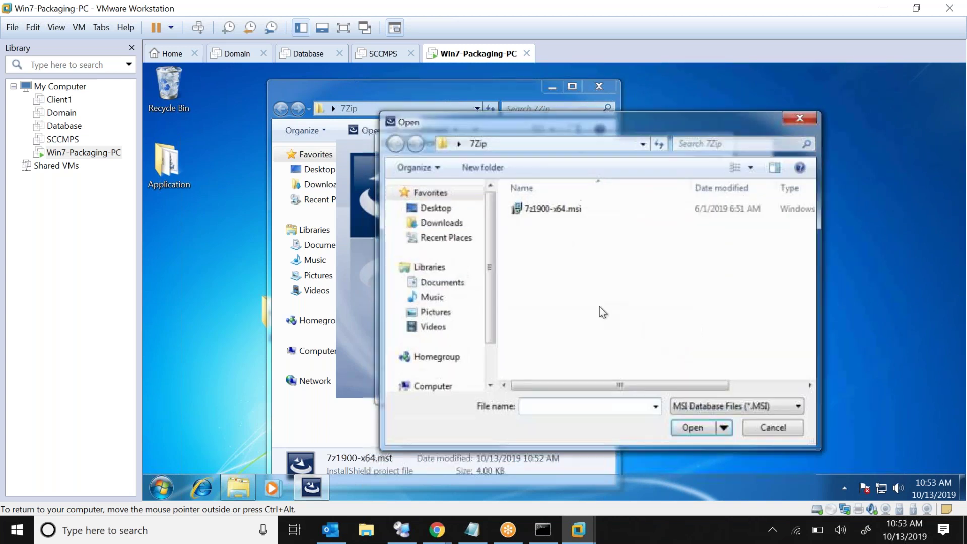
left_click(535, 210)
left_click(676, 426)
left_click(582, 381)
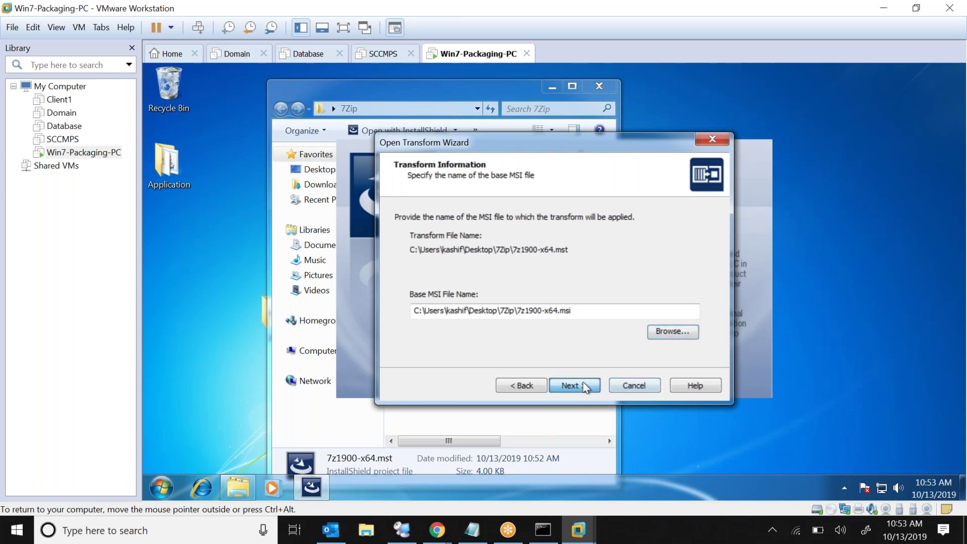
left_click(582, 382)
left_click(596, 385)
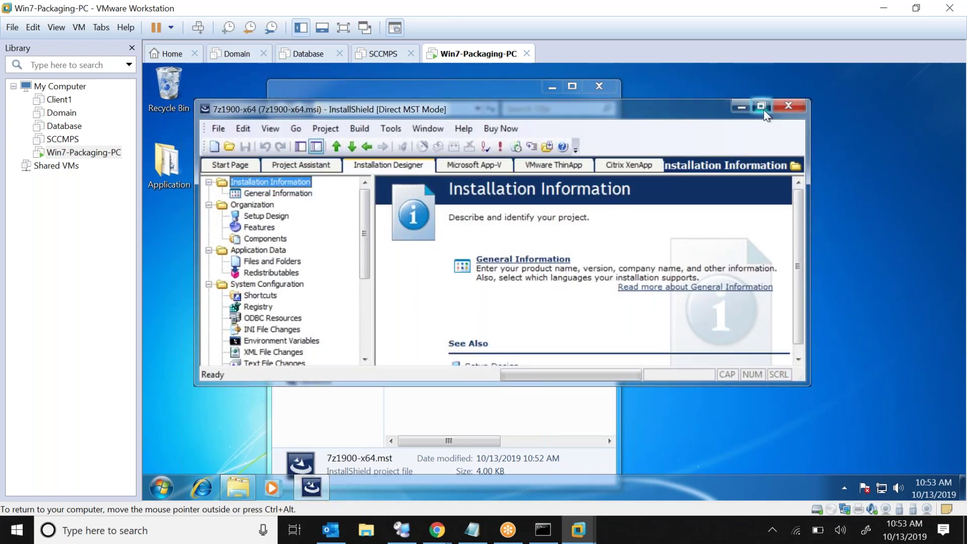
Maximize InstallShield full screen and prefix the Product Name with the developer's name
left_click(762, 106)
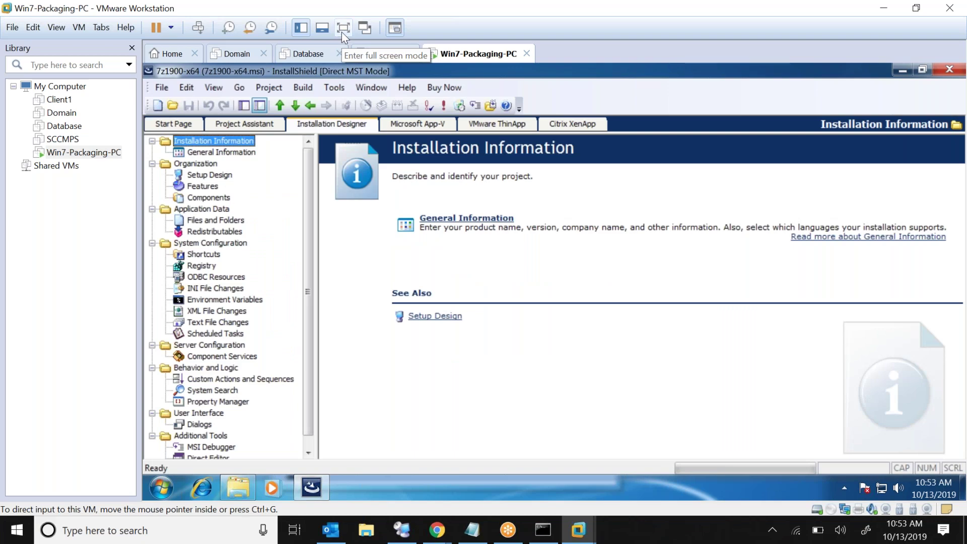
left_click(342, 27)
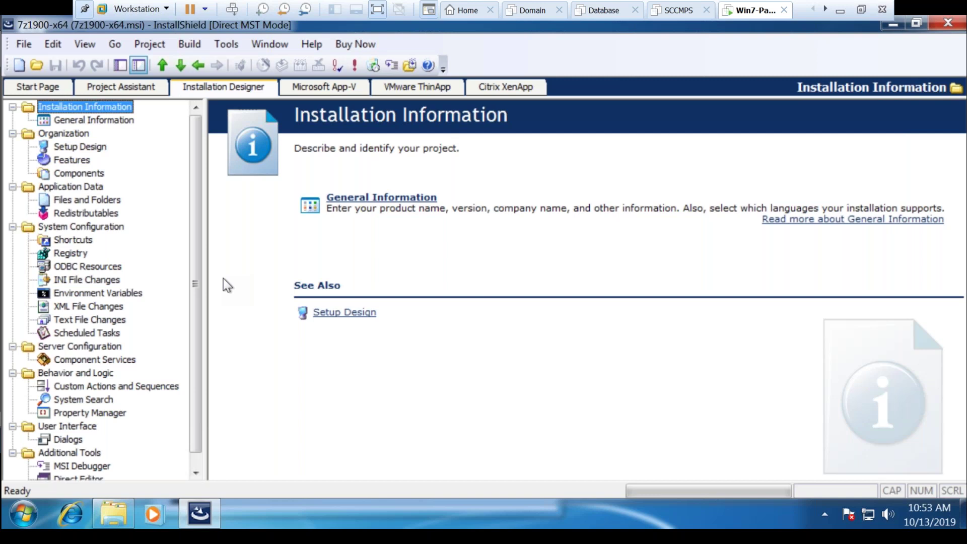
left_click(94, 121)
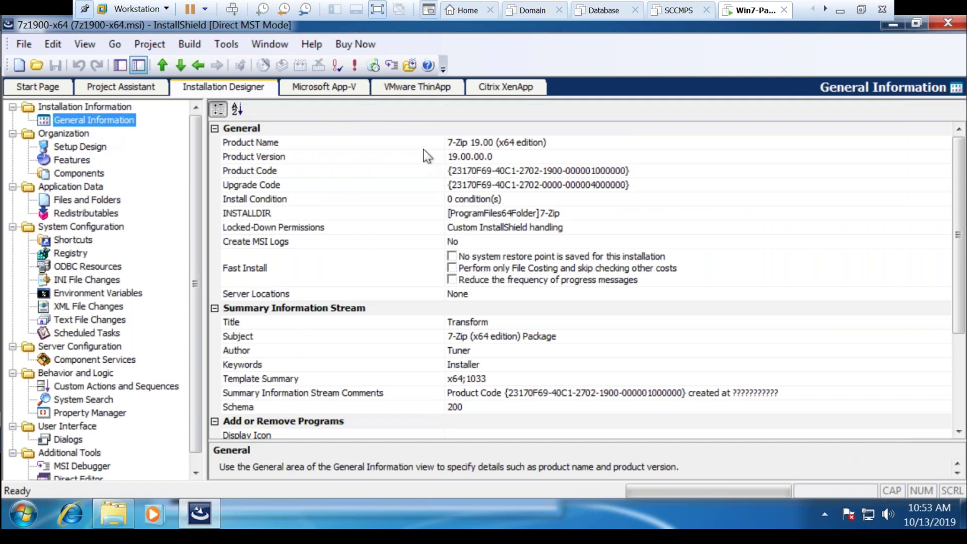
left_click(560, 142)
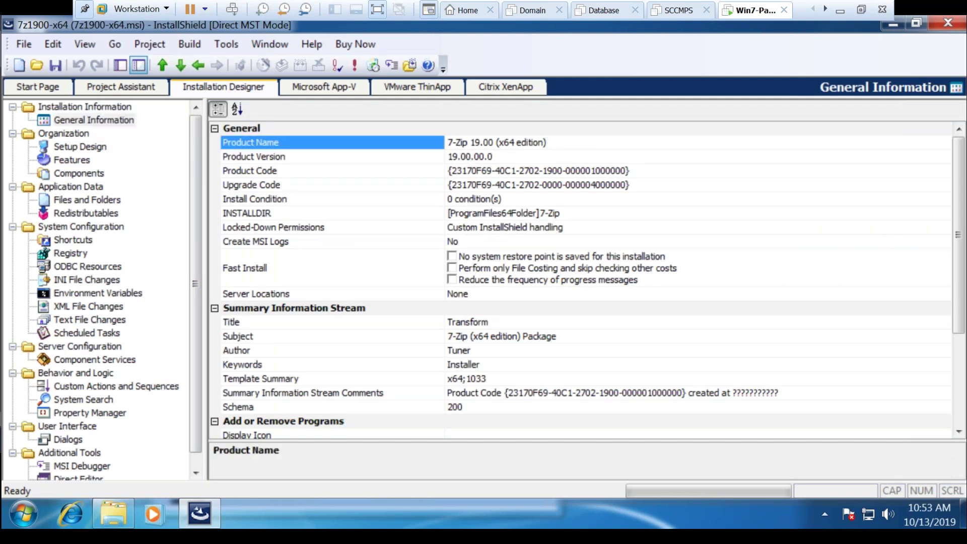
key("ctrl+Left")
key("ctrl+Left")
key("ctrl+shift+Left")
key("Home")
type("Igov")
key("BackSpace")
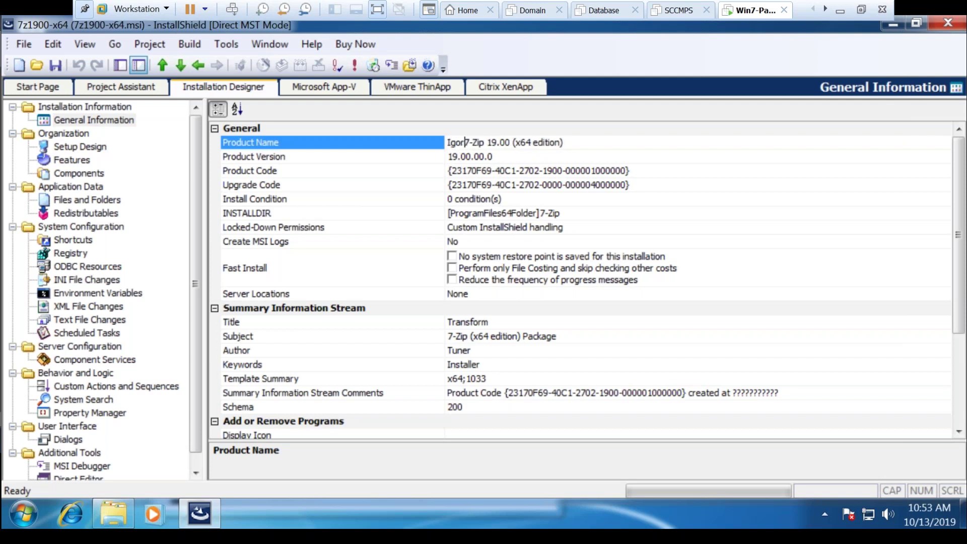
type("r Pavlov")
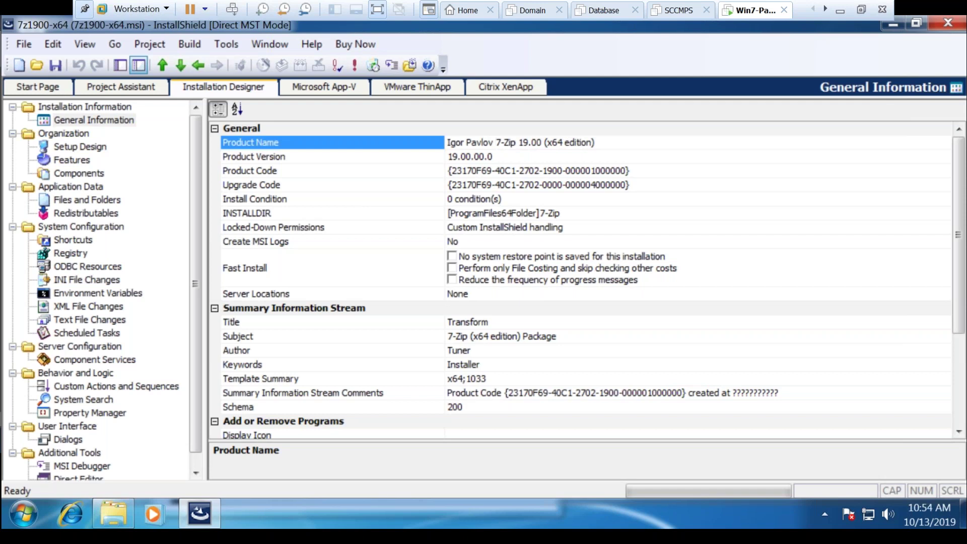
Copy the full Product Name into the Title and Subject fields
double_click(464, 142)
key("End")
key("shift+Home")
key("ctrl+c")
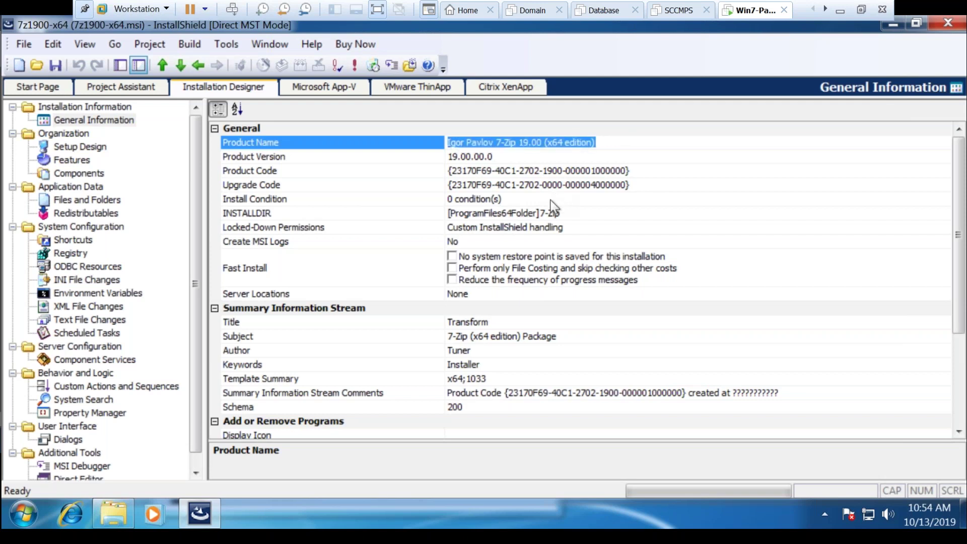
left_click(504, 319)
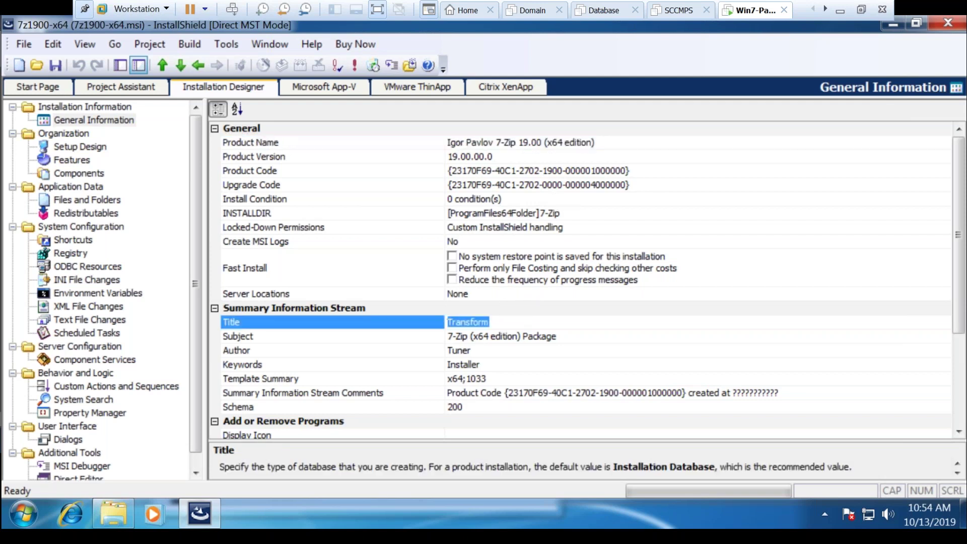
key("ctrl+v")
left_click(579, 336)
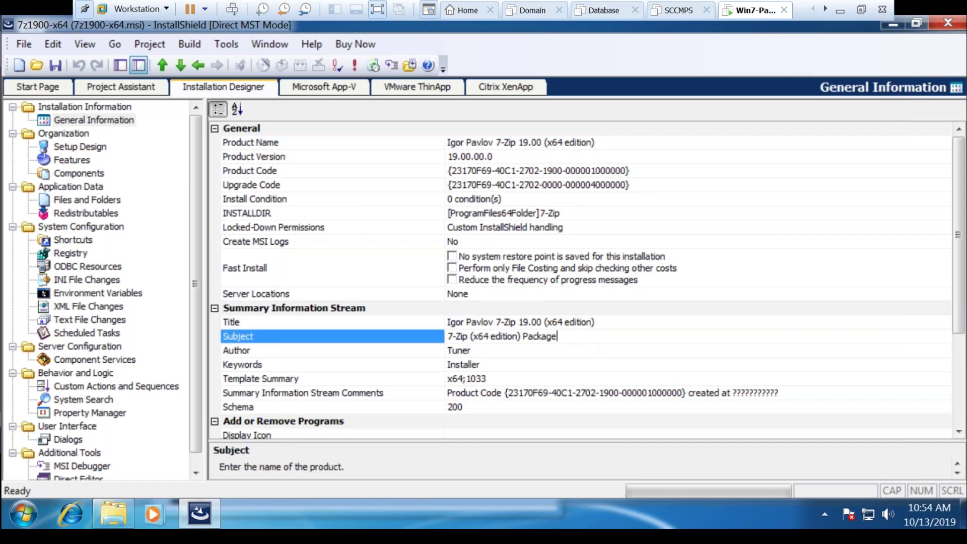
key("ctrl+v")
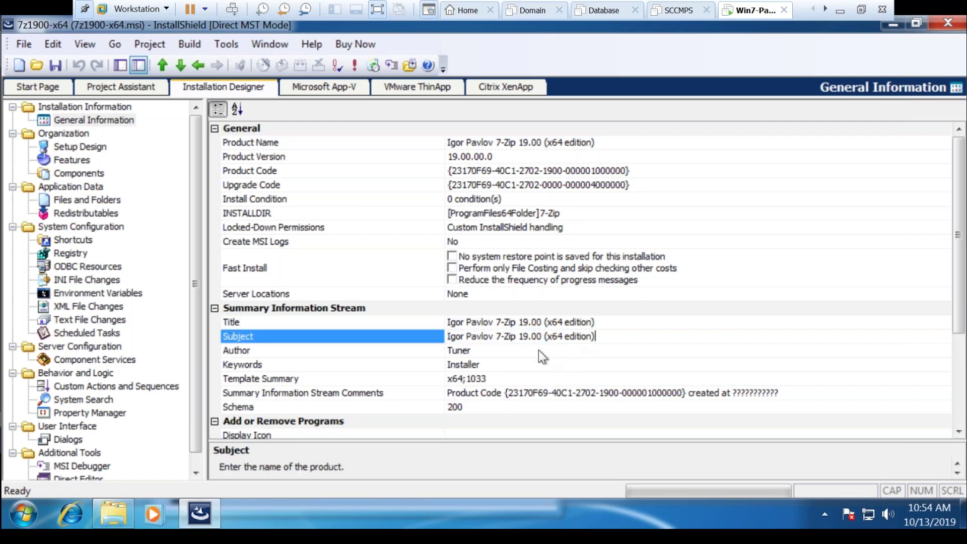
Enter the developer's name as the Author
left_click(539, 350)
type("Igov")
key("BackSpace")
type("r Pavlov")
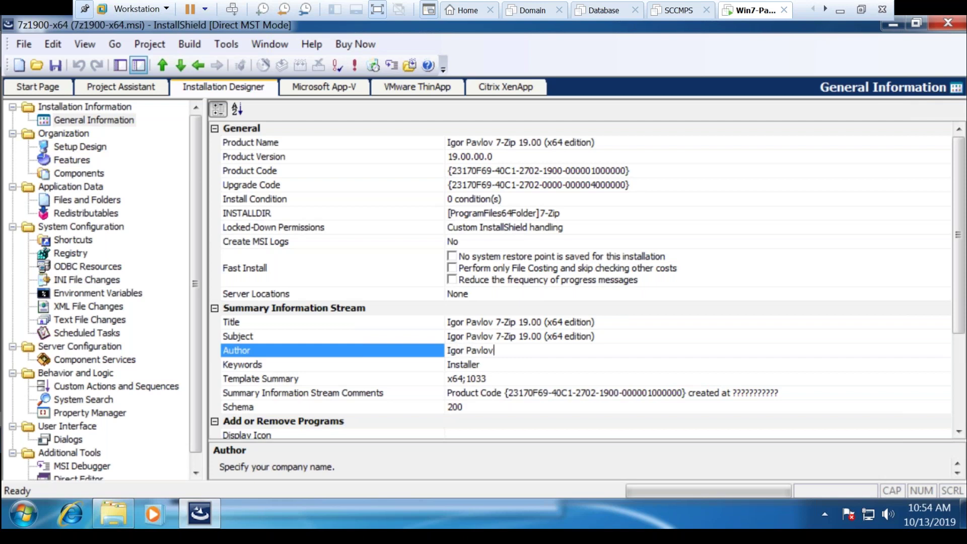
Append \19.00 to INSTALLDIR, making it [ProgramFiles64Folder]7-Zip\19.00
left_click(589, 215)
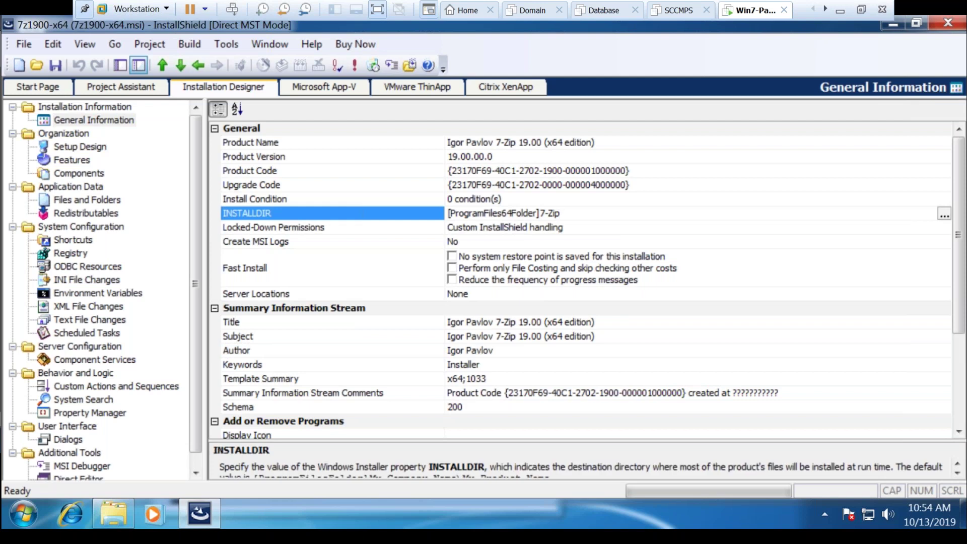
type("\\19.00")
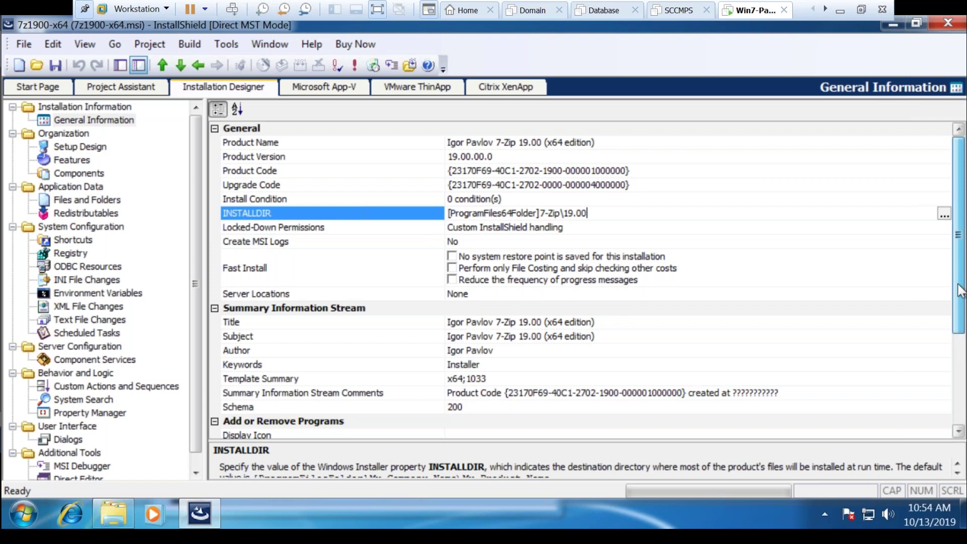
left_click_drag(960, 290, 961, 311)
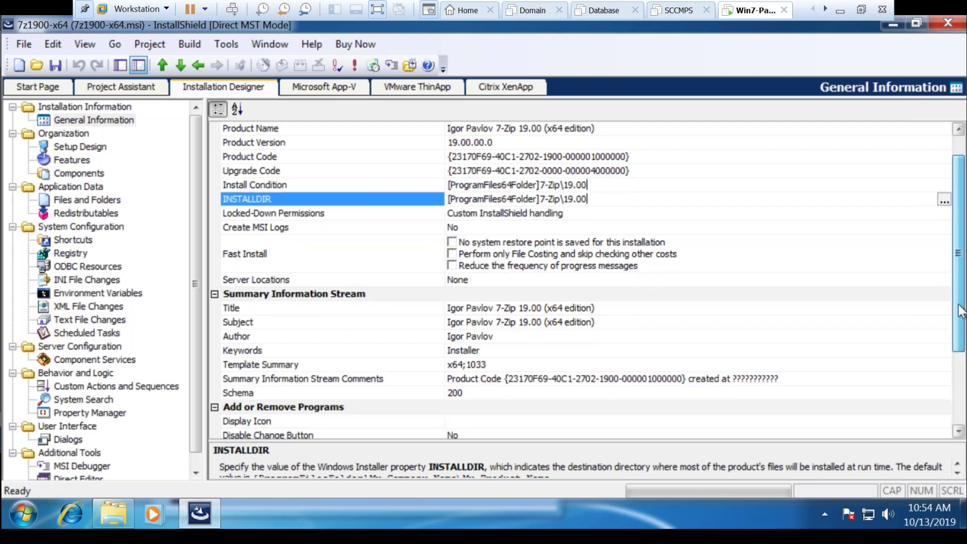
Set Disable Change Button and Disable Remove Button to Yes
scroll(471, 288, "down", 4)
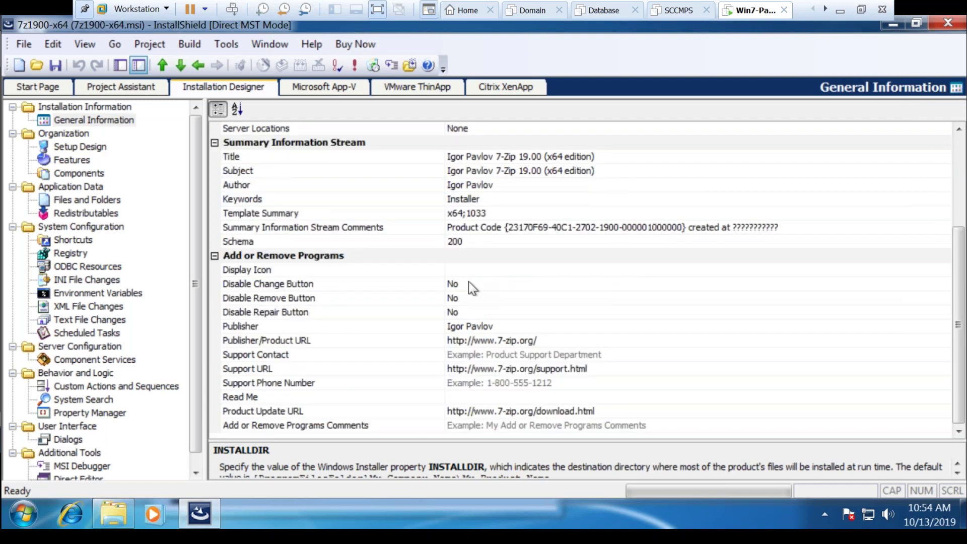
double_click(468, 282)
left_click(461, 296)
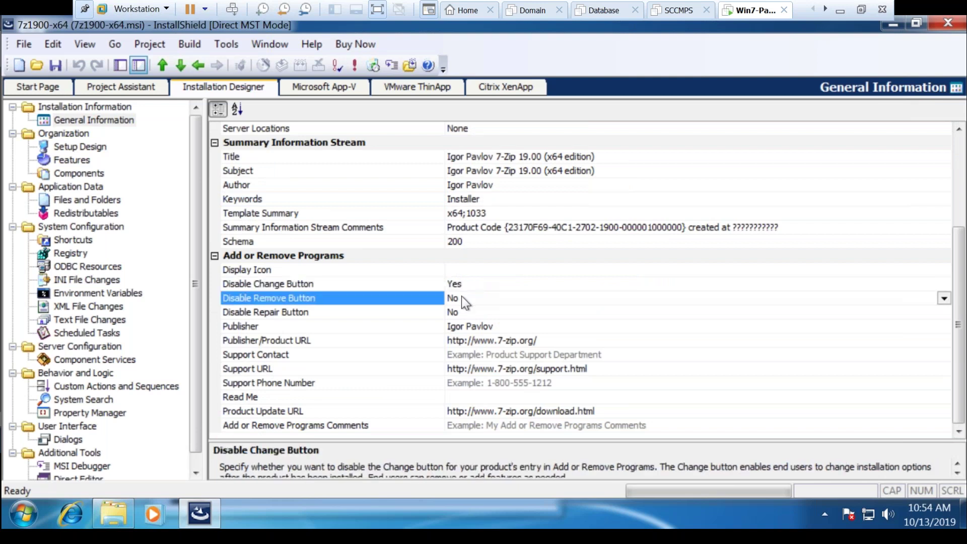
left_click(462, 295)
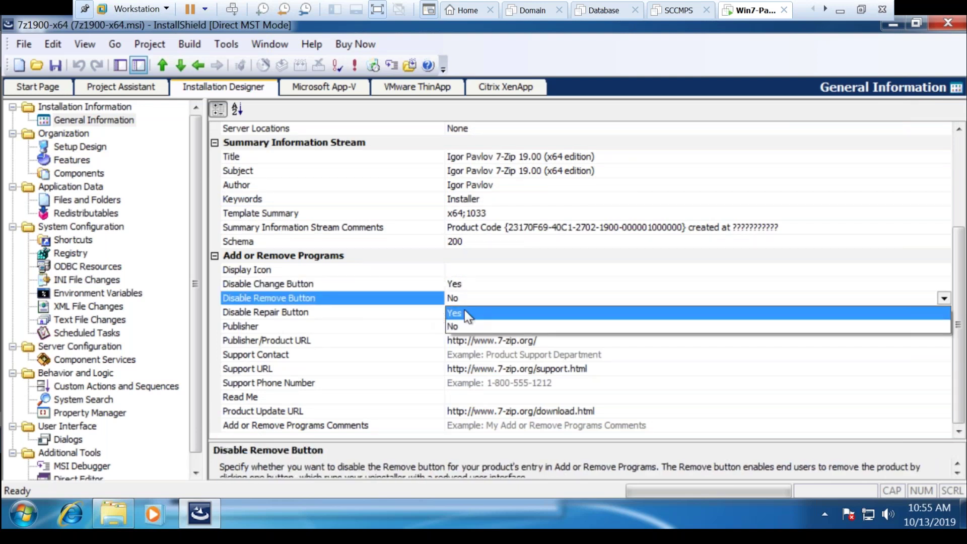
left_click(465, 313)
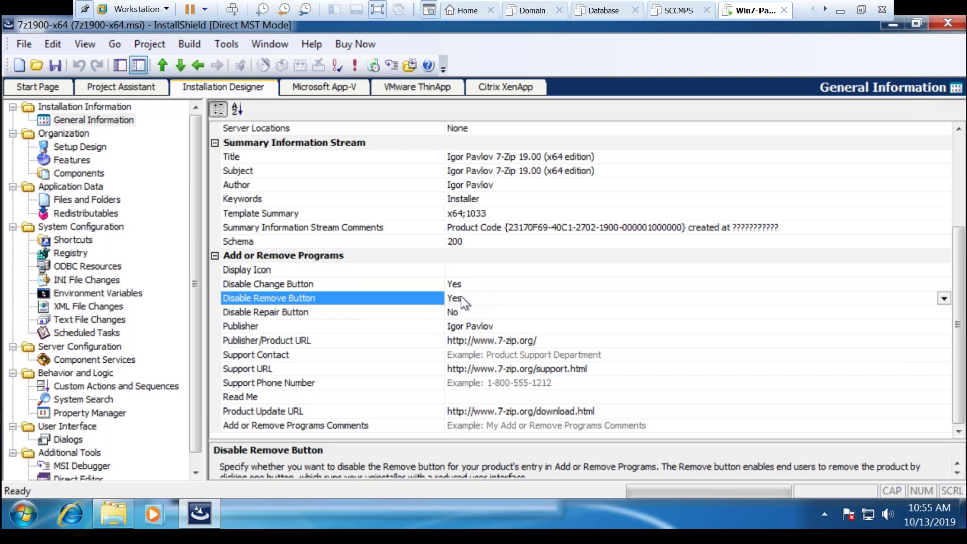
Bring up the system Run dialog and cancel it without running anything
right_click(31, 511)
left_click(24, 513)
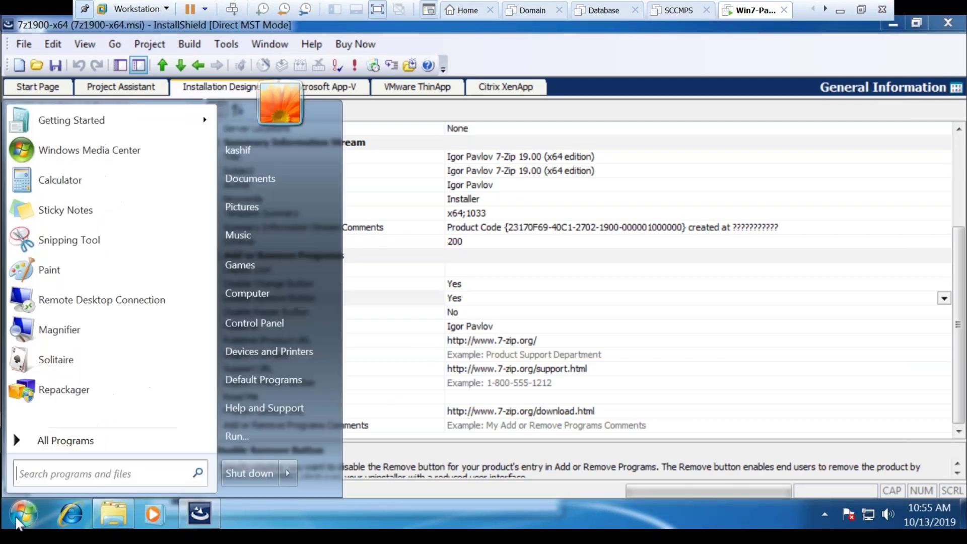
left_click(246, 434)
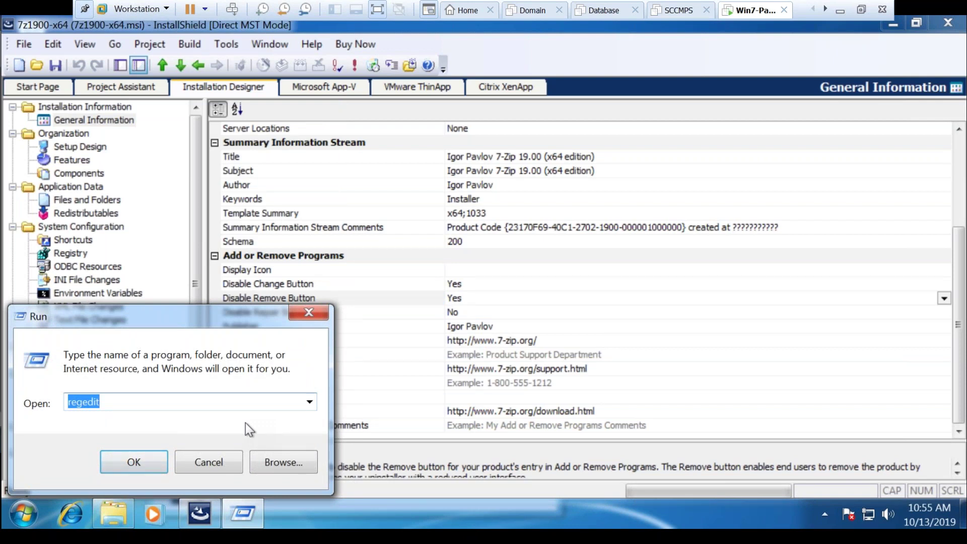
left_click(219, 452)
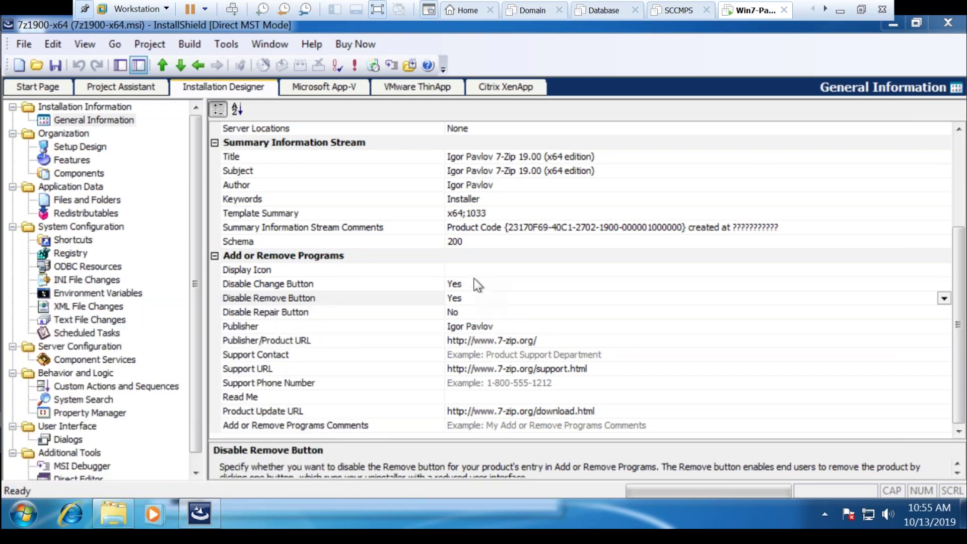
Leave Disable Repair Button at No, check Template Summary, then go to Setup Design
left_click(464, 311)
left_click(464, 311)
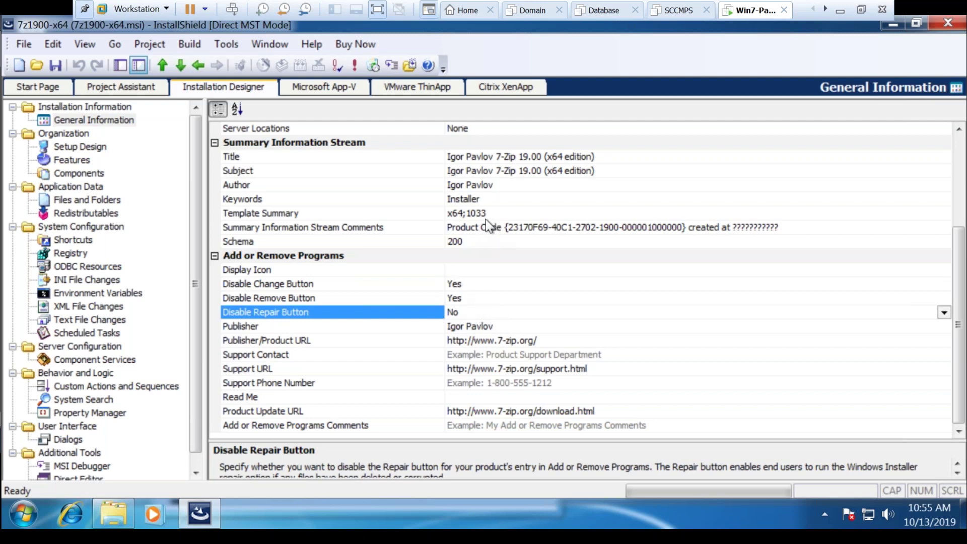
left_click(458, 213)
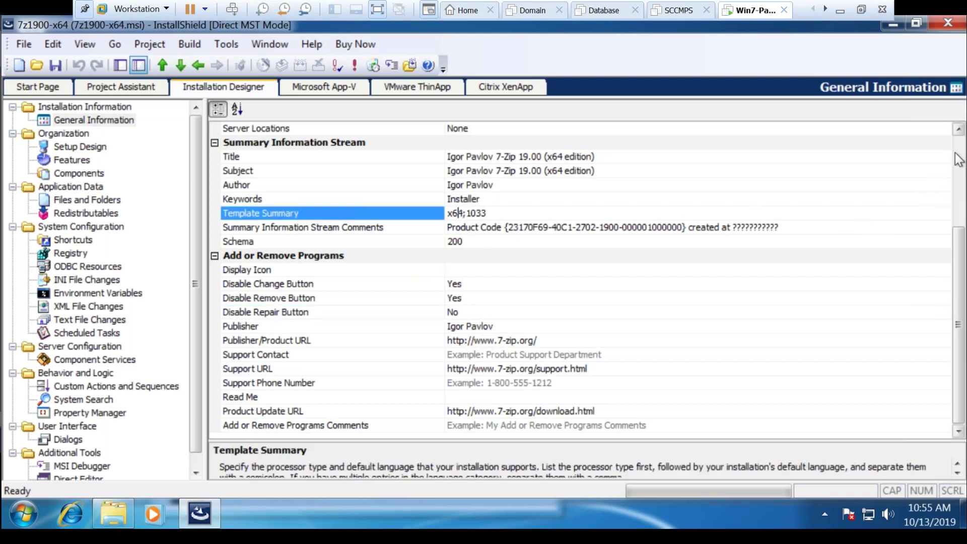
left_click_drag(958, 325, 958, 235)
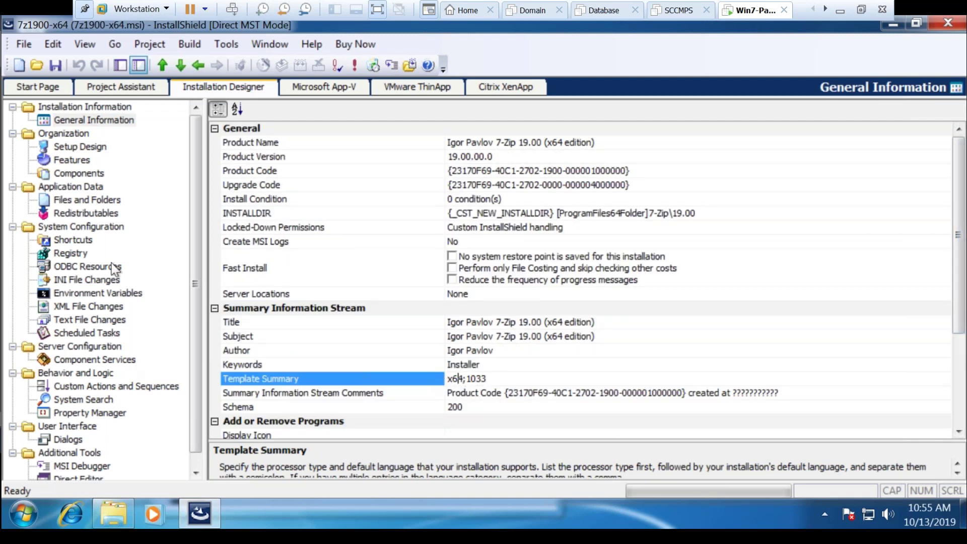
left_click(92, 150)
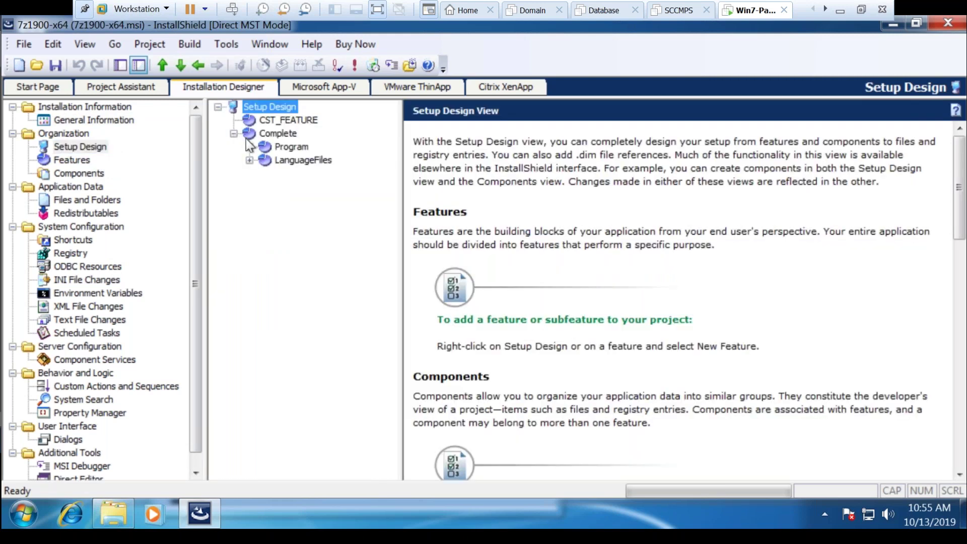
Review the CmdLine component's files, registry data, shortcuts and properties, then go to Files and Folders
left_click(250, 147)
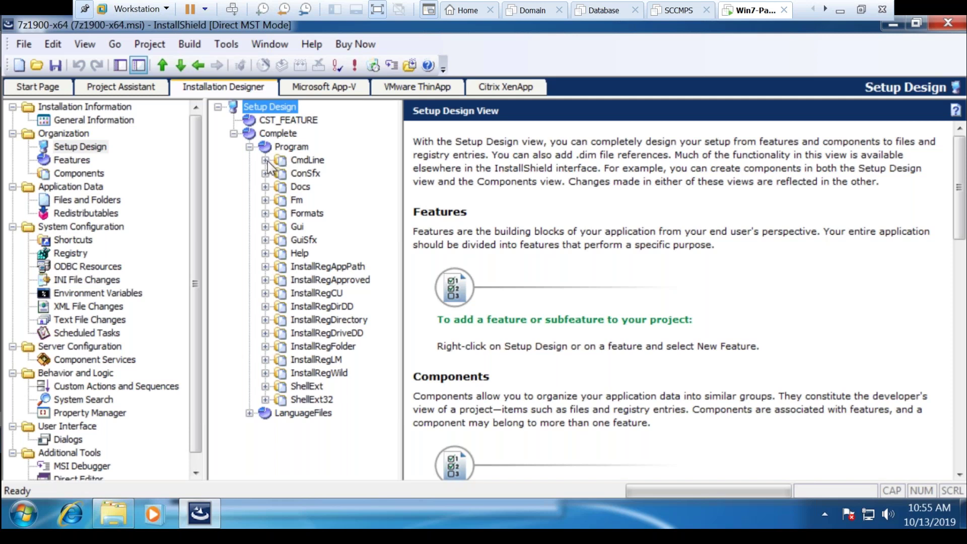
left_click(265, 160)
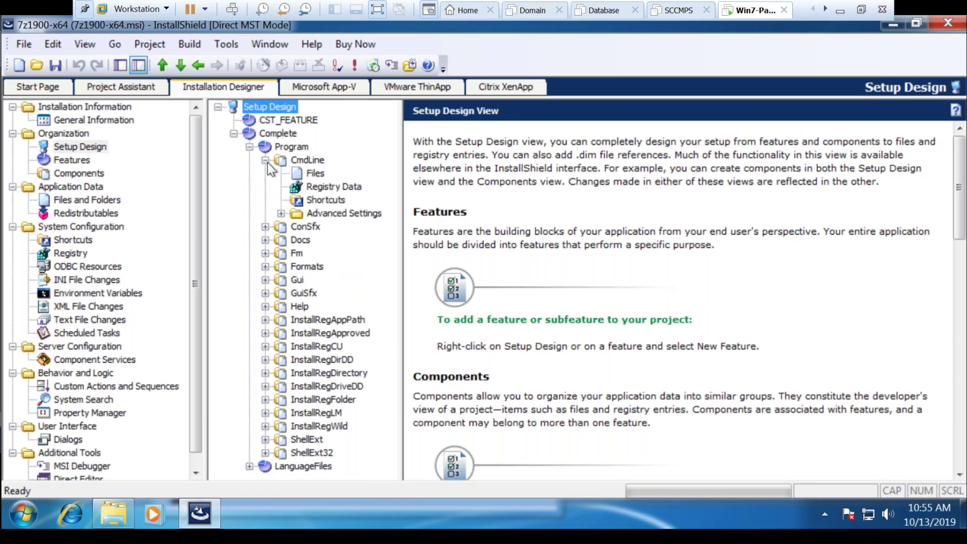
left_click(315, 175)
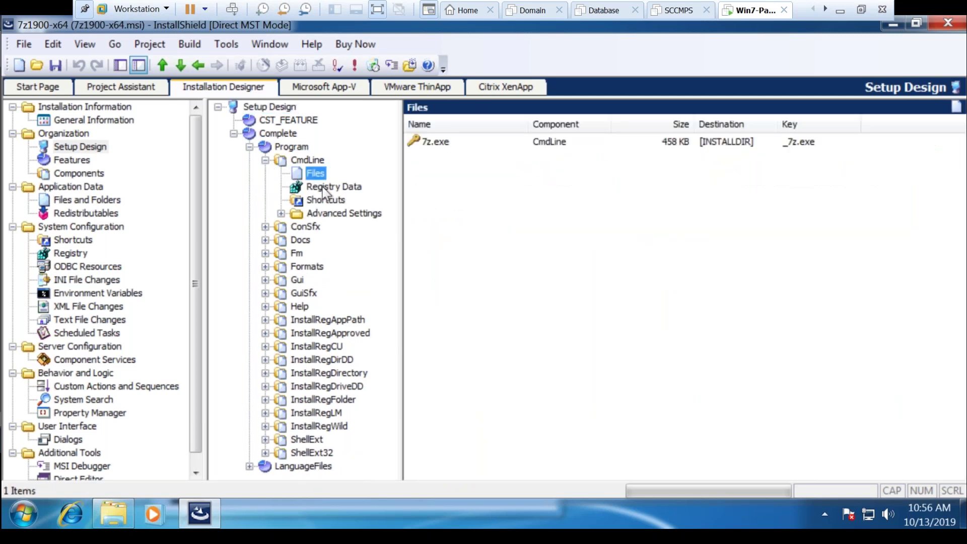
left_click(323, 187)
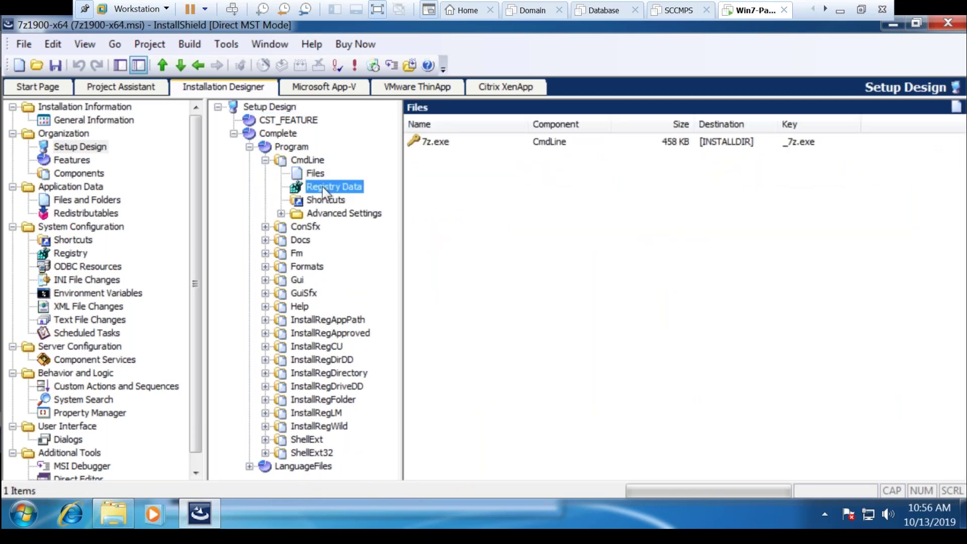
left_click(322, 200)
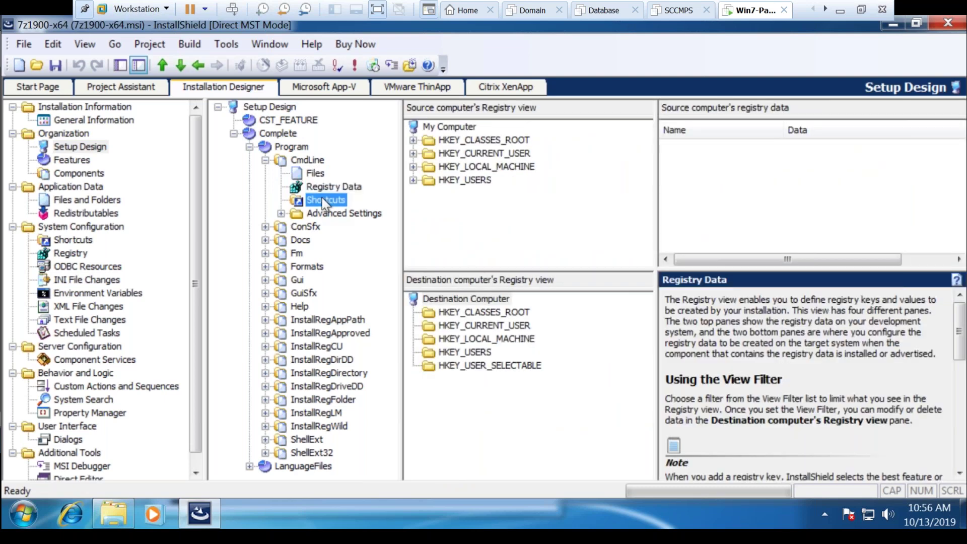
left_click(264, 160)
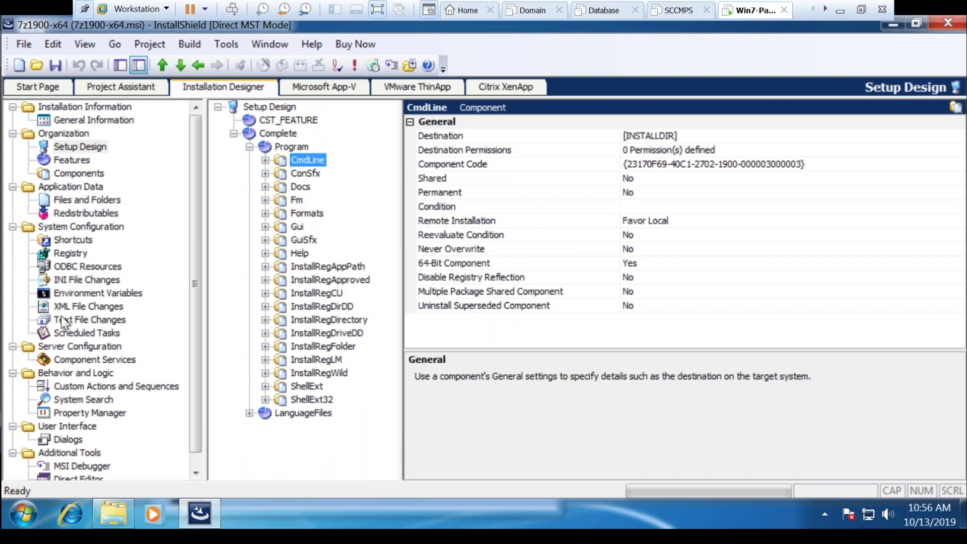
left_click(83, 201)
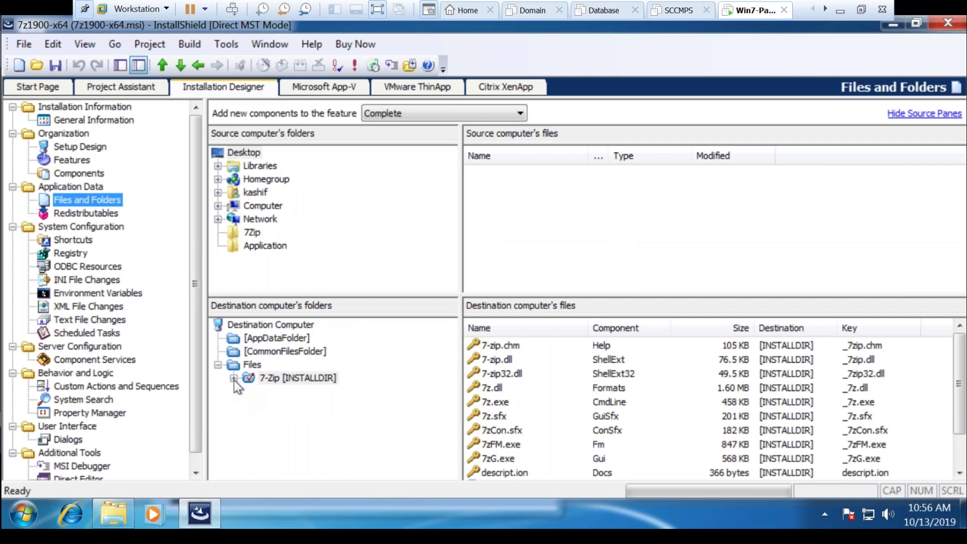
Expand the 7-Zip install folder and delete License.txt
left_click(233, 378)
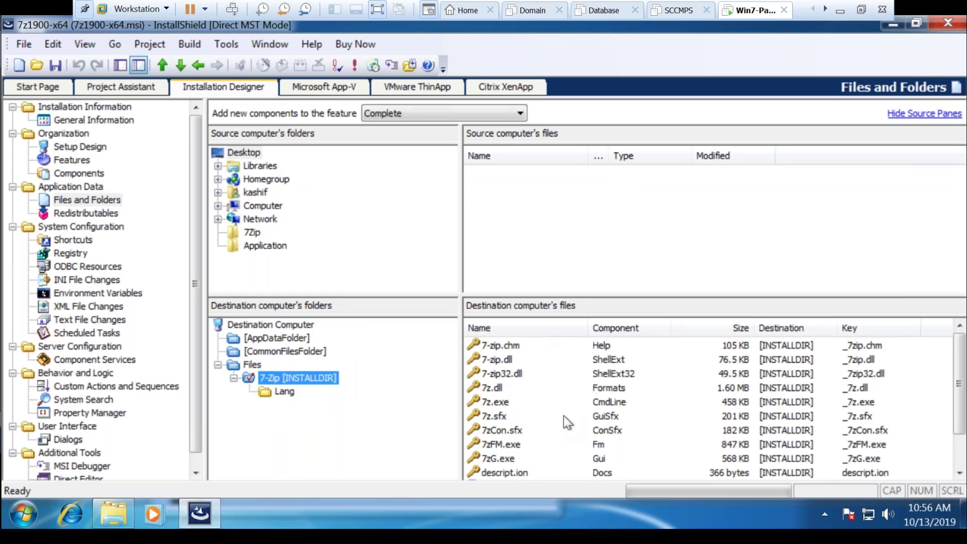
left_click(498, 391)
left_click(506, 431)
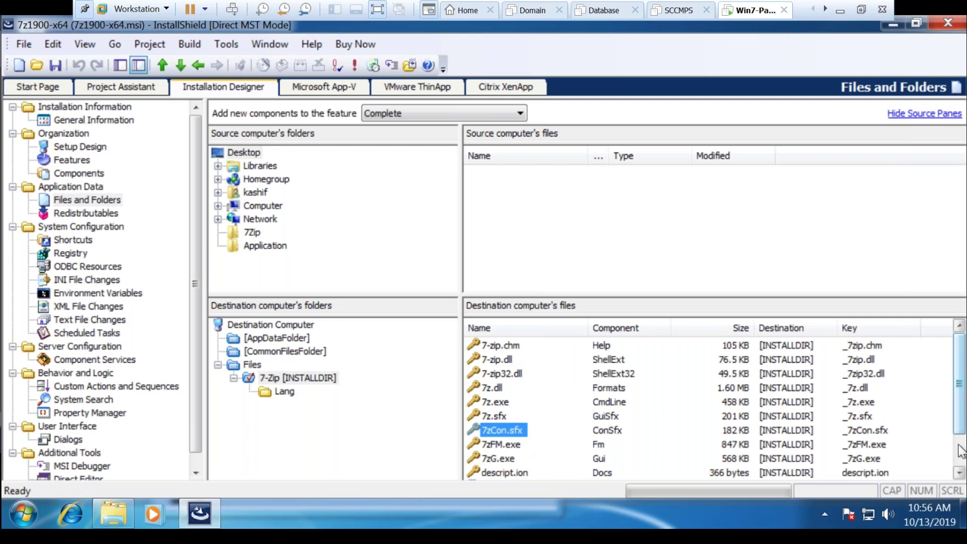
scroll(519, 473, "down", 1)
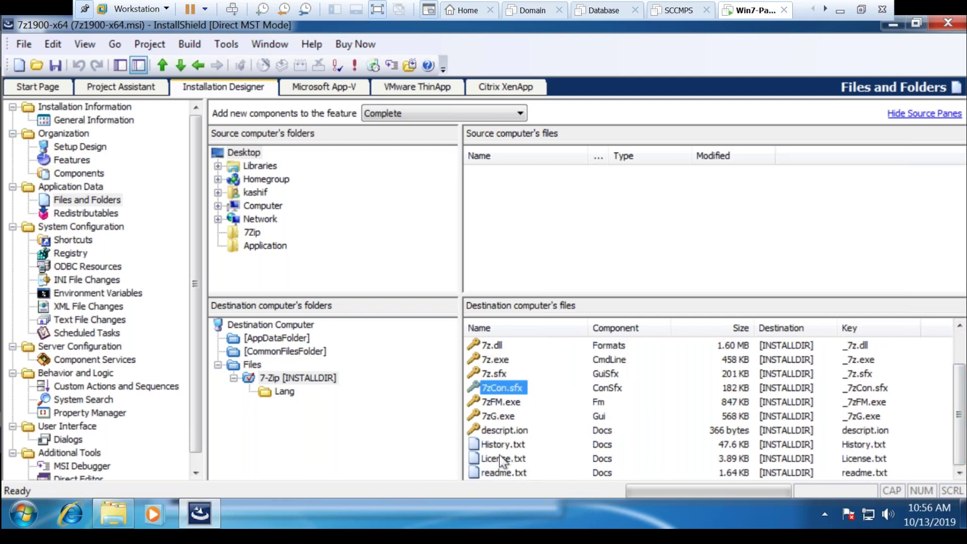
left_click(499, 455)
right_click(500, 454)
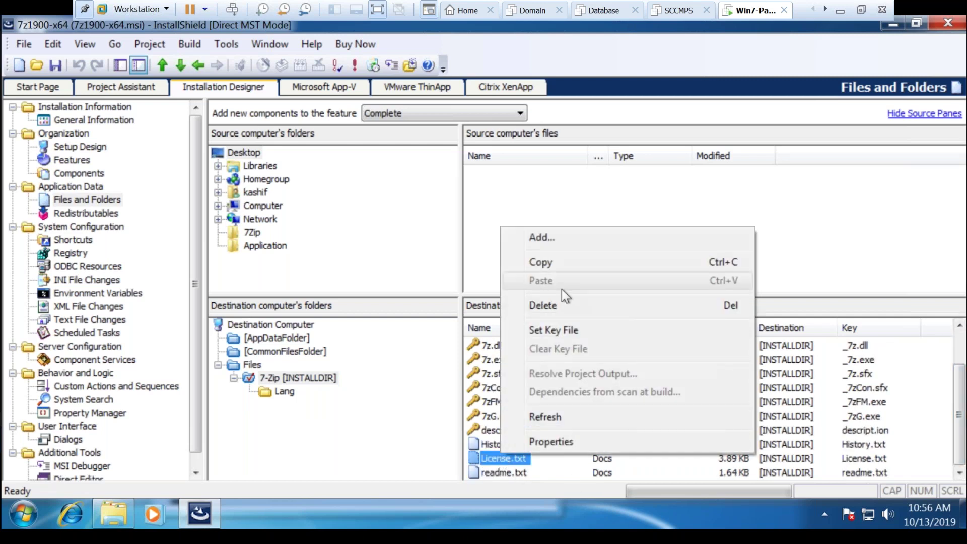
left_click(560, 306)
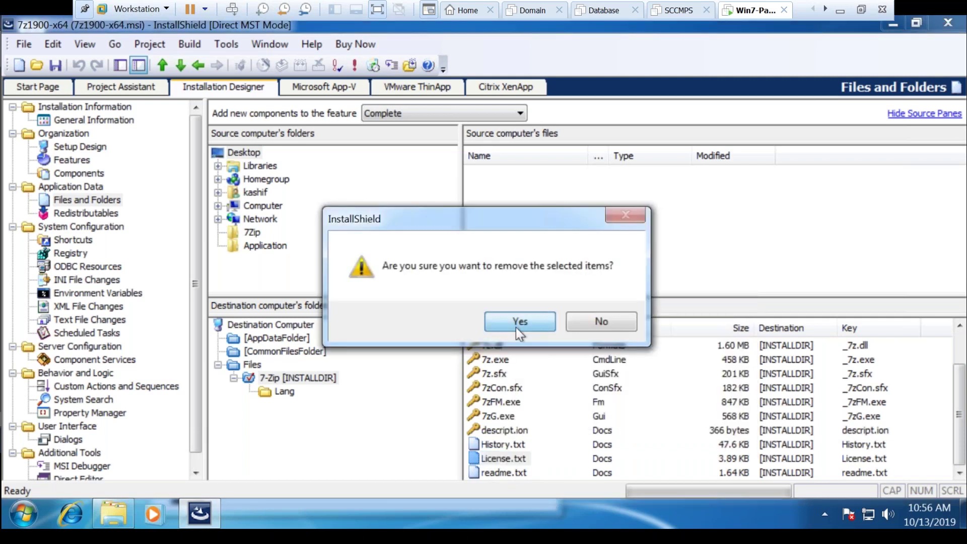
left_click(524, 321)
Delete History.txt and readme.txt from the 7-Zip install folder
left_click(497, 459)
right_click(497, 459)
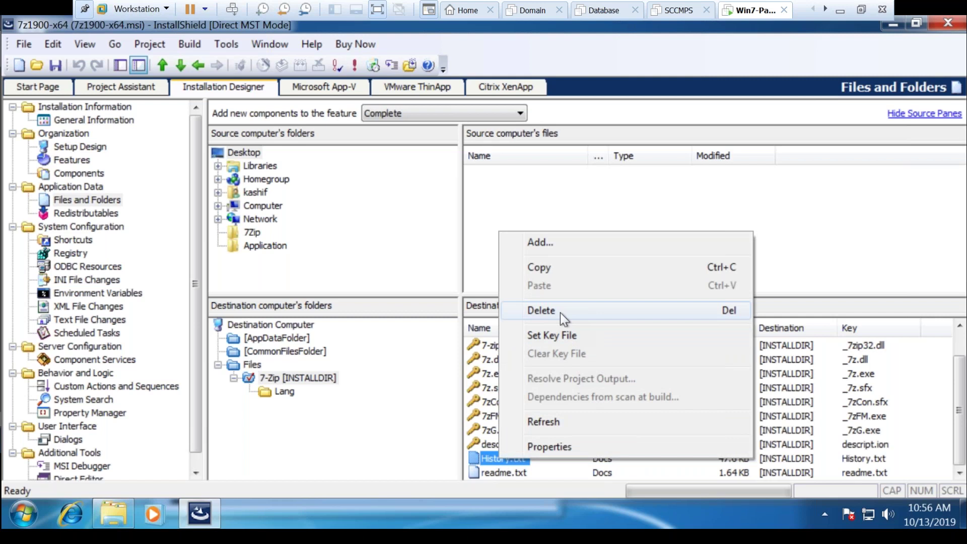
left_click(560, 311)
left_click(529, 320)
left_click(506, 474)
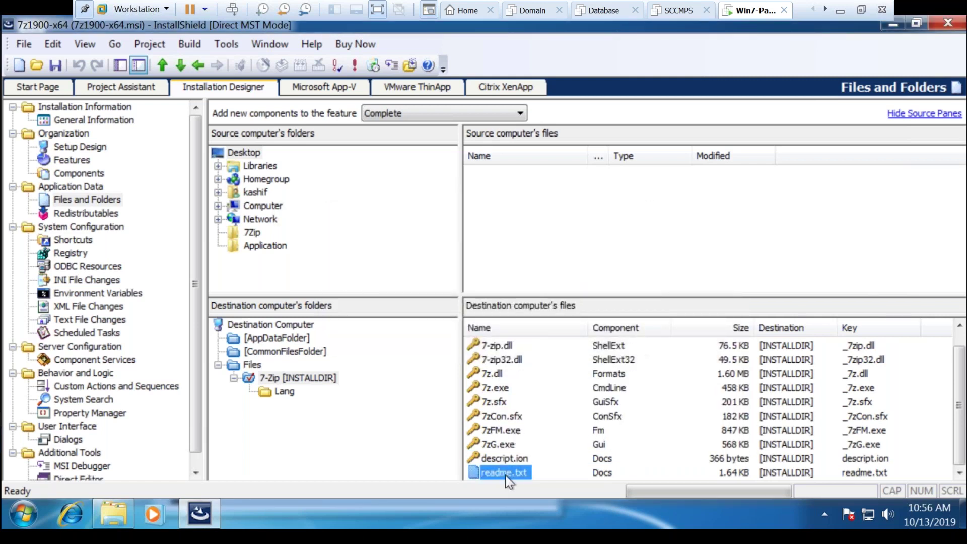
right_click(506, 474)
left_click(578, 328)
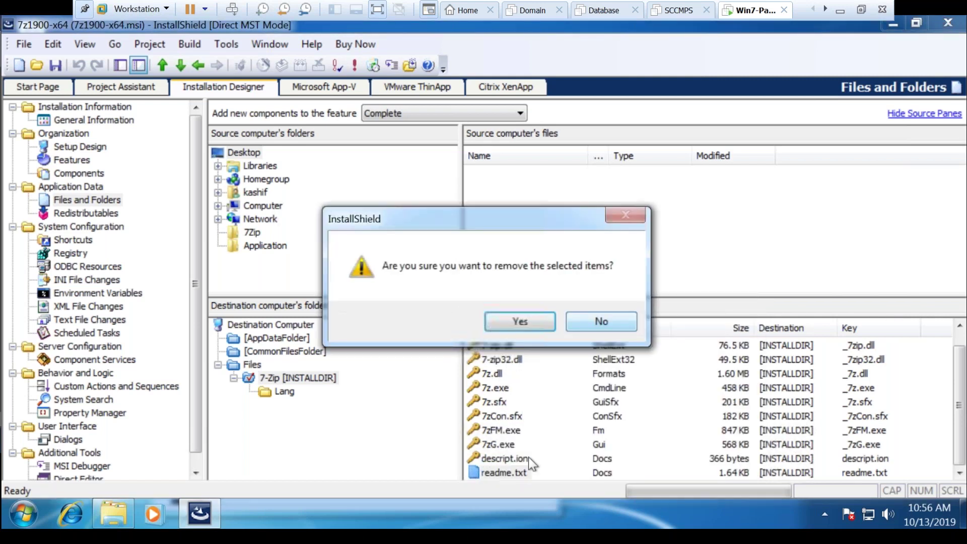
left_click(519, 321)
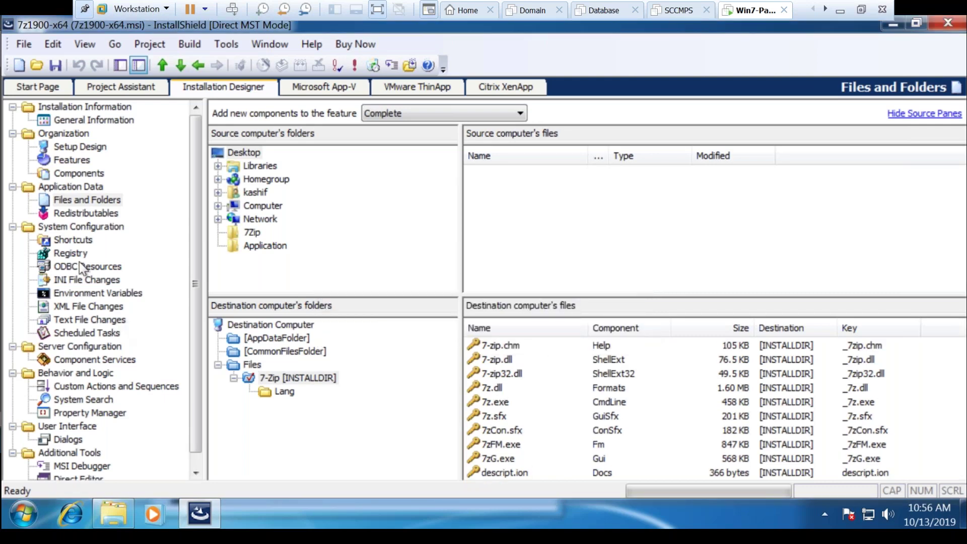
In Shortcuts, delete the 7-Zip Help shortcut, keeping 7-Zip File Manager
left_click(75, 241)
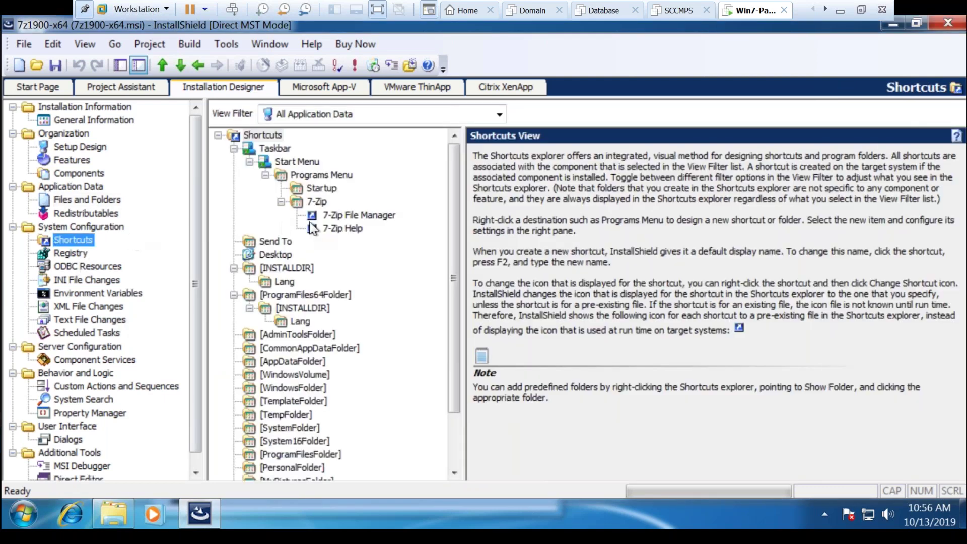
left_click(343, 217)
left_click(340, 228)
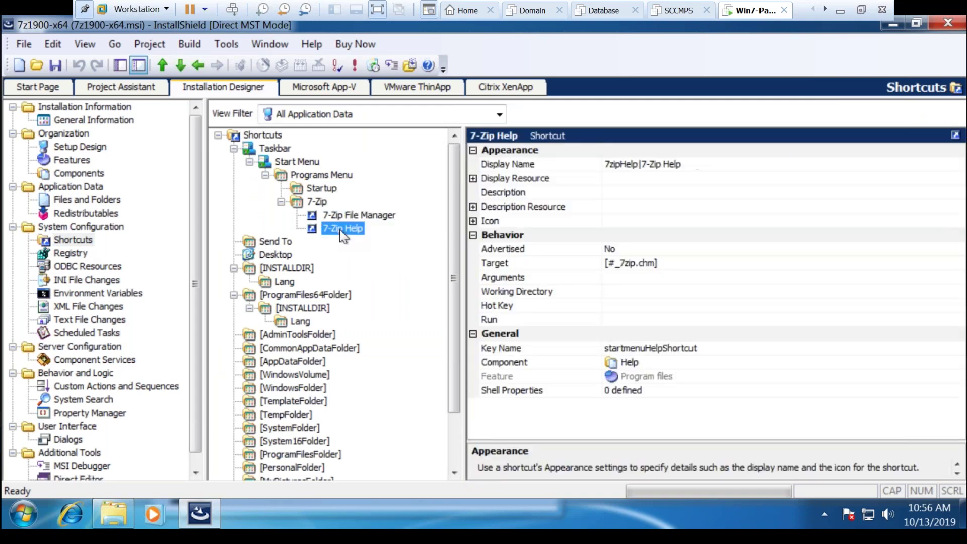
right_click(339, 229)
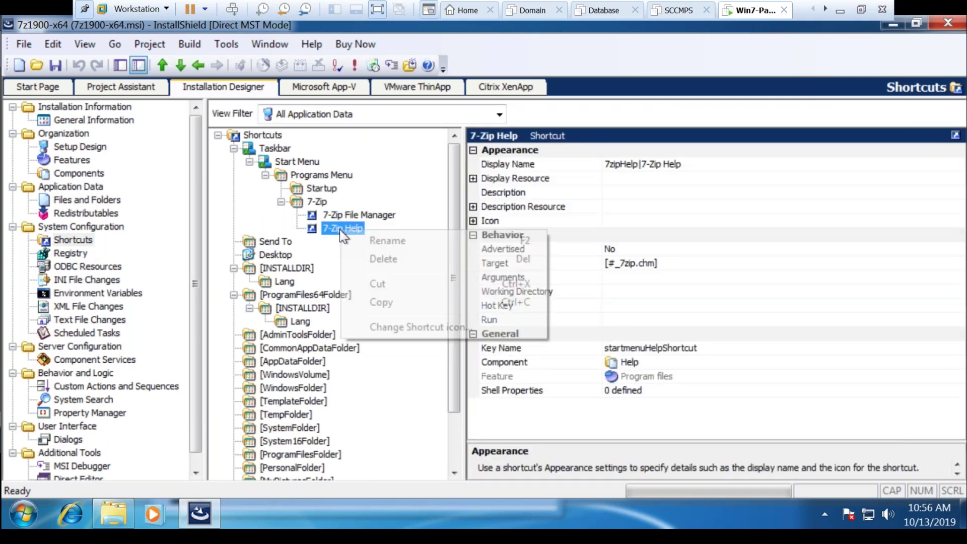
left_click(416, 258)
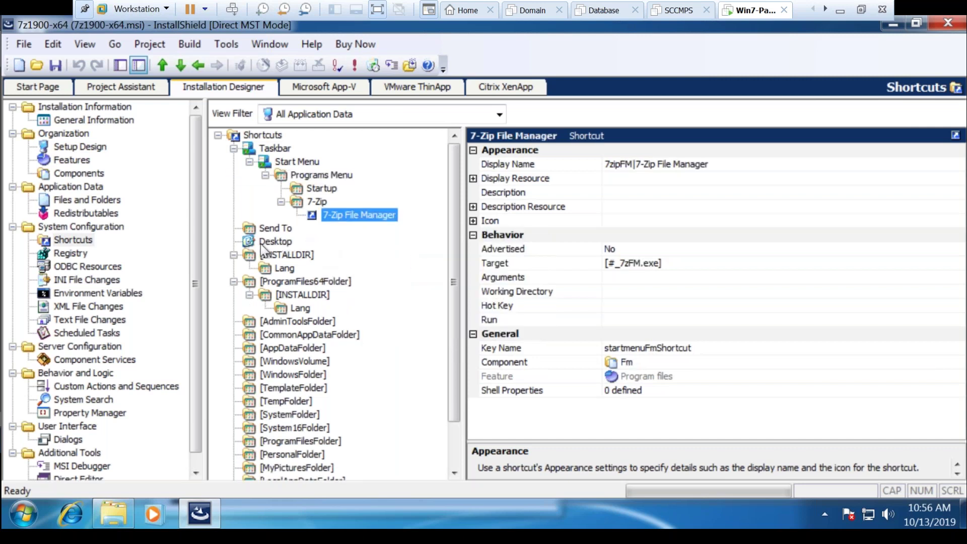
Select the Desktop shortcut location, cancel its accidental rename, and bring up its options
left_click(265, 244)
left_click(272, 240)
key("Escape")
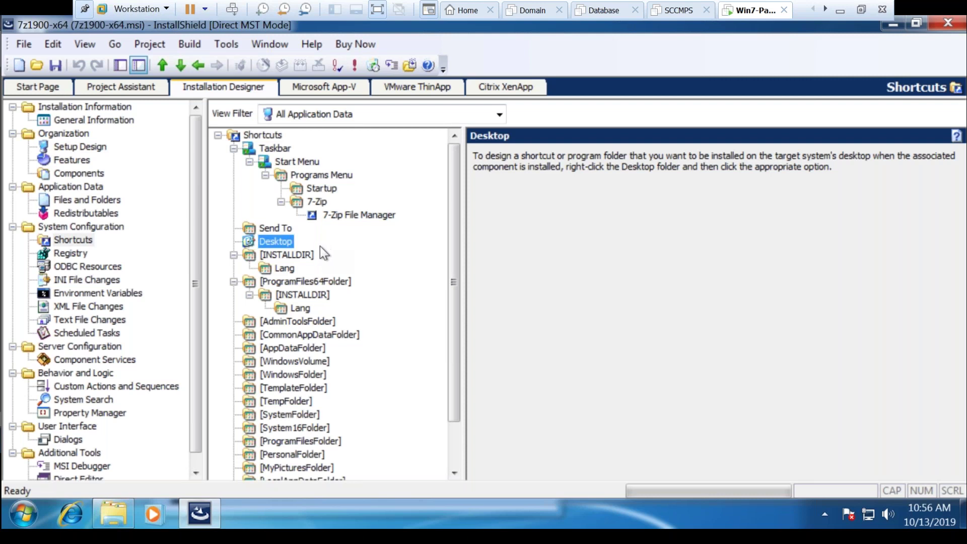
right_click(288, 243)
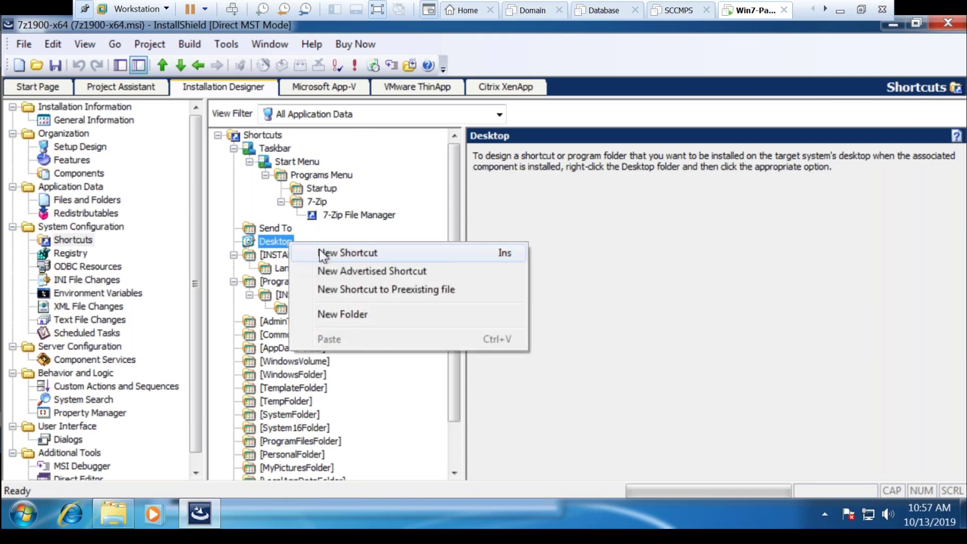
Create a Desktop shortcut named '7-Zip File Manager' targeting 7-Zip\7zFM.exe
left_click(321, 252)
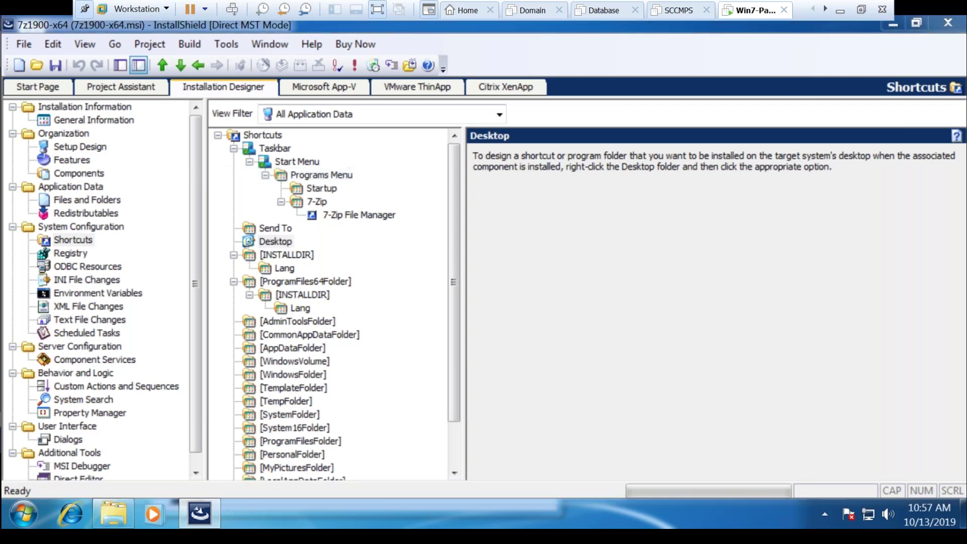
double_click(353, 252)
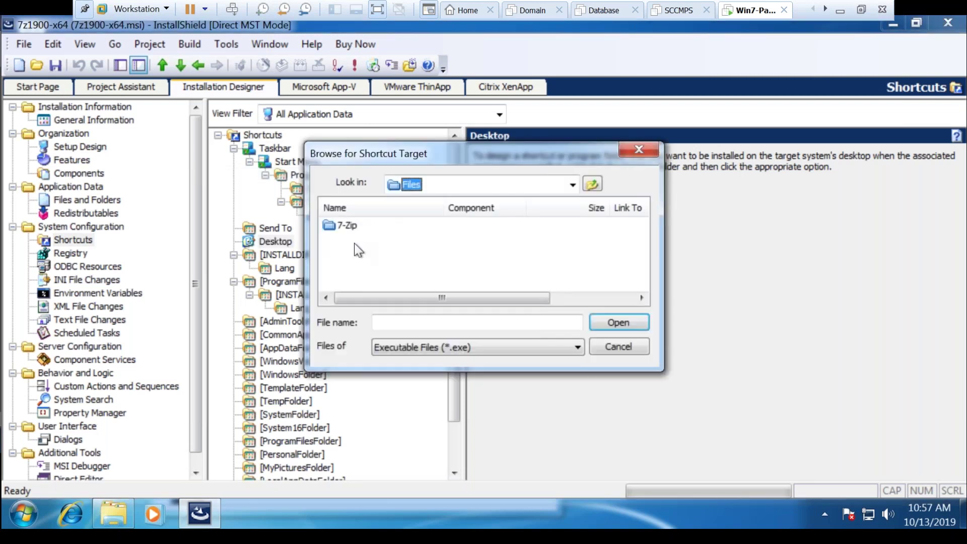
double_click(354, 232)
left_click(358, 239)
left_click(630, 324)
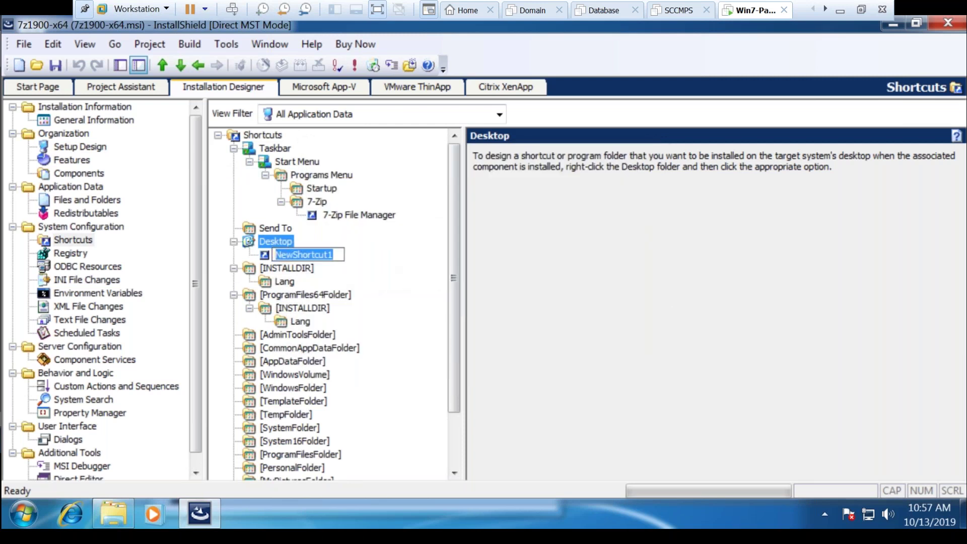
type("7-")
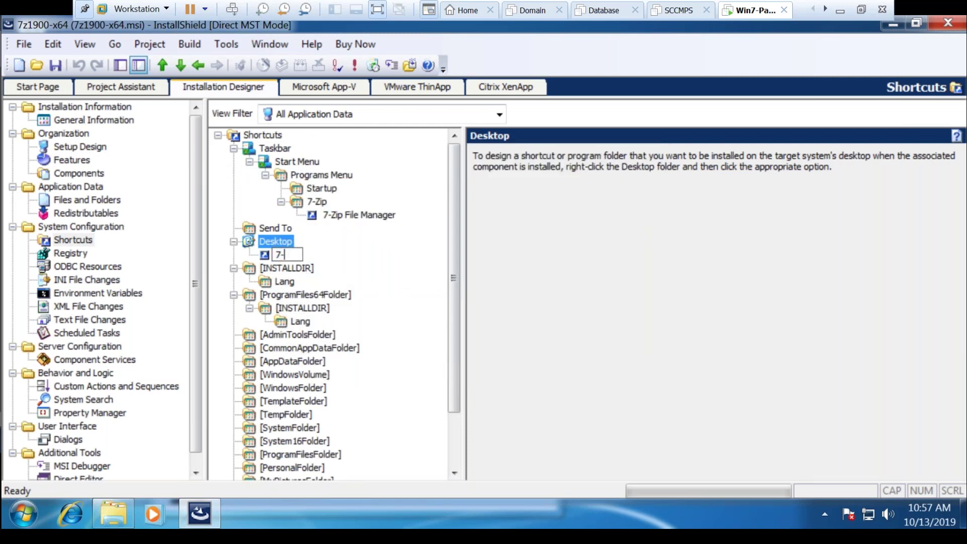
type("Zip File Manager")
left_click(431, 279)
Set the new Desktop shortcut's Advertised property to Yes
left_click(333, 256)
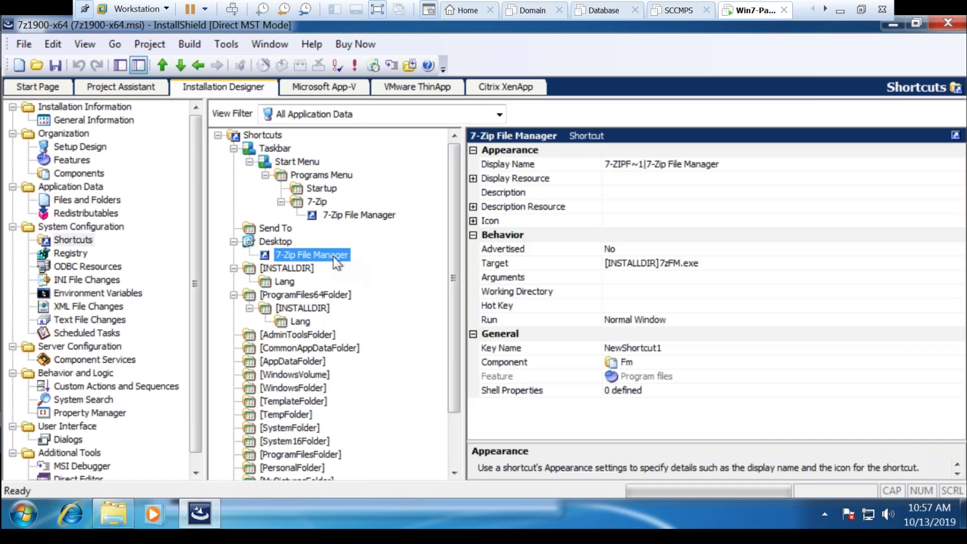
left_click(617, 248)
left_click(618, 248)
left_click(618, 264)
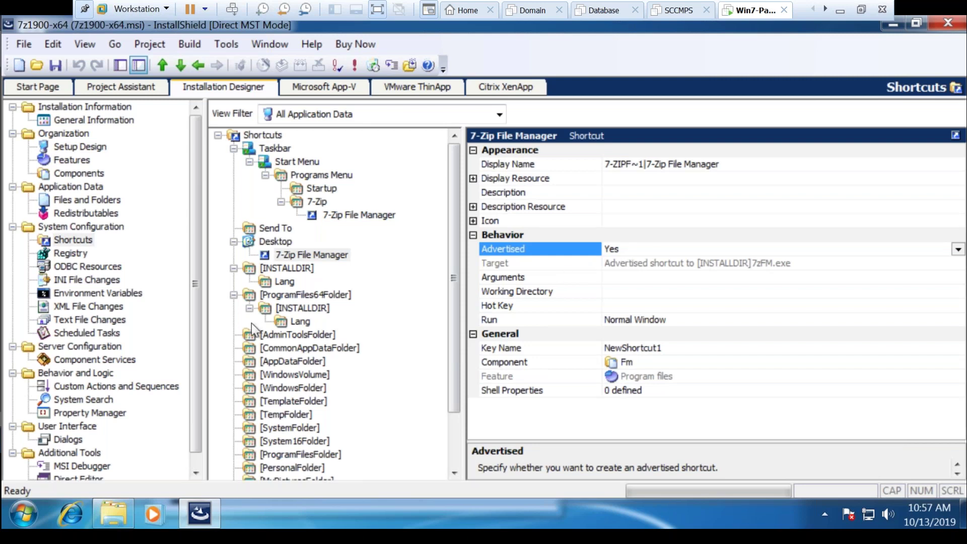
Go to Registry and expand HKEY_LOCAL_MACHINE\Software to reveal the 7-Zip key
left_click(79, 253)
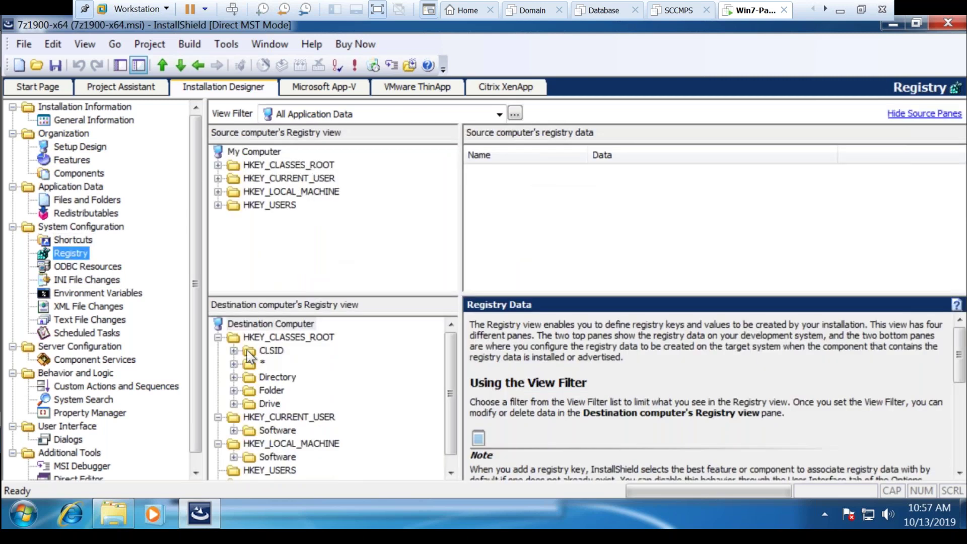
left_click(447, 457)
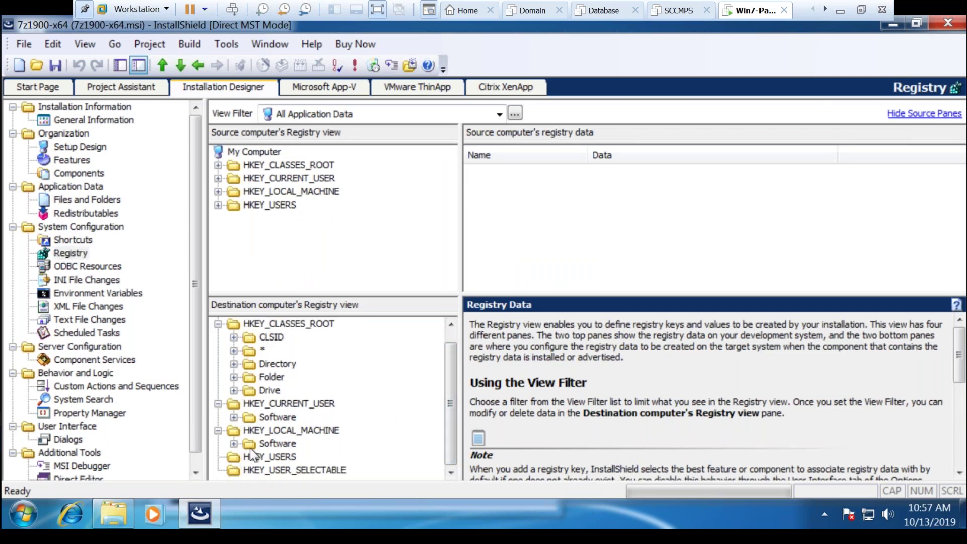
left_click(234, 444)
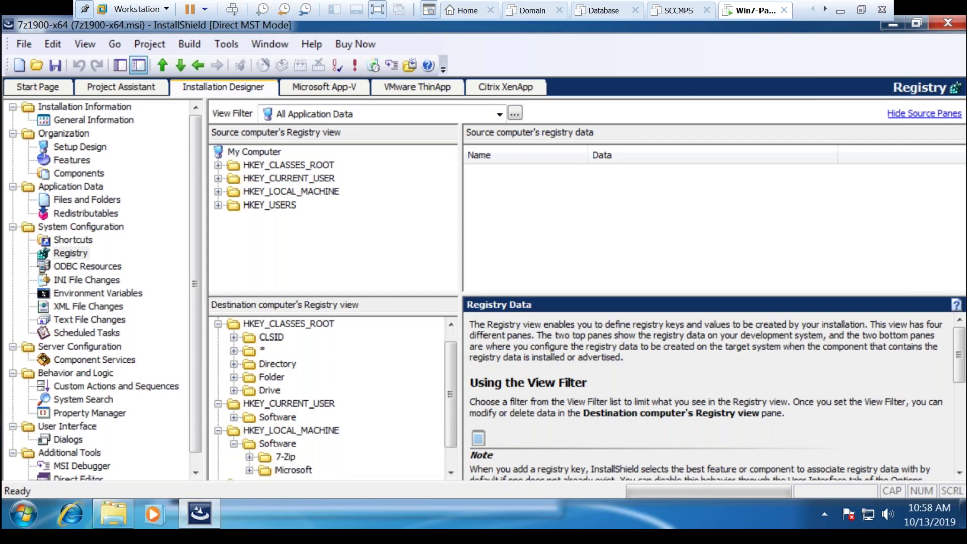
left_click(292, 435)
right_click(293, 436)
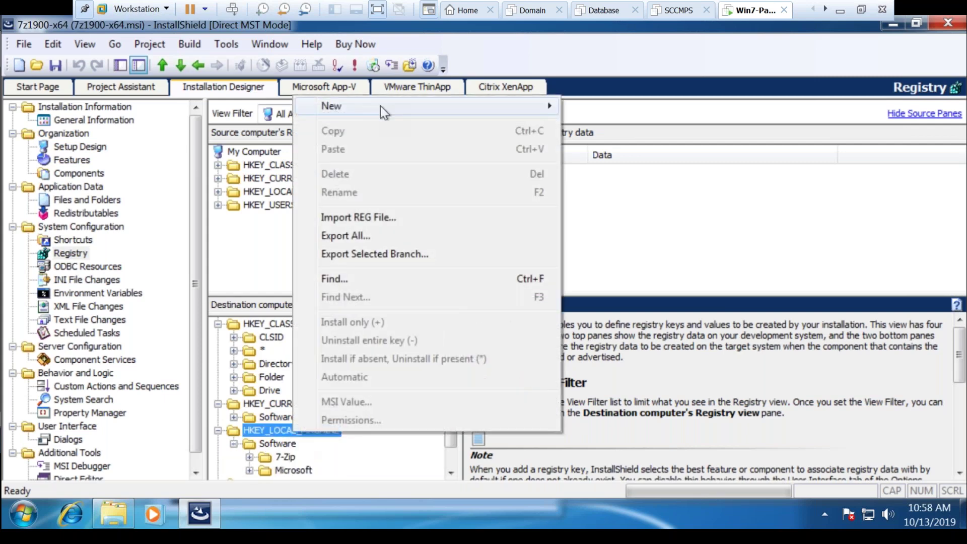
mouse_move(380, 106)
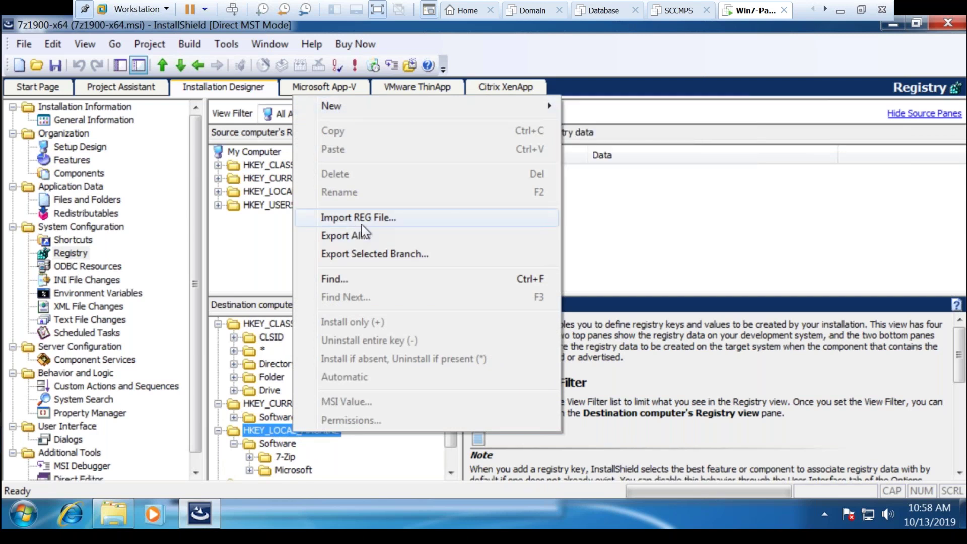
left_click(263, 257)
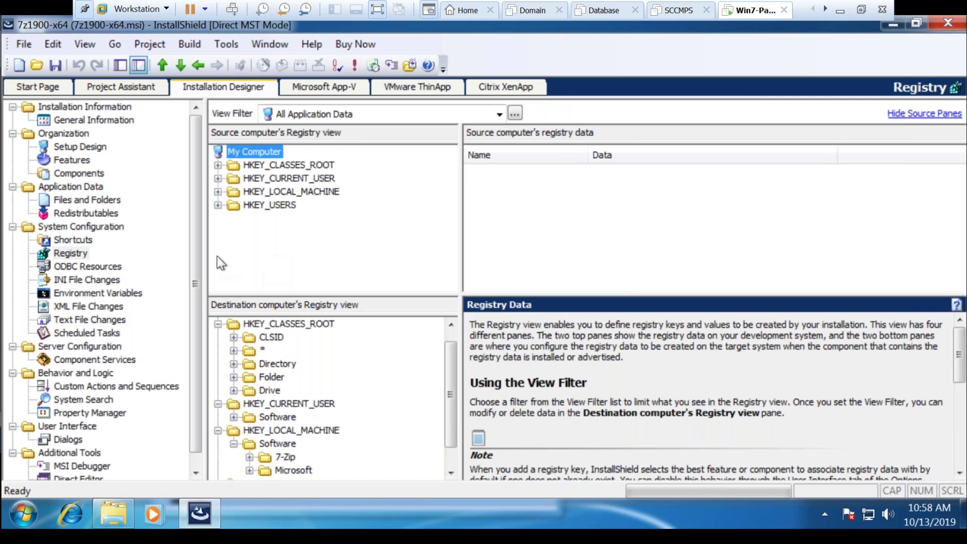
Go to Property Manager, scroll the grid to the top, and select ProductName
left_click(83, 413)
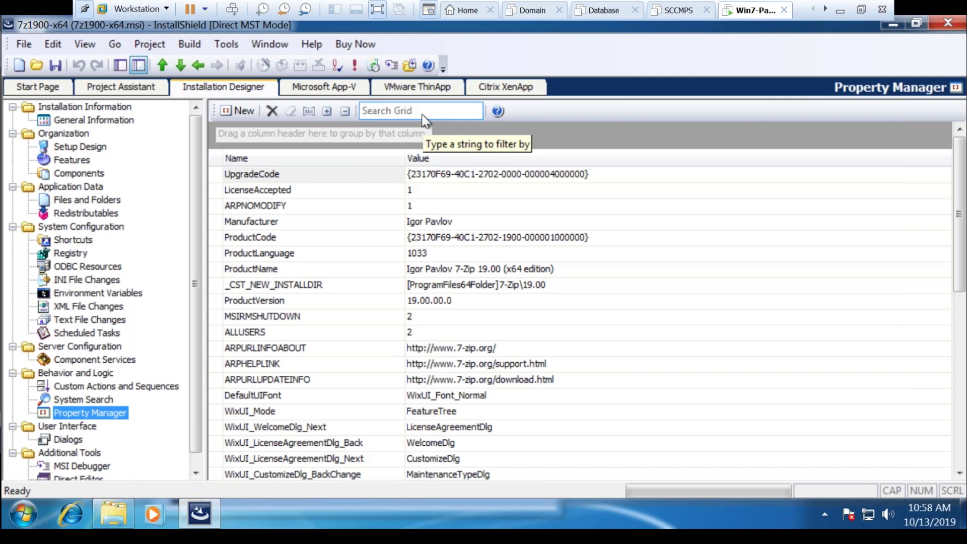
left_click(958, 247)
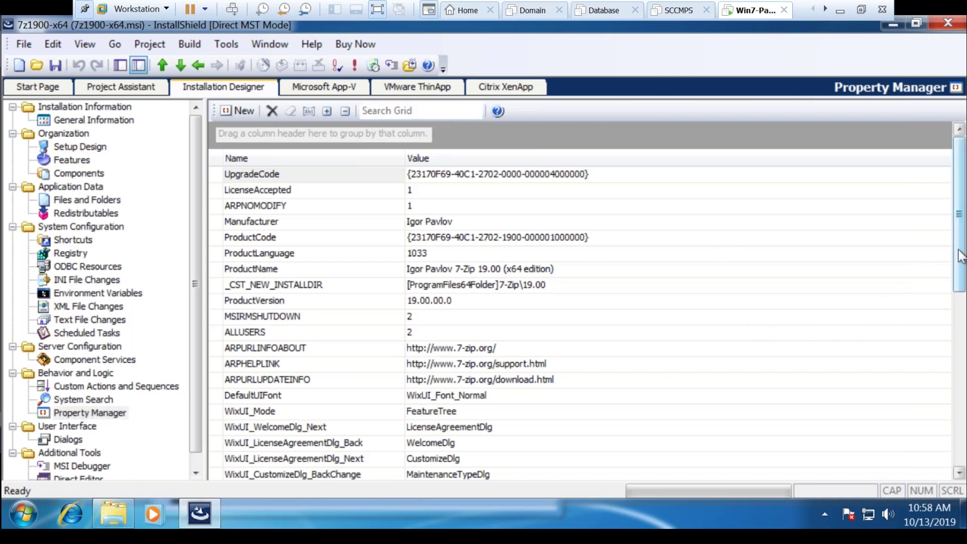
left_click_drag(958, 256, 959, 405)
scroll(356, 285, "up", 10)
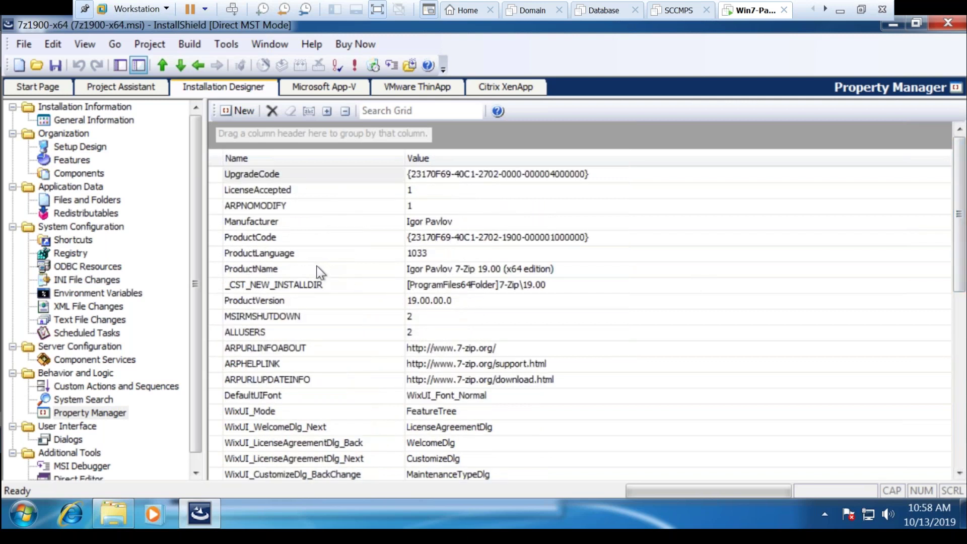
left_click(316, 267)
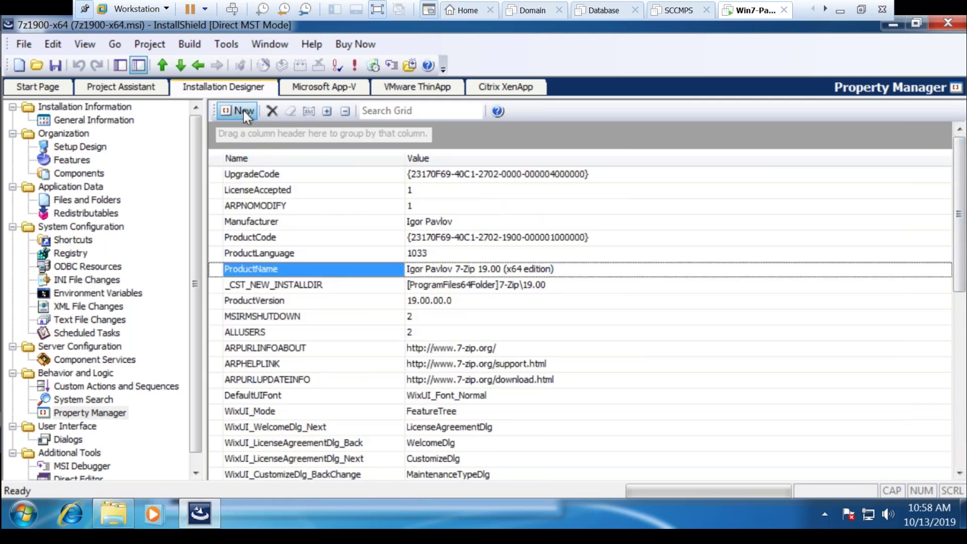
Add a REBOOT property with value REALLYSUPPRESS
left_click(243, 110)
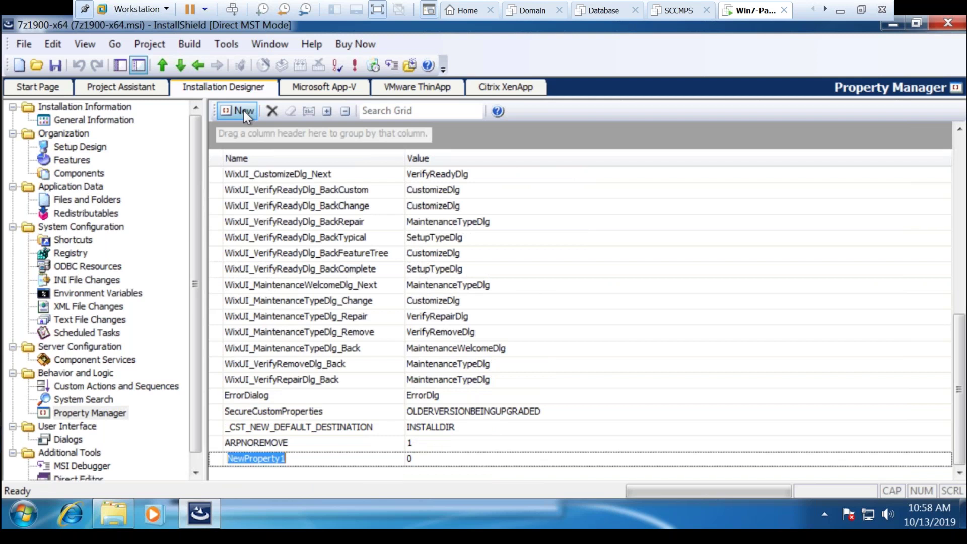
key("Caps_Lock")
type("REBOOT")
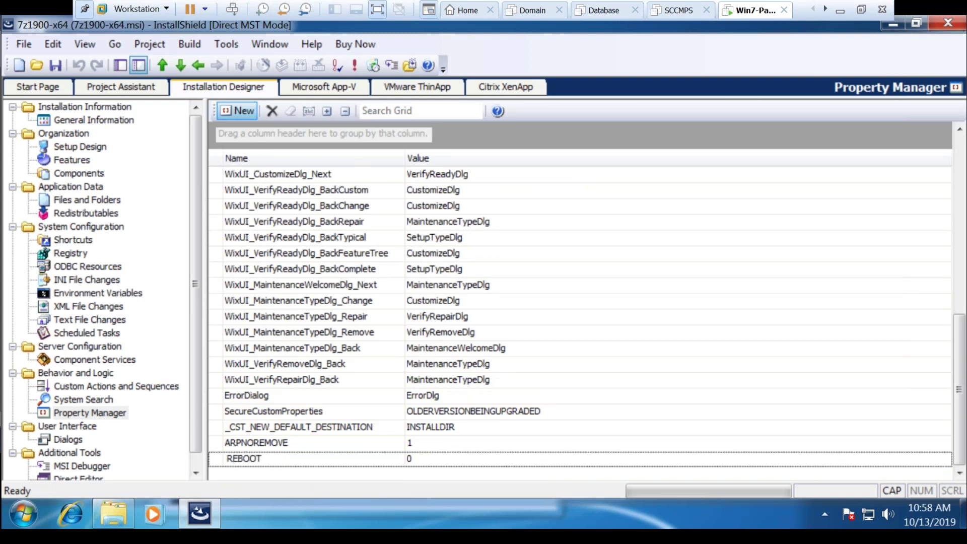
left_click(449, 457)
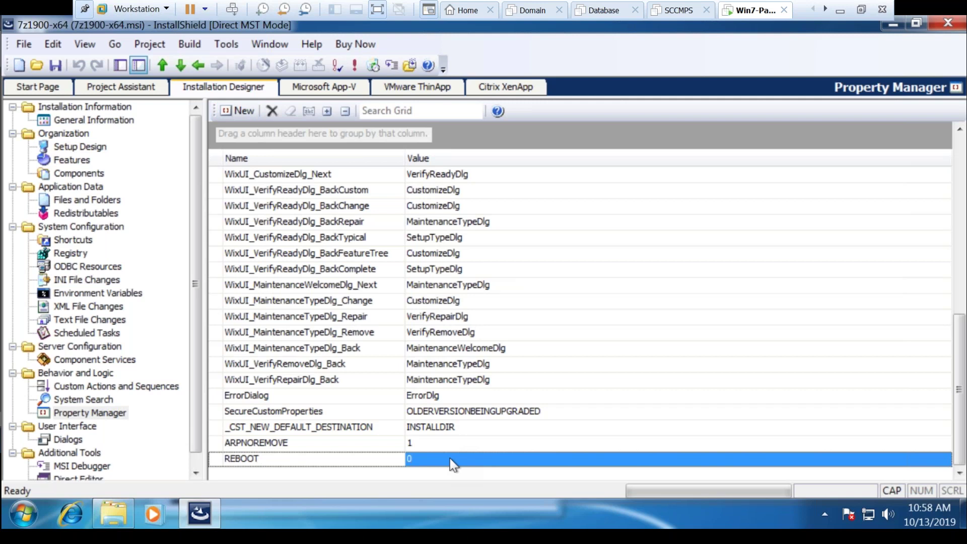
type("RE")
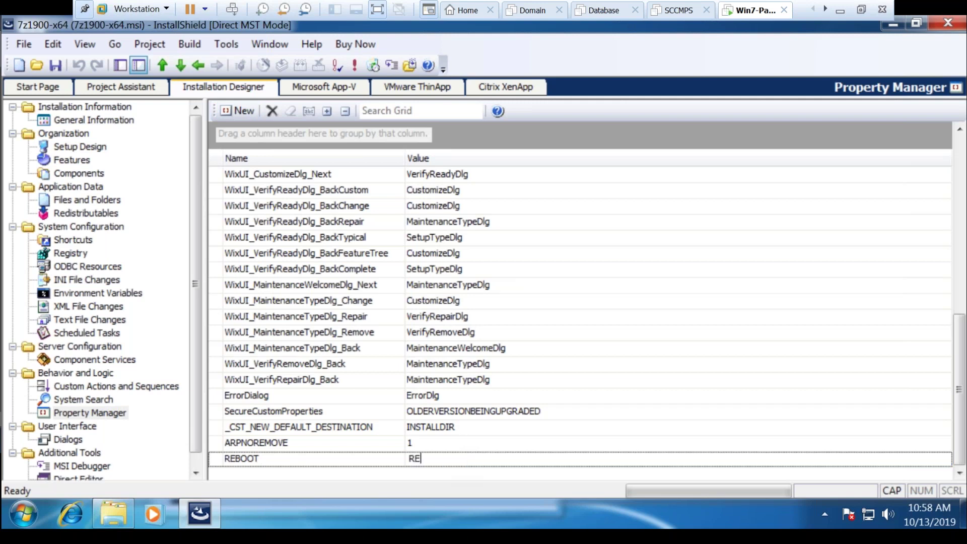
type("ALLYSUPPRESS")
left_click(482, 412)
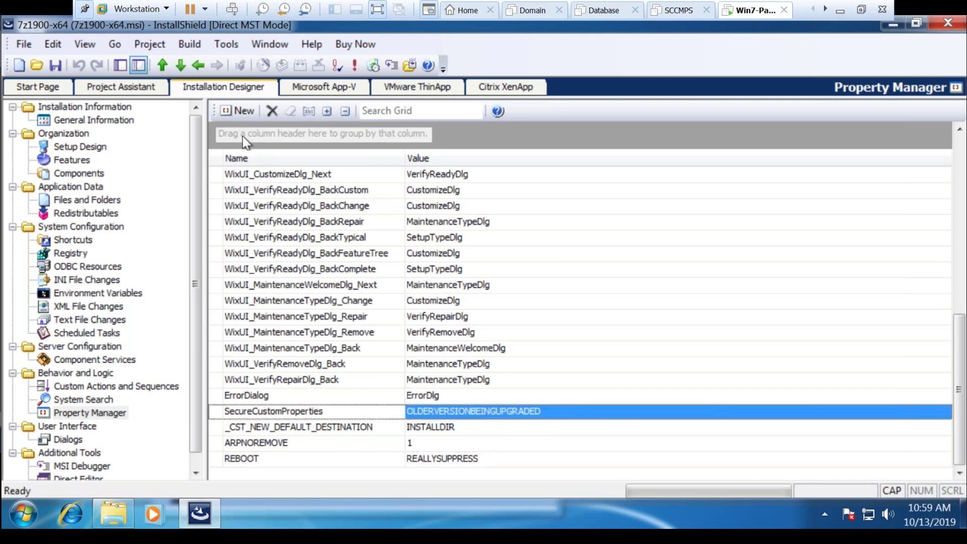
Add a ROOTDRIVE property with value C:\ and review the entry
left_click(231, 110)
type("ROOTDRIVE")
left_click(430, 466)
key("BackSpace")
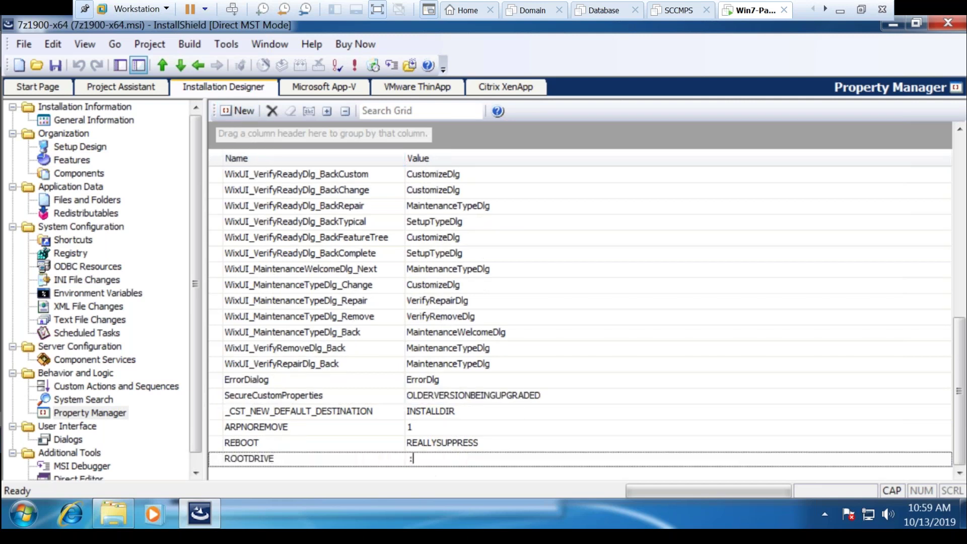
type("C:\\")
left_click(502, 426)
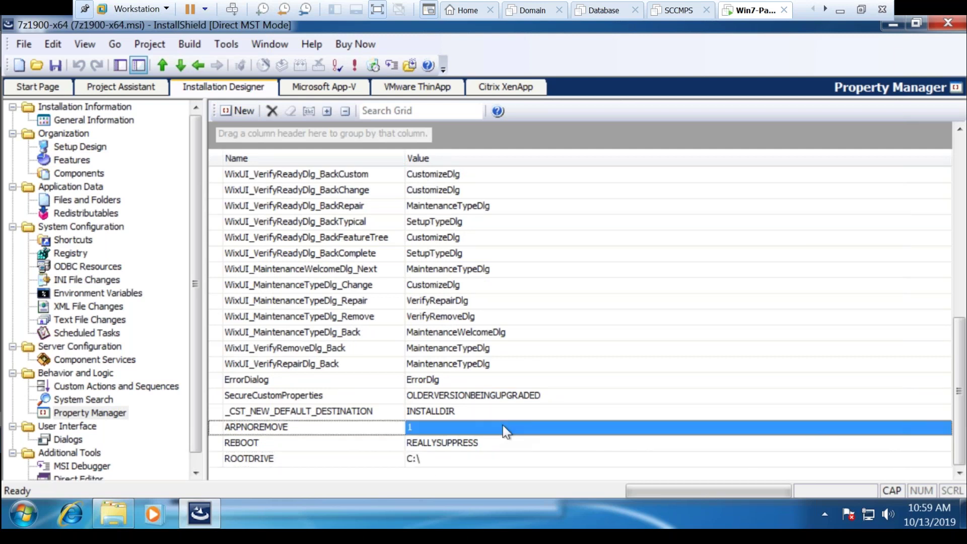
left_click(435, 460)
left_click(349, 460)
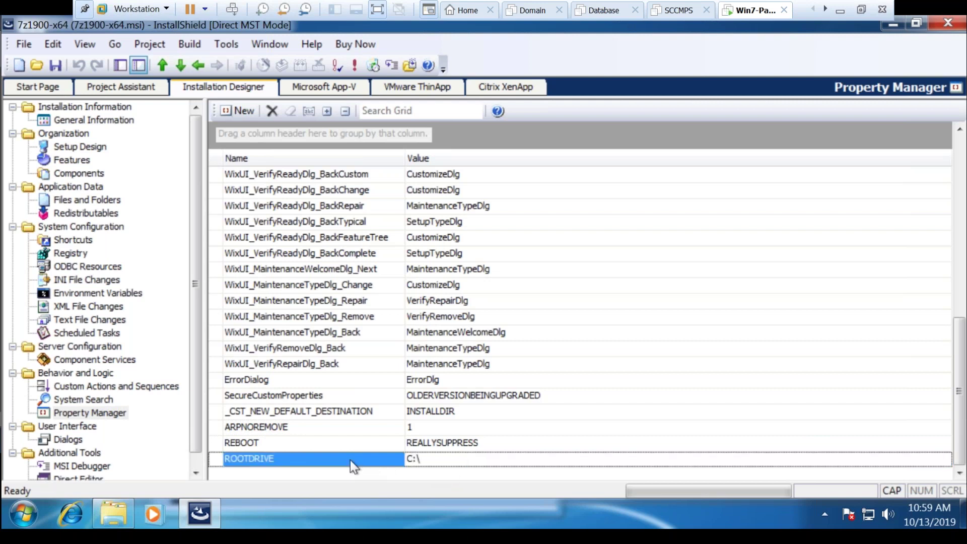
left_click(431, 458)
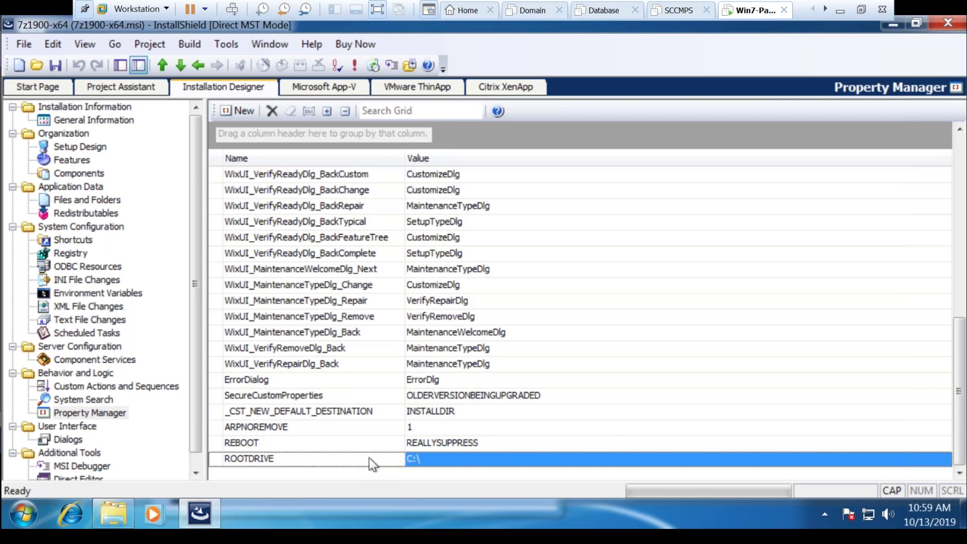
left_click(334, 461)
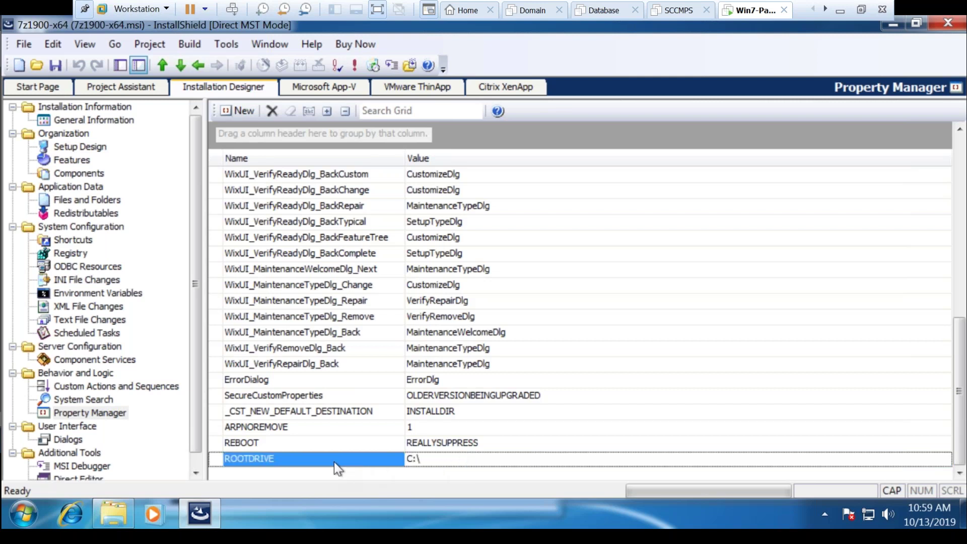
left_click(423, 460)
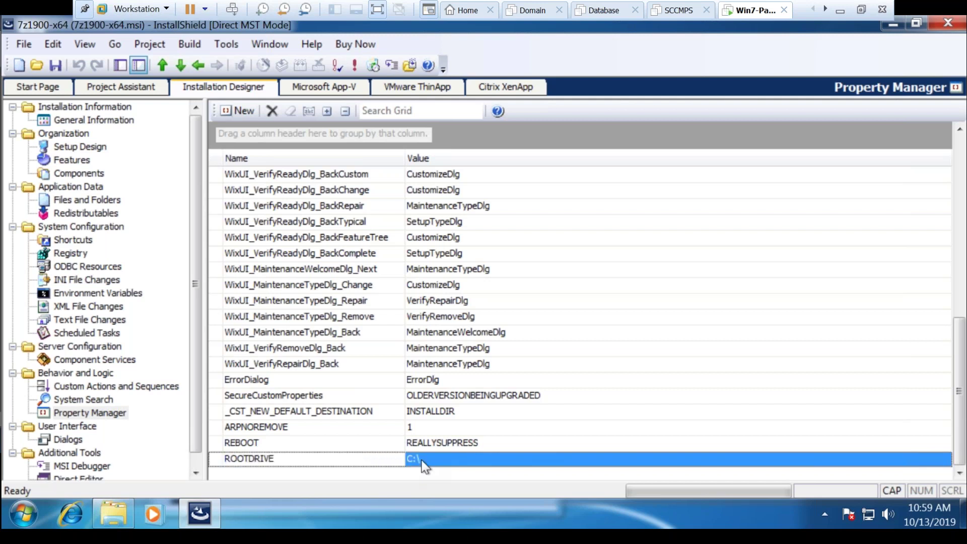
left_click(424, 460)
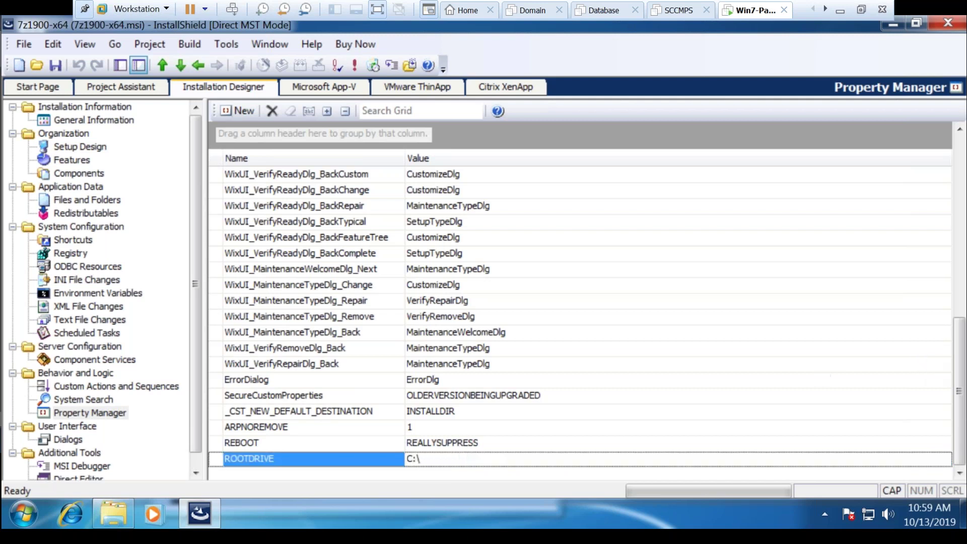
Change the ALLUSERS property value from 2 to 1 in the property grid
scroll(962, 310, "up", 10)
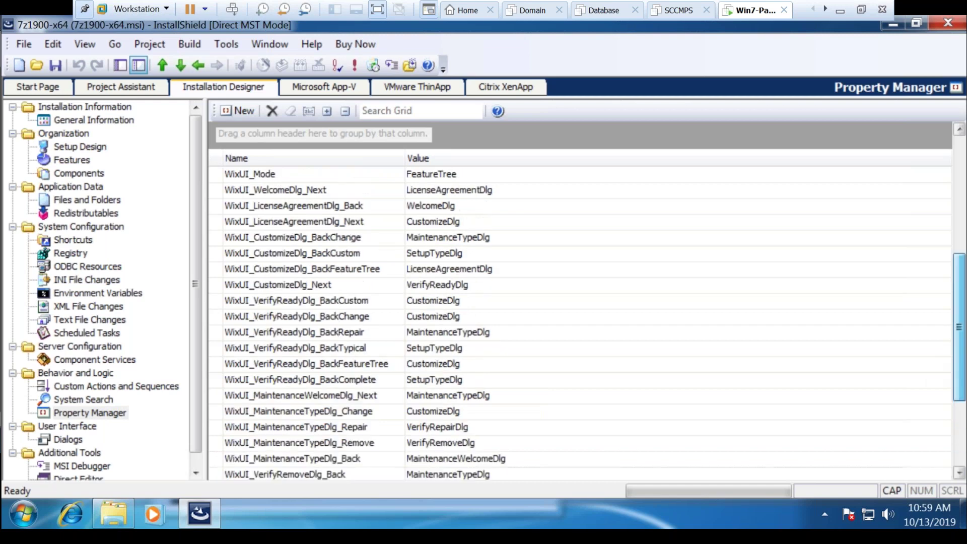
scroll(962, 310, "down", 8)
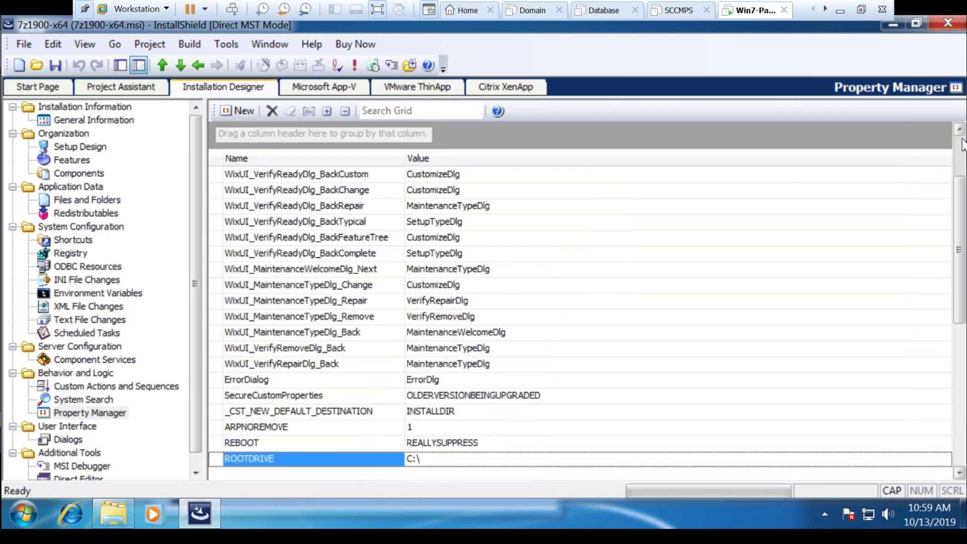
scroll(962, 189, "up", 6)
left_click_drag(962, 189, 959, 146)
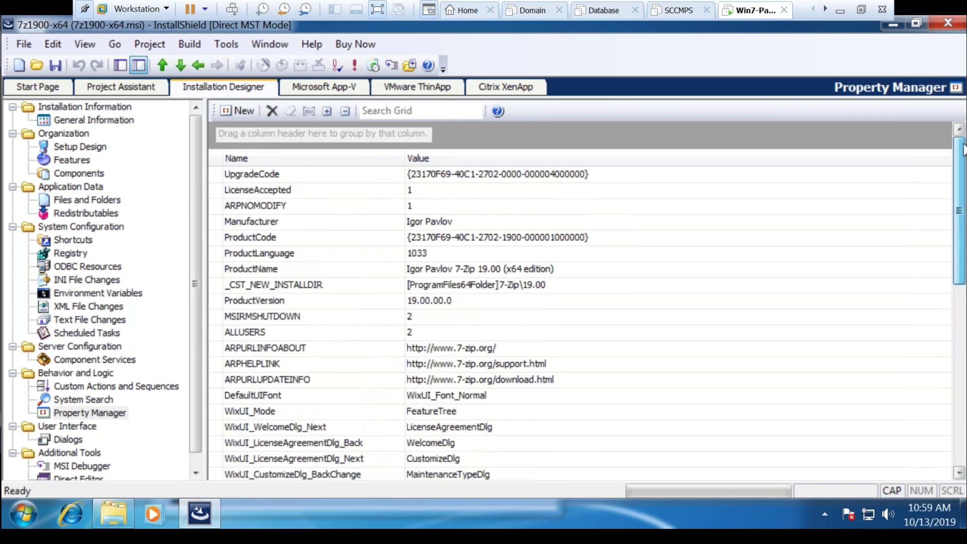
left_click(416, 194)
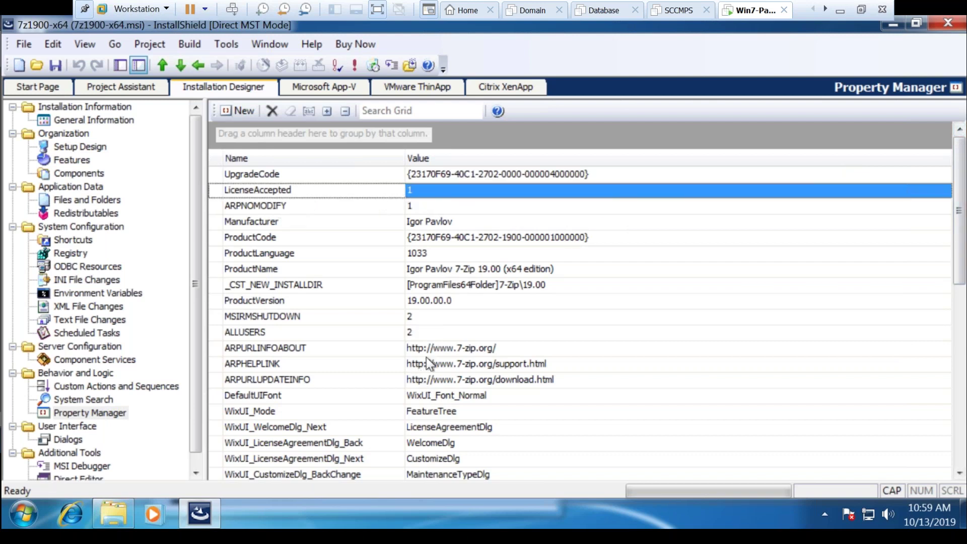
left_click(415, 328)
left_click(415, 329)
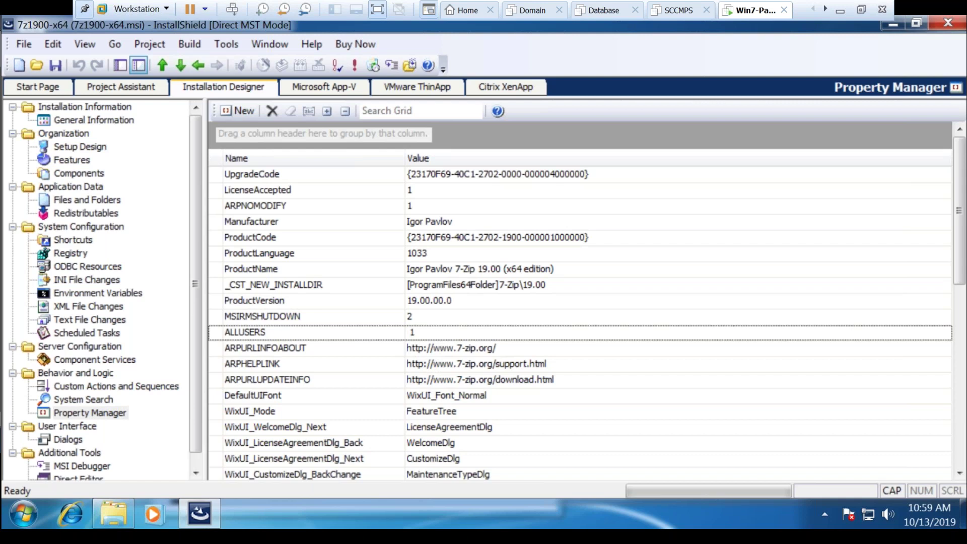
left_click(426, 355)
left_click(433, 331)
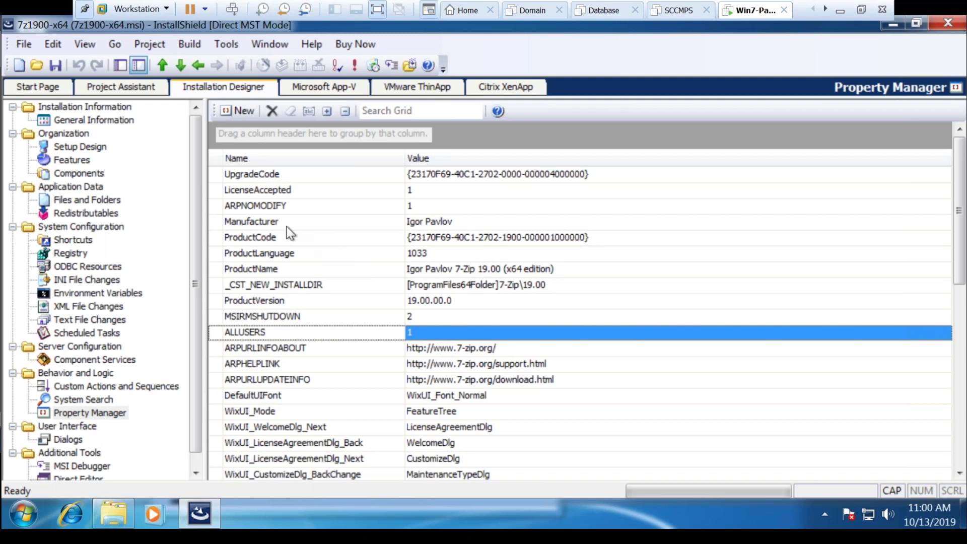
Review the ARP link rows, ARPHELPLINK through ARPURLUPDATEINFO, and save the transform
left_click(278, 239)
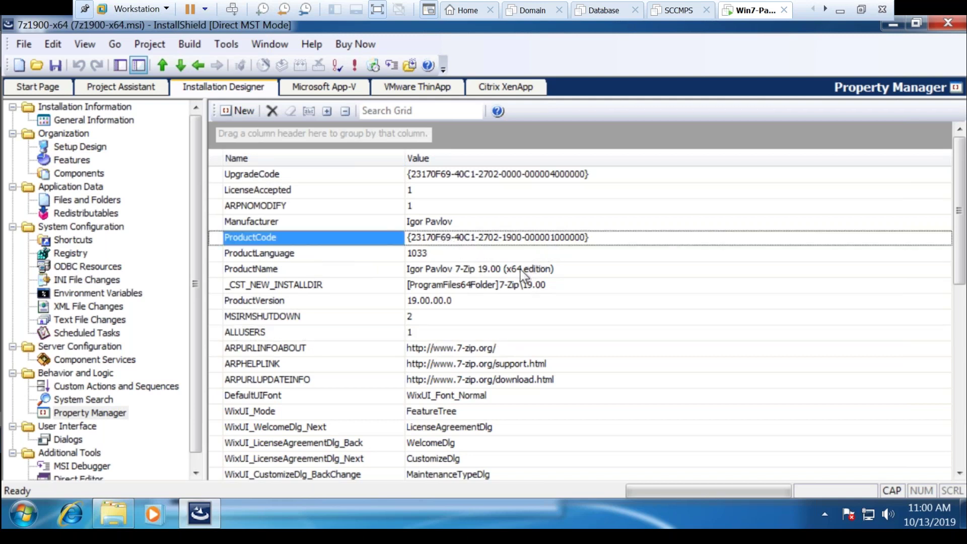
left_click(461, 349)
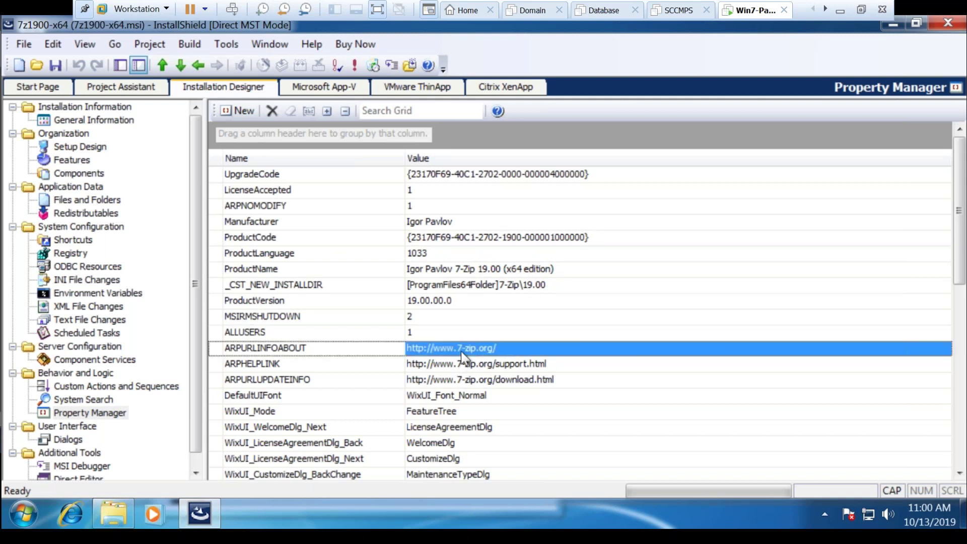
key("shift+Down")
key("shift+Down")
key("shift+Down")
key("shift+Up")
key("shift+Down")
key("Up")
key("Up")
key("Up")
key("Down")
key("Down")
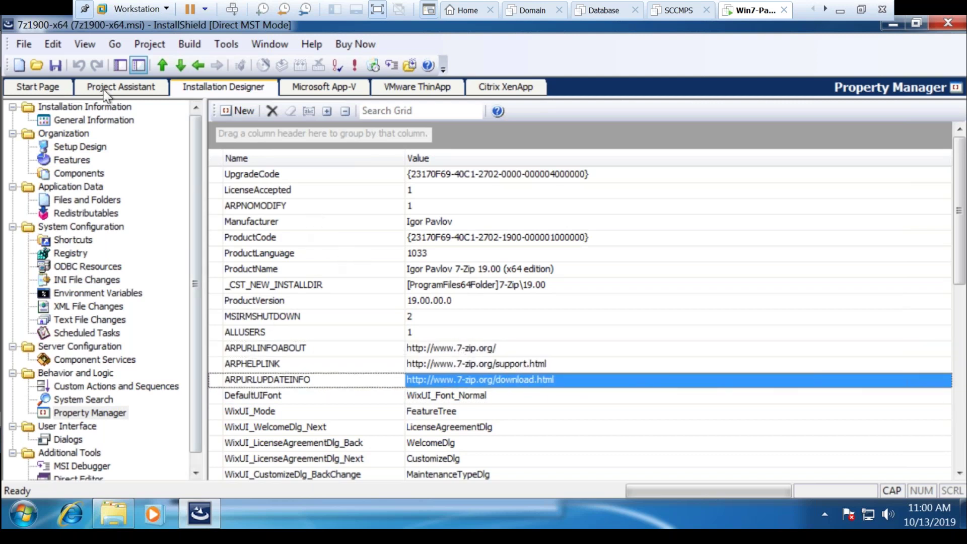
left_click(61, 68)
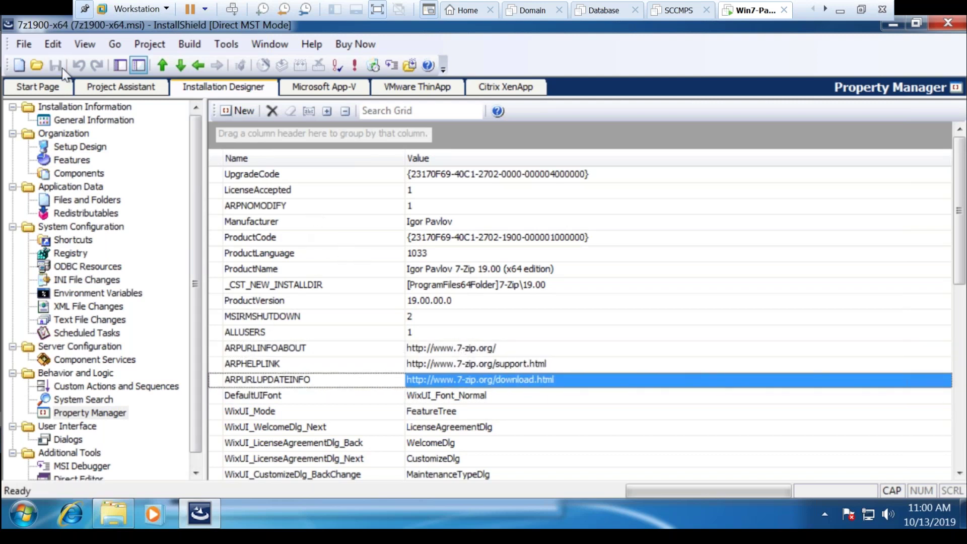
Quit InstallShield and launch CMD as administrator
left_click(947, 23)
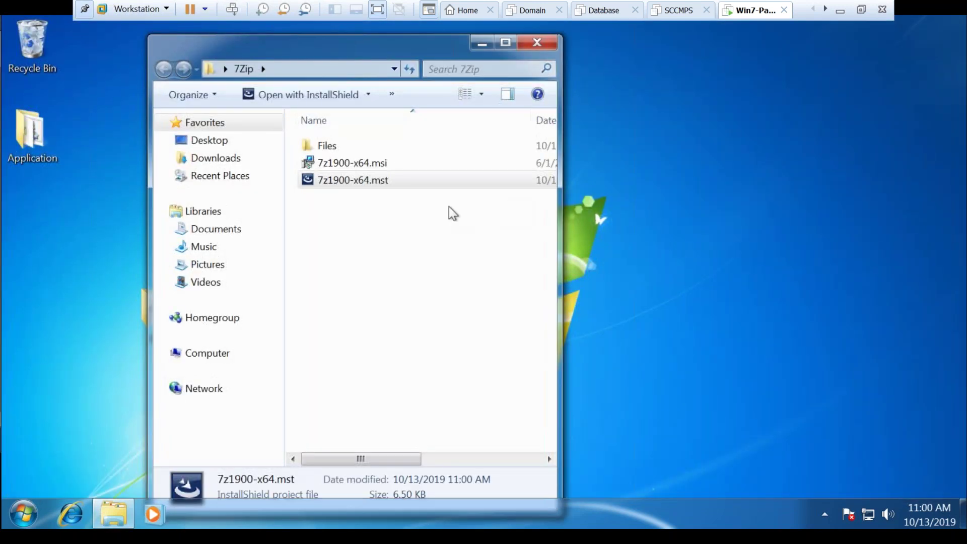
left_click(21, 529)
type("CMD")
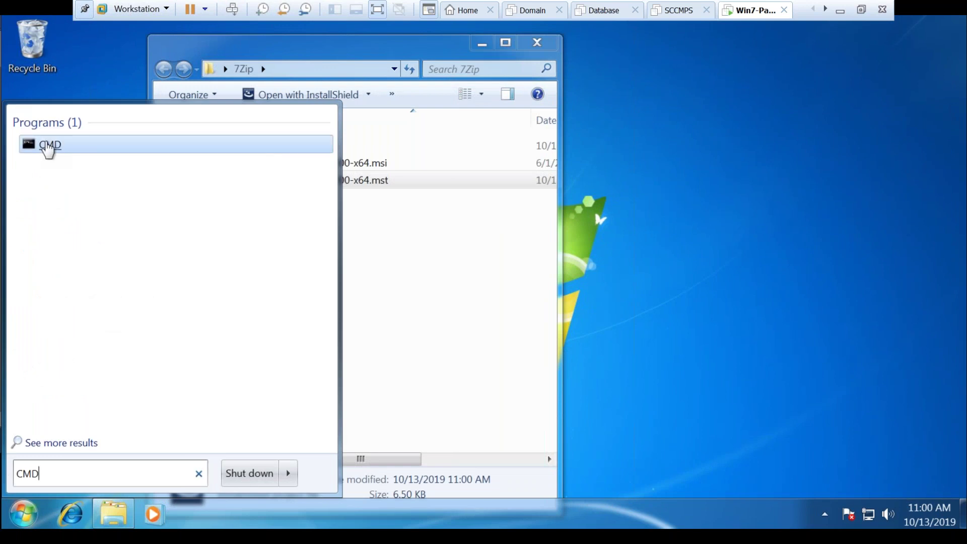
right_click(43, 146)
left_click(95, 166)
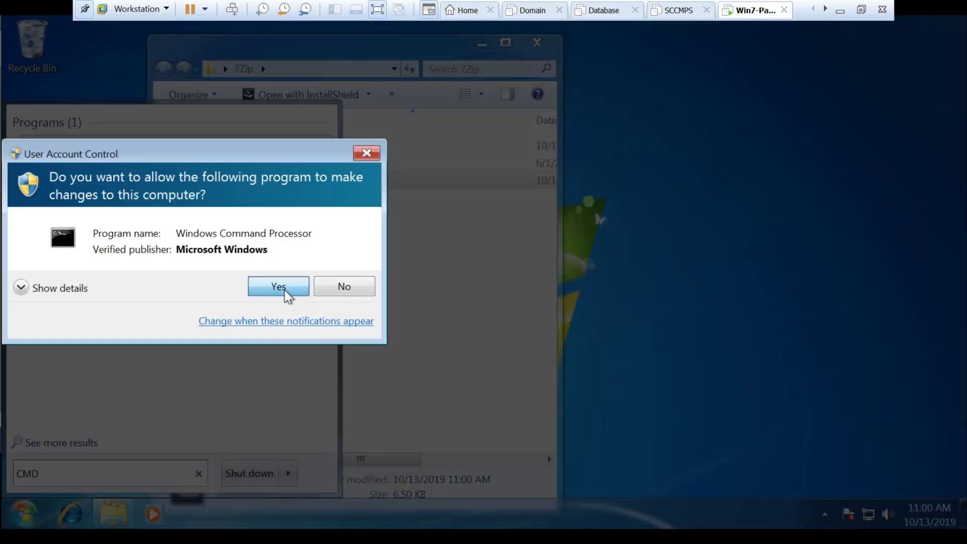
left_click(285, 290)
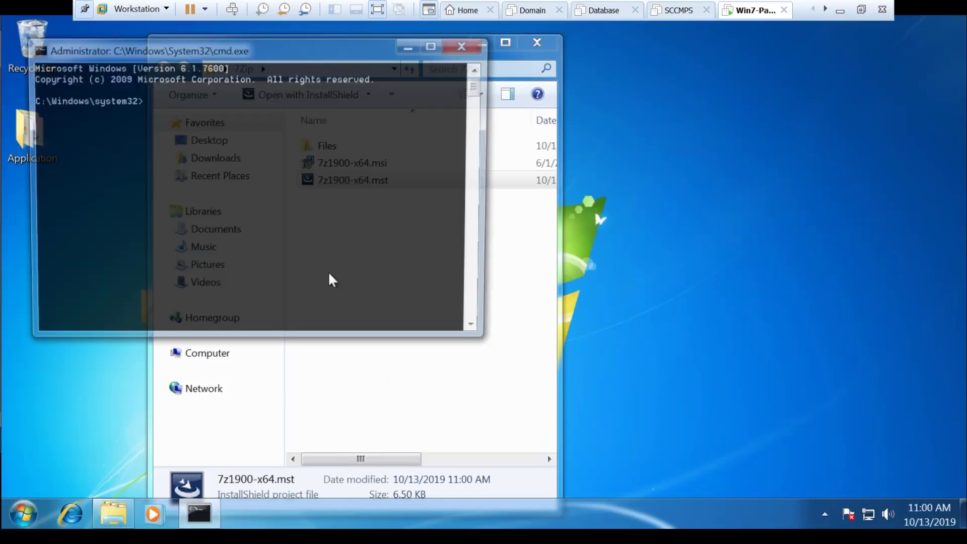
Change the command prompt's directory to the copied 7Zip folder path
left_click_drag(312, 50, 554, 257)
left_click(328, 77)
key("ctrl+c")
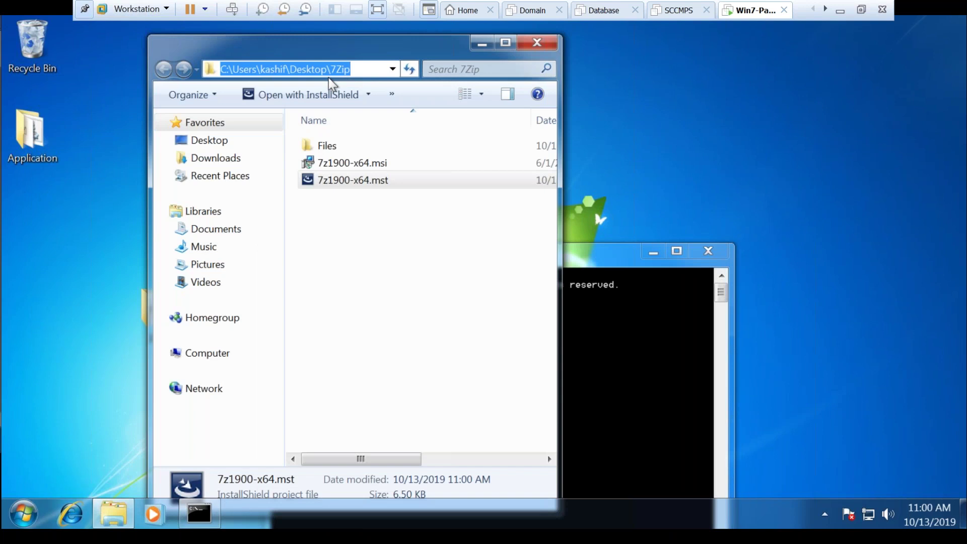
left_click(651, 372)
type("cd")
right_click(651, 370)
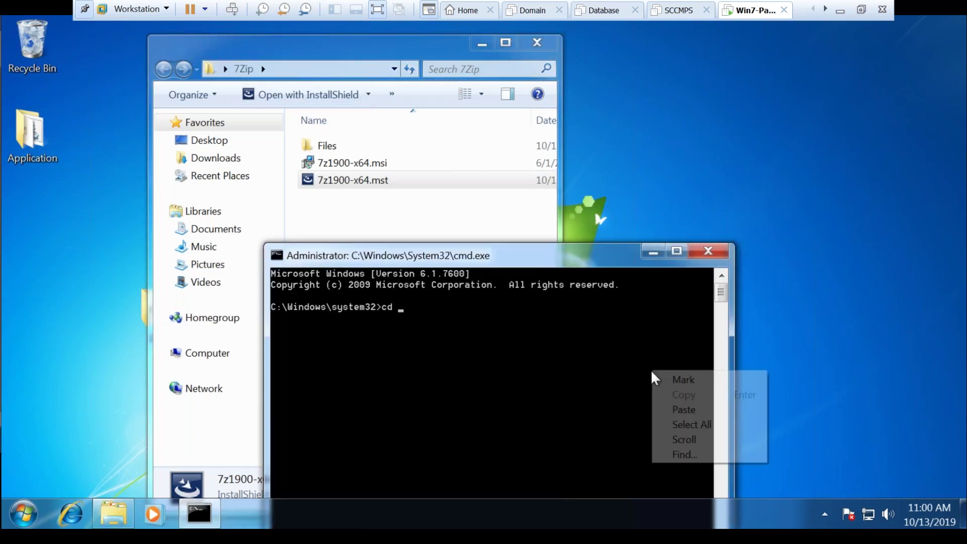
left_click(674, 405)
key("Return")
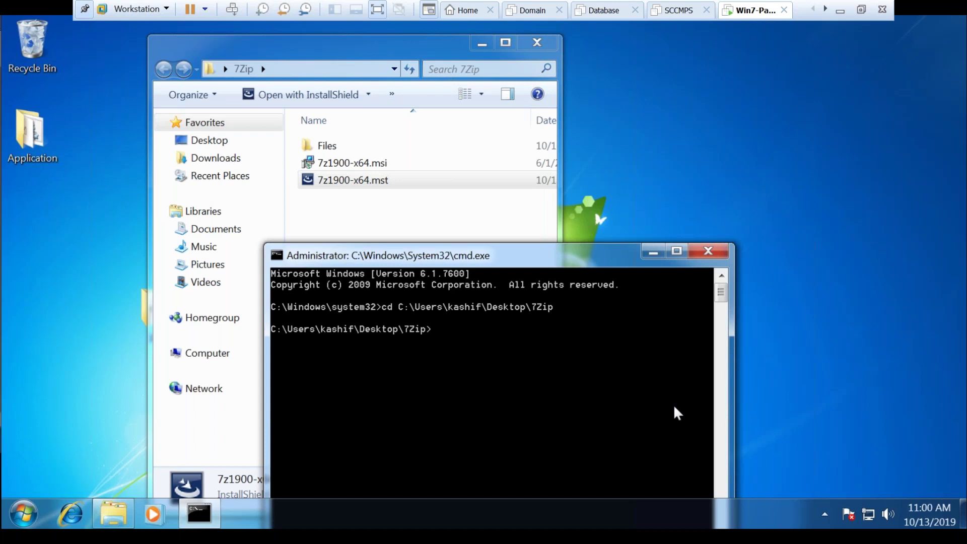
Run msiexec.exe /i 7z1900-x64.msi Transforms=7z1900-x64.mst /qb
type("msiexec.exe")
type(" /i")
type(" 7")
key("Tab")
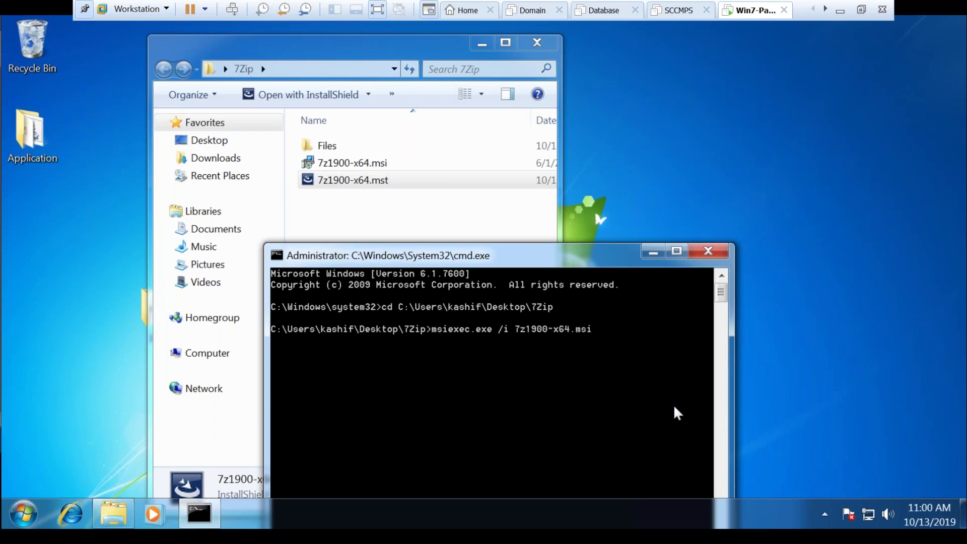
type("Transforms=7z")
key("Tab")
key("Tab")
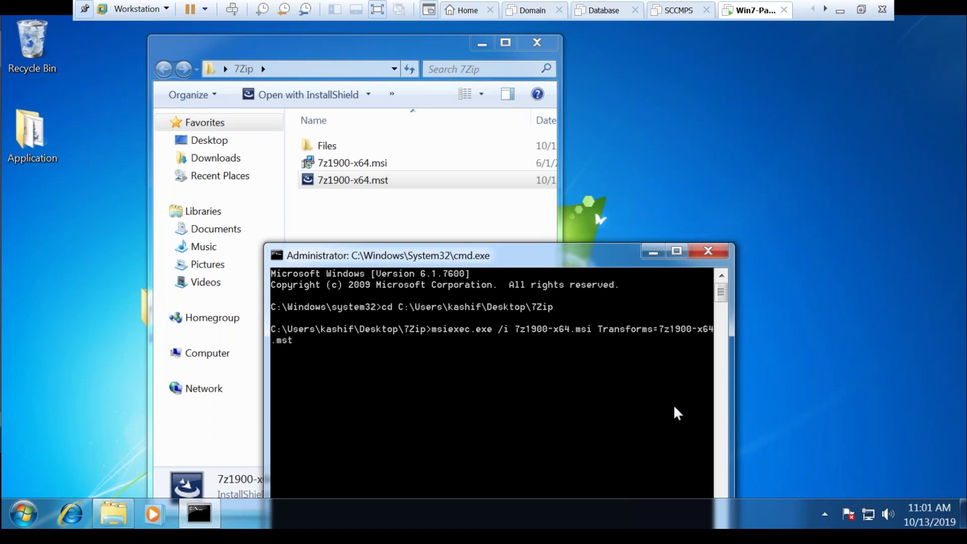
type("/qb")
key("Return")
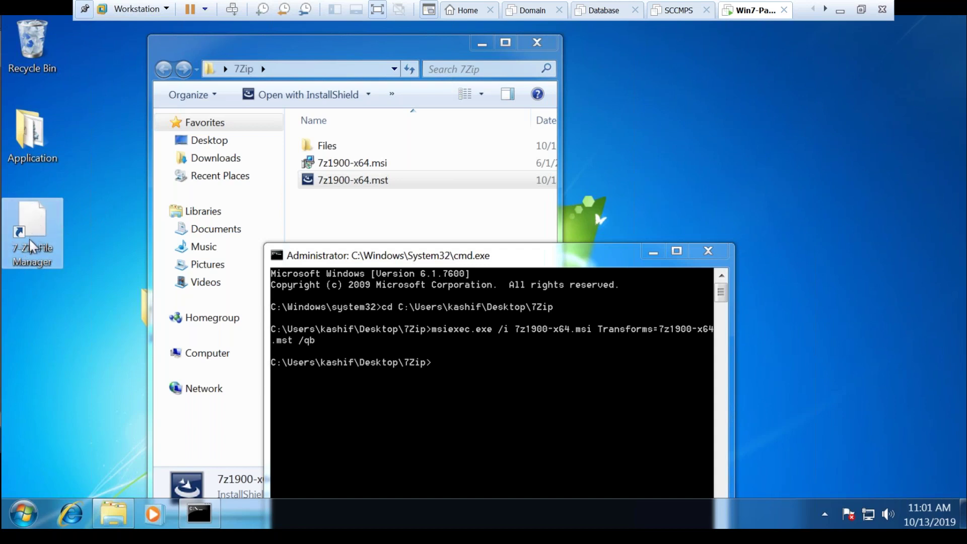
Launch and close 7-Zip File Manager, find 7-Zip under All Programs, then open Control Panel
double_click(28, 238)
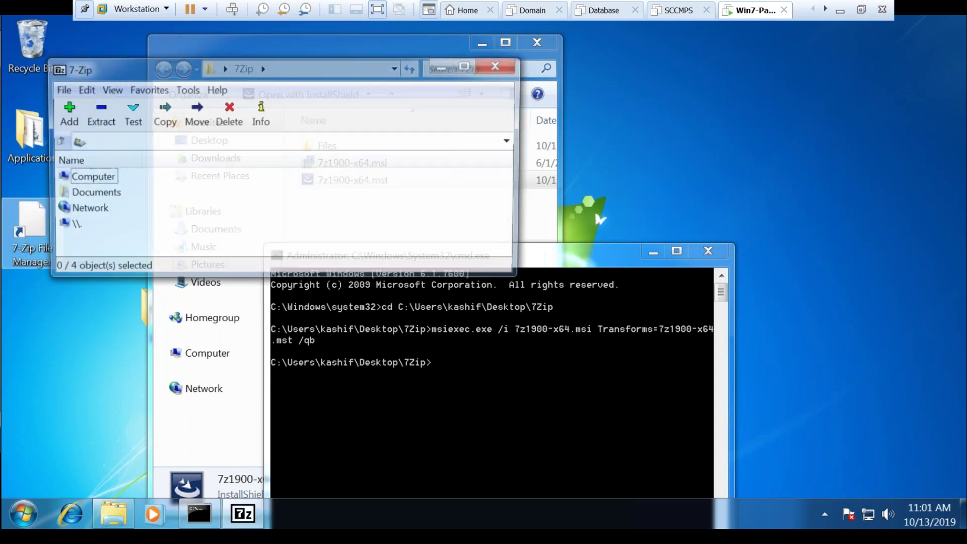
left_click(500, 65)
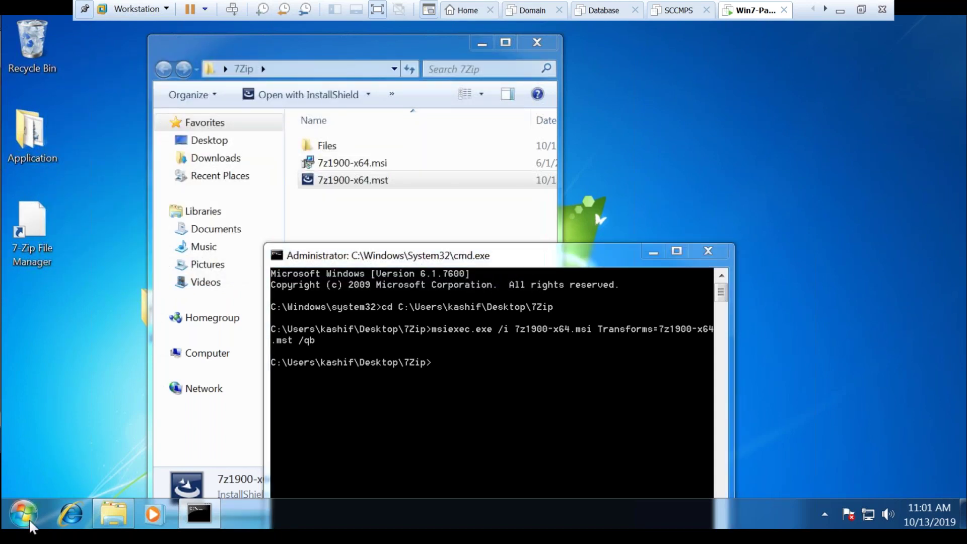
left_click(29, 519)
left_click(20, 443)
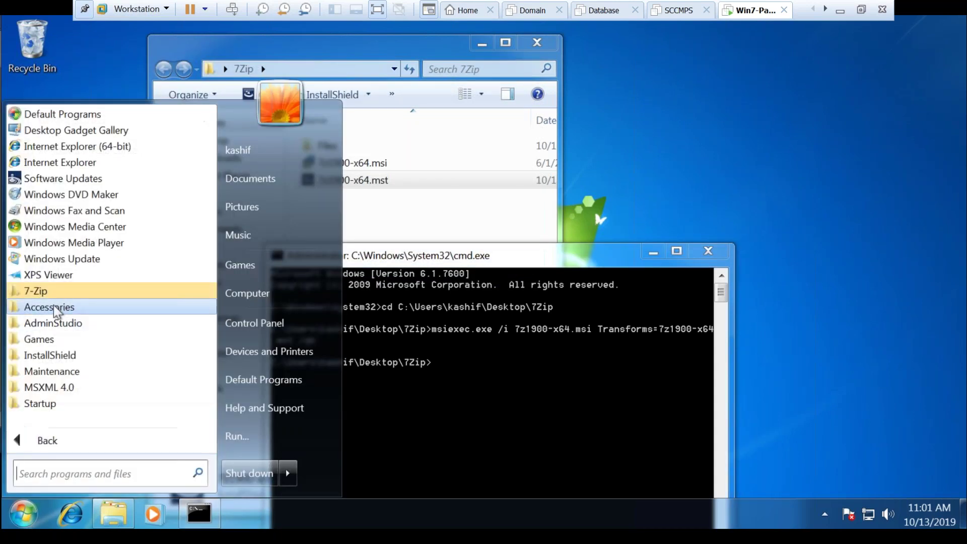
left_click(75, 291)
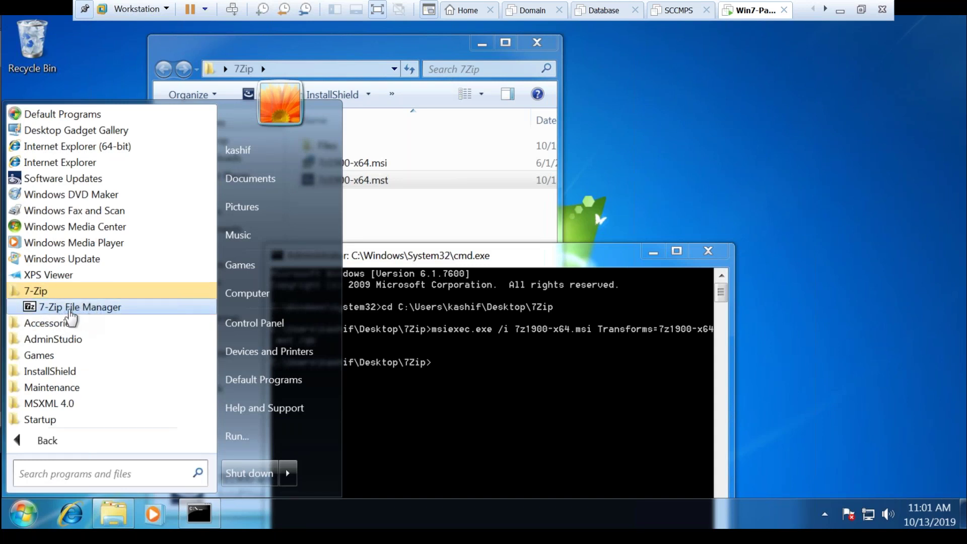
left_click(241, 320)
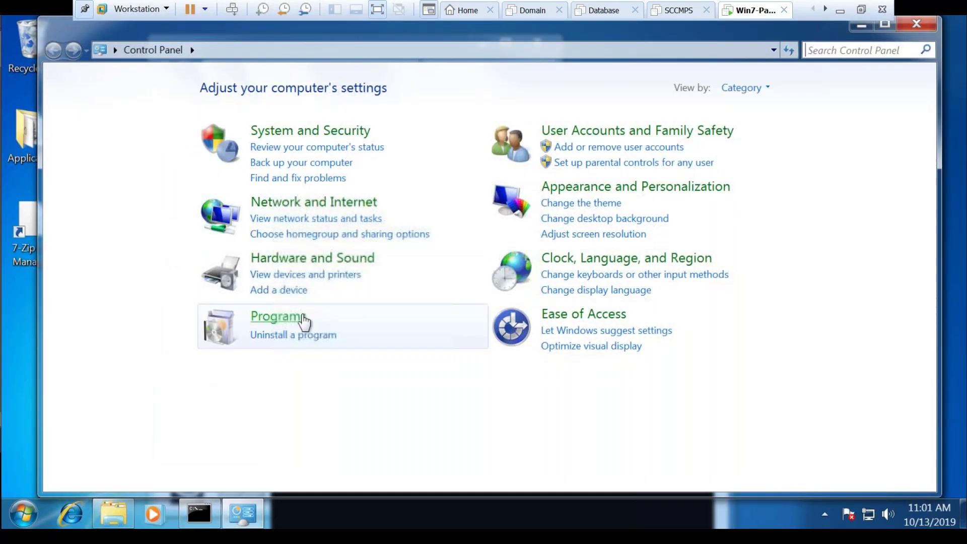
Select 7-Zip 19.00 in the installed programs list, close it, and show the Computer drives
left_click(300, 335)
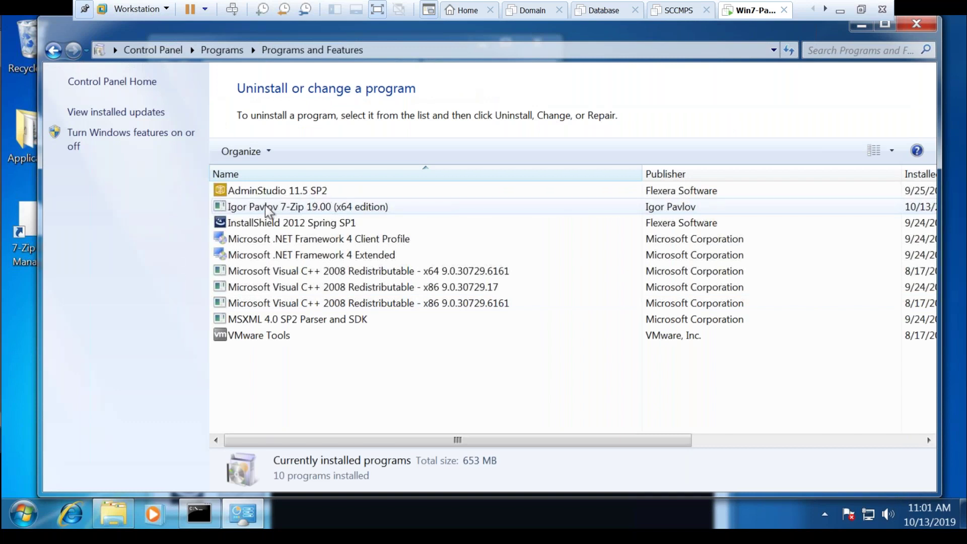
left_click(267, 208)
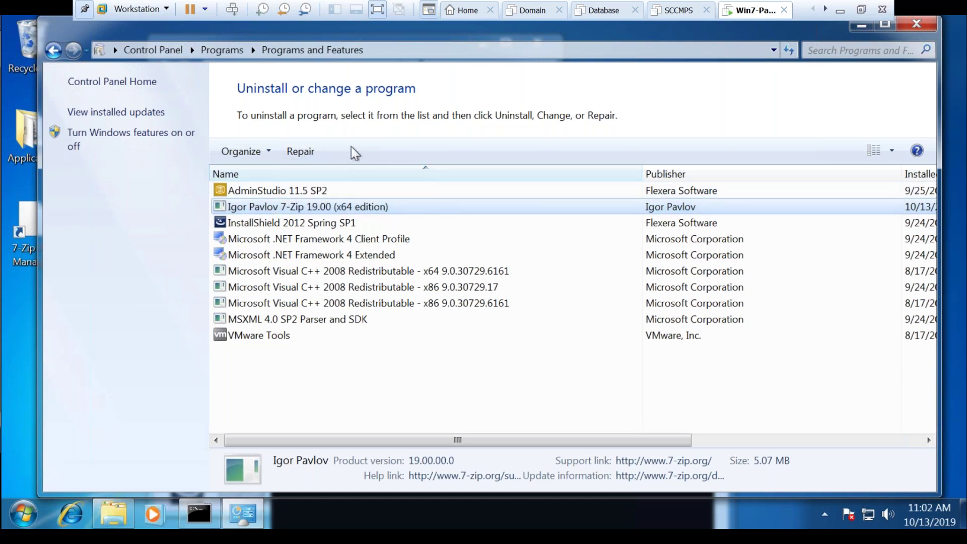
left_click(916, 25)
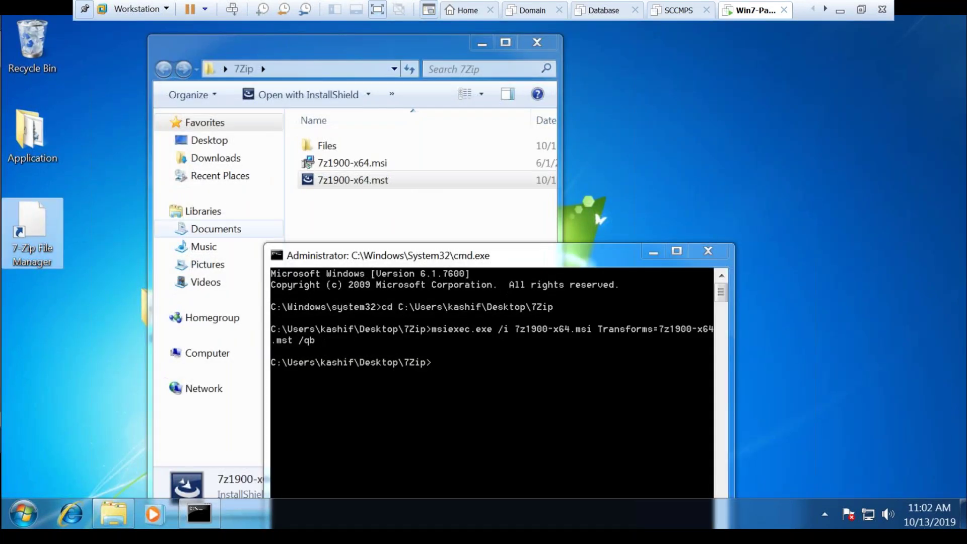
left_click(321, 226)
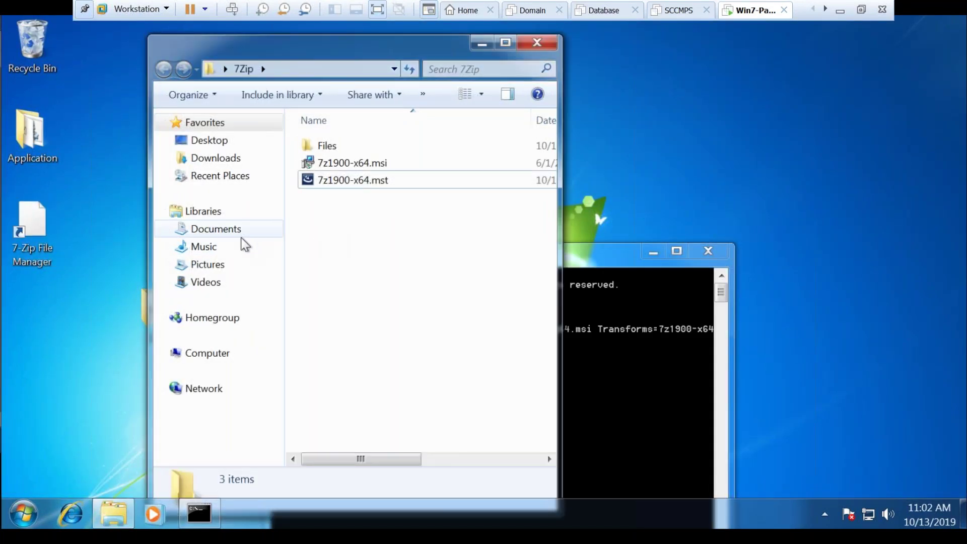
left_click(204, 353)
Browse to C:\Program Files\7-Zip\19.00
double_click(409, 162)
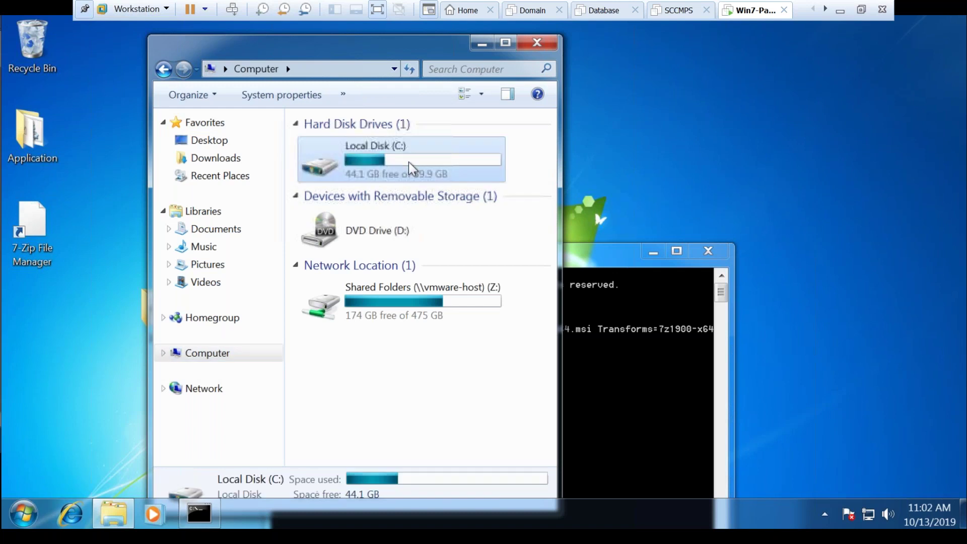
double_click(374, 167)
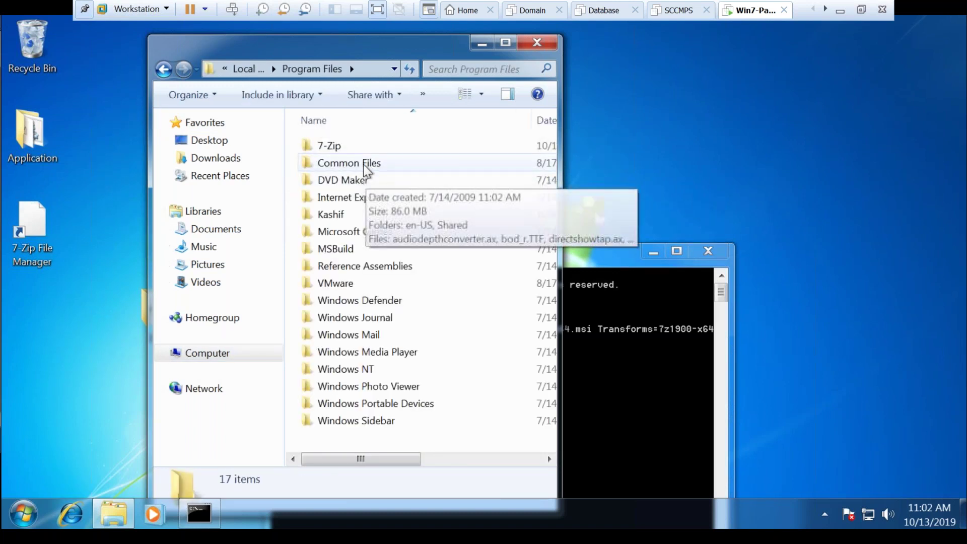
double_click(373, 145)
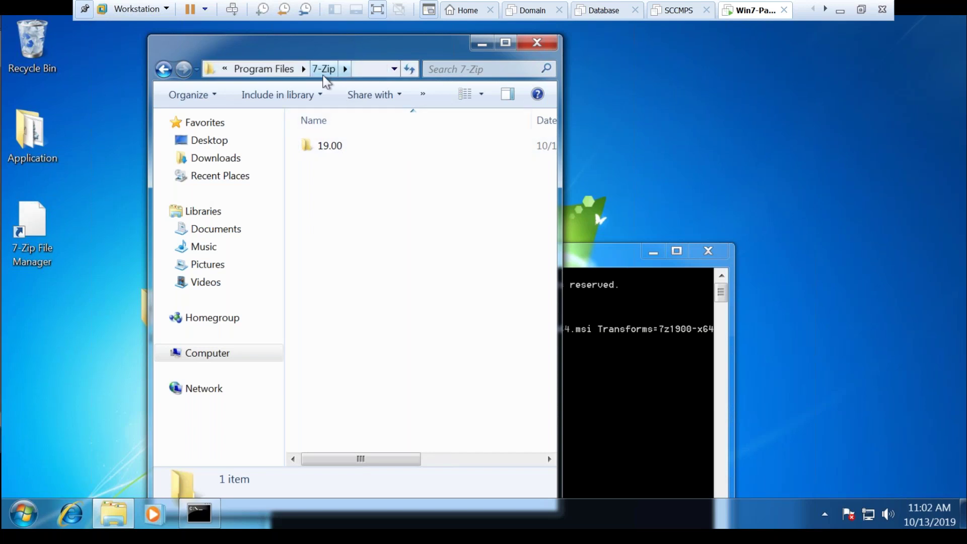
left_click(331, 150)
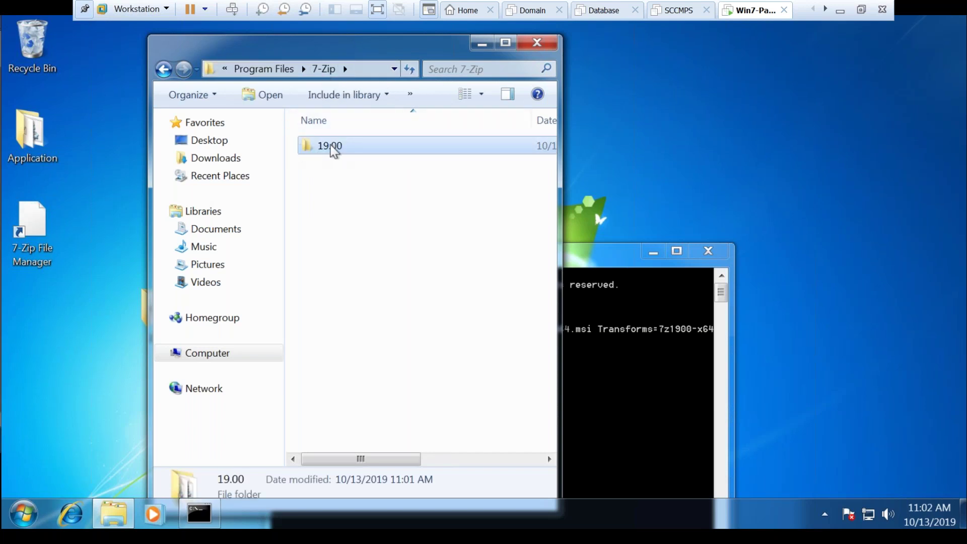
double_click(334, 149)
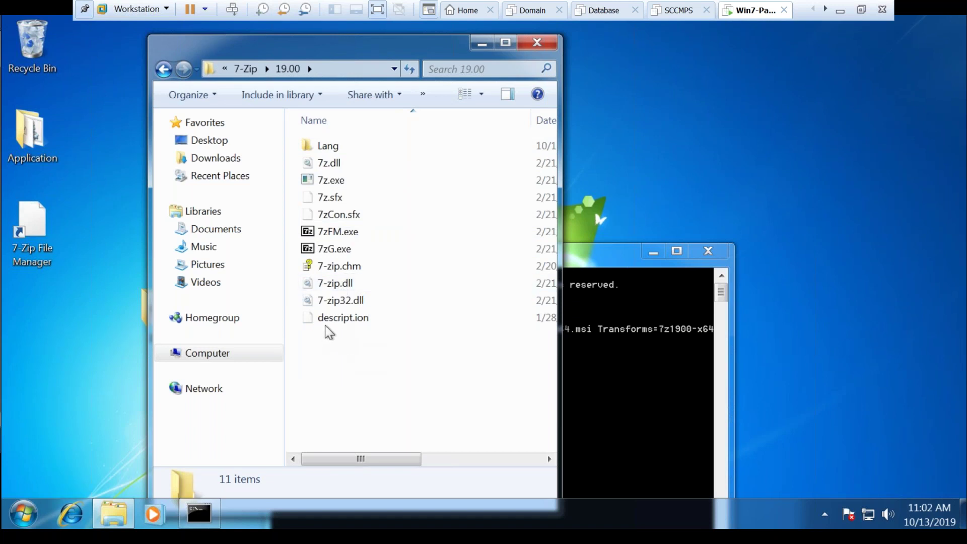
Delete all files in the 19.00 folder with admin permission and close the window
left_click(347, 323)
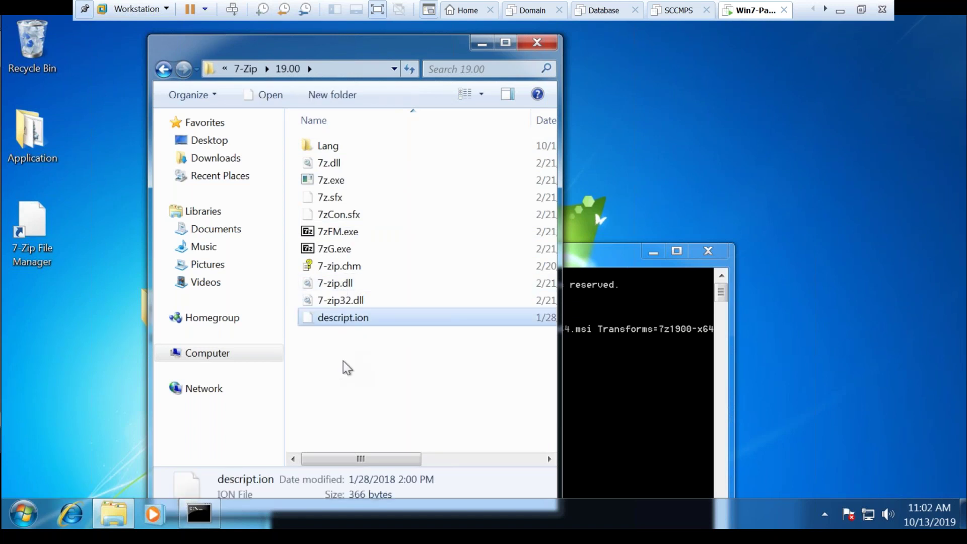
key("ctrl+a")
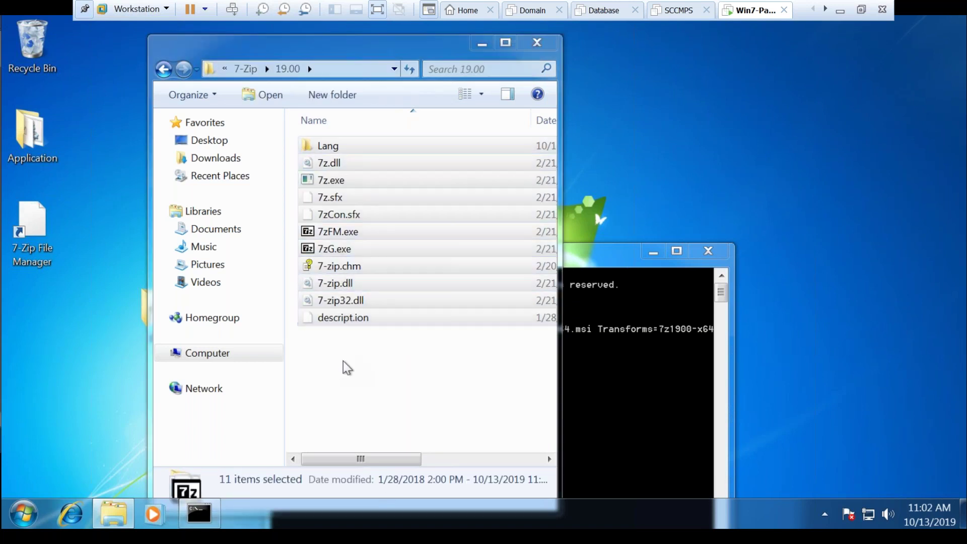
key("Delete")
left_click(545, 280)
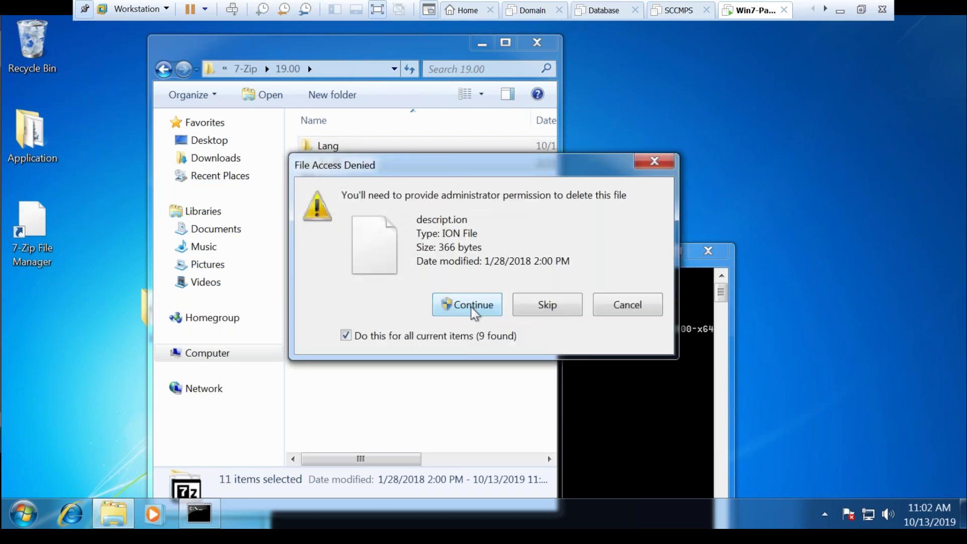
left_click(471, 305)
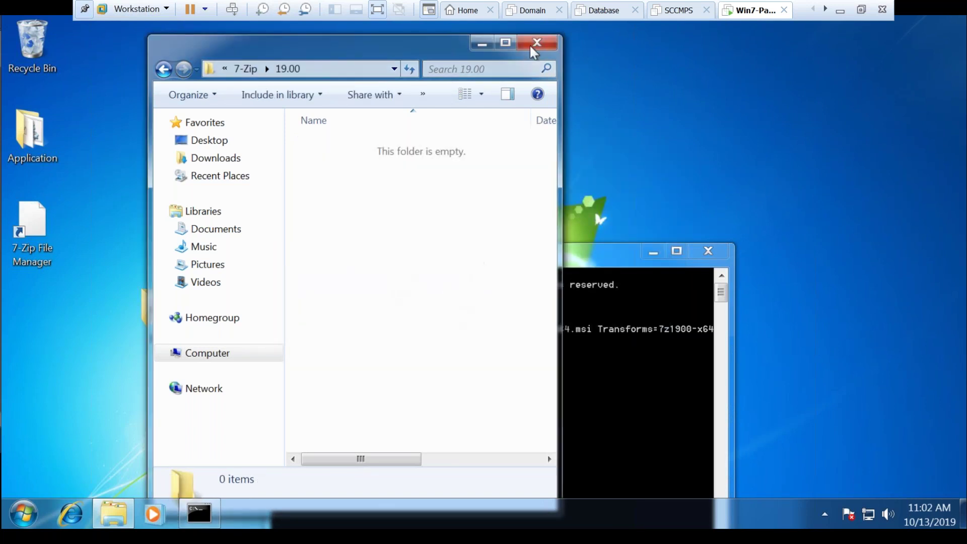
left_click(537, 42)
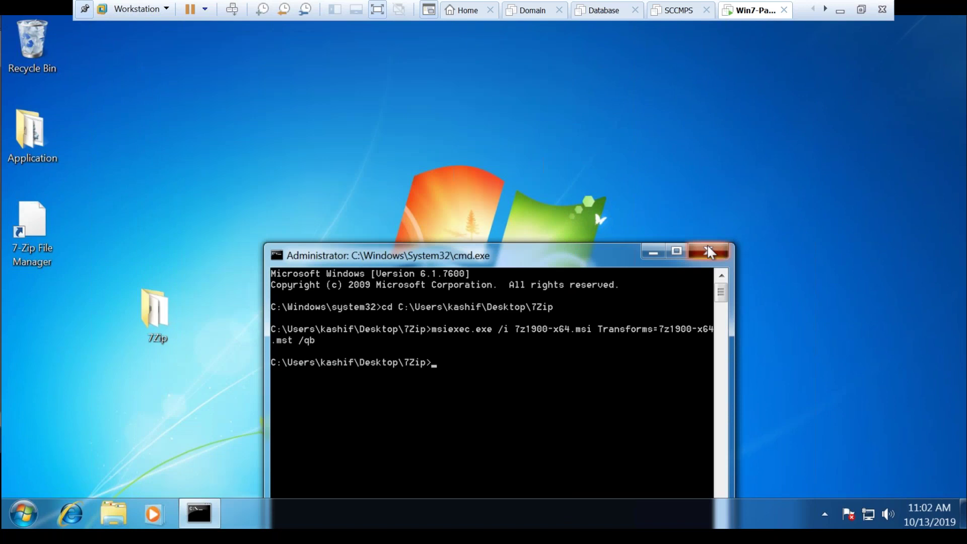
Close cmd, verify C:\Program Files\7-Zip\19.00 holds its restored files, then close all windows
left_click(707, 246)
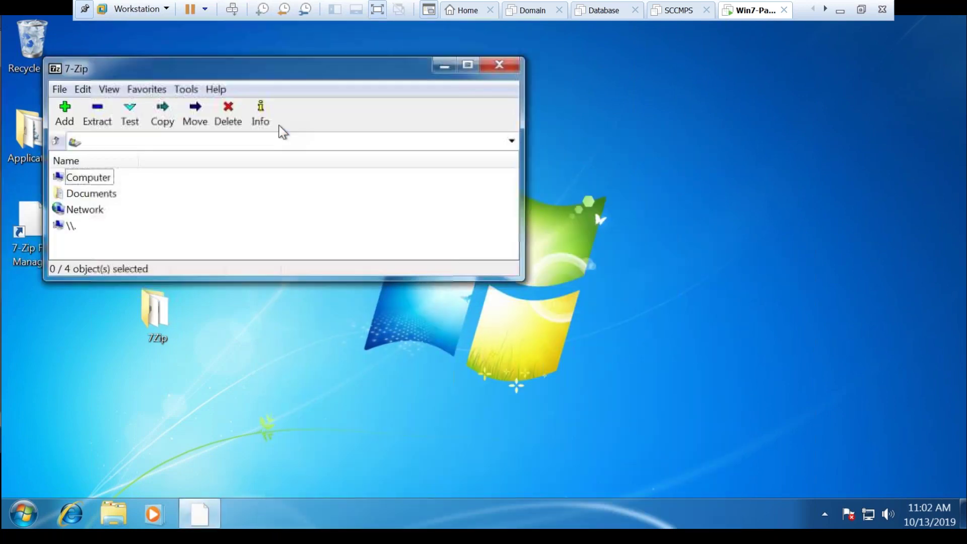
left_click(119, 523)
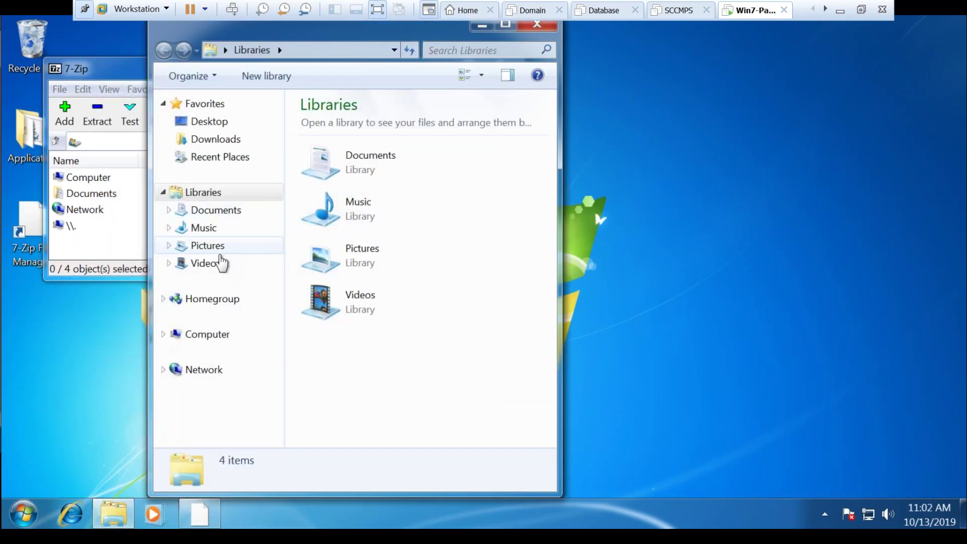
left_click(222, 337)
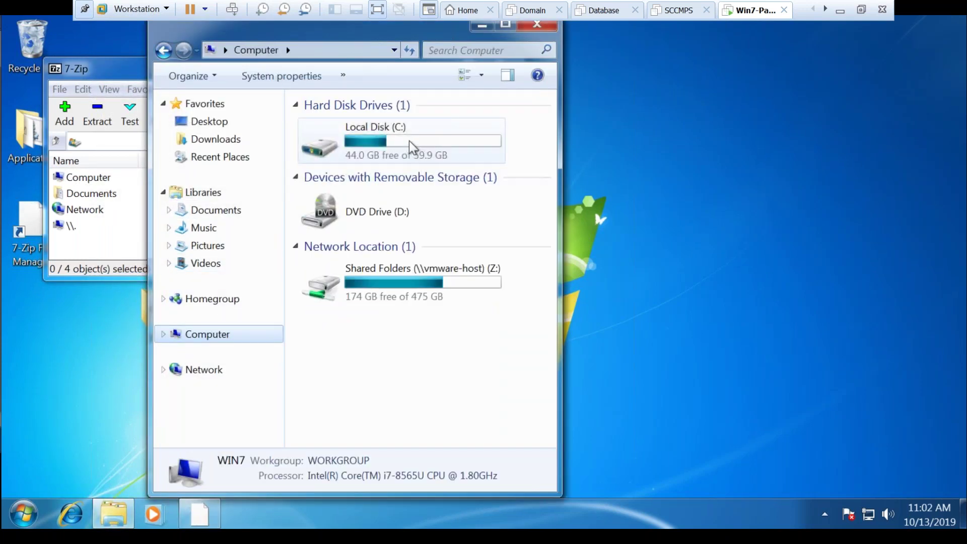
double_click(409, 140)
double_click(369, 148)
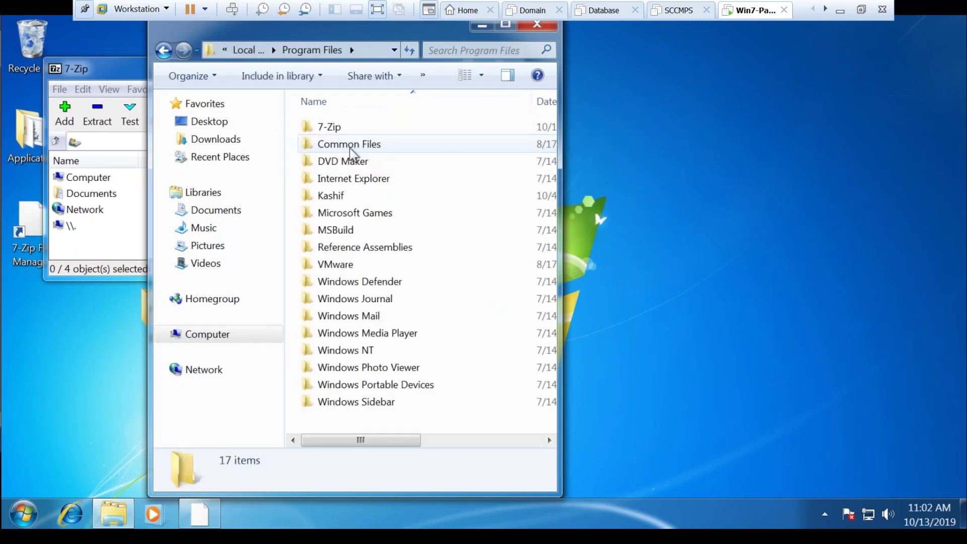
left_click(355, 137)
double_click(346, 129)
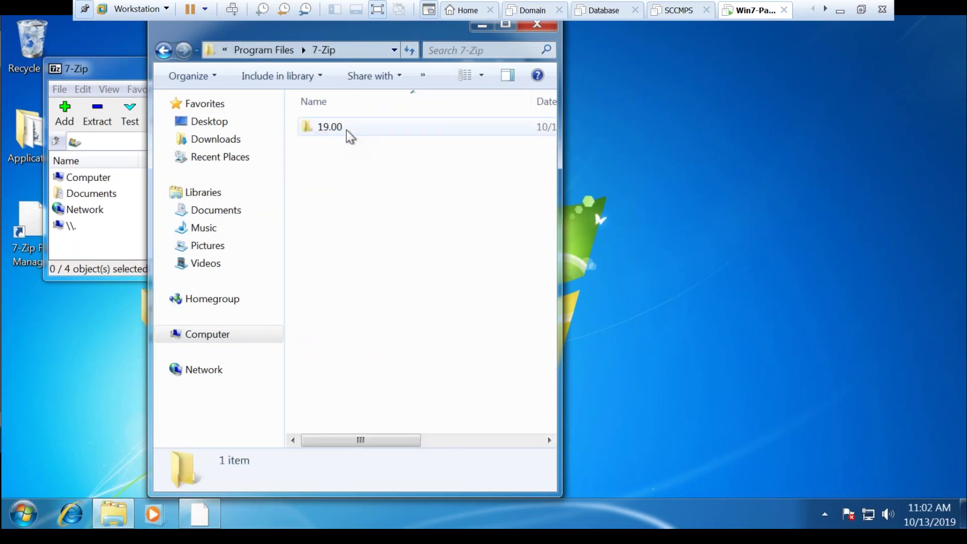
double_click(346, 129)
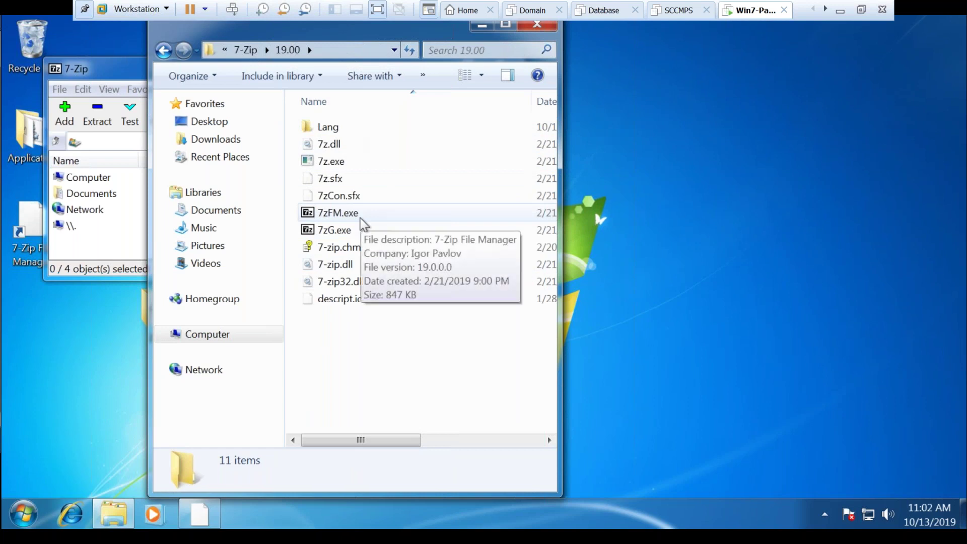
left_click(543, 29)
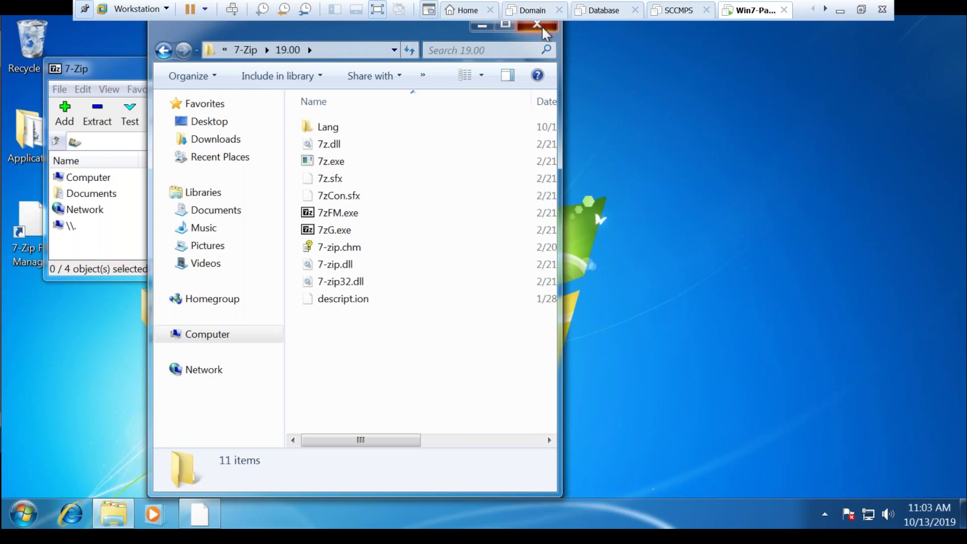
left_click(492, 67)
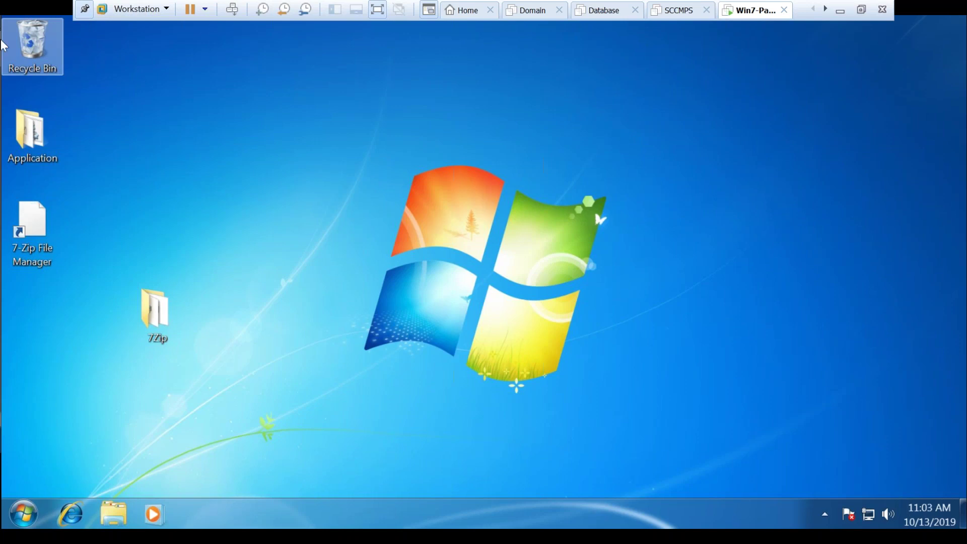
double_click(34, 50)
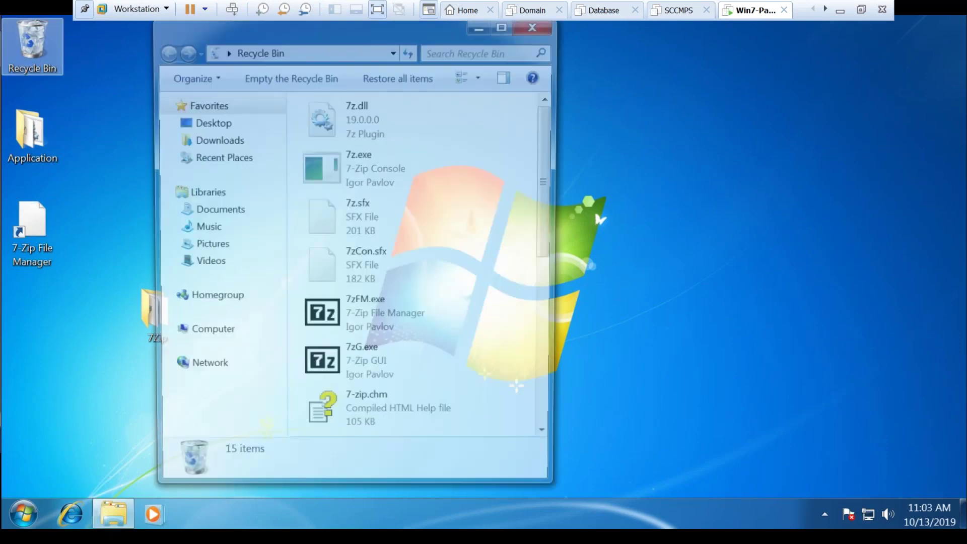
left_click(535, 27)
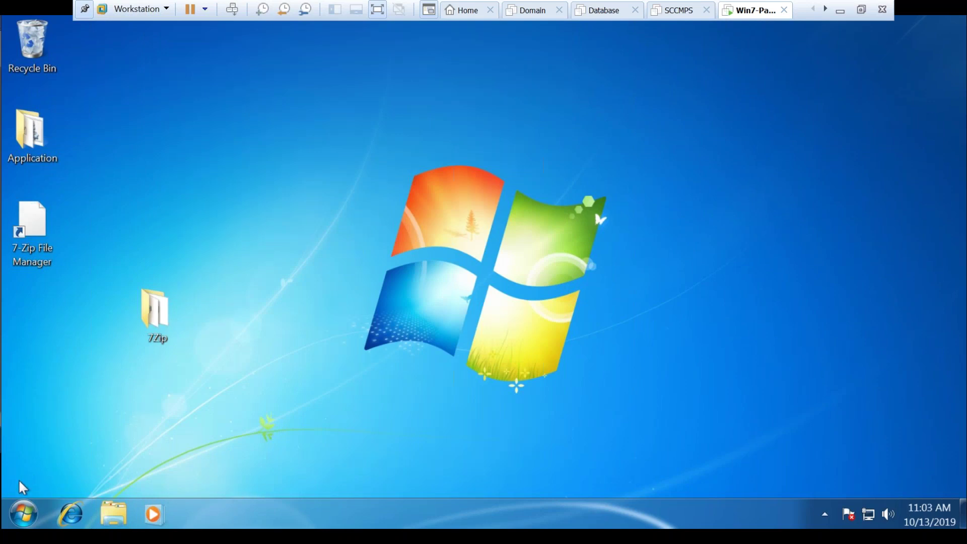
left_click(23, 512)
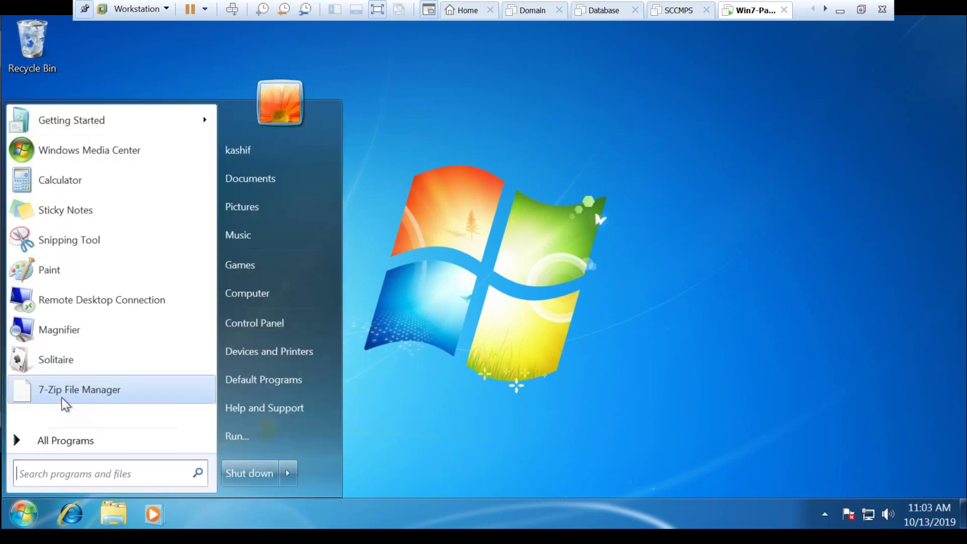
left_click(41, 439)
left_click(74, 324)
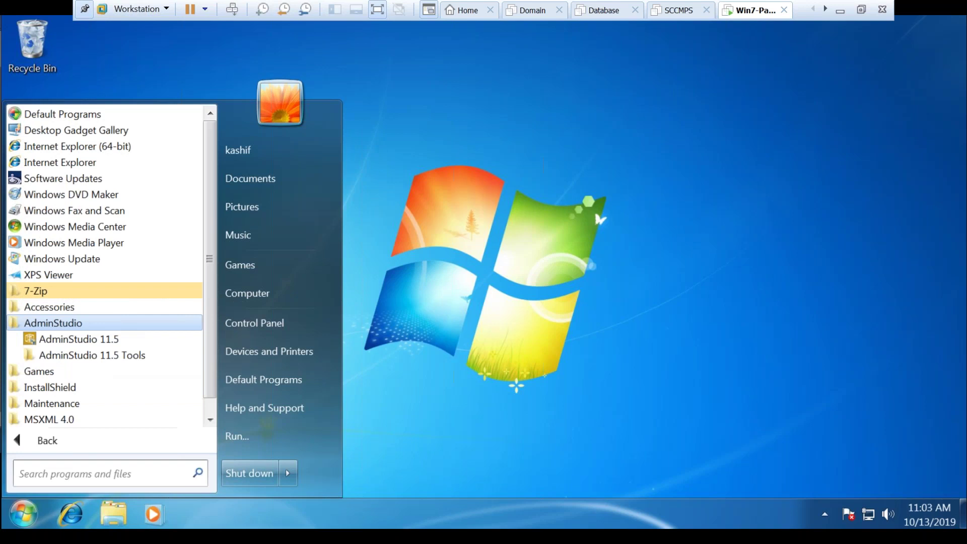
left_click(74, 325)
left_click(72, 355)
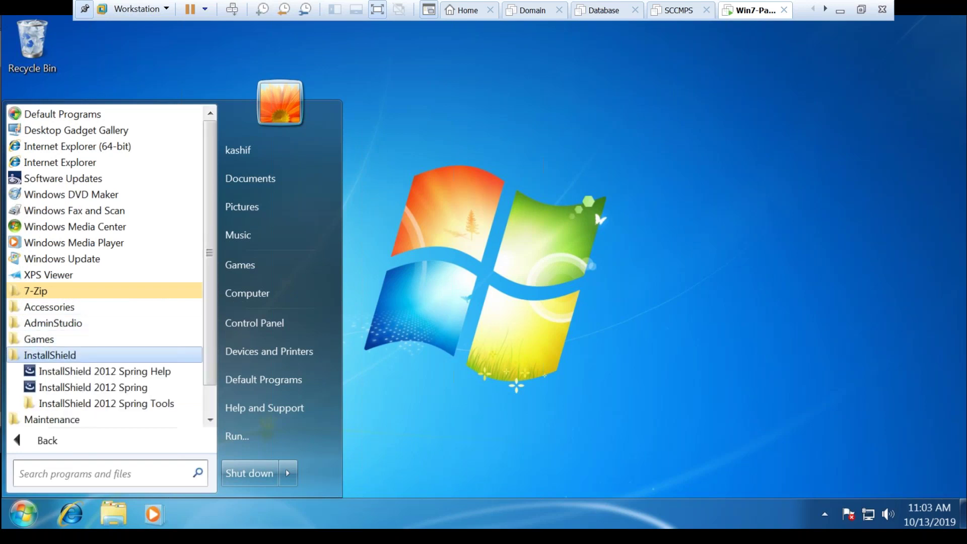
left_click(91, 388)
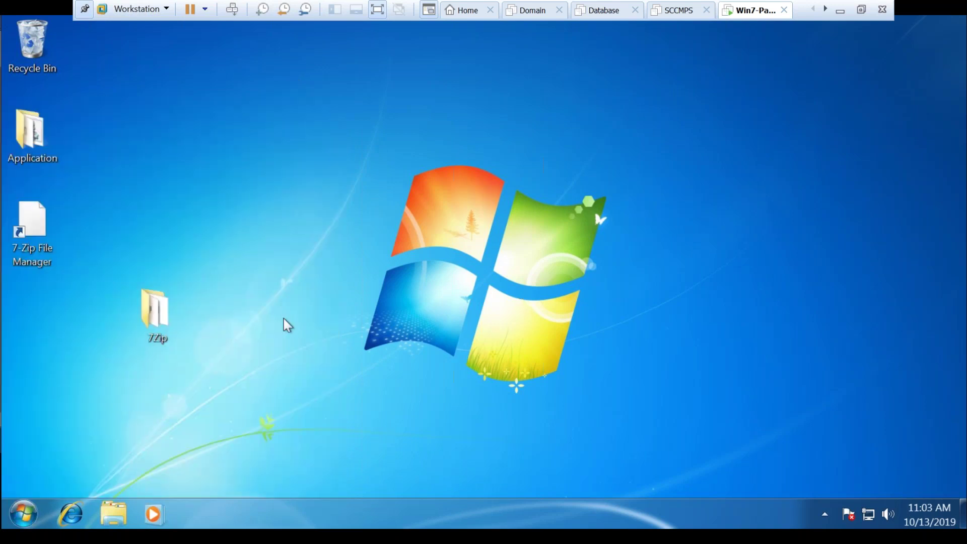
Edit 7z1900-x64.mst from the desktop 7Zip folder in InstallShield, dismissing UAC and startup prompts
double_click(148, 320)
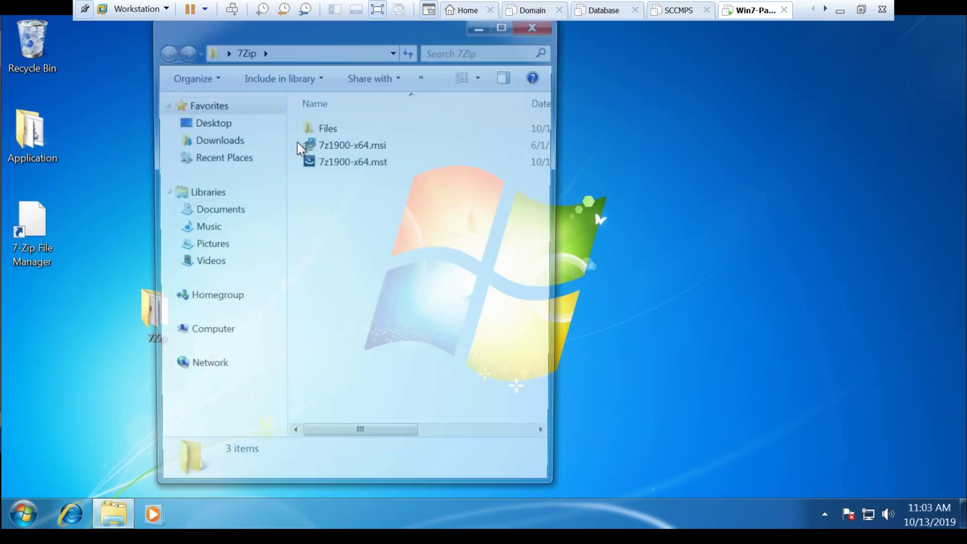
right_click(358, 162)
left_click(403, 185)
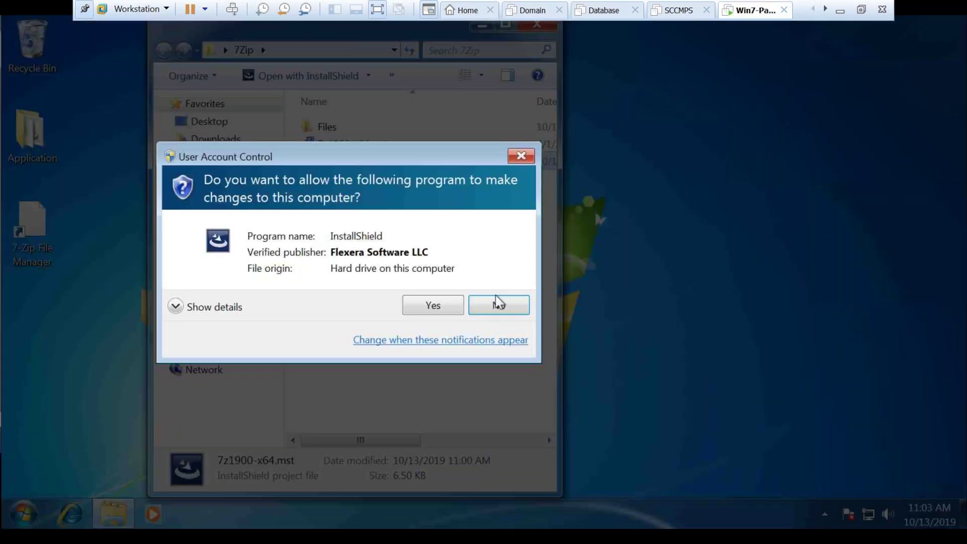
left_click(447, 310)
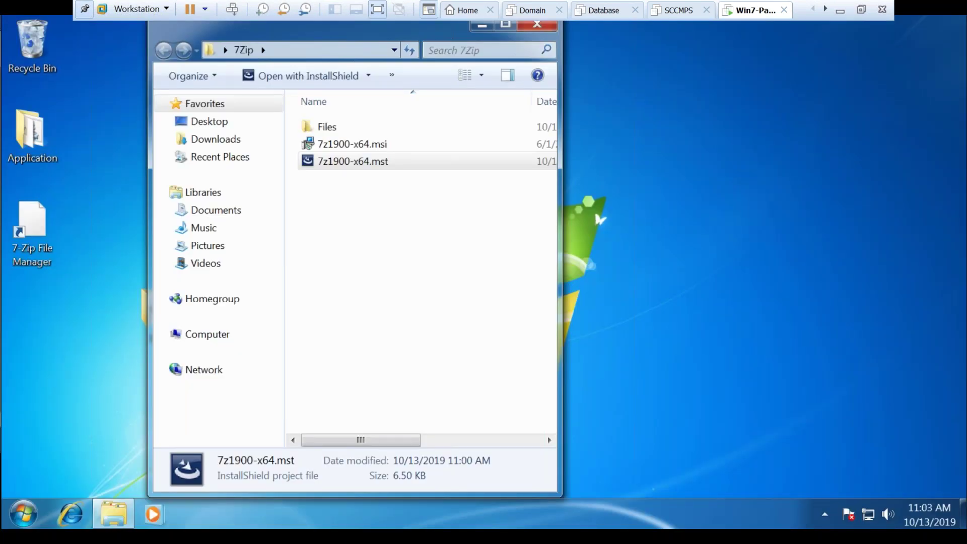
key("Return")
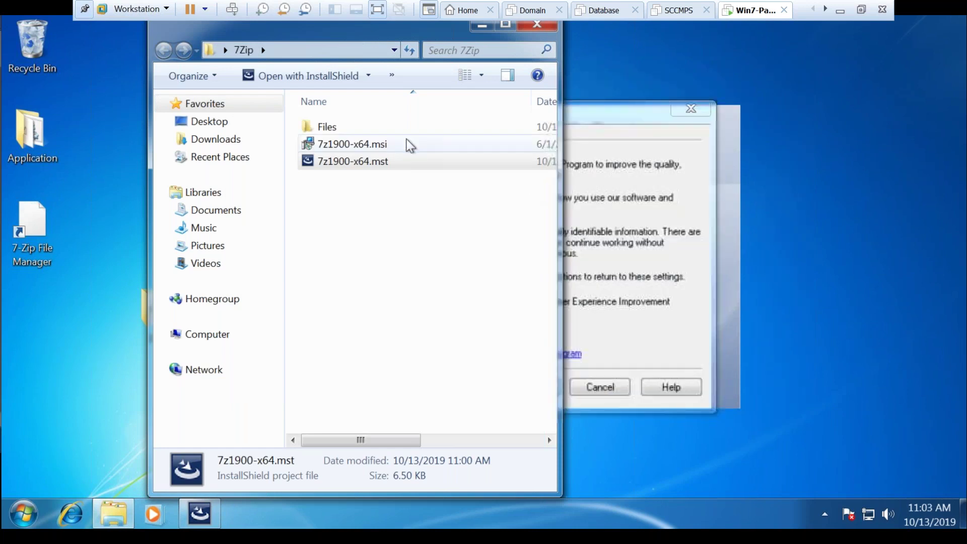
left_click(612, 387)
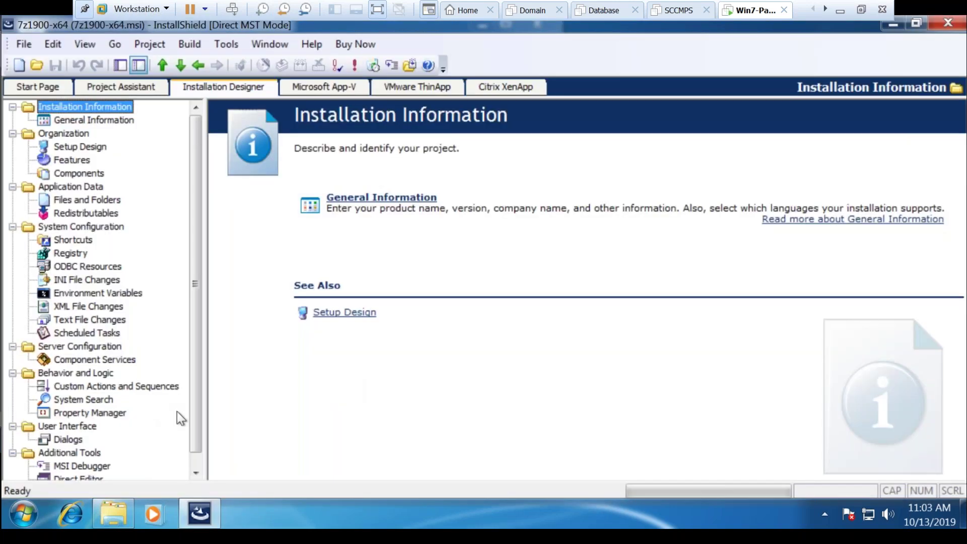
Show the transform's Custom Actions and Sequences view
left_click_drag(195, 413, 168, 430)
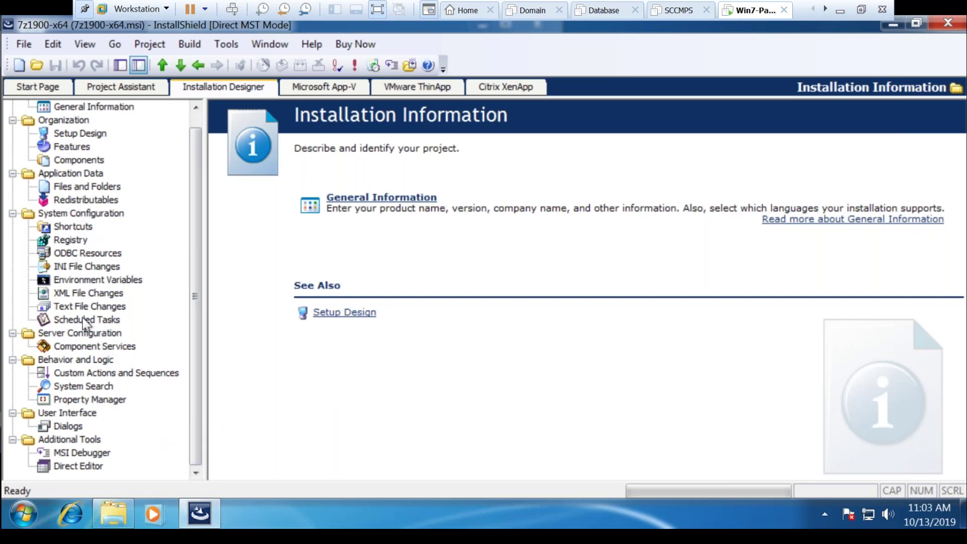
left_click(94, 373)
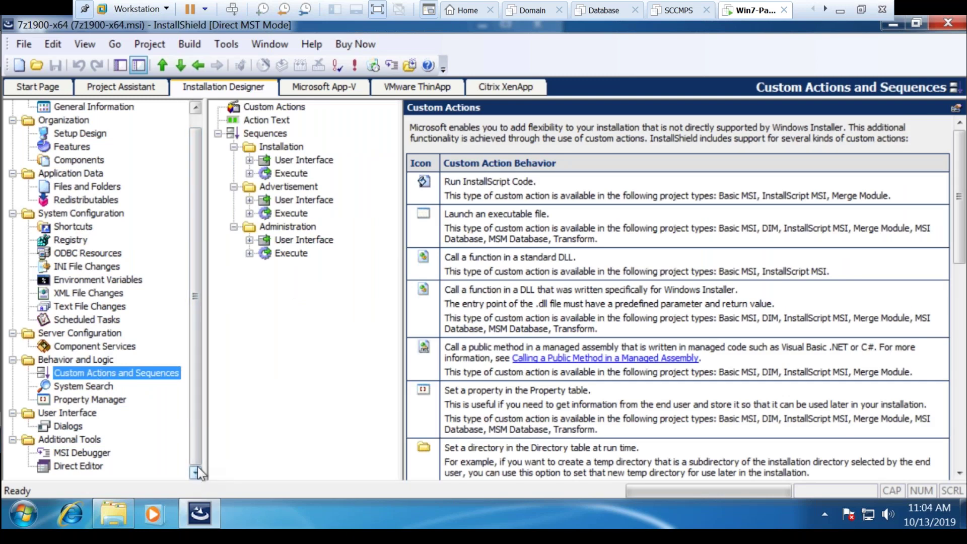
scroll(196, 453, "up", 1)
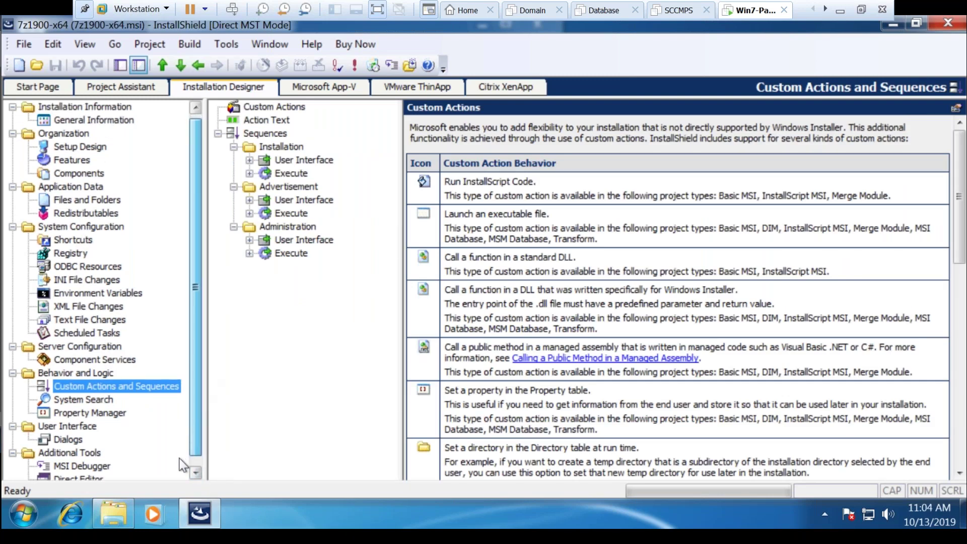
scroll(180, 462, "down", 1)
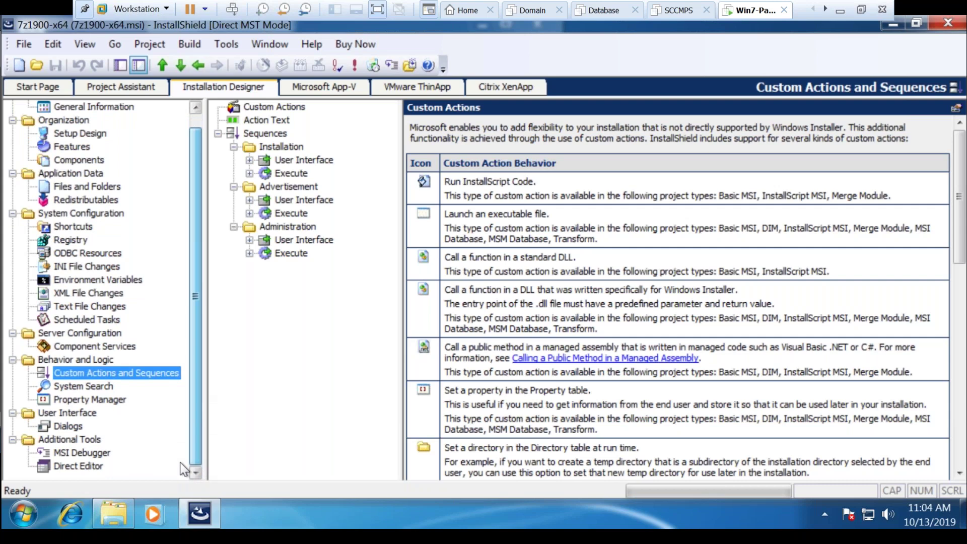
Step through every Project Assistant page, from Application Information to Installation Interview, then return to Installation Designer
left_click(143, 90)
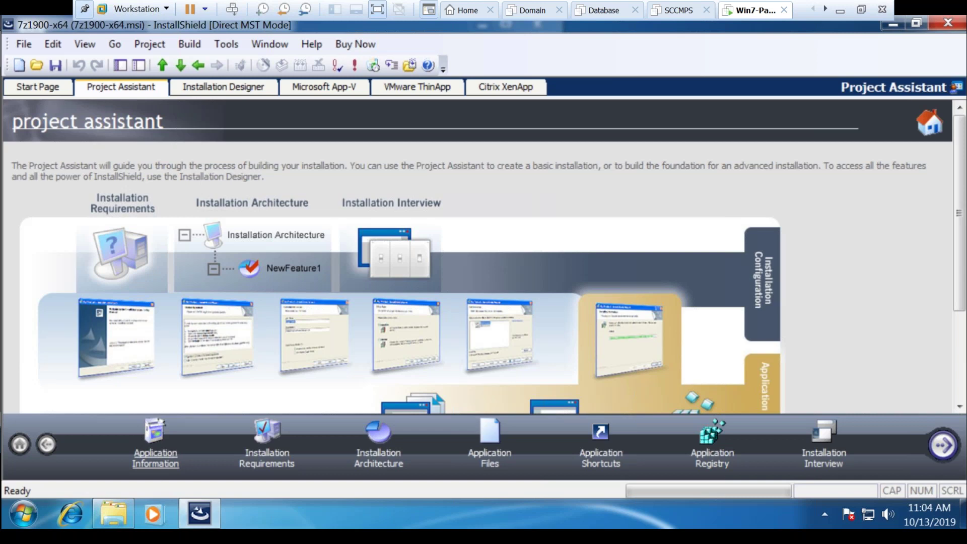
left_click(155, 458)
left_click(267, 458)
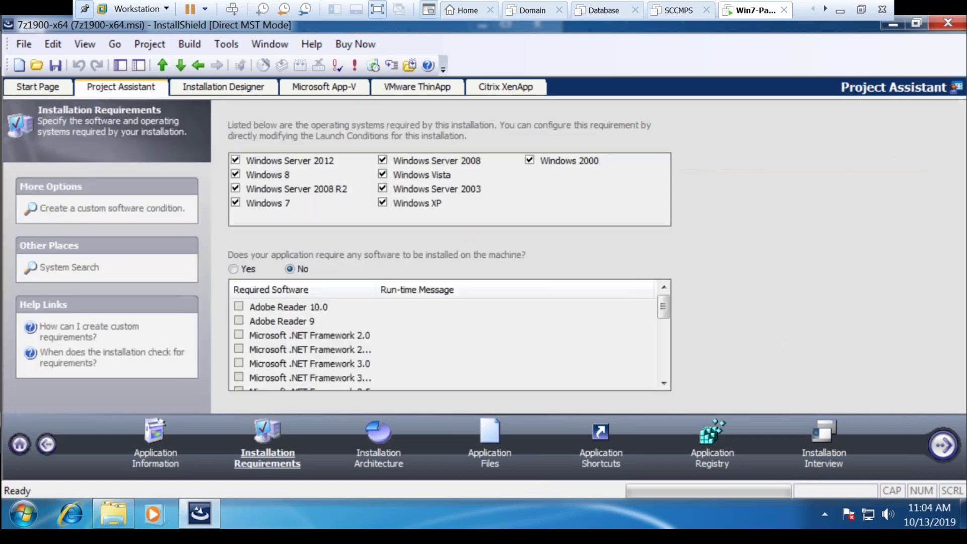
left_click(379, 456)
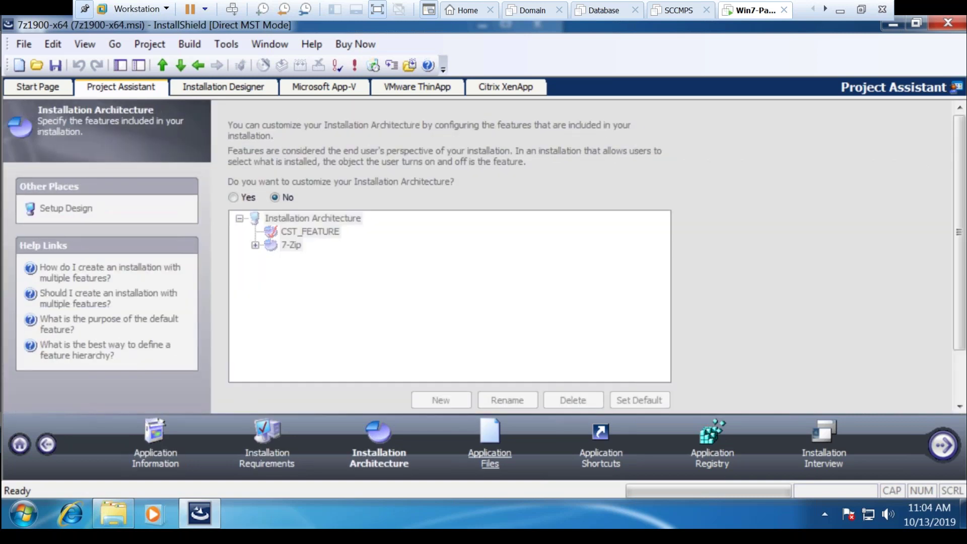
left_click(490, 458)
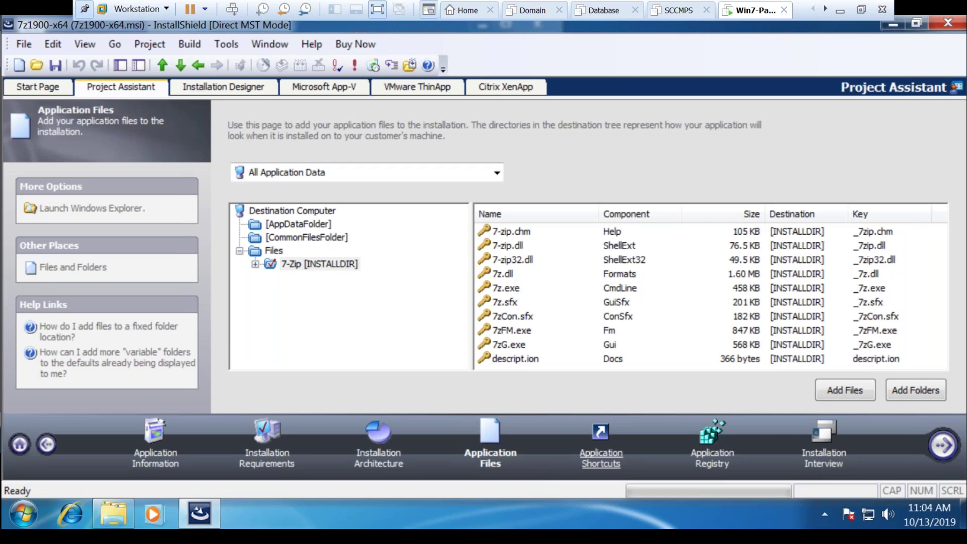
left_click(600, 455)
left_click(712, 456)
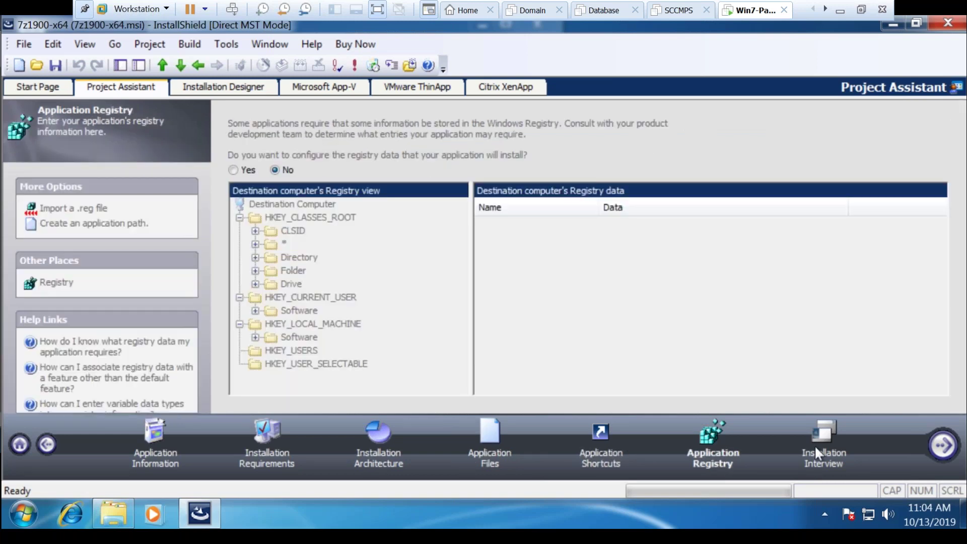
left_click(824, 455)
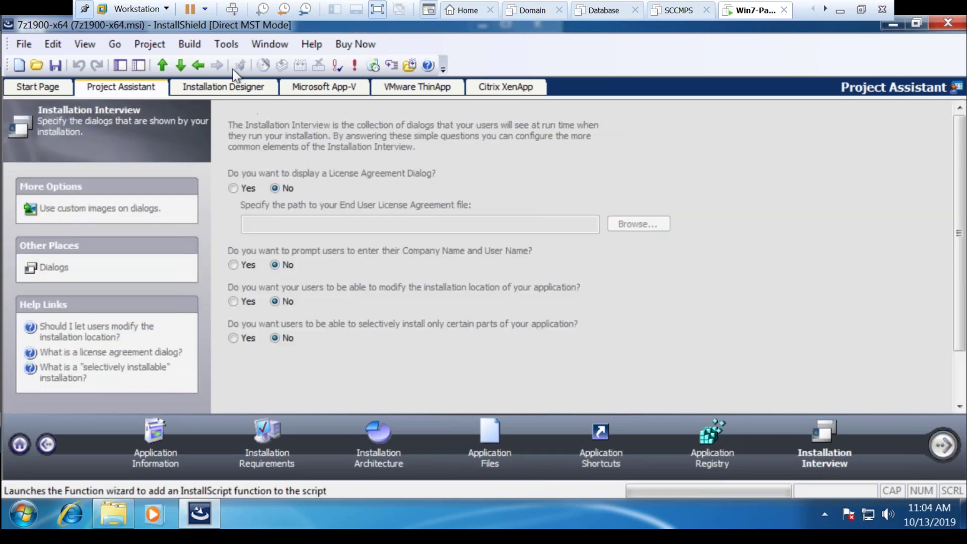
left_click(223, 87)
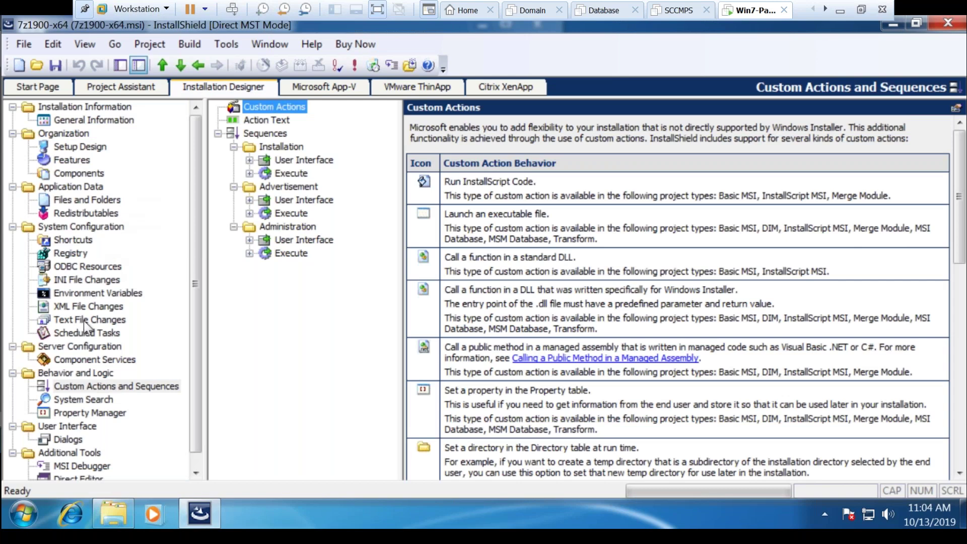
Check the Property Manager table, then open General Information scrolled to Add or Remove Programs
left_click(90, 413)
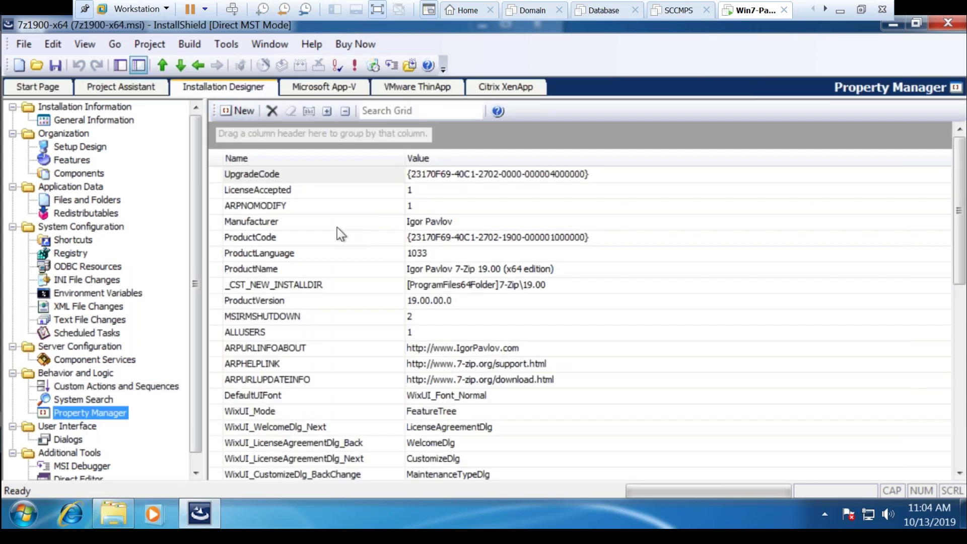
mouse_move(959, 255)
left_mouse_down()
mouse_move(962, 386)
mouse_move(961, 256)
left_mouse_up()
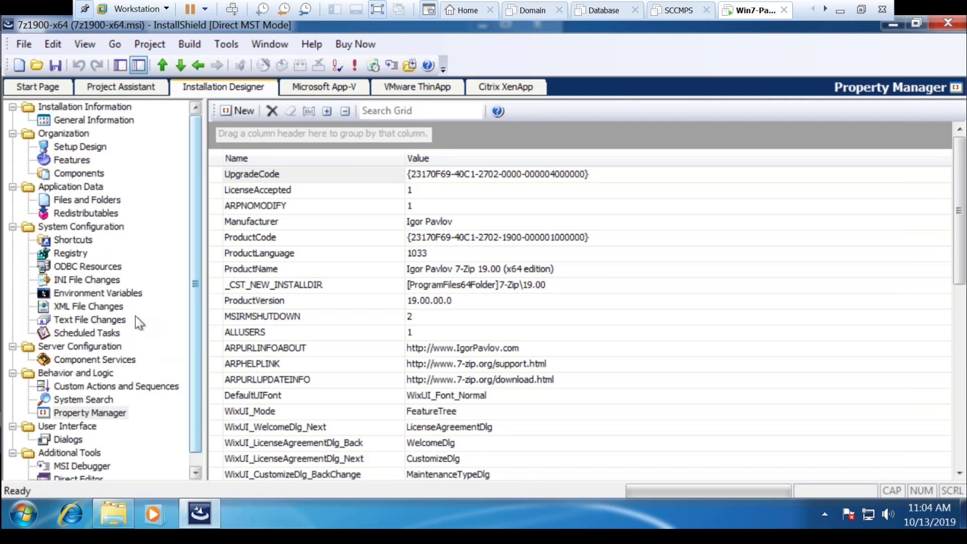
left_click(193, 461)
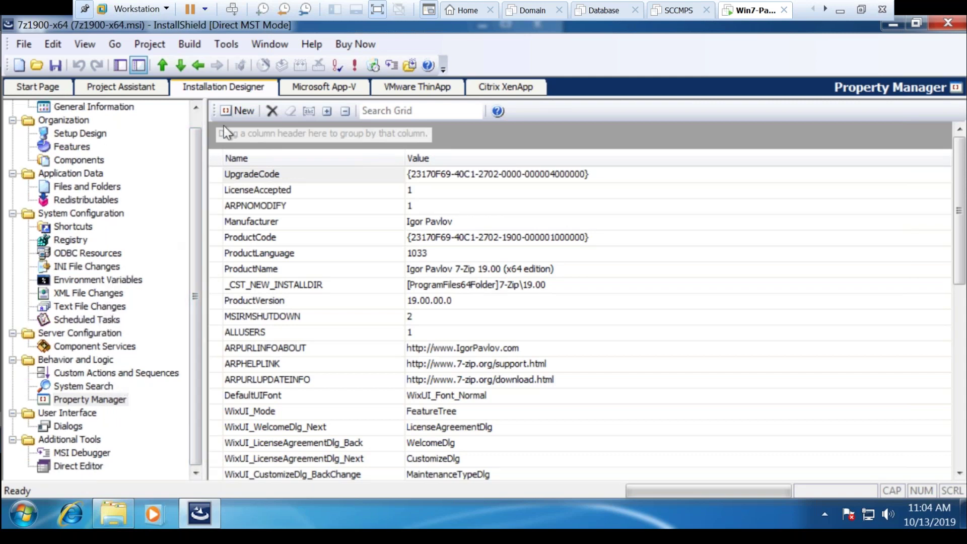
scroll(161, 132, "up", 1)
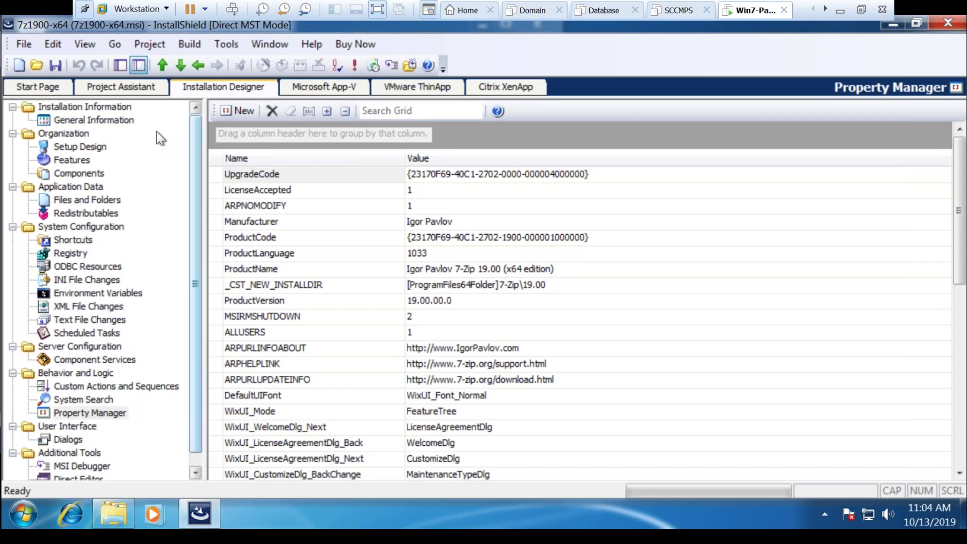
left_click(103, 150)
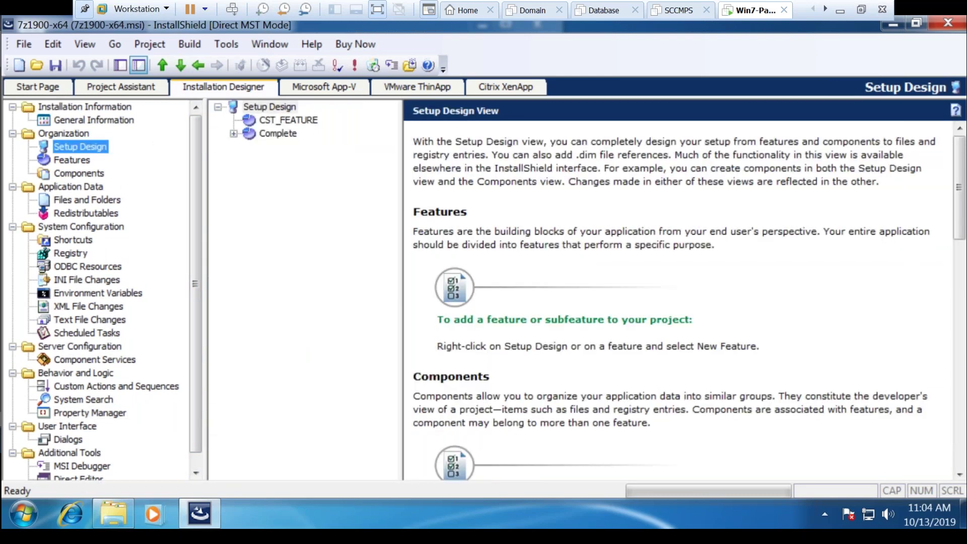
left_click(93, 123)
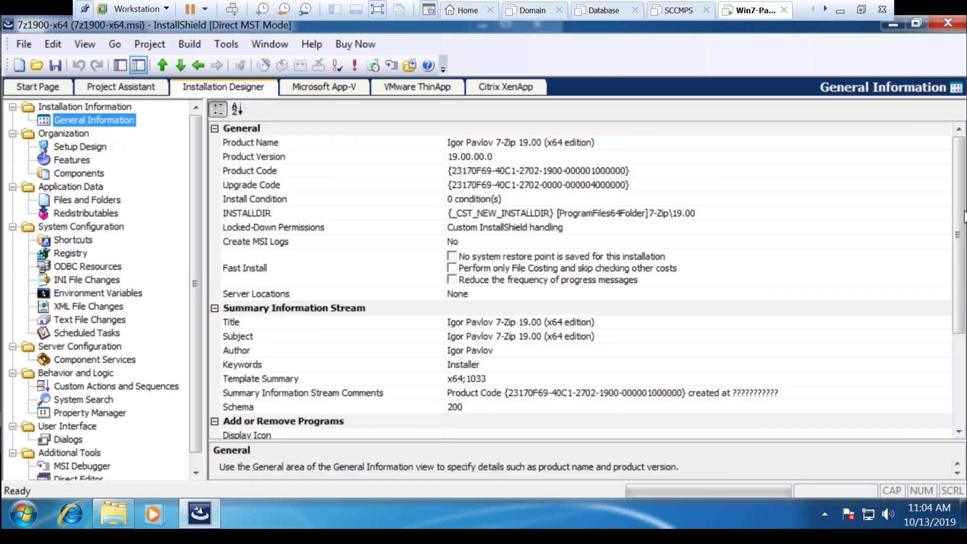
left_click_drag(961, 214, 961, 304)
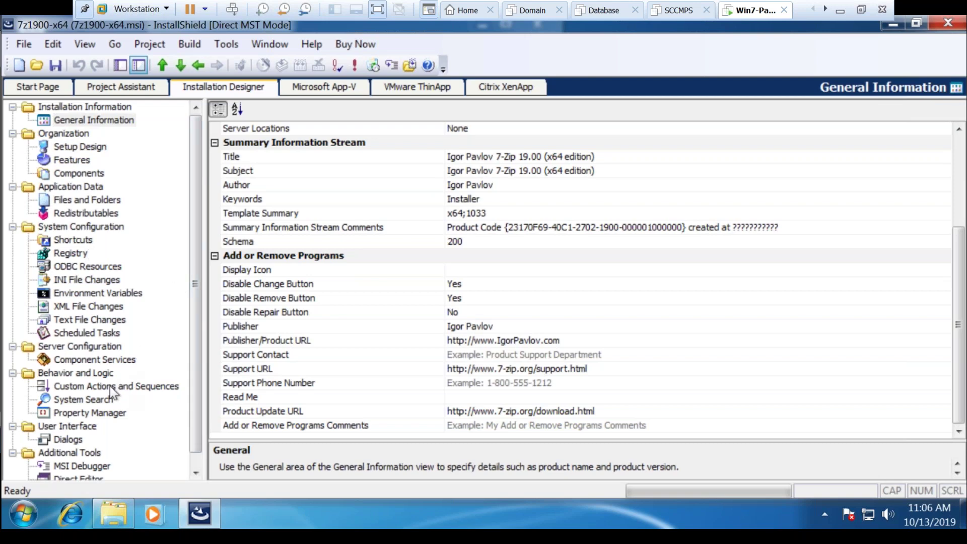
Show the 7-Zip project's Custom Actions and Sequences page, then minimise the VMware window
left_click(80, 400)
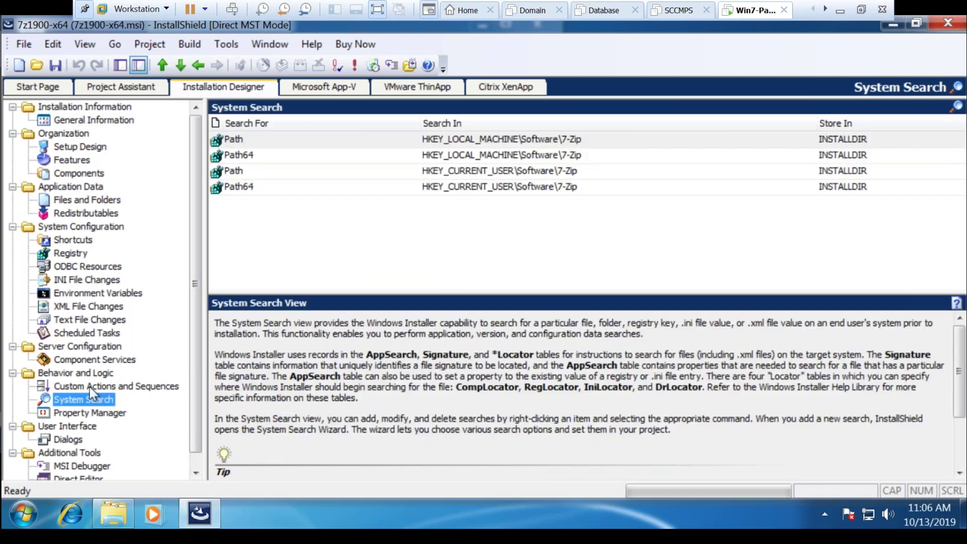
left_click(101, 386)
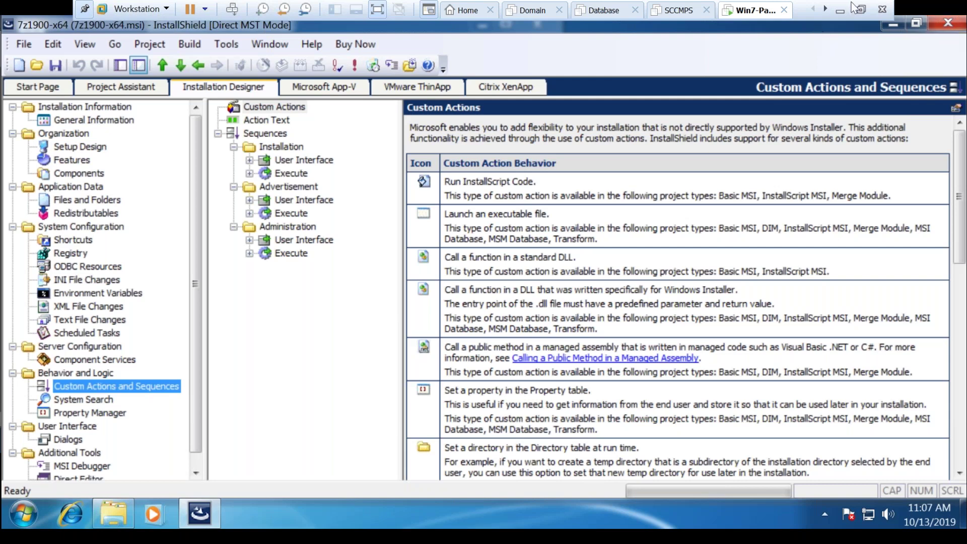
left_click(839, 11)
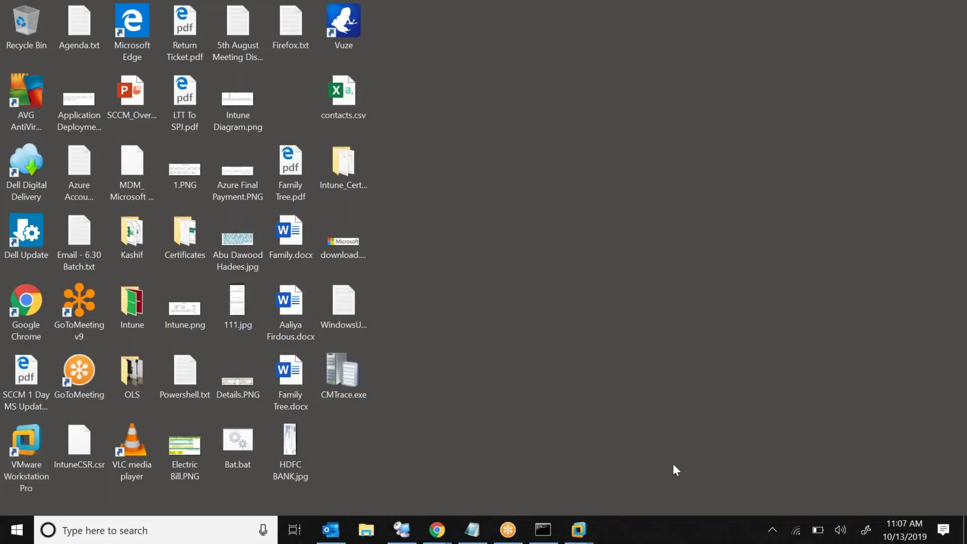
Open a Windows Ink sketchpad, close it, and reopen a fresh blank one
left_click(866, 529)
left_click(837, 144)
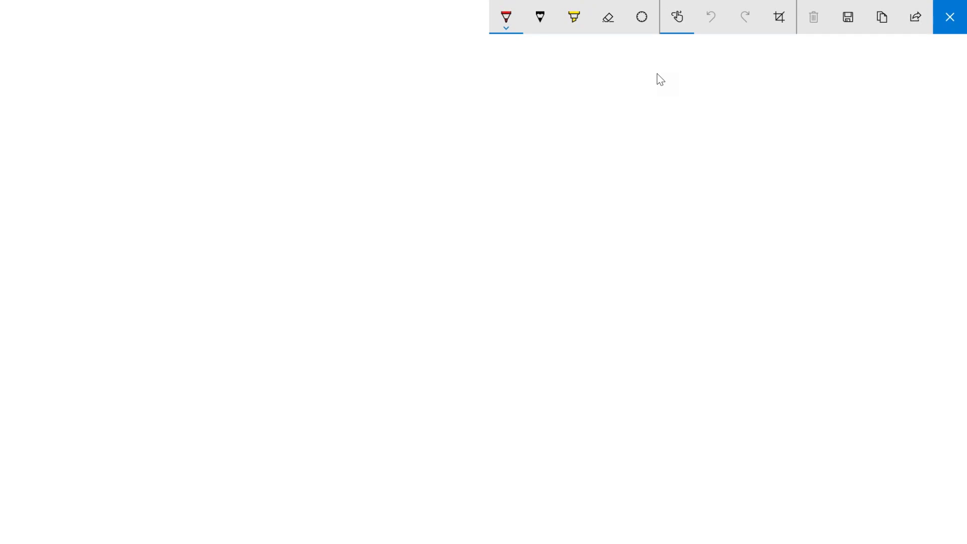
left_click(933, 16)
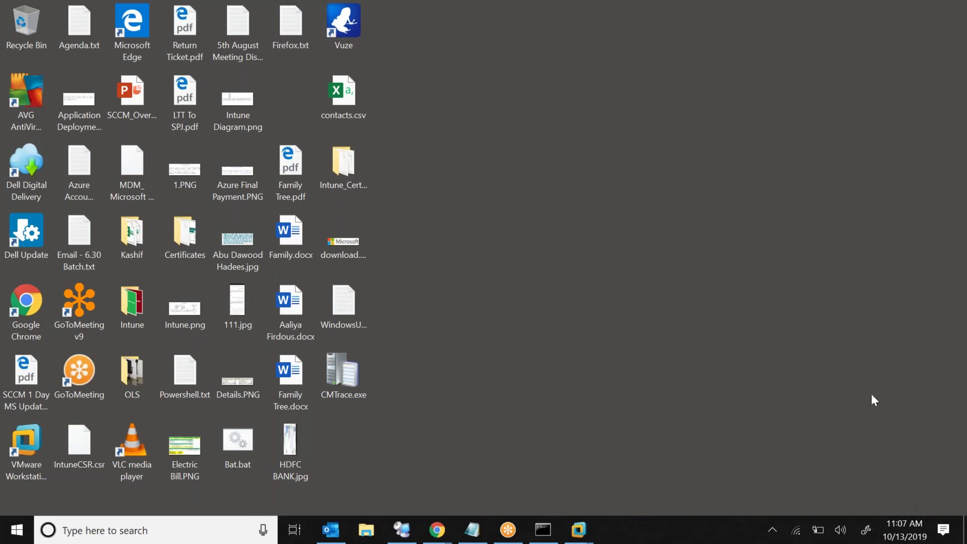
left_click(875, 207)
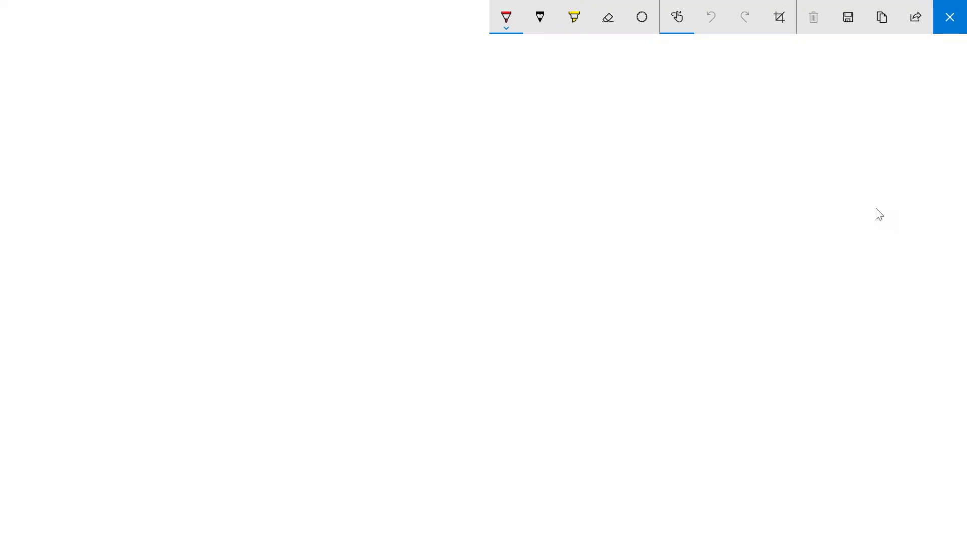
Handwrite and underline the title 'Intune' at the top of the canvas
mouse_move(408, 96)
left_mouse_down()
mouse_move(407, 125)
mouse_move(421, 120)
left_mouse_up()
mouse_move(391, 96)
left_mouse_down()
mouse_move(408, 93)
mouse_move(445, 129)
left_mouse_up()
mouse_move(459, 101)
left_mouse_down()
mouse_move(460, 132)
mouse_move(481, 114)
mouse_move(524, 108)
mouse_move(529, 116)
left_mouse_up()
left_click_drag(400, 153, 522, 148)
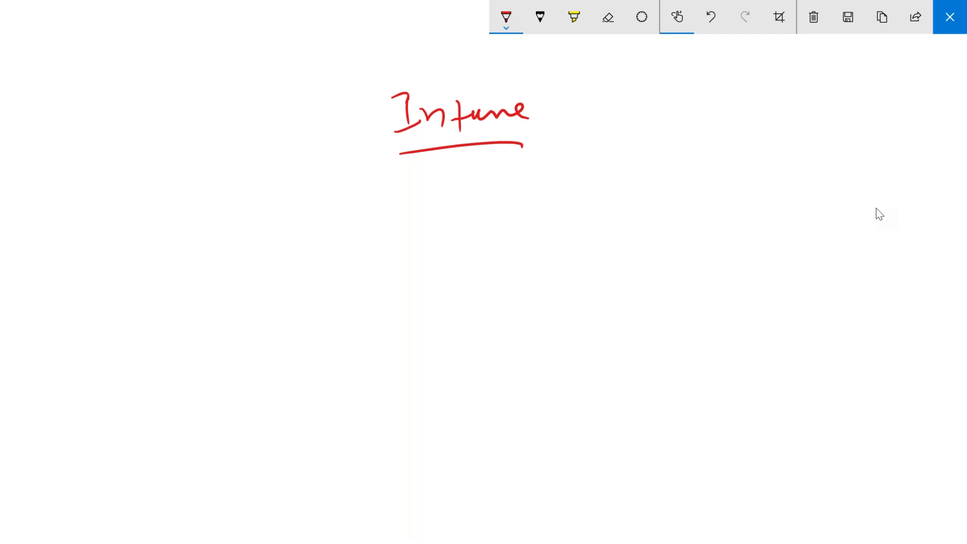
Draw a circled 1 with a box labelled 'Subscription'
mouse_move(114, 289)
left_mouse_down()
mouse_move(115, 306)
mouse_move(132, 291)
mouse_move(155, 329)
left_mouse_up()
left_click_drag(153, 279, 287, 328)
left_click_drag(160, 329, 287, 316)
mouse_move(179, 274)
left_mouse_down()
mouse_move(165, 291)
mouse_move(194, 286)
left_mouse_up()
mouse_move(197, 270)
left_mouse_down()
mouse_move(200, 286)
mouse_move(235, 283)
left_mouse_up()
left_click_drag(239, 276, 254, 273)
left_click_drag(181, 301, 179, 322)
left_click_drag(180, 299, 200, 297)
mouse_move(198, 302)
left_mouse_down()
mouse_move(197, 318)
mouse_move(207, 315)
left_mouse_up()
left_click_drag(220, 296, 222, 309)
left_click_drag(230, 297, 249, 301)
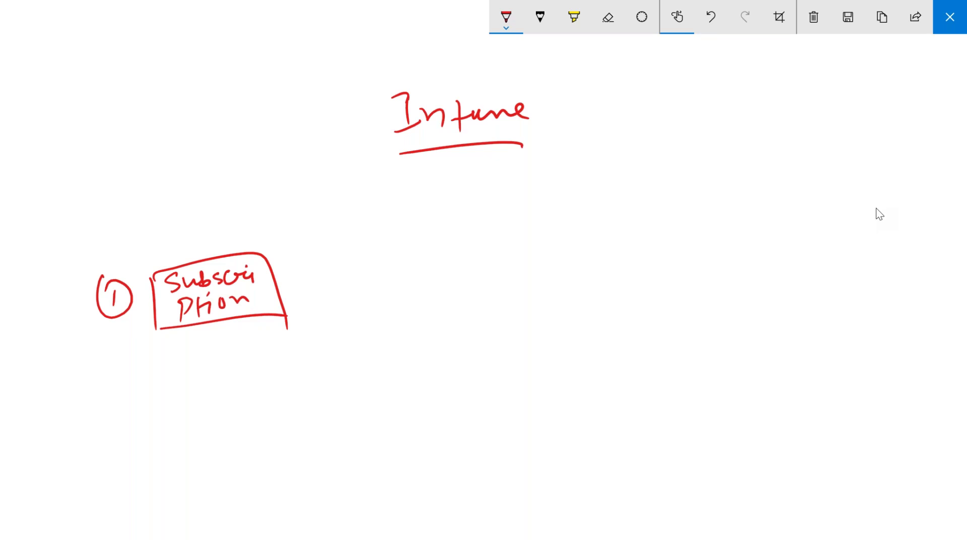
Add an arrow to a circled 2 and a box labelled 'Trust Relationship'
left_click_drag(292, 295, 339, 287)
left_click_drag(323, 279, 335, 298)
mouse_move(374, 271)
left_mouse_down()
mouse_move(373, 288)
mouse_move(393, 283)
left_mouse_up()
mouse_move(377, 252)
left_mouse_down()
mouse_move(368, 300)
mouse_move(375, 254)
mouse_move(445, 342)
left_mouse_up()
mouse_move(433, 229)
left_mouse_down()
mouse_move(622, 314)
mouse_move(623, 333)
left_mouse_up()
left_click_drag(435, 338, 622, 319)
mouse_move(462, 245)
left_mouse_down()
mouse_move(464, 271)
mouse_move(477, 242)
mouse_move(506, 267)
left_mouse_up()
mouse_move(520, 248)
left_mouse_down()
mouse_move(507, 267)
mouse_move(542, 247)
left_mouse_up()
mouse_move(455, 288)
left_mouse_down()
mouse_move(457, 313)
mouse_move(488, 299)
left_mouse_up()
mouse_move(501, 282)
left_mouse_down()
mouse_move(491, 308)
mouse_move(510, 302)
left_mouse_up()
mouse_move(519, 285)
left_mouse_down()
mouse_move(516, 306)
mouse_move(536, 291)
left_mouse_up()
left_click_drag(533, 289, 544, 302)
mouse_move(543, 297)
left_mouse_down()
mouse_move(553, 287)
mouse_move(607, 291)
mouse_move(609, 311)
left_mouse_up()
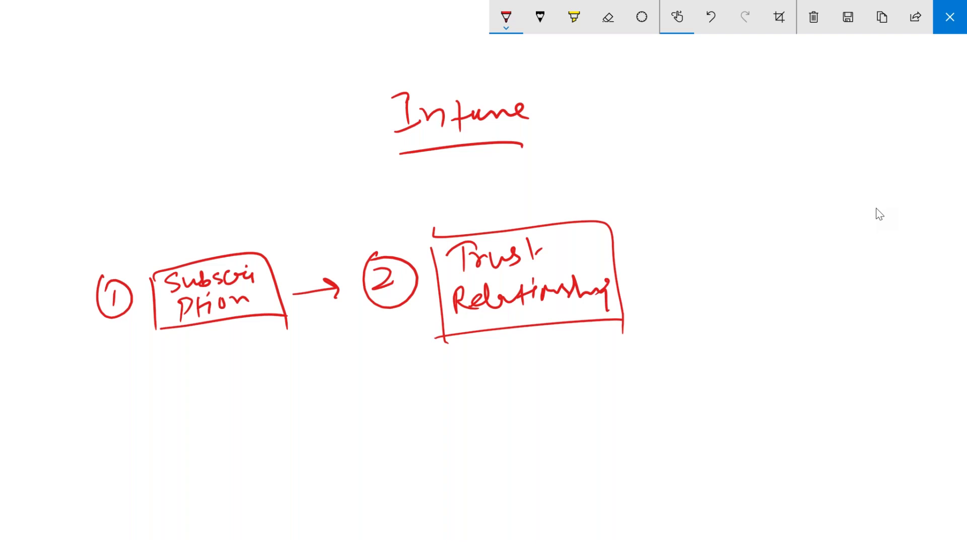
Draw two labelled small boxes right of the title, linked by an arrow
mouse_move(592, 65)
left_mouse_down()
mouse_move(596, 101)
mouse_move(690, 97)
left_mouse_up()
left_click_drag(597, 102, 703, 94)
left_click_drag(608, 86, 666, 84)
mouse_move(586, 184)
left_mouse_down()
mouse_move(586, 214)
mouse_move(679, 212)
left_mouse_up()
left_click_drag(580, 215, 685, 212)
mouse_move(637, 98)
left_mouse_down()
mouse_move(634, 177)
mouse_move(652, 165)
mouse_move(653, 105)
left_mouse_up()
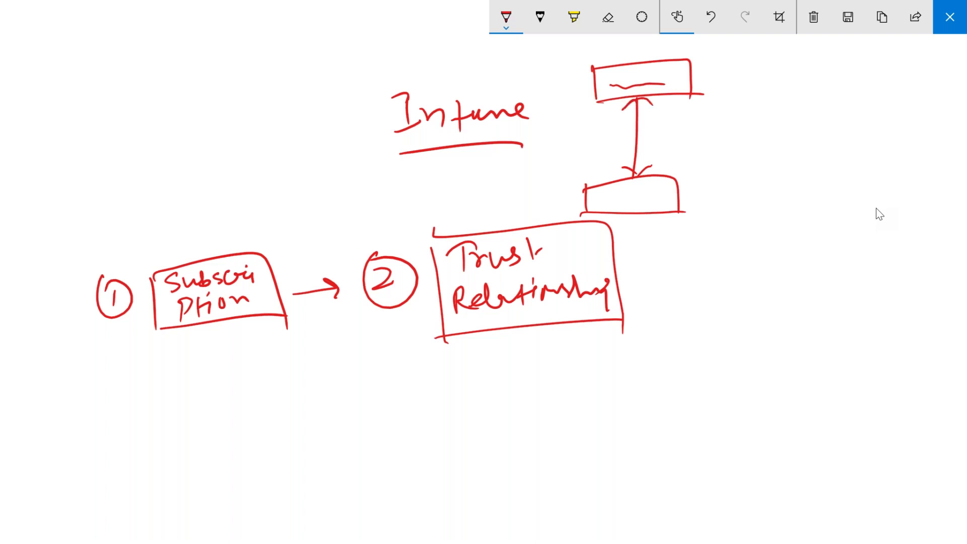
left_click_drag(595, 204, 645, 198)
Add an arrow to a circled 3, its step box, and a box at the top right
left_click_drag(625, 287, 691, 282)
mouse_move(700, 248)
left_mouse_down()
mouse_move(687, 255)
mouse_move(749, 318)
left_mouse_up()
left_click_drag(740, 243, 927, 310)
left_click_drag(749, 307, 927, 293)
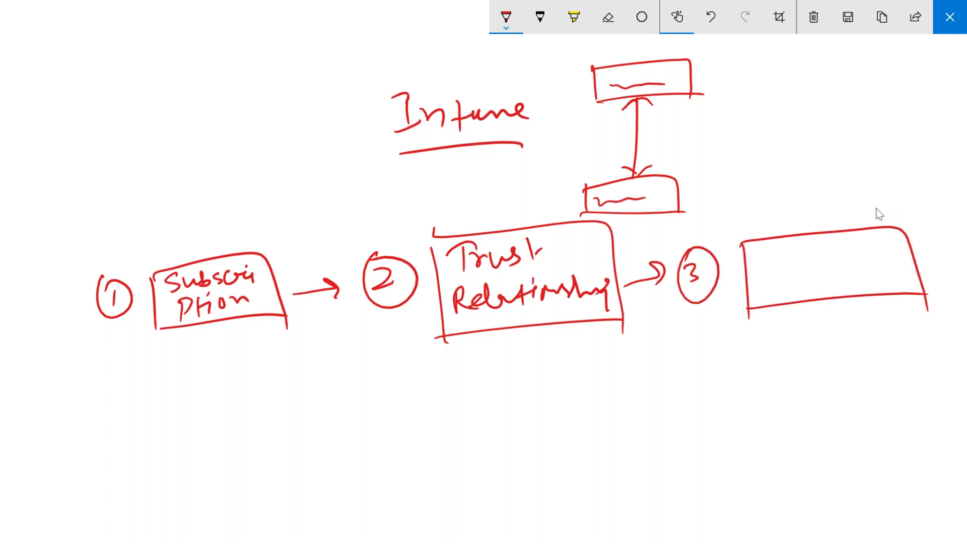
left_click_drag(779, 60, 921, 82)
left_click_drag(782, 91, 926, 84)
Label step 3 'Sync Local AD Data' and arrow it to the labelled top-right box
left_click_drag(773, 247, 761, 270)
mouse_move(772, 255)
left_mouse_down()
mouse_move(784, 266)
mouse_move(773, 277)
left_mouse_up()
mouse_move(788, 267)
left_mouse_down()
mouse_move(857, 249)
mouse_move(876, 255)
mouse_move(880, 271)
left_mouse_up()
mouse_move(758, 300)
left_mouse_down()
mouse_move(773, 283)
mouse_move(825, 291)
left_mouse_up()
mouse_move(836, 285)
left_mouse_down()
mouse_move(862, 270)
mouse_move(877, 286)
left_mouse_up()
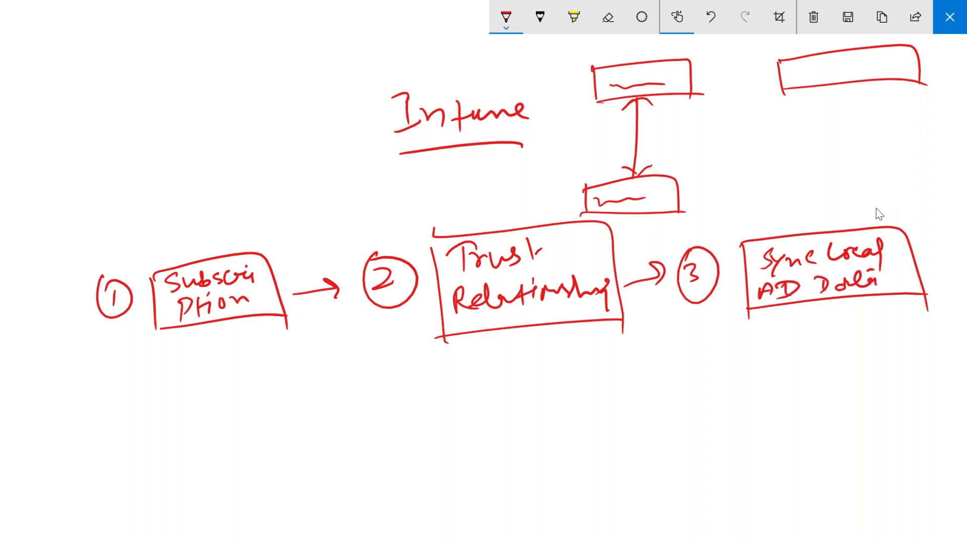
left_click_drag(801, 234, 840, 99)
left_click_drag(838, 100, 855, 108)
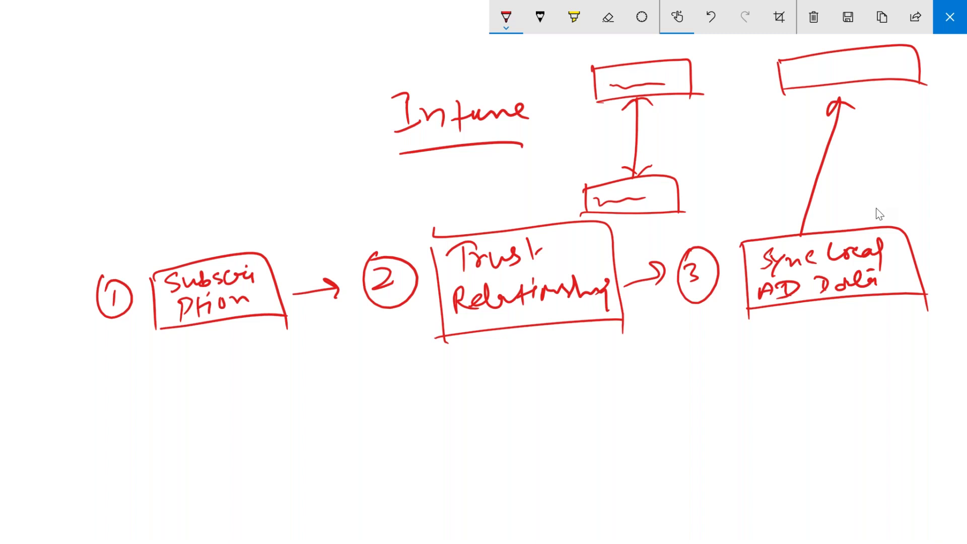
mouse_move(793, 79)
left_mouse_down()
mouse_move(840, 65)
mouse_move(887, 68)
left_mouse_up()
Draw a circled 4 with an 'Assigned License' box and an arrow after it
mouse_move(111, 402)
left_mouse_down()
mouse_move(122, 435)
mouse_move(111, 391)
left_mouse_up()
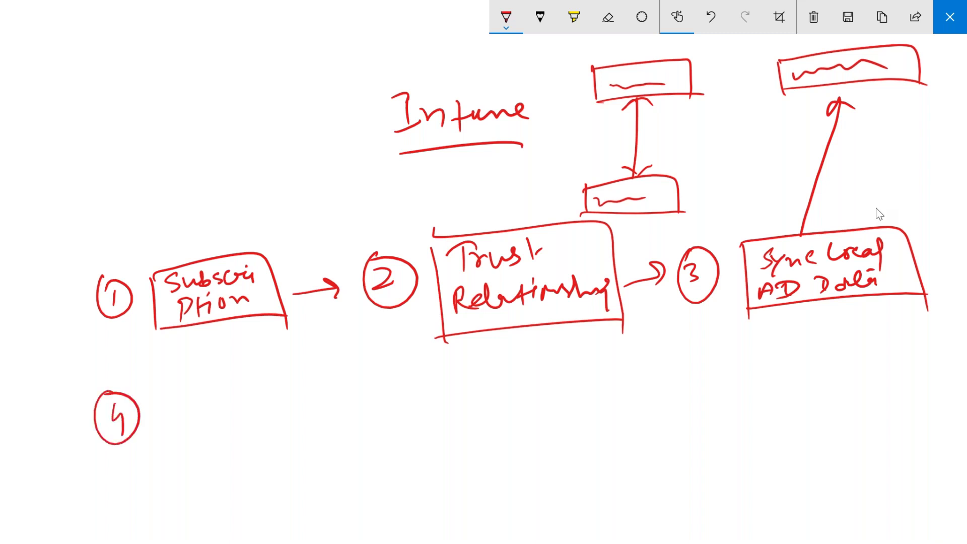
left_click_drag(173, 431, 220, 428)
mouse_move(216, 410)
left_mouse_down()
mouse_move(218, 402)
mouse_move(228, 446)
mouse_move(272, 415)
mouse_move(276, 434)
left_mouse_up()
mouse_move(182, 440)
left_mouse_down()
mouse_move(200, 470)
mouse_move(197, 453)
left_mouse_up()
mouse_move(202, 459)
left_mouse_down()
mouse_move(224, 473)
mouse_move(268, 460)
left_mouse_up()
mouse_move(280, 450)
left_mouse_down()
mouse_move(267, 470)
mouse_move(290, 456)
left_mouse_up()
left_click_drag(154, 388, 166, 503)
mouse_move(156, 386)
left_mouse_down()
mouse_move(266, 373)
mouse_move(307, 478)
left_mouse_up()
left_click_drag(171, 500, 309, 481)
left_click_drag(335, 438, 362, 427)
left_click_drag(356, 423, 359, 445)
Draw a circled 5 and its step box
left_click_drag(407, 410, 414, 436)
left_click_drag(419, 417, 424, 420)
mouse_move(409, 404)
left_mouse_down()
mouse_move(396, 426)
mouse_move(406, 403)
left_mouse_up()
mouse_move(476, 393)
left_mouse_down()
mouse_move(490, 476)
mouse_move(639, 438)
mouse_move(642, 457)
left_mouse_up()
left_click_drag(477, 482, 648, 449)
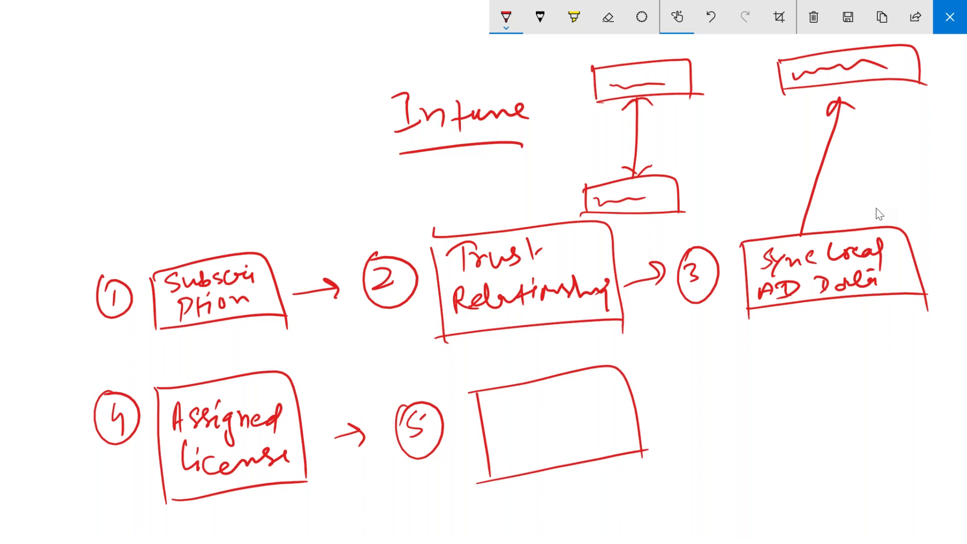
Write 'sel. Intune as MDM Authority' inside the step 5 box
mouse_move(505, 398)
left_mouse_down()
mouse_move(497, 411)
mouse_move(554, 404)
mouse_move(560, 391)
left_mouse_up()
left_click(532, 403)
mouse_move(561, 402)
left_mouse_down()
mouse_move(580, 407)
mouse_move(613, 389)
left_mouse_up()
left_click_drag(504, 434, 512, 448)
mouse_move(531, 431)
left_mouse_down()
mouse_move(532, 446)
mouse_move(549, 429)
mouse_move(549, 442)
left_mouse_up()
left_click_drag(556, 427, 560, 443)
mouse_move(566, 437)
left_mouse_down()
mouse_move(570, 427)
mouse_move(581, 440)
left_mouse_up()
mouse_move(503, 468)
left_mouse_down()
mouse_move(507, 458)
mouse_move(518, 466)
left_mouse_up()
mouse_move(516, 459)
left_mouse_down()
mouse_move(578, 452)
mouse_move(604, 435)
left_mouse_up()
left_click(583, 433)
left_click(596, 433)
mouse_move(601, 443)
left_mouse_down()
mouse_move(613, 437)
mouse_move(597, 471)
left_mouse_up()
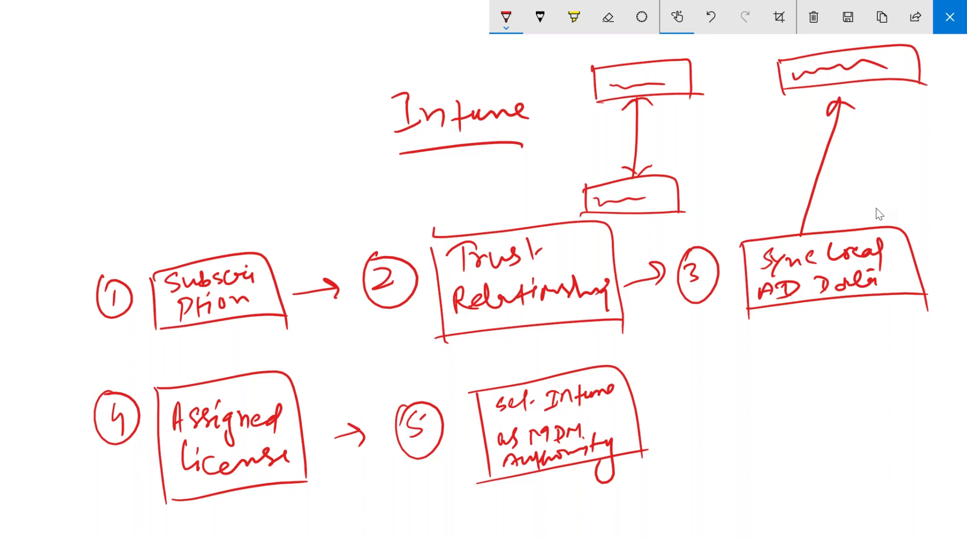
Add an arrow to a circled 6 with a box labelled 'Enroll Devices'
mouse_move(663, 430)
left_mouse_down()
mouse_move(696, 422)
mouse_move(692, 432)
left_mouse_up()
mouse_move(732, 407)
left_mouse_down()
mouse_move(726, 443)
mouse_move(743, 438)
left_mouse_up()
mouse_move(725, 409)
left_mouse_down()
mouse_move(766, 431)
mouse_move(716, 418)
left_mouse_up()
mouse_move(779, 403)
left_mouse_down()
mouse_move(916, 386)
mouse_move(931, 491)
mouse_move(930, 481)
left_mouse_up()
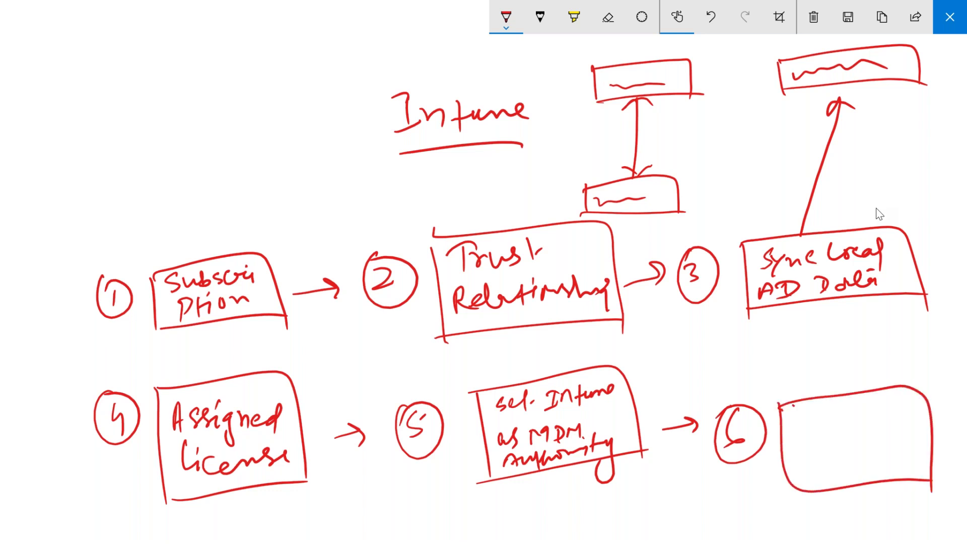
left_click_drag(798, 414, 819, 434)
left_click_drag(800, 426, 818, 413)
mouse_move(825, 421)
left_mouse_down()
mouse_move(829, 434)
mouse_move(849, 429)
left_mouse_up()
mouse_move(834, 421)
left_mouse_down()
mouse_move(850, 412)
mouse_move(855, 424)
left_mouse_up()
mouse_move(852, 434)
left_mouse_down()
mouse_move(868, 412)
mouse_move(888, 408)
left_mouse_up()
left_click_drag(796, 456, 805, 460)
left_click_drag(798, 472, 913, 444)
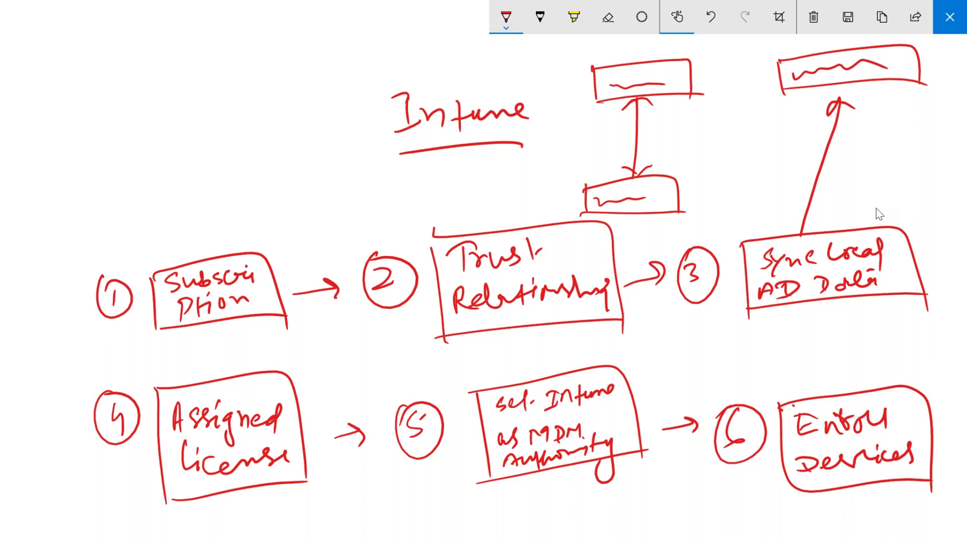
Draw a 'Premium AD' box above the arrow to step 6 and mark the arrow
mouse_move(666, 339)
left_mouse_down()
mouse_move(660, 401)
mouse_move(776, 332)
mouse_move(776, 390)
left_mouse_up()
left_click_drag(654, 398, 785, 379)
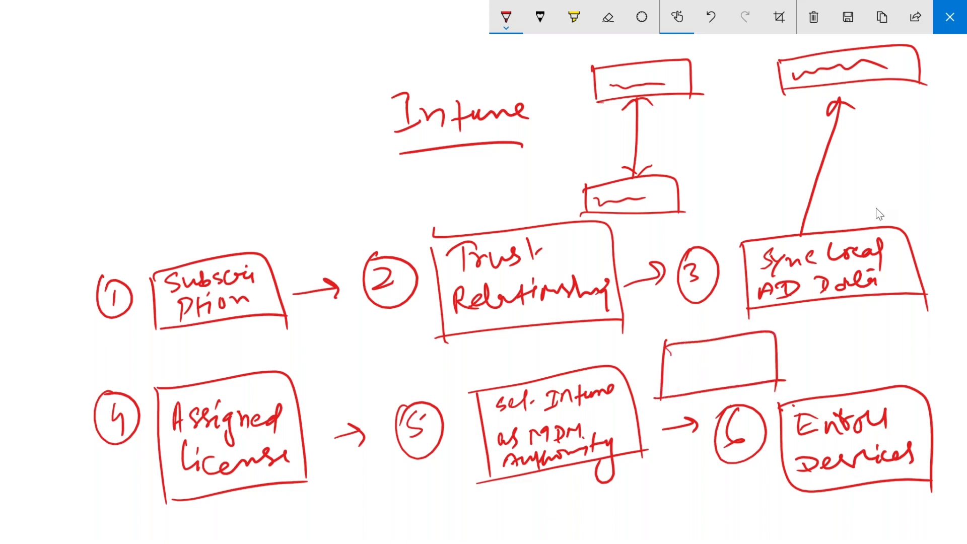
mouse_move(677, 347)
left_mouse_down()
mouse_move(685, 358)
mouse_move(742, 344)
left_mouse_up()
mouse_move(686, 380)
left_mouse_down()
mouse_move(695, 365)
mouse_move(704, 381)
mouse_move(717, 377)
left_mouse_up()
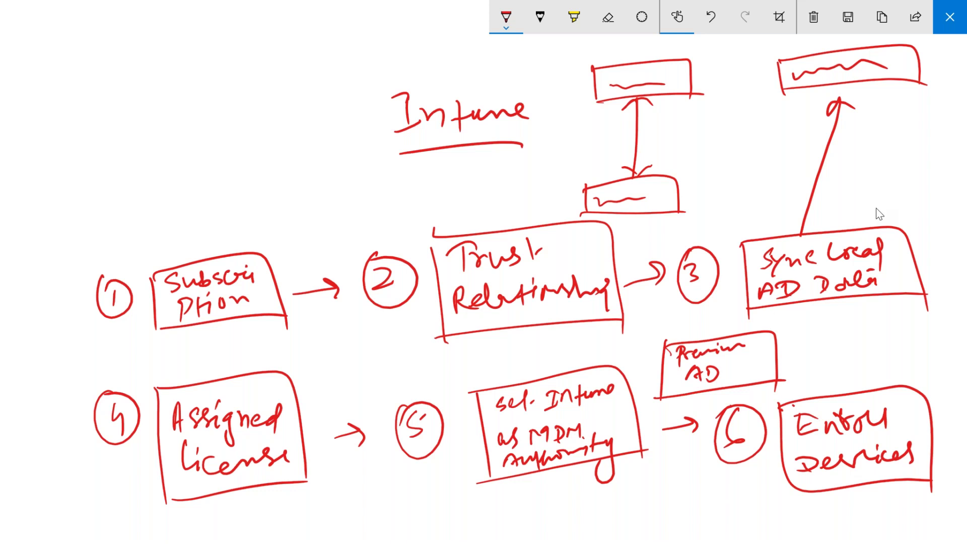
mouse_move(663, 417)
left_mouse_down()
mouse_move(676, 409)
mouse_move(680, 425)
left_mouse_up()
Add a small labelled device box above Enroll Devices, undoing one stray stroke
mouse_move(804, 338)
left_mouse_down()
mouse_move(805, 385)
mouse_move(895, 362)
left_mouse_up()
left_click_drag(803, 378, 901, 361)
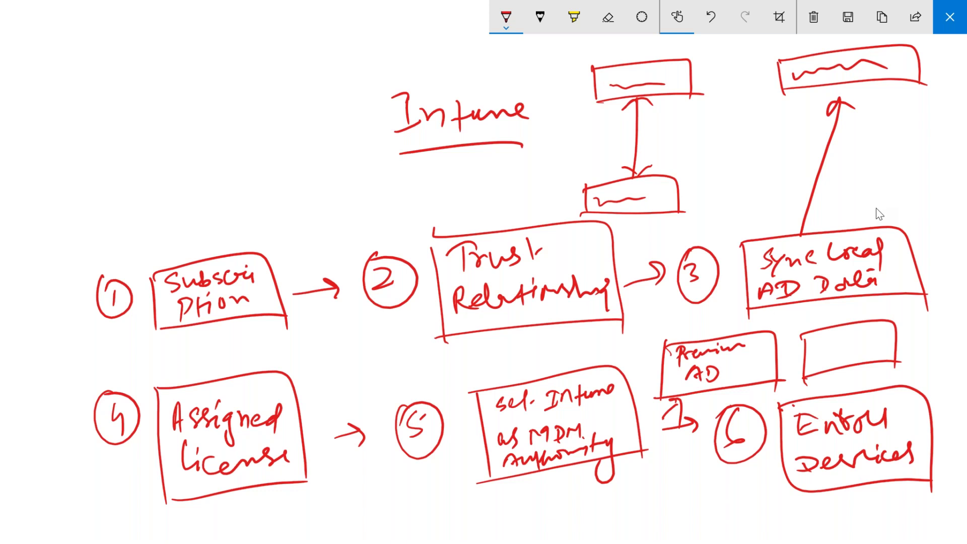
mouse_move(810, 352)
left_mouse_down()
mouse_move(816, 335)
mouse_move(820, 347)
left_mouse_up()
key("ctrl+z")
mouse_move(805, 349)
left_mouse_down()
mouse_move(864, 336)
mouse_move(812, 362)
mouse_move(892, 347)
left_mouse_up()
Tick Premium AD, underline Sync Local AD Data, and close the sketch
left_click_drag(673, 326, 707, 317)
left_click_drag(802, 313, 833, 305)
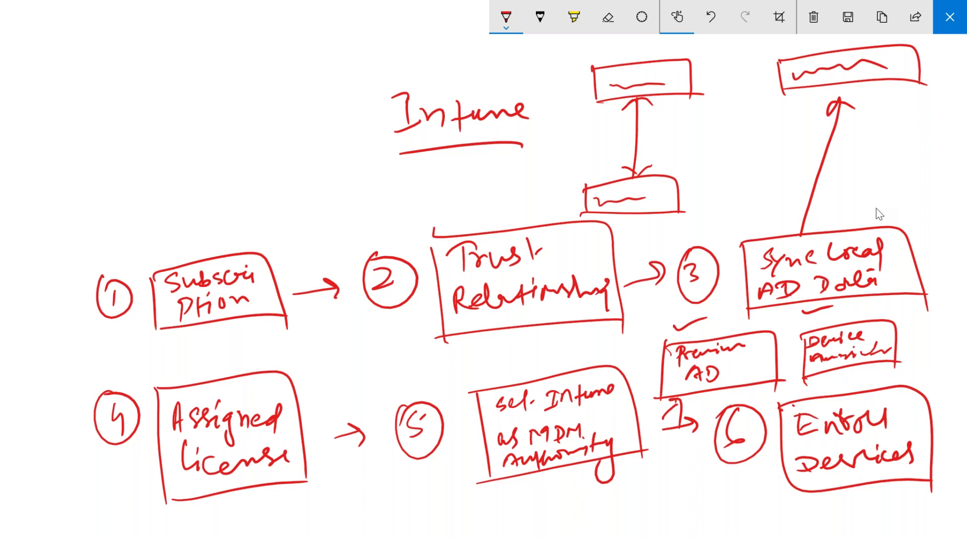
left_click(946, 21)
Switch through the Chrome windows and tabs to the Azure 'Intune - Overview' tab
mouse_move(445, 538)
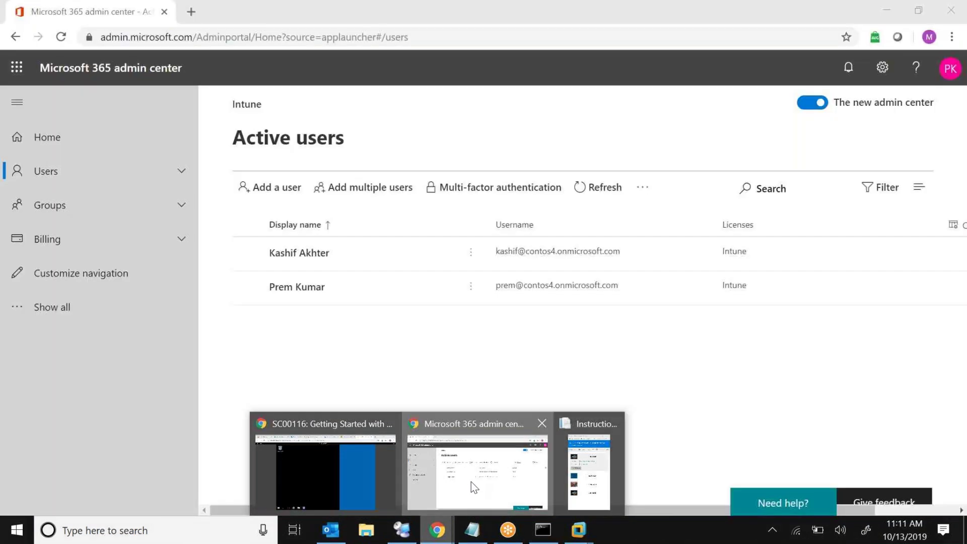
left_click(471, 481)
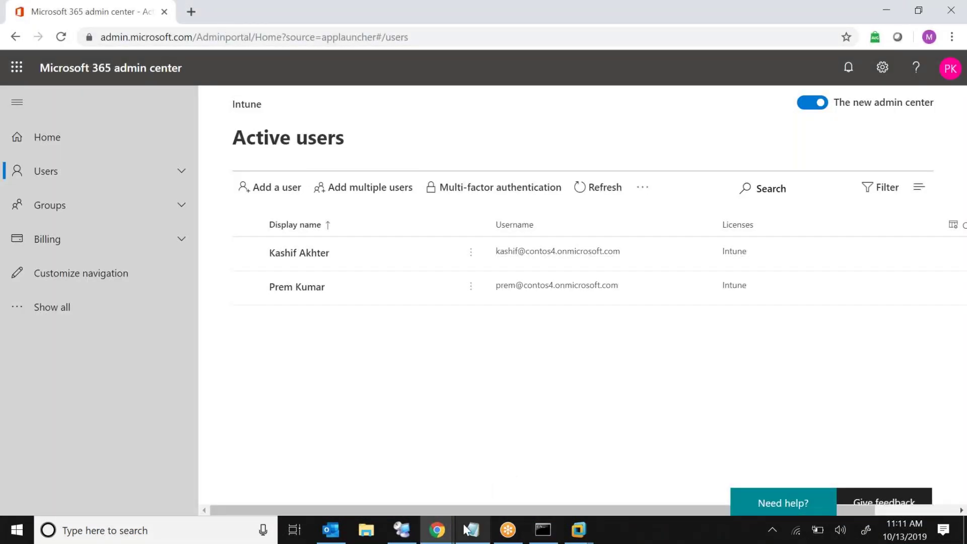
left_click(437, 530)
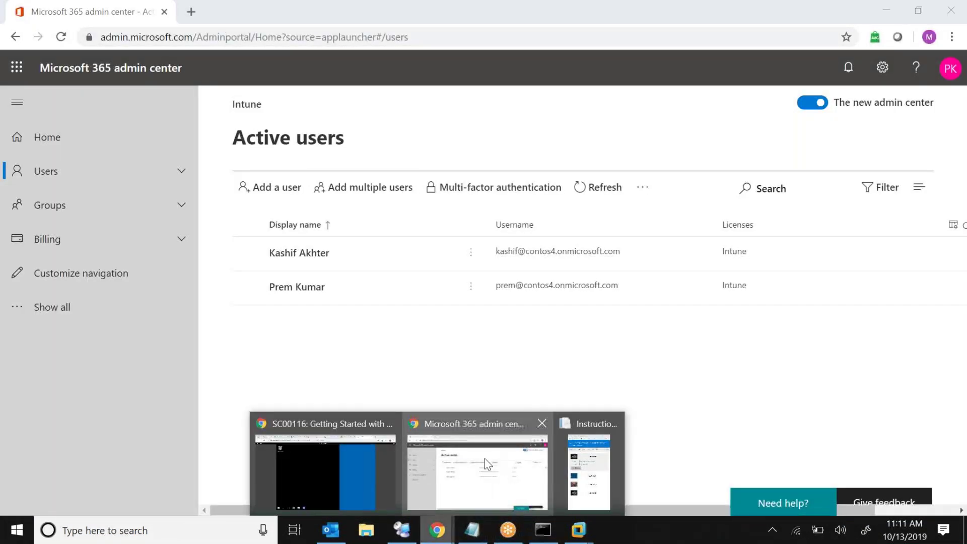
left_click(351, 460)
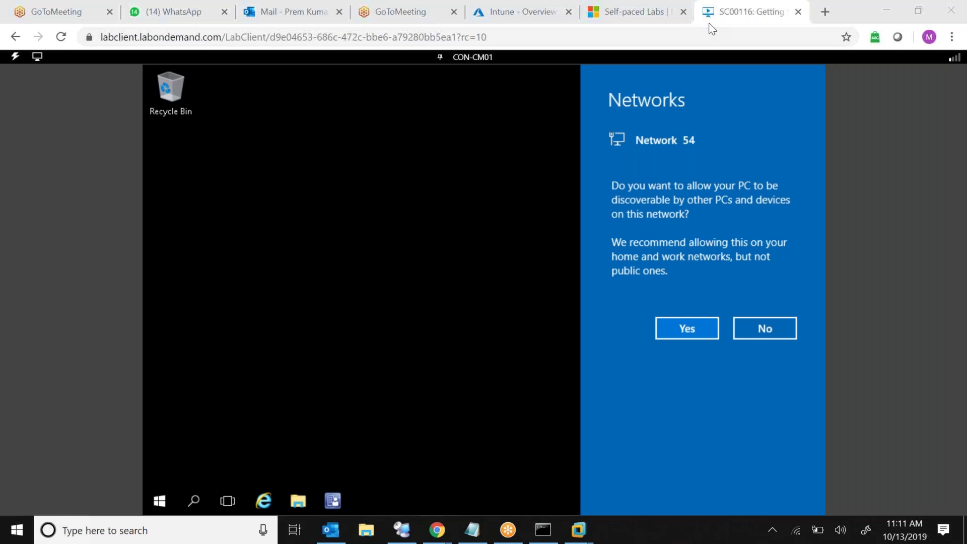
left_click(669, 23)
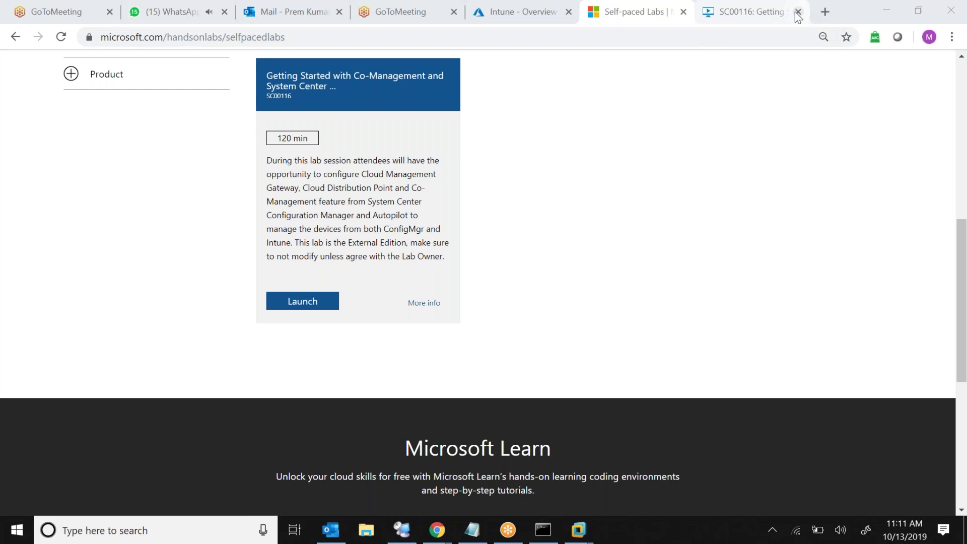
left_click(764, 14)
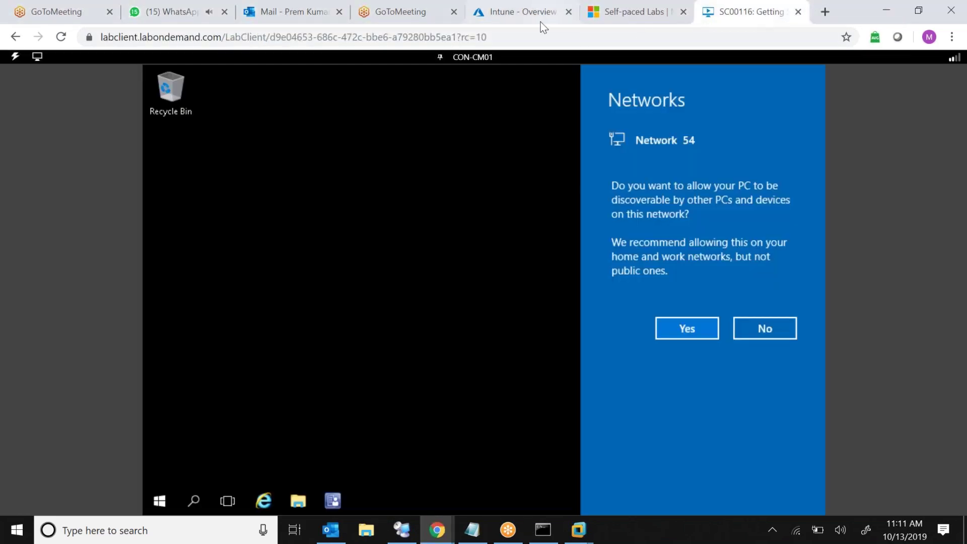
left_click(280, 13)
left_click(395, 15)
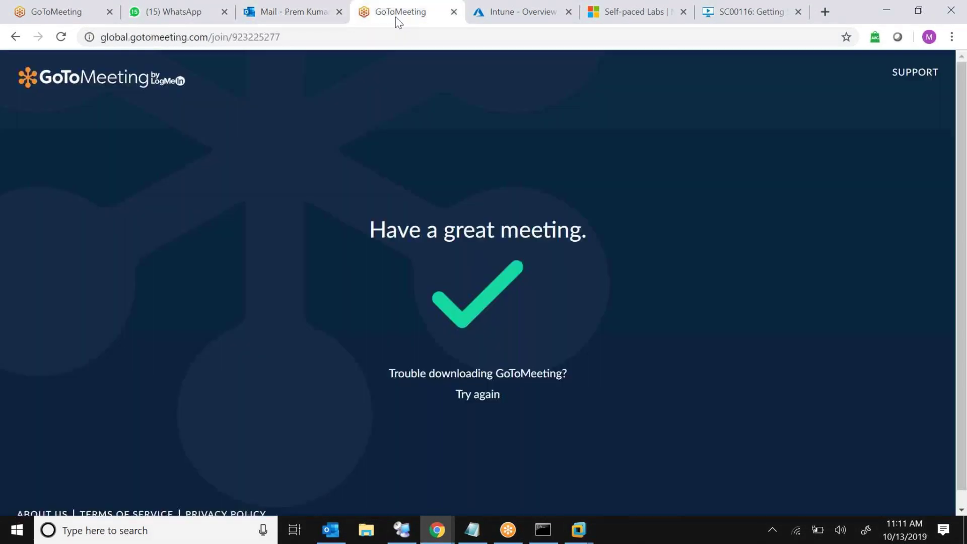
left_click(480, 15)
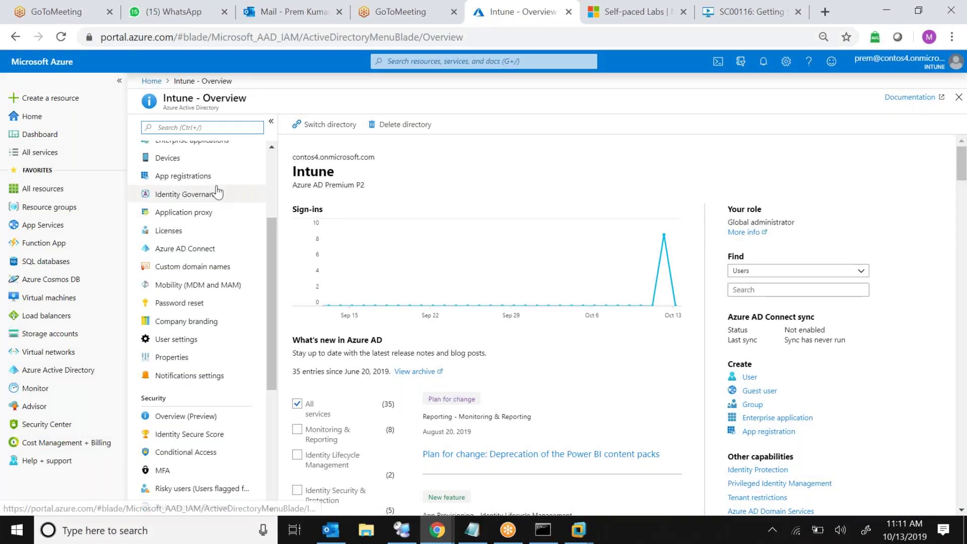
left_click(70, 377)
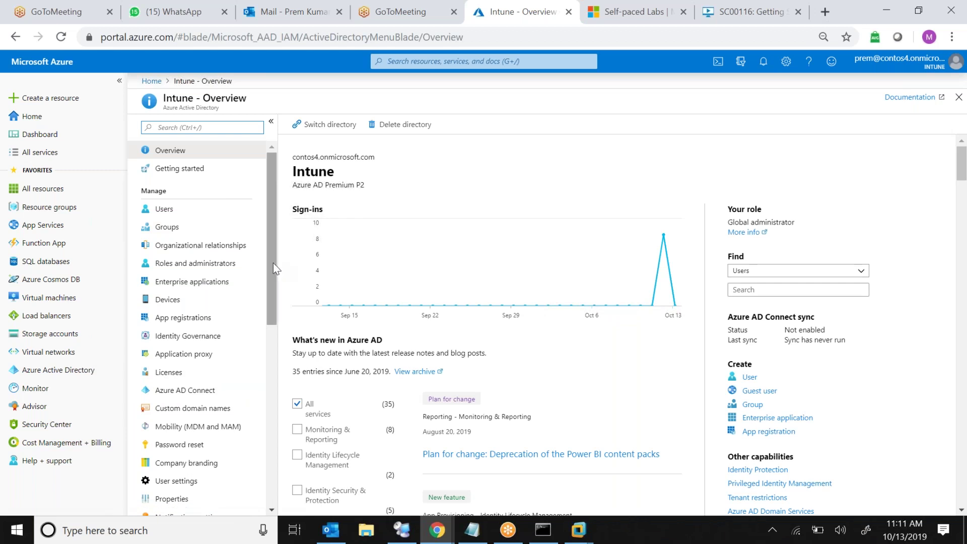
scroll(270, 302, "down", 5)
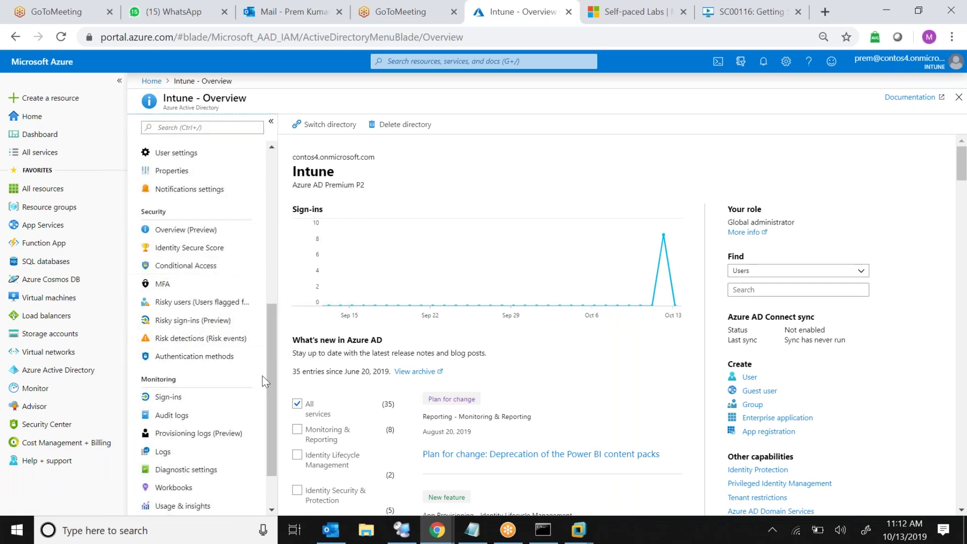
scroll(269, 379, "down", 2)
left_click_drag(269, 402, 269, 289)
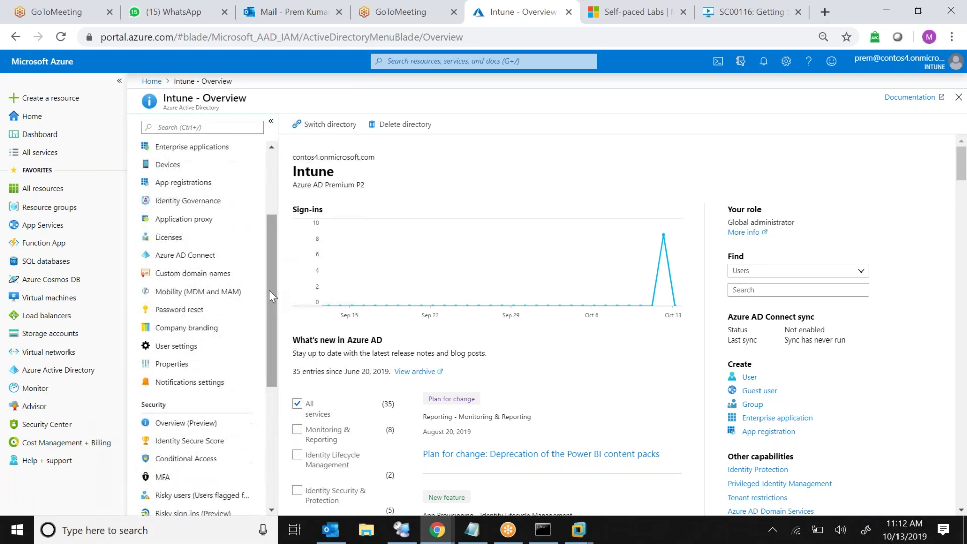
left_click(194, 295)
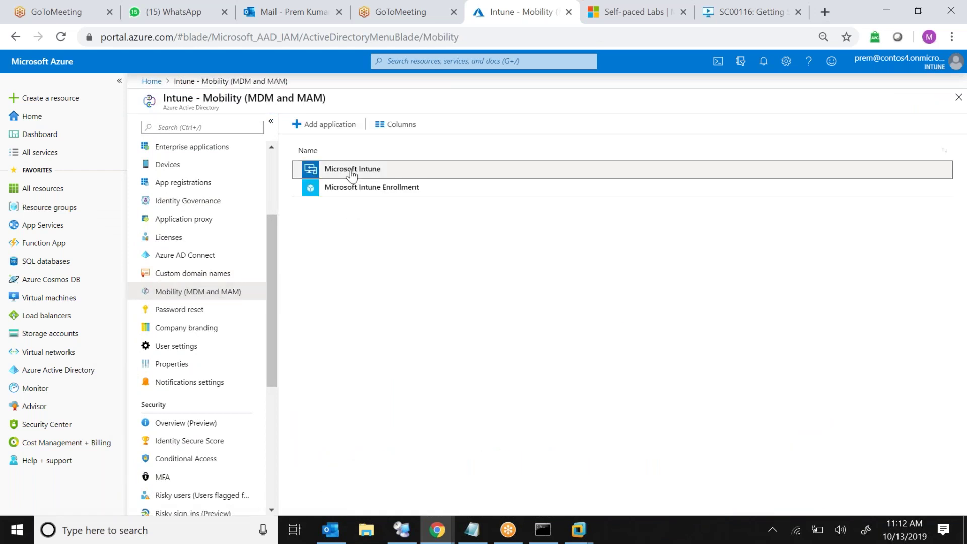
left_click(351, 171)
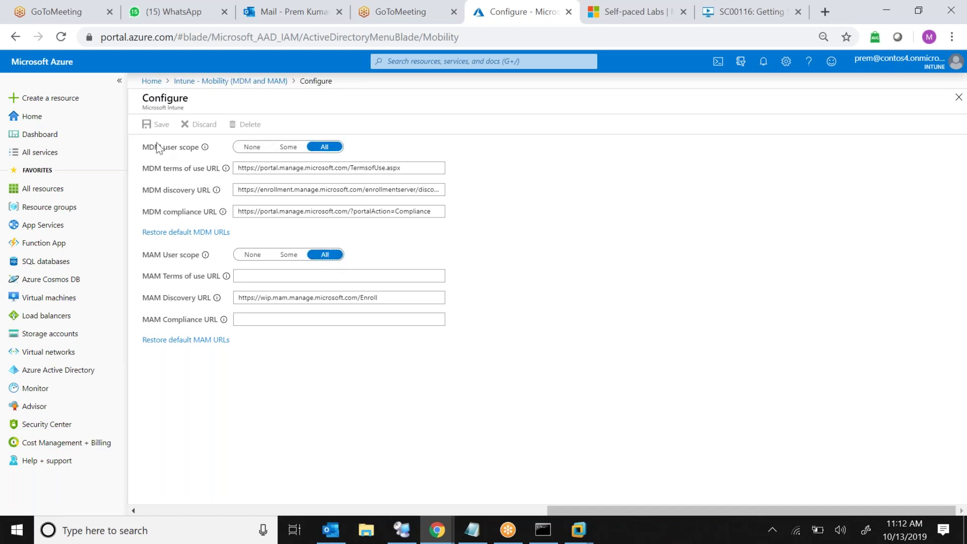
left_click(242, 81)
left_click(396, 195)
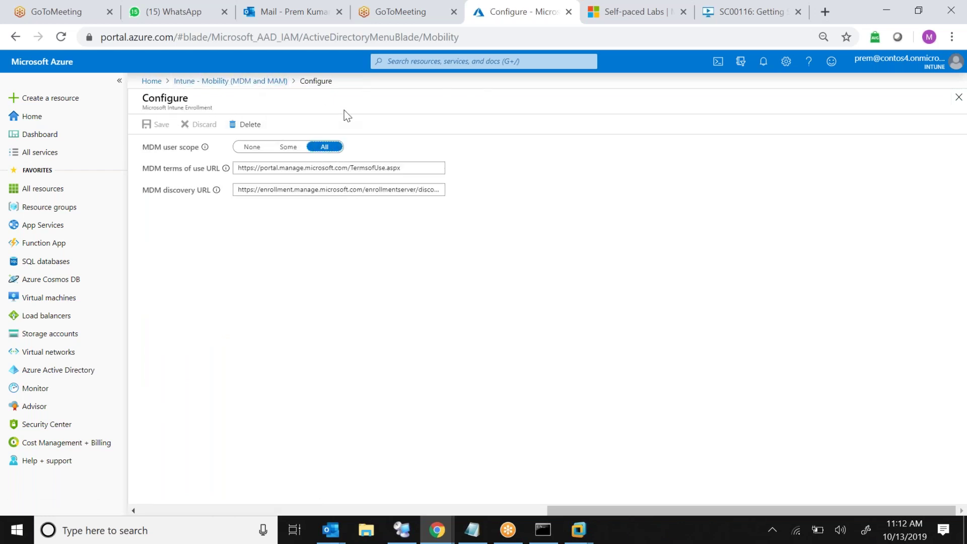
left_click(69, 371)
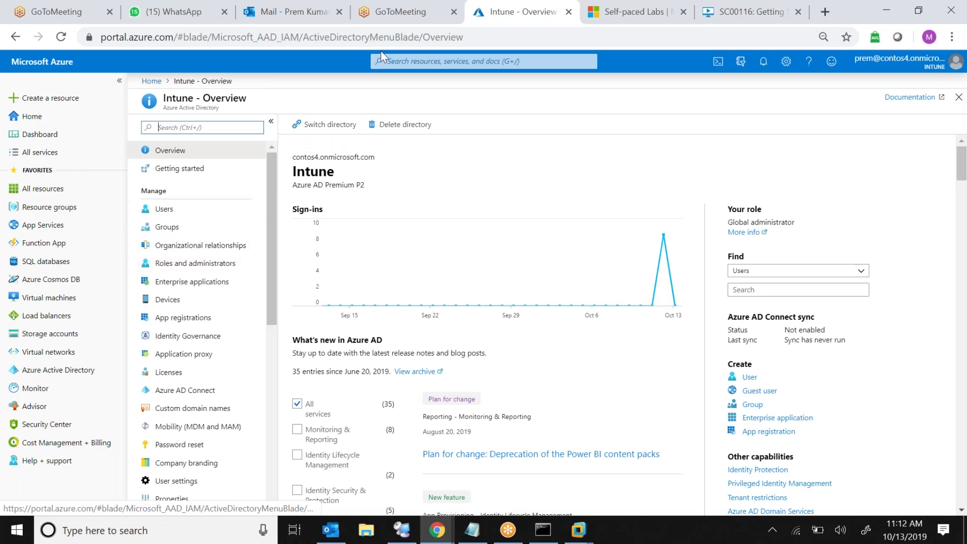
Search the portal for 'in', open Intune, and go to Device enrollment
left_click(455, 61)
type("in")
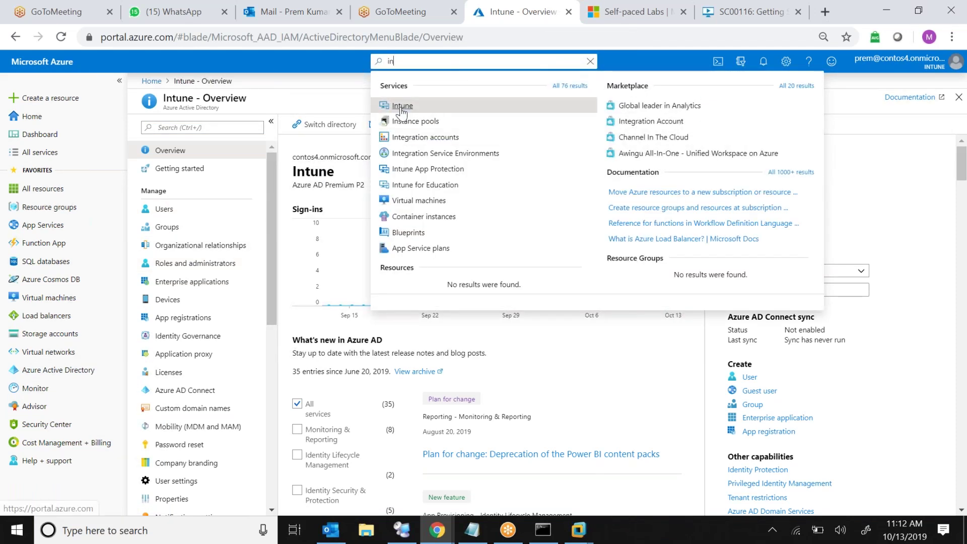
left_click(398, 105)
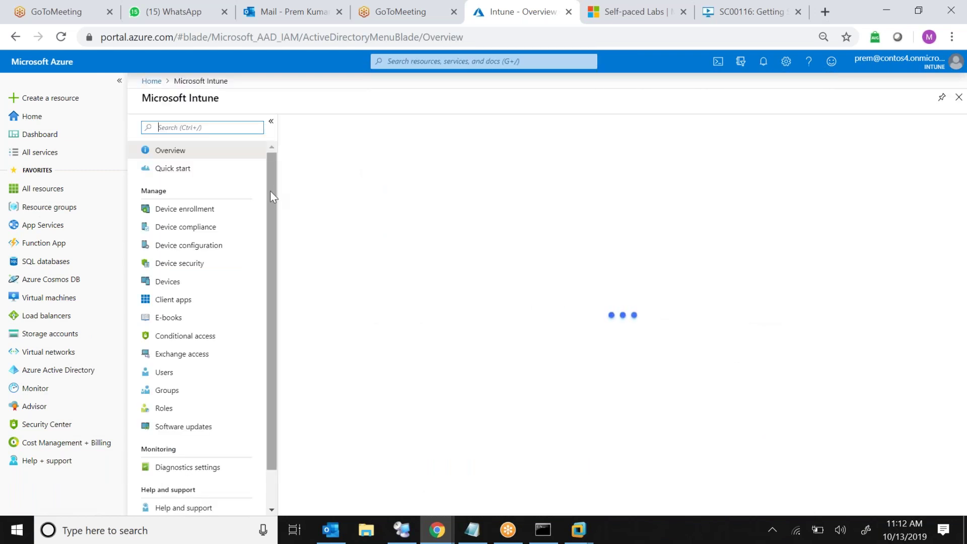
left_click(205, 214)
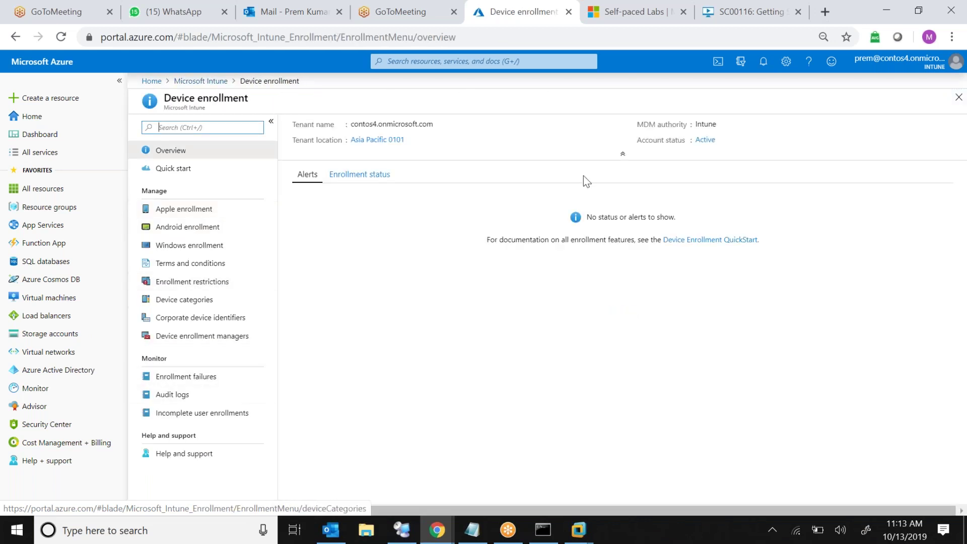
Highlight the Intune MDM authority, then open Android device administrator enrollment settings
double_click(706, 124)
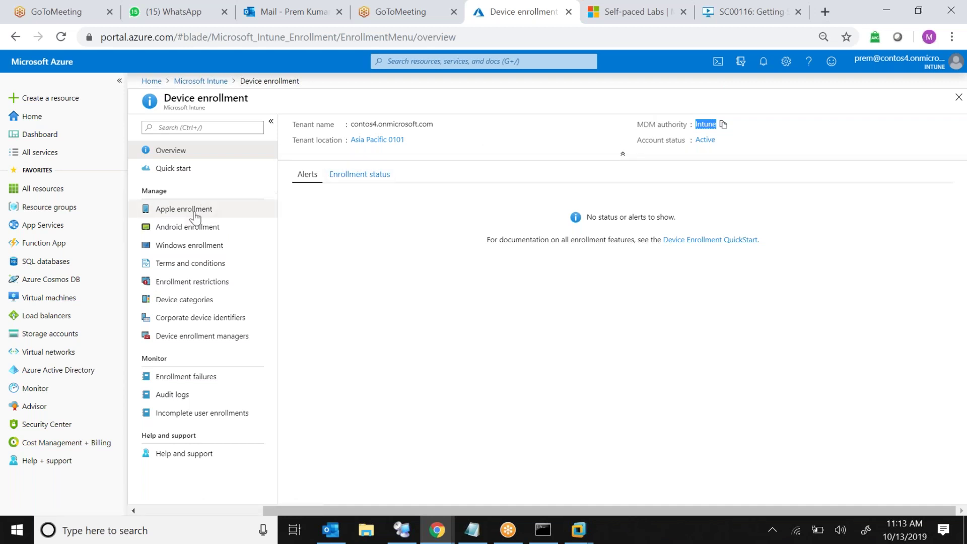
left_click(190, 230)
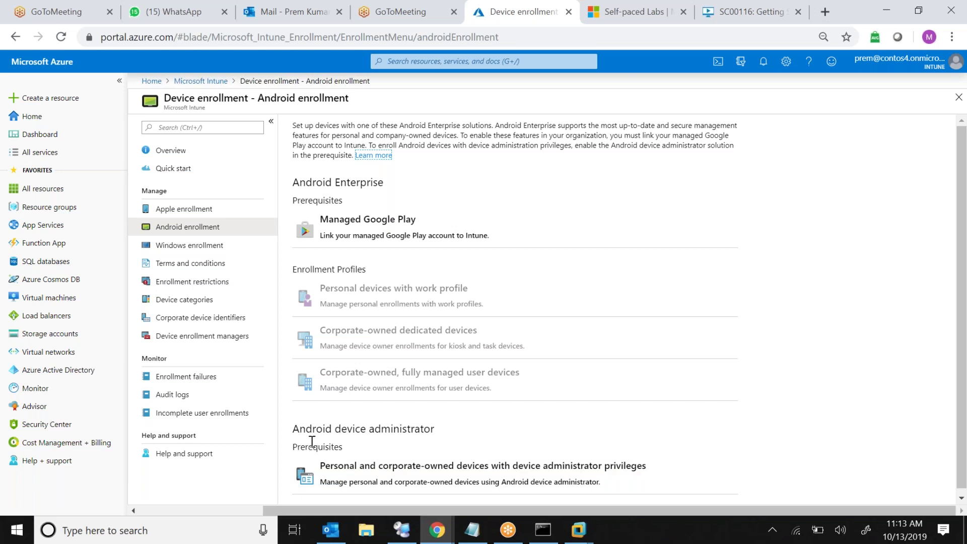
double_click(313, 443)
left_click_drag(325, 429, 421, 423)
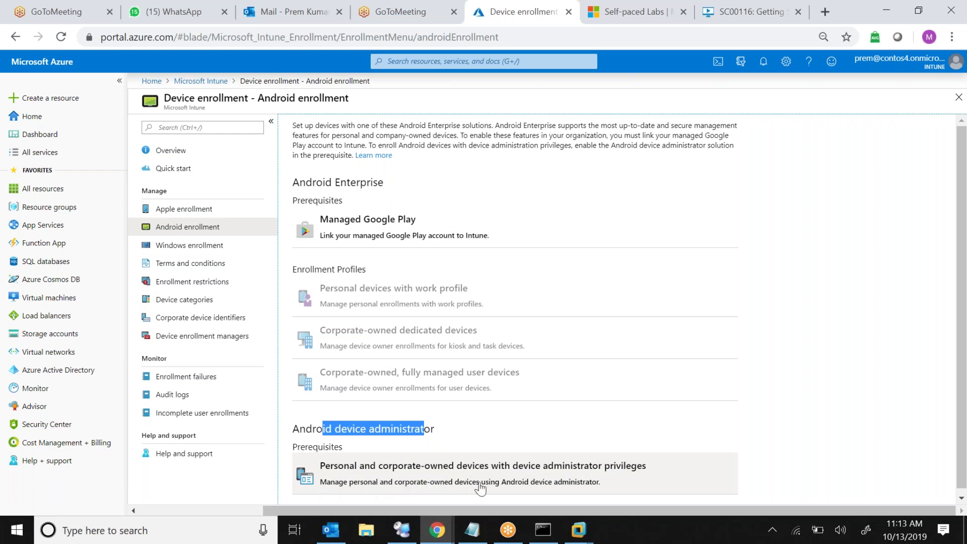
left_click(514, 484)
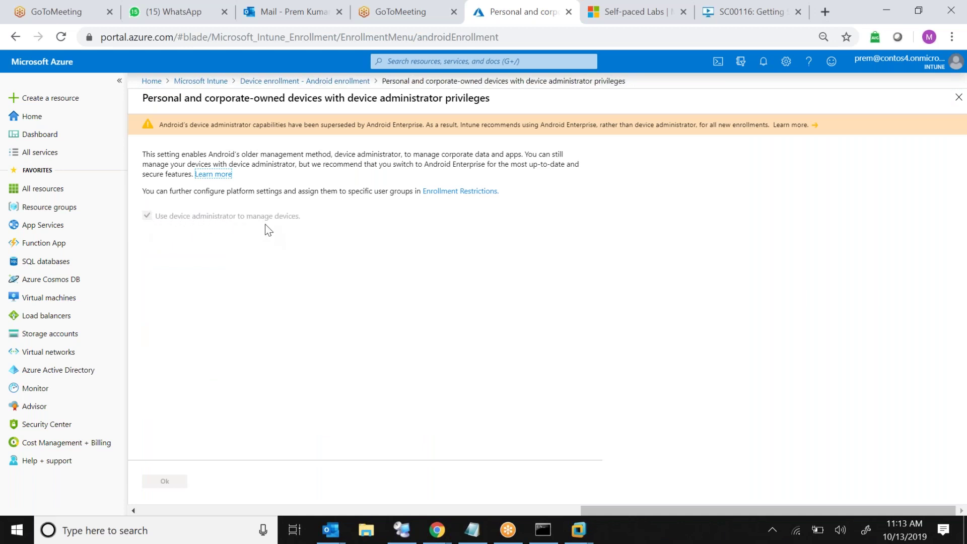
Highlight the device administrator explanation, then return to the Microsoft Intune overview
left_click(152, 156)
left_click_drag(152, 156, 253, 217)
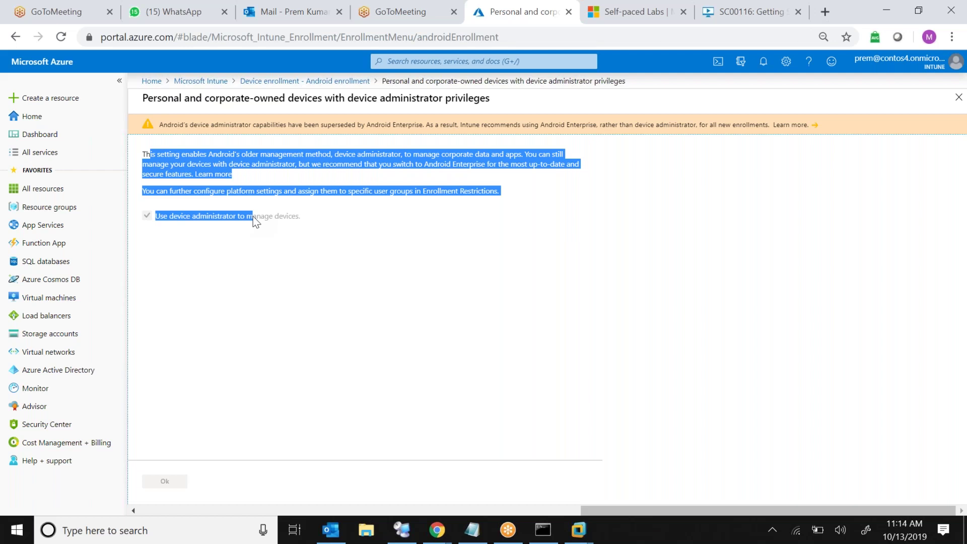
left_click(417, 299)
left_click(193, 87)
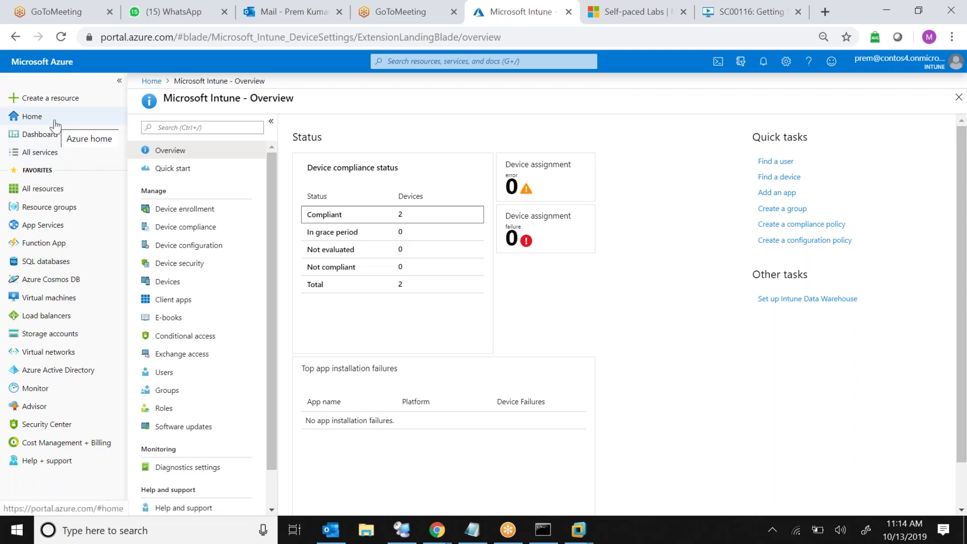
Open a blank New user form under Azure Active Directory Users, then preview browser windows
left_click(49, 373)
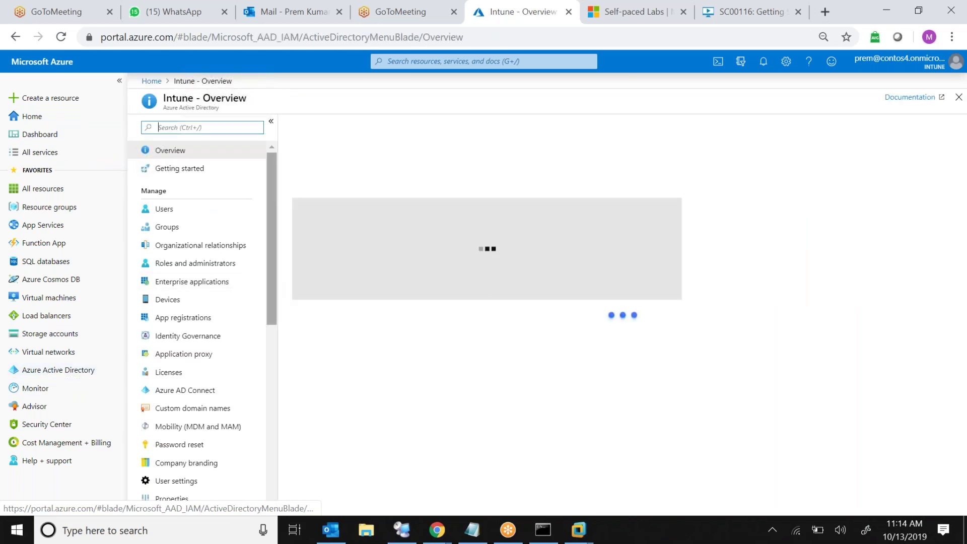
left_click(188, 210)
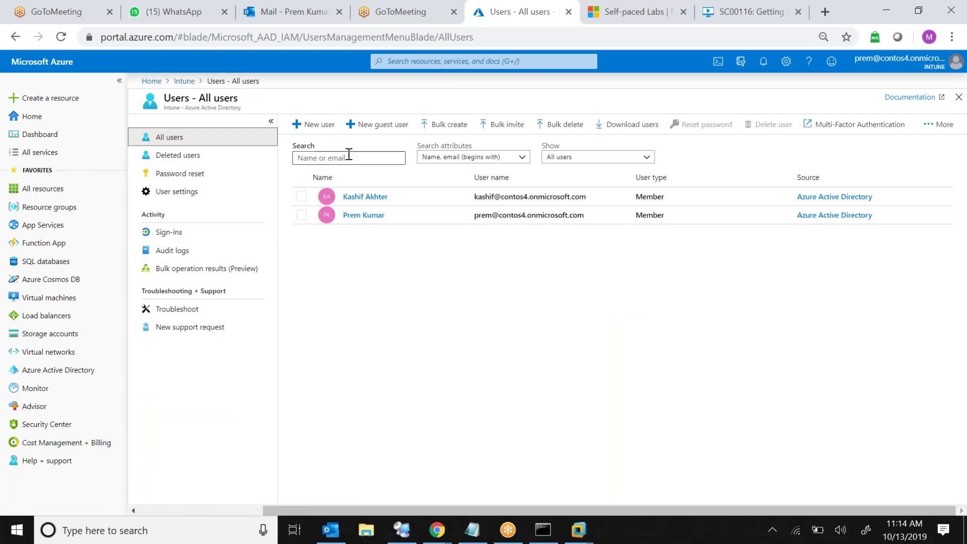
left_click(312, 126)
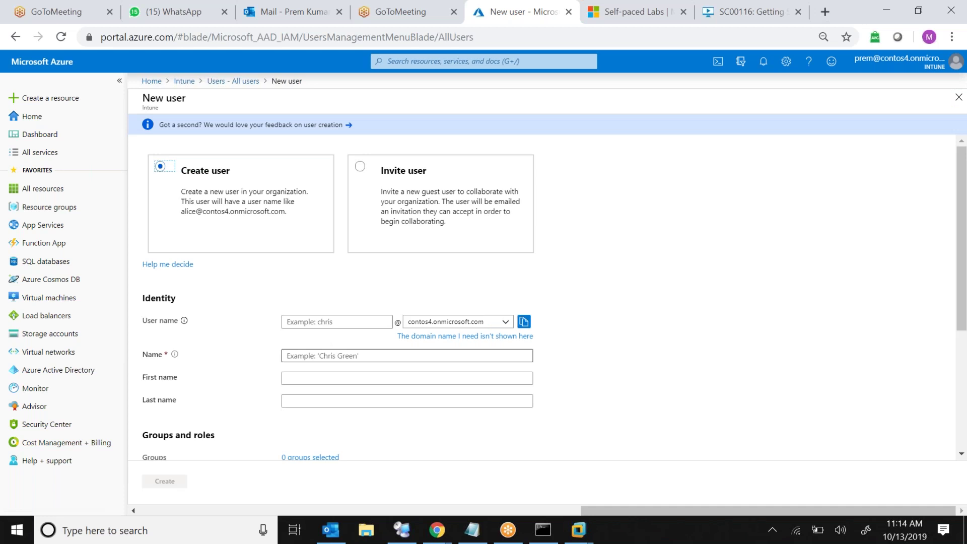
left_click(651, 358)
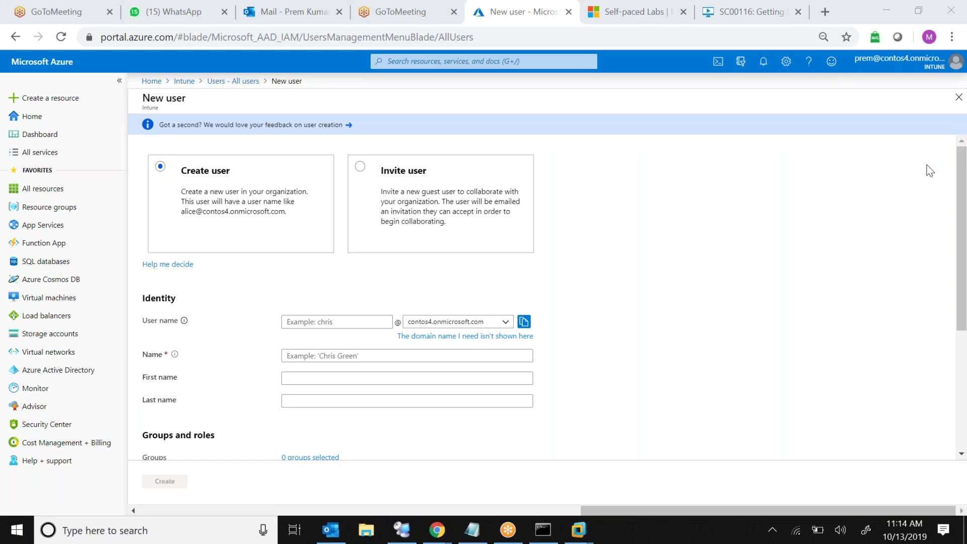
left_click_drag(961, 197, 962, 313)
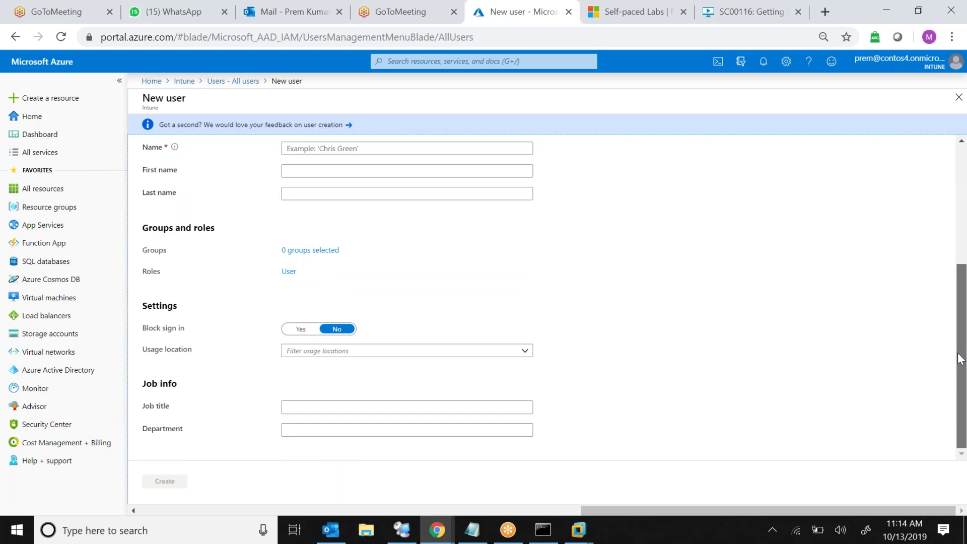
left_click_drag(965, 299, 742, 73)
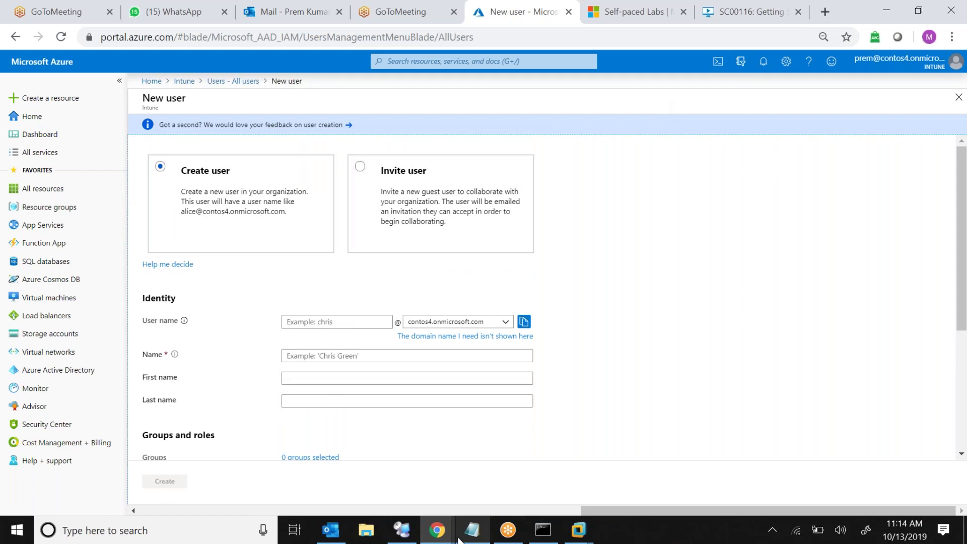
left_click(437, 530)
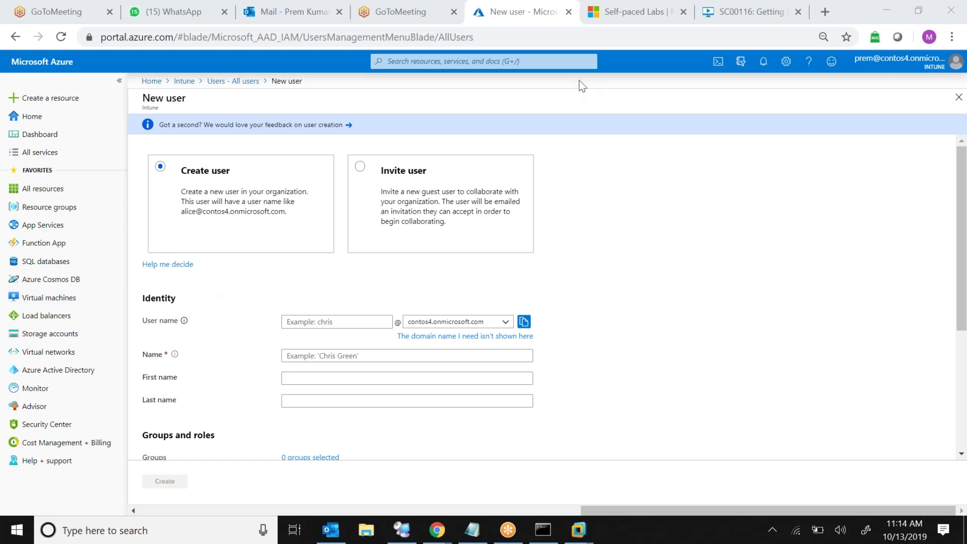
Load portal.office.com in a new browser tab
left_click(428, 15)
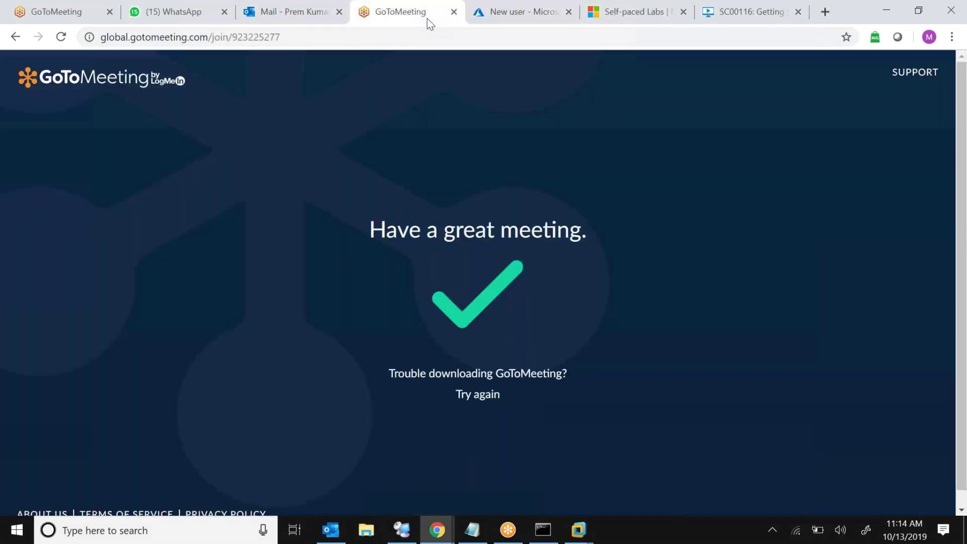
left_click(831, 8)
type("portal.")
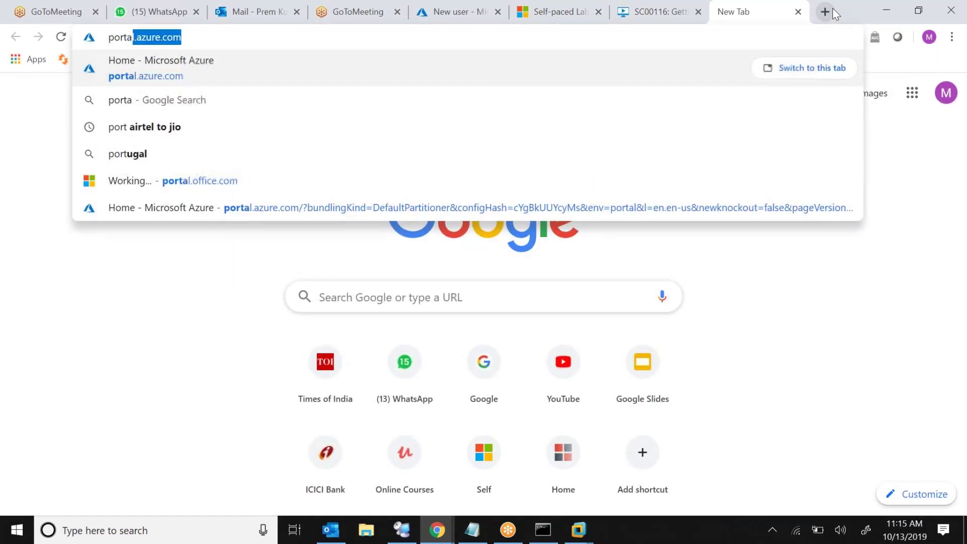
type("o")
key("Return")
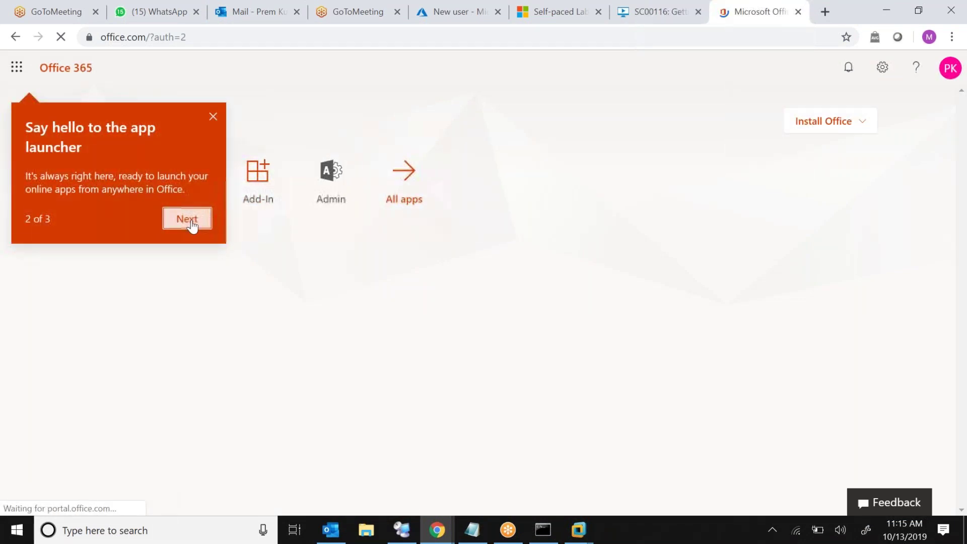
In the Microsoft 365 admin center, go to Users > Active users and start Add a user
left_click(189, 222)
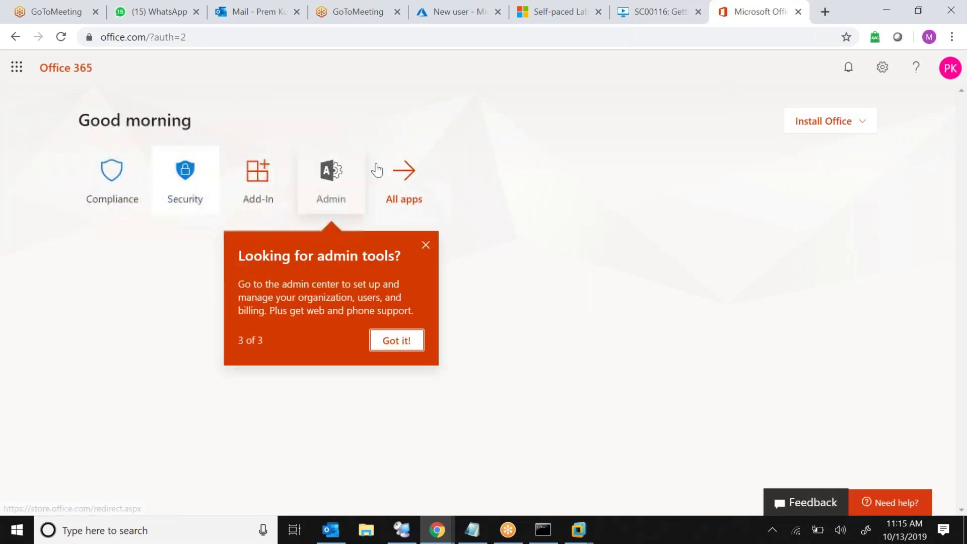
left_click(300, 172)
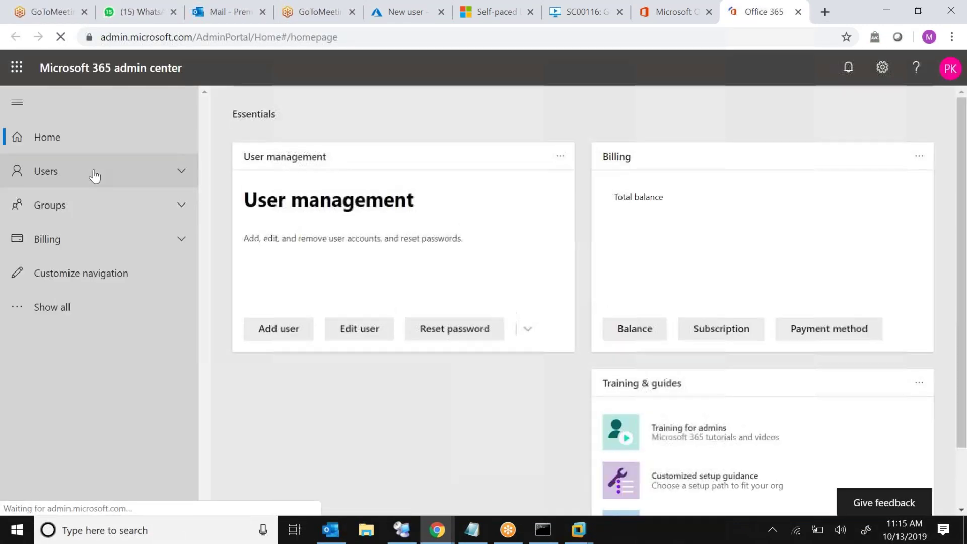
left_click(95, 175)
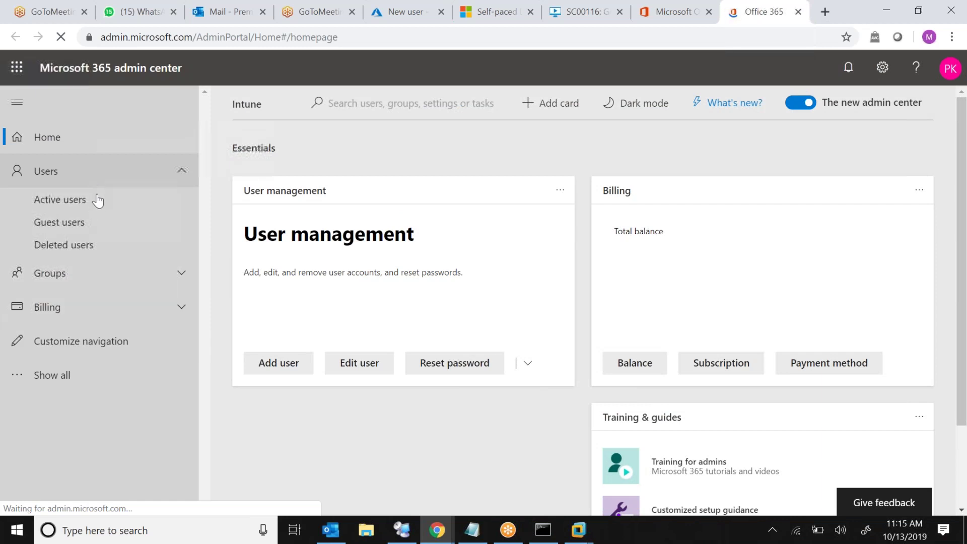
left_click(99, 205)
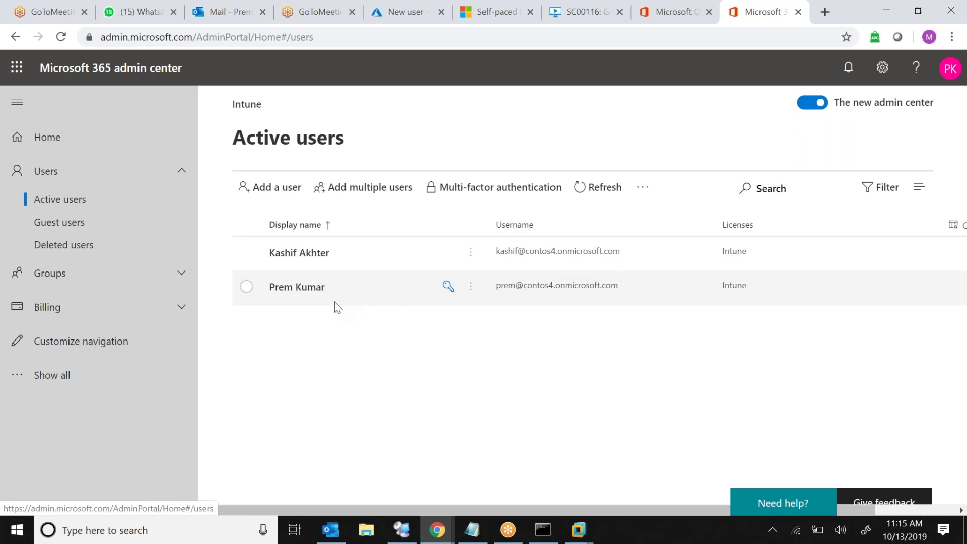
left_click(271, 194)
left_click(645, 253)
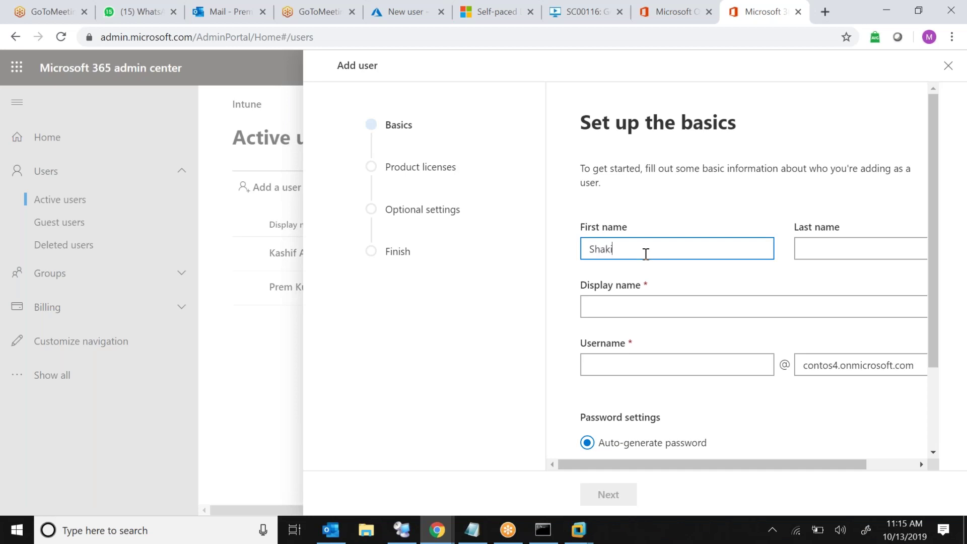
Fill in the new user's last name, username and display name
key("Tab")
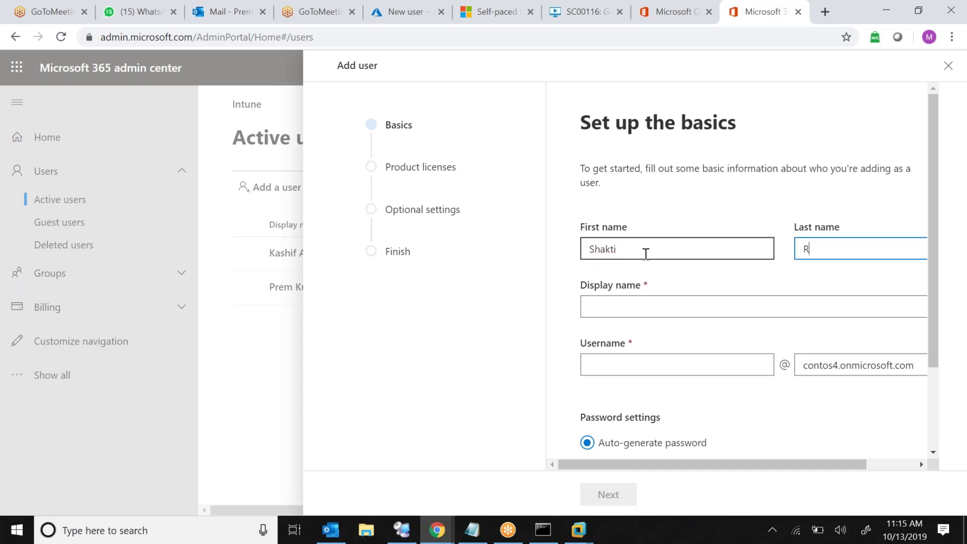
left_click(644, 371)
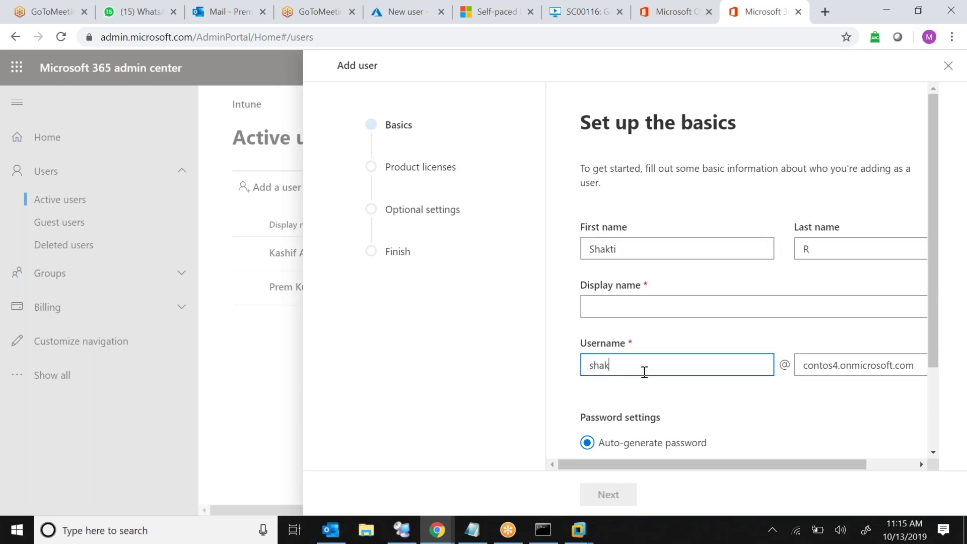
left_click(689, 302)
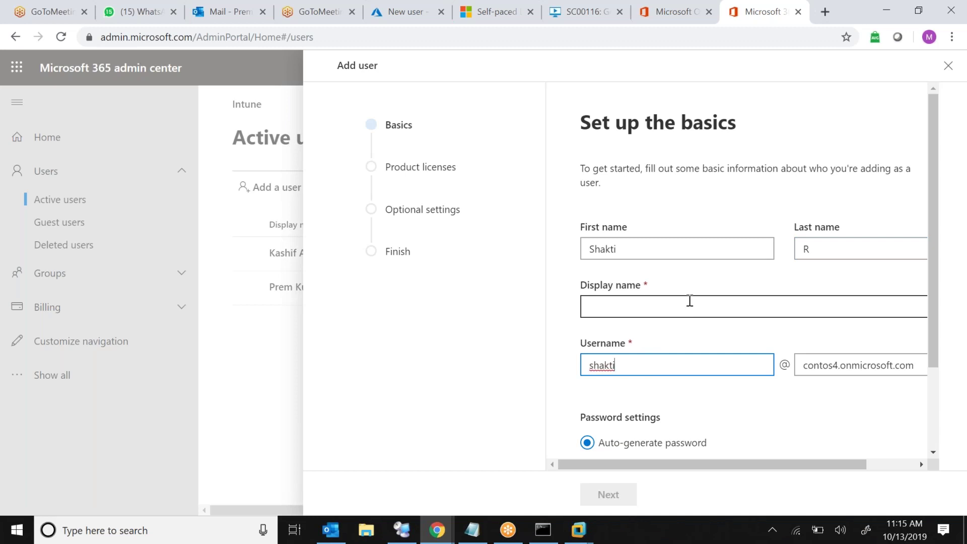
type("Shakti R")
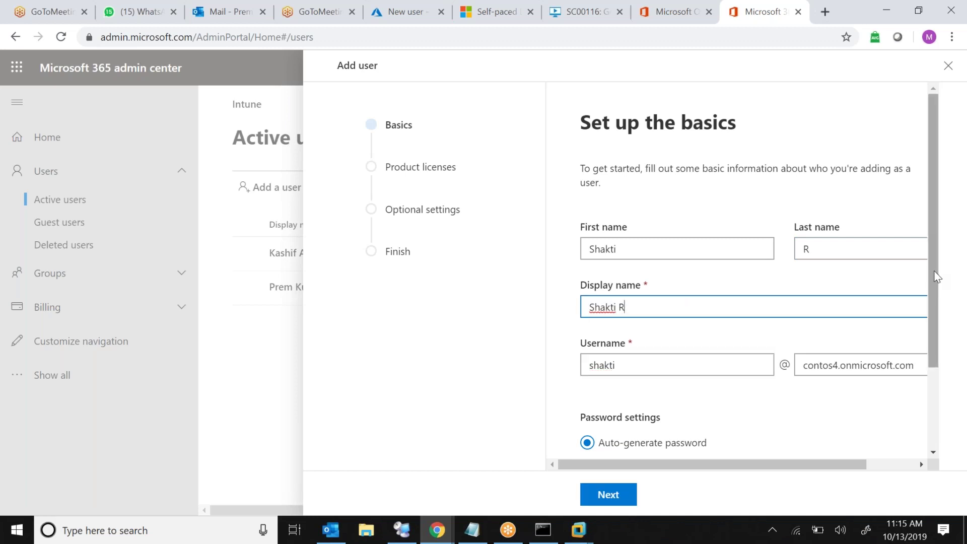
scroll(936, 282, "down", 2)
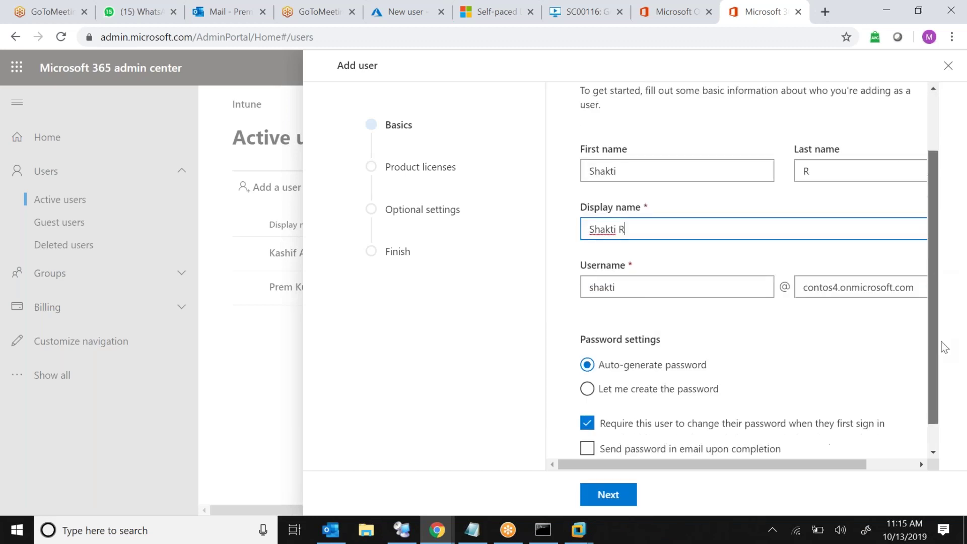
scroll(943, 347, "down", 1)
Paste a custom password from the notes and turn off the forced change at first sign-in
left_click(588, 359)
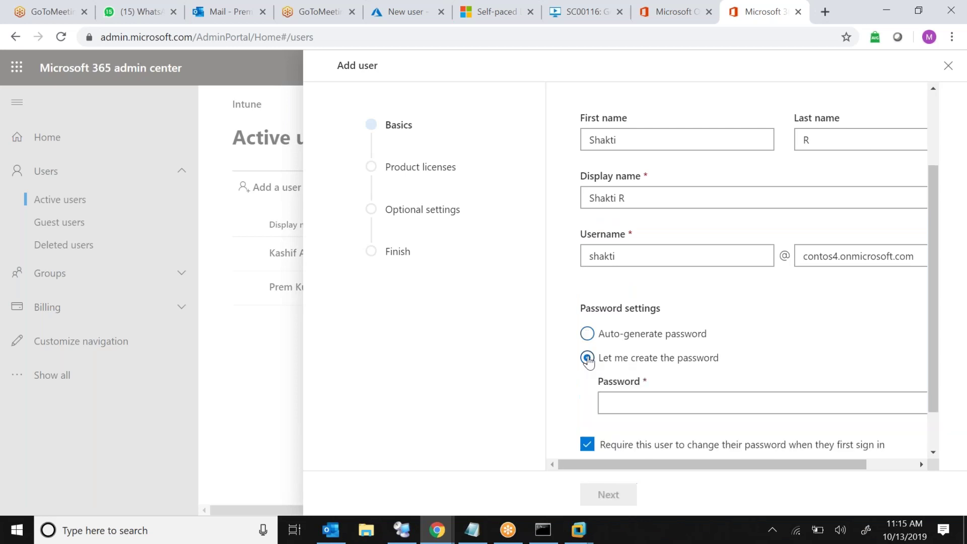
left_click(646, 405)
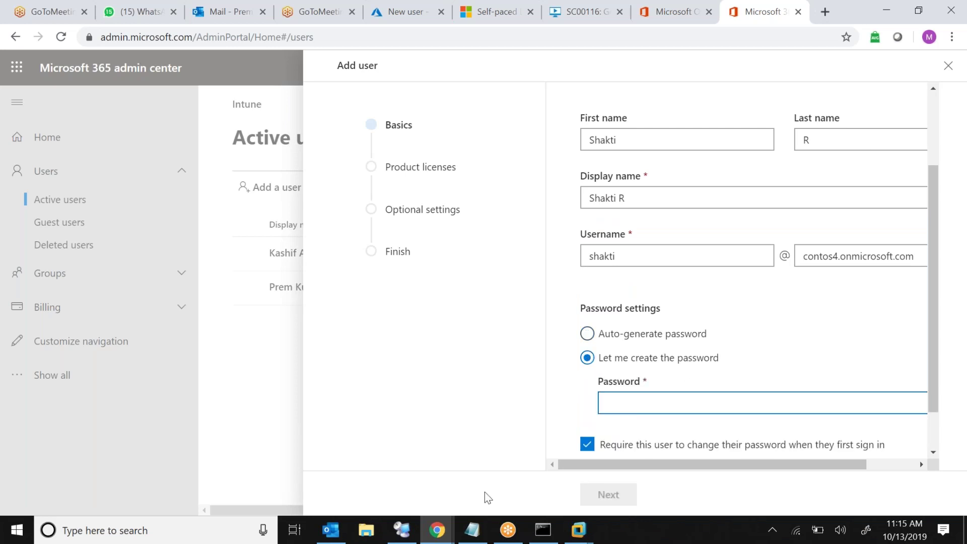
left_click(471, 536)
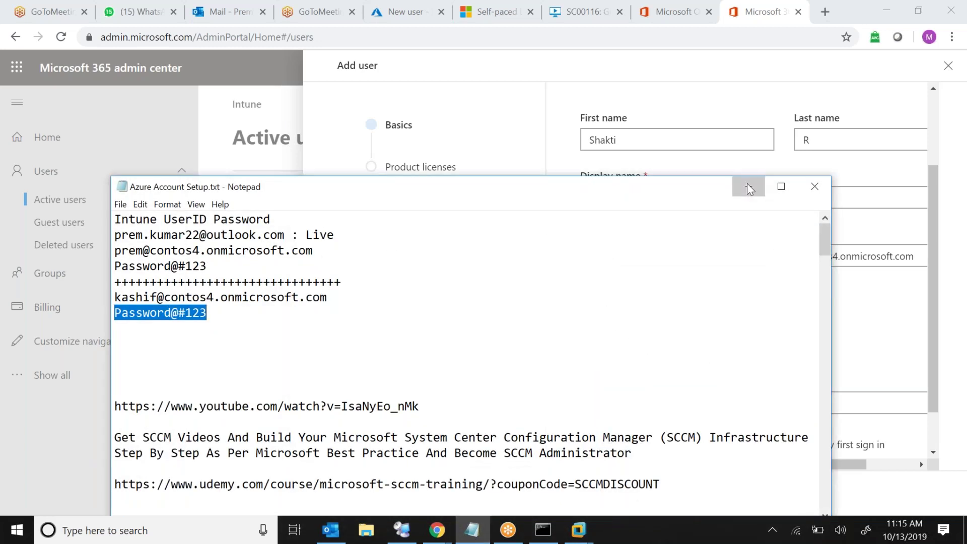
left_click(748, 189)
key("ctrl+v")
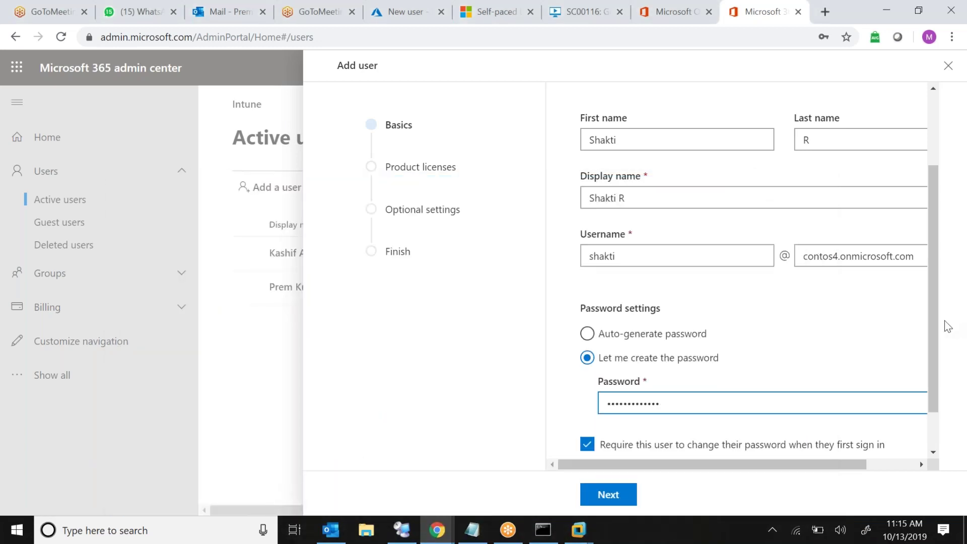
left_click_drag(931, 321, 929, 357)
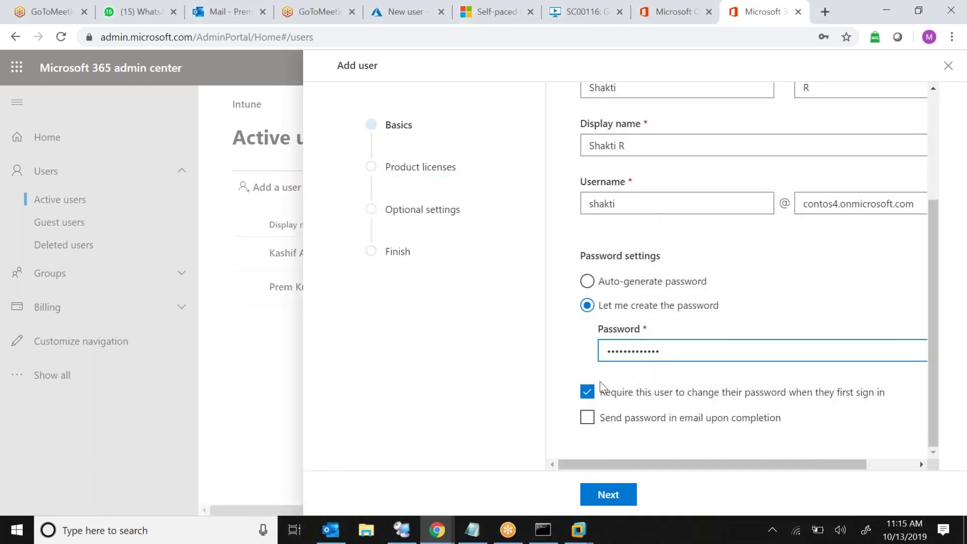
left_click(587, 394)
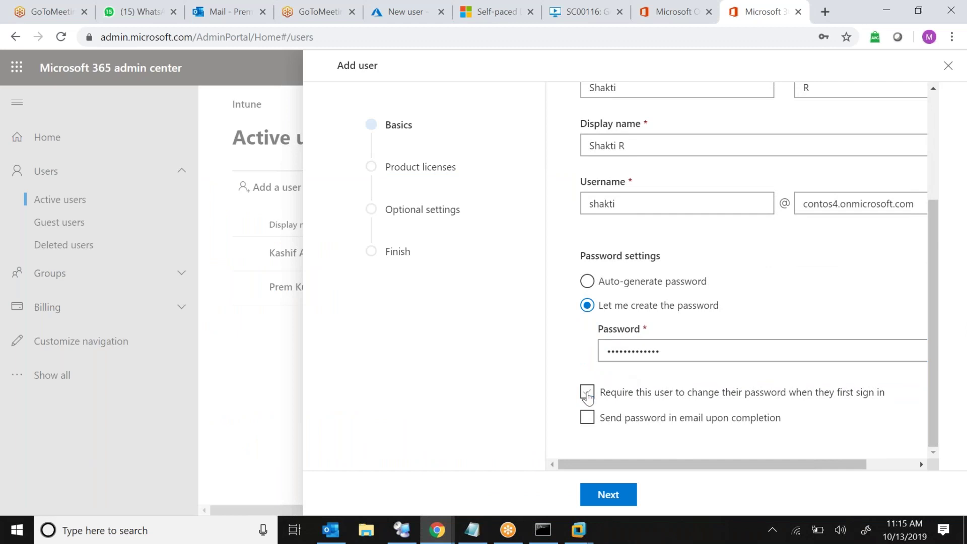
left_click(608, 495)
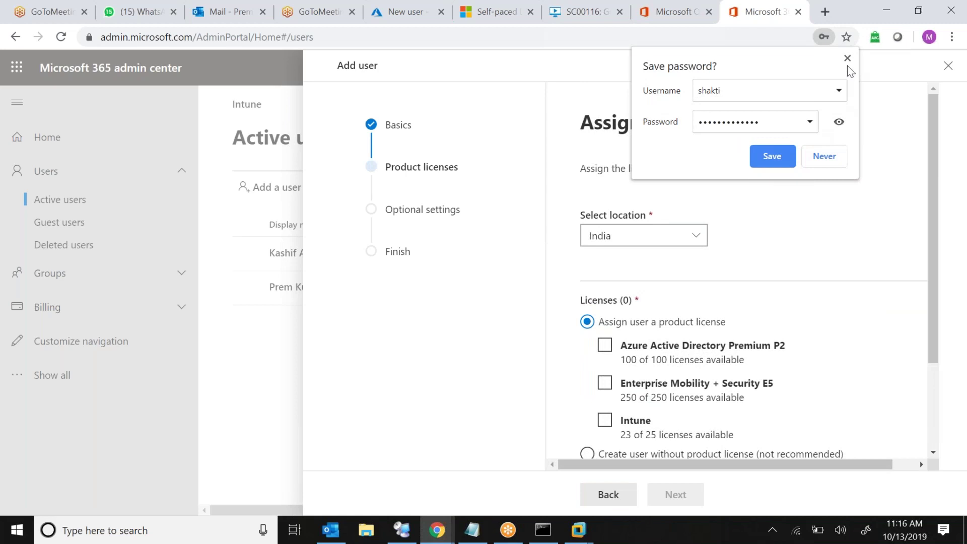
Dismiss the save-password prompt and set the user's location to Switzerland
left_click(847, 59)
left_click(644, 244)
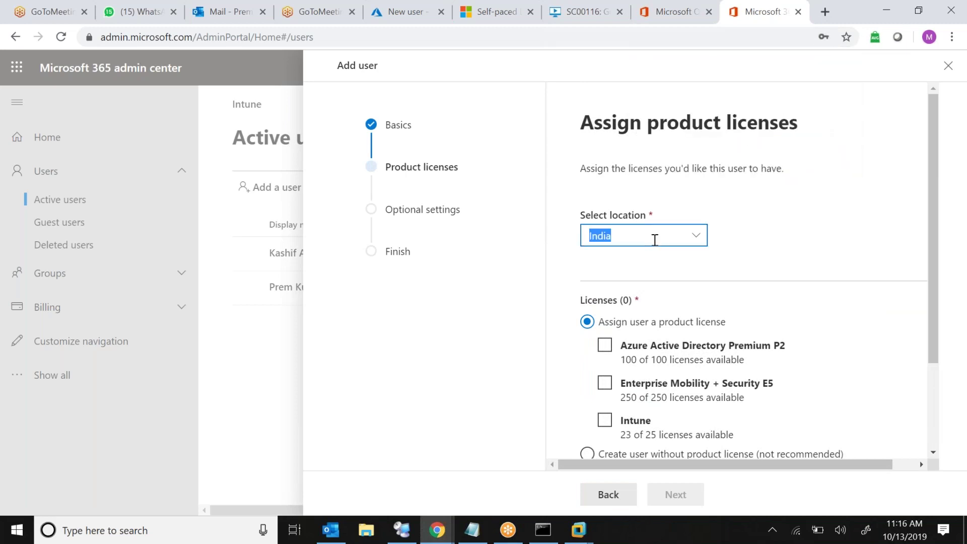
left_click(655, 240)
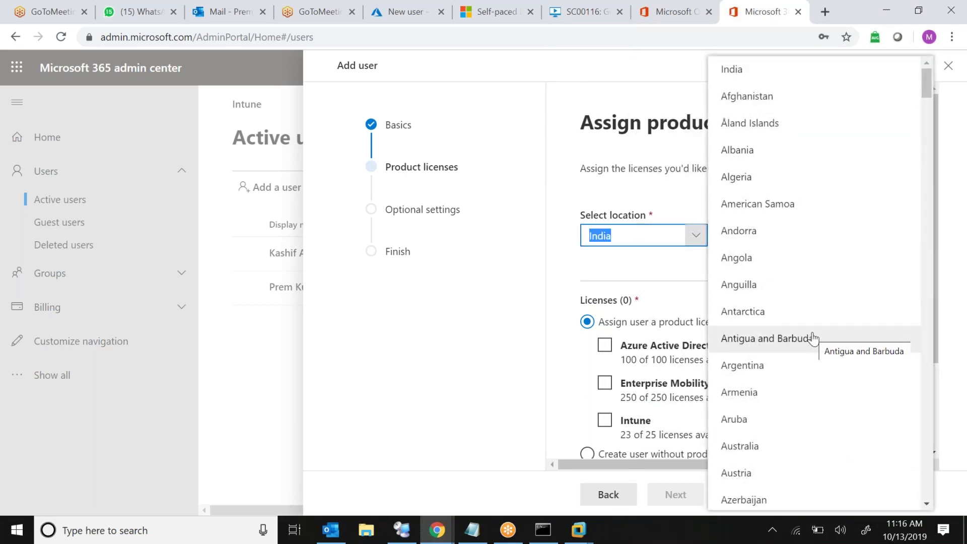
type("utlying Islands")
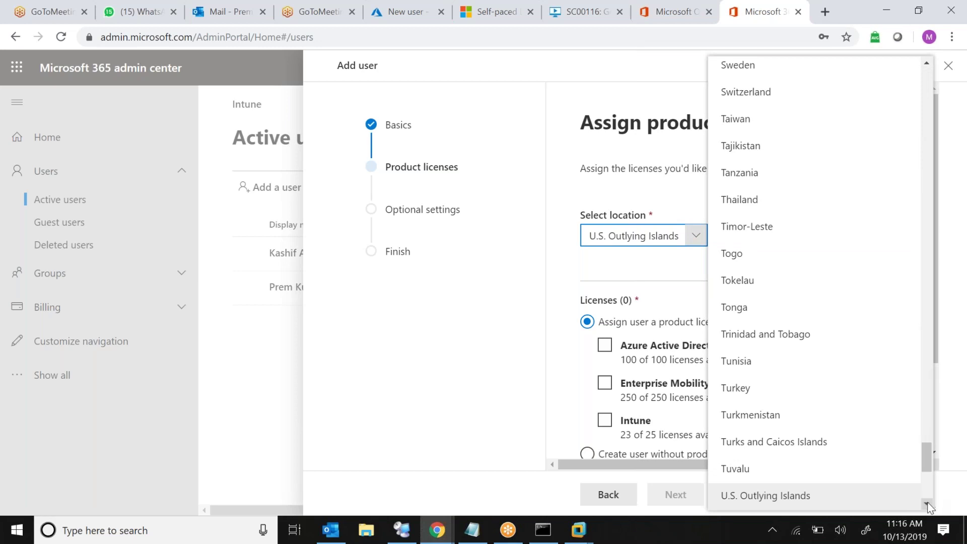
left_click(926, 504)
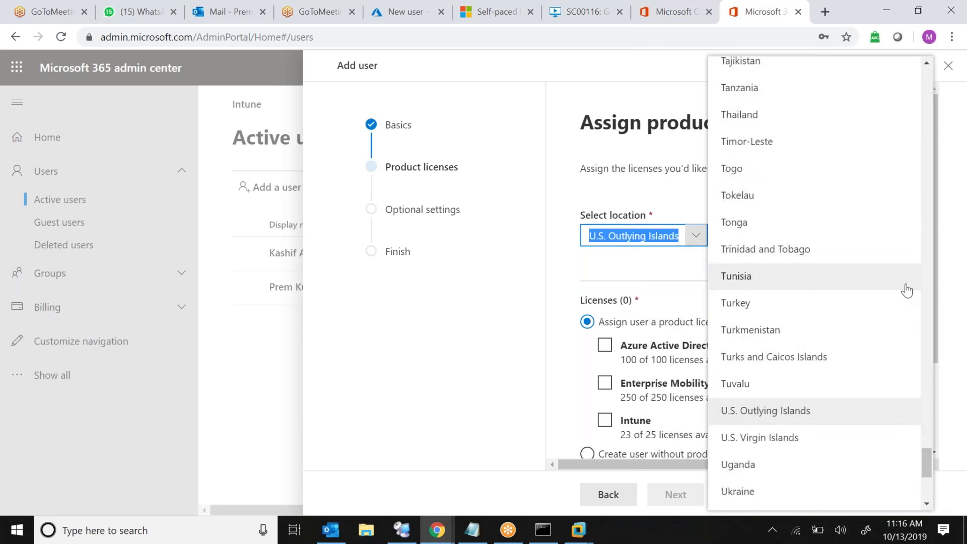
type("s")
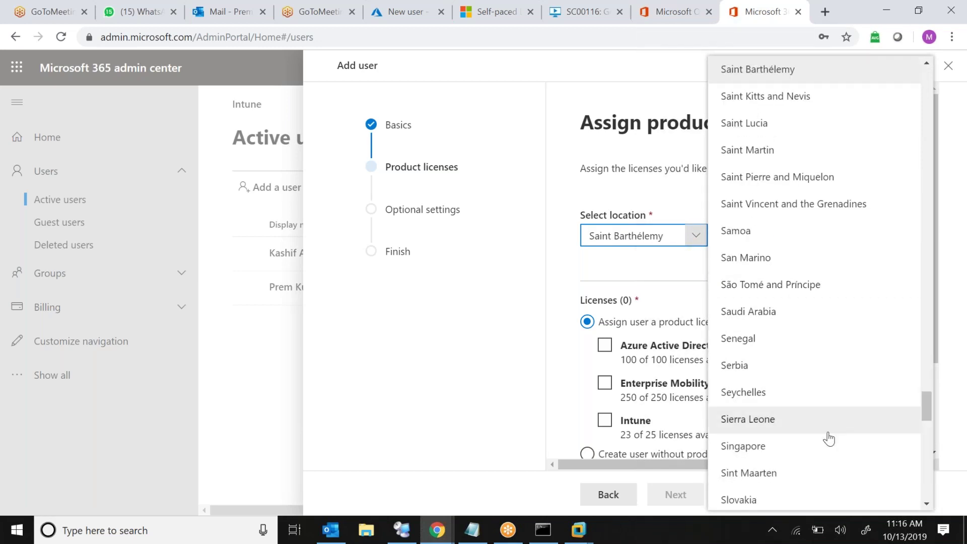
left_click(927, 504)
left_click_drag(927, 504, 926, 504)
left_click(751, 396)
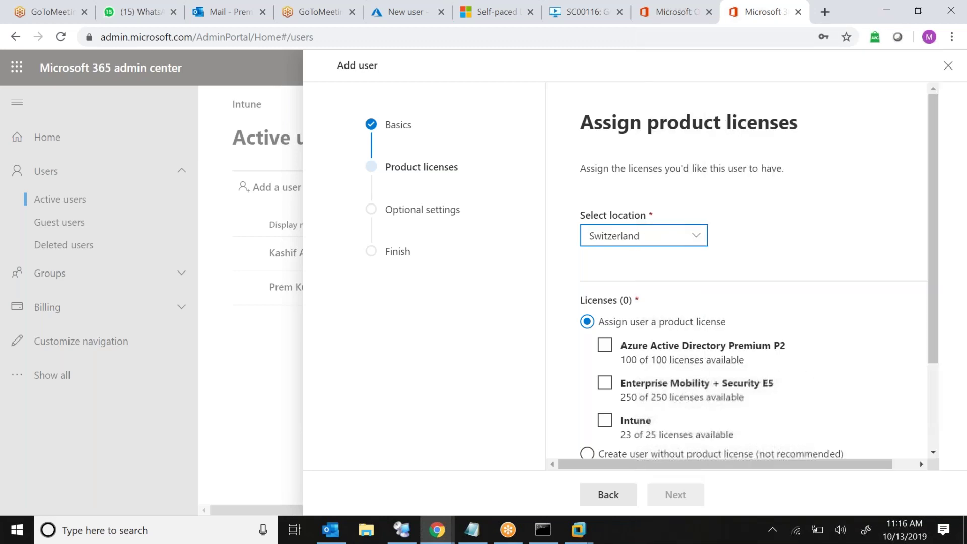
left_click_drag(934, 330, 935, 413)
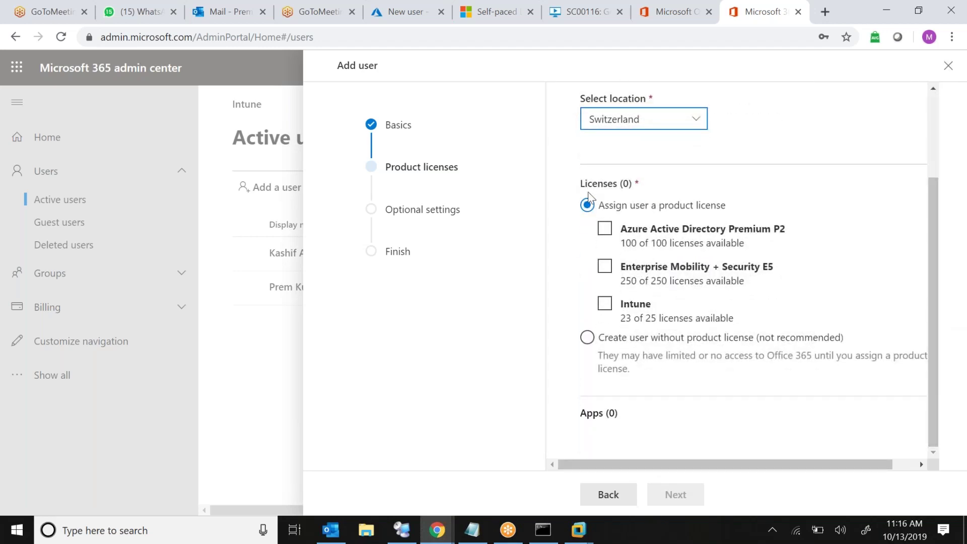
Choose 'Create user without product license' and finish adding the user
left_click(587, 337)
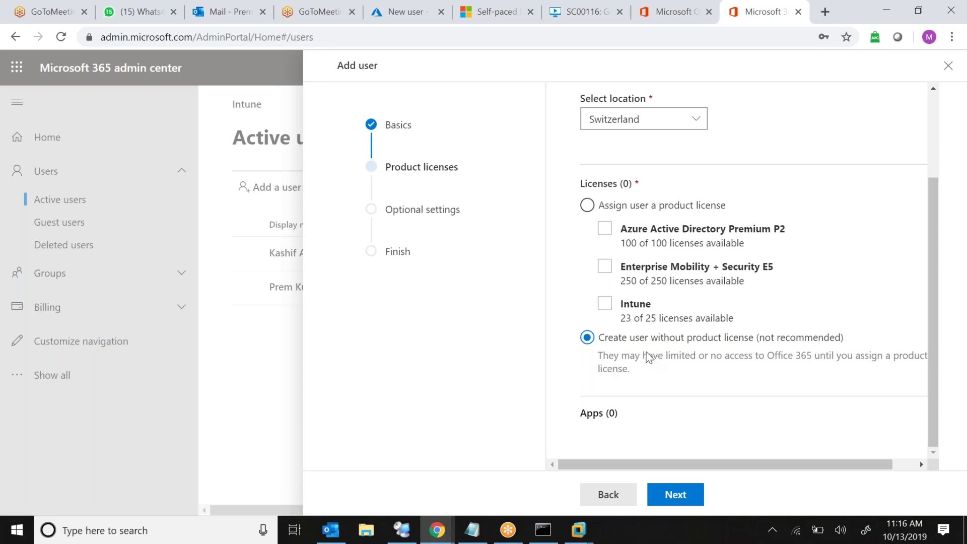
left_click(665, 497)
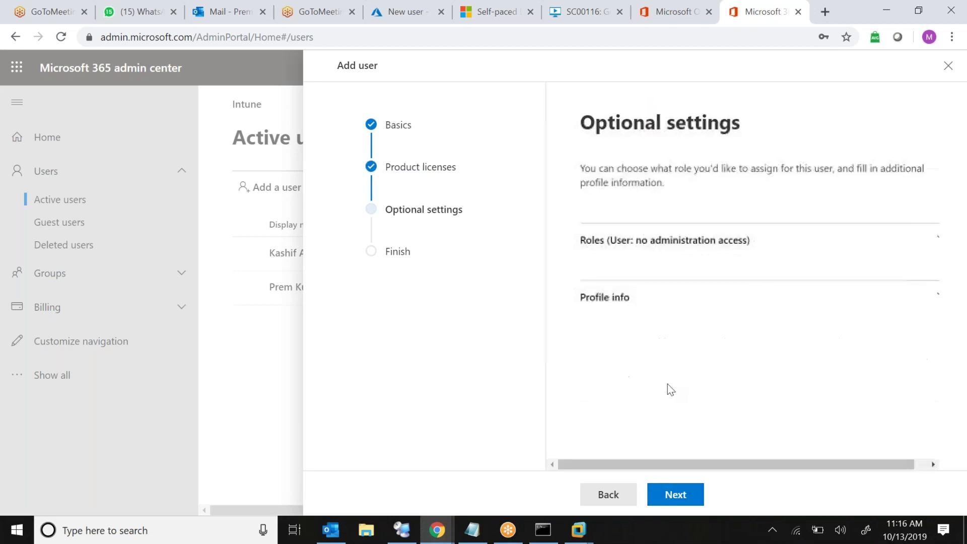
left_click(665, 496)
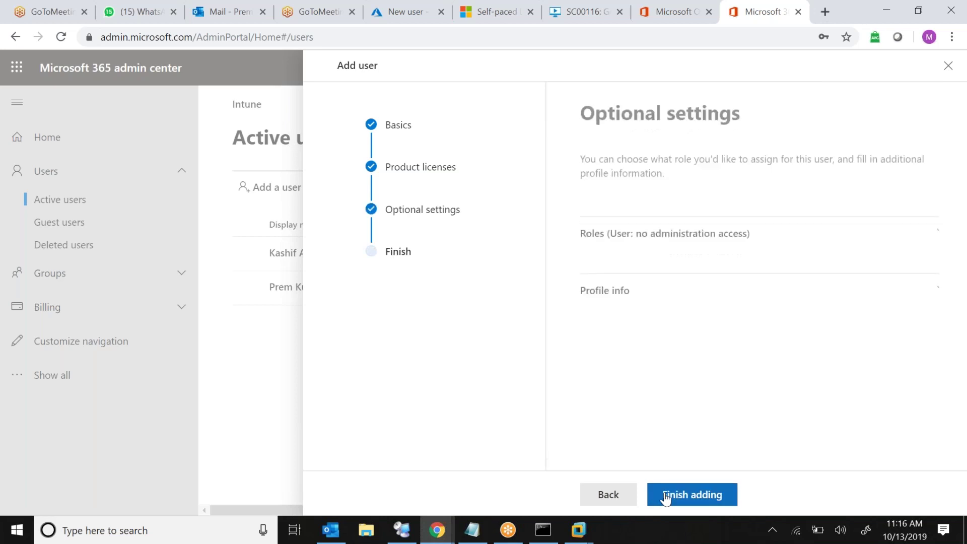
left_click(666, 496)
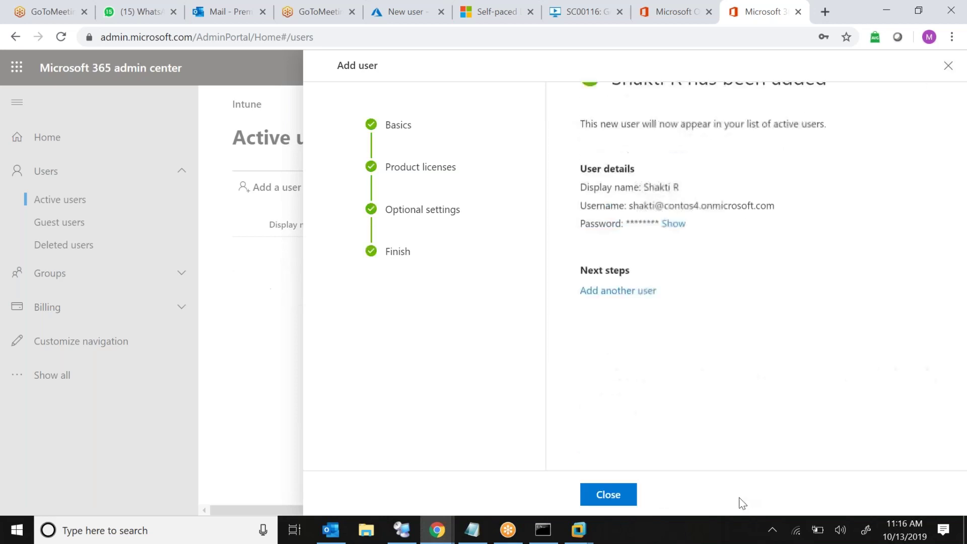
left_click(608, 494)
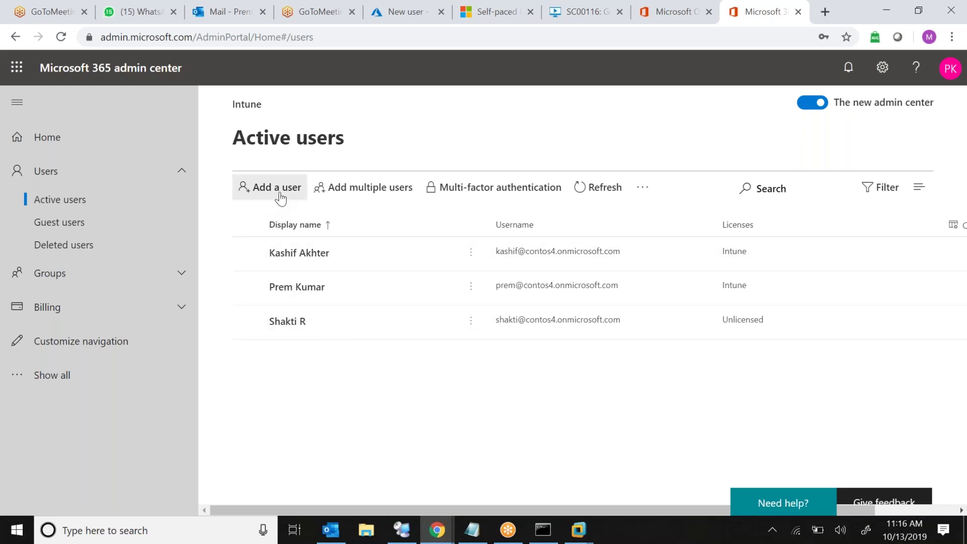
Start a second new user and enter their first name and username
left_click(276, 194)
left_click(618, 240)
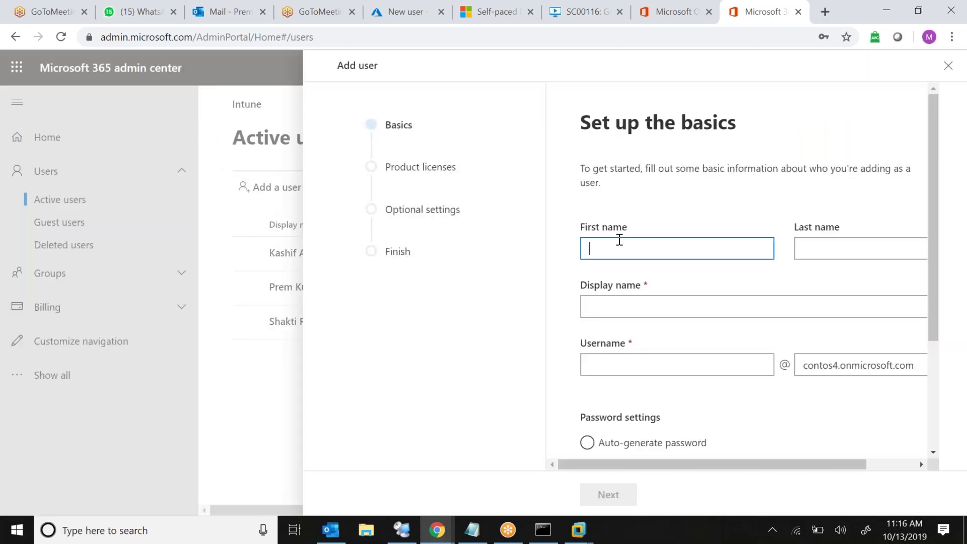
key("Tab")
key("Tab")
key("Tab")
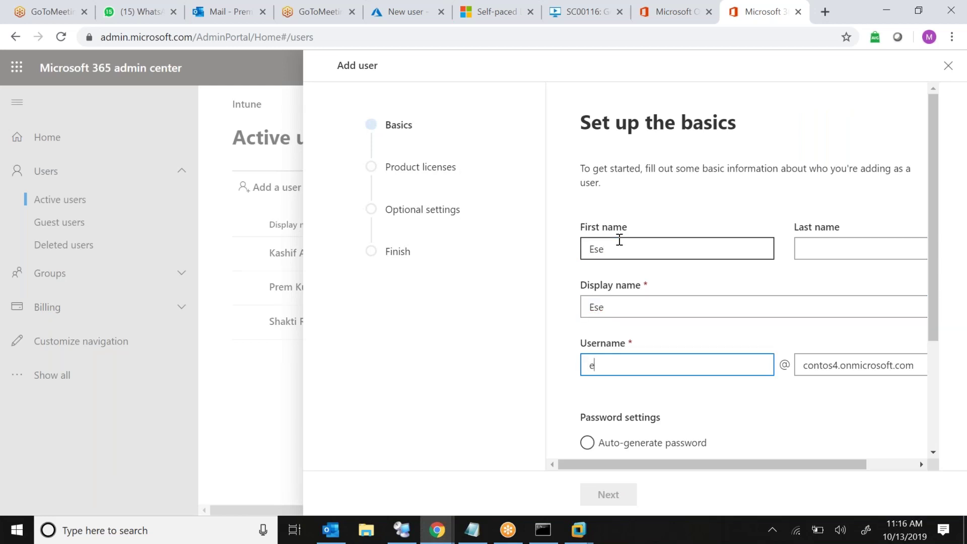
left_click_drag(935, 231, 929, 338)
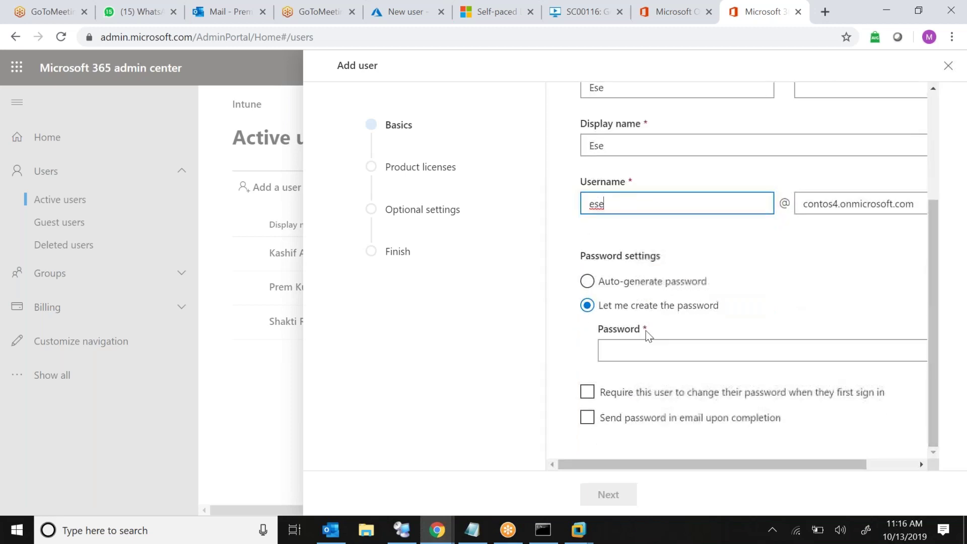
Paste the custom password from the notes and continue to Product licenses
left_click(626, 347)
left_click(470, 534)
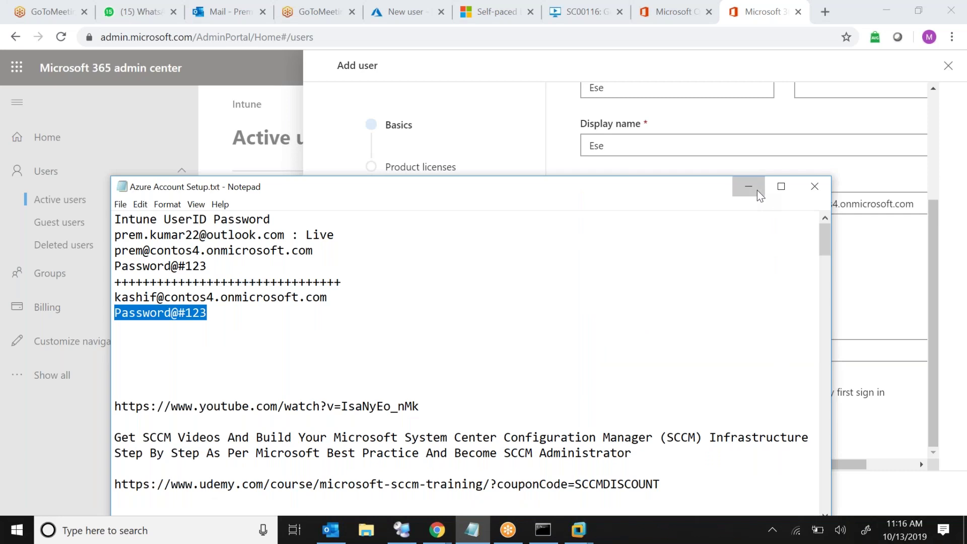
left_click(757, 191)
left_click(666, 350)
key("ctrl+v")
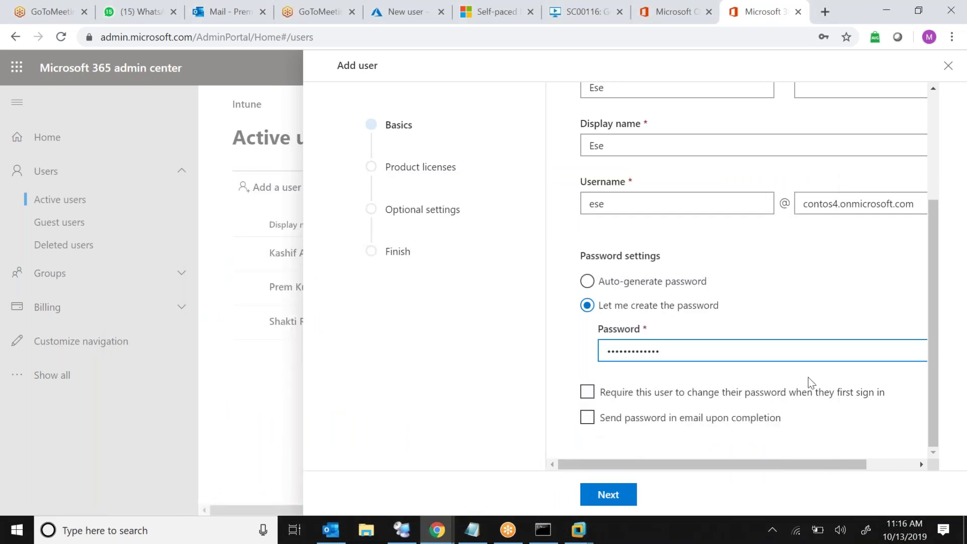
left_click(610, 494)
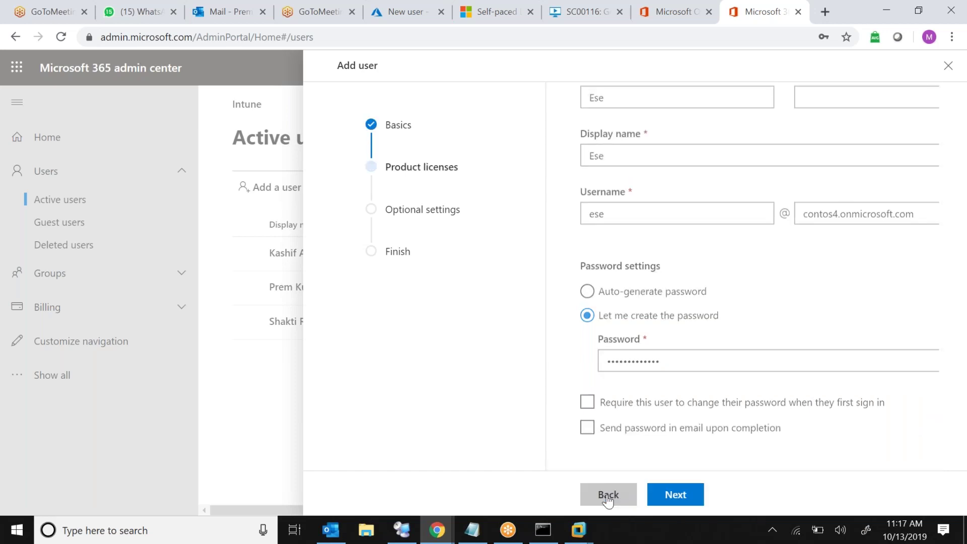
Set the second user's location to United Kingdom
left_click(699, 240)
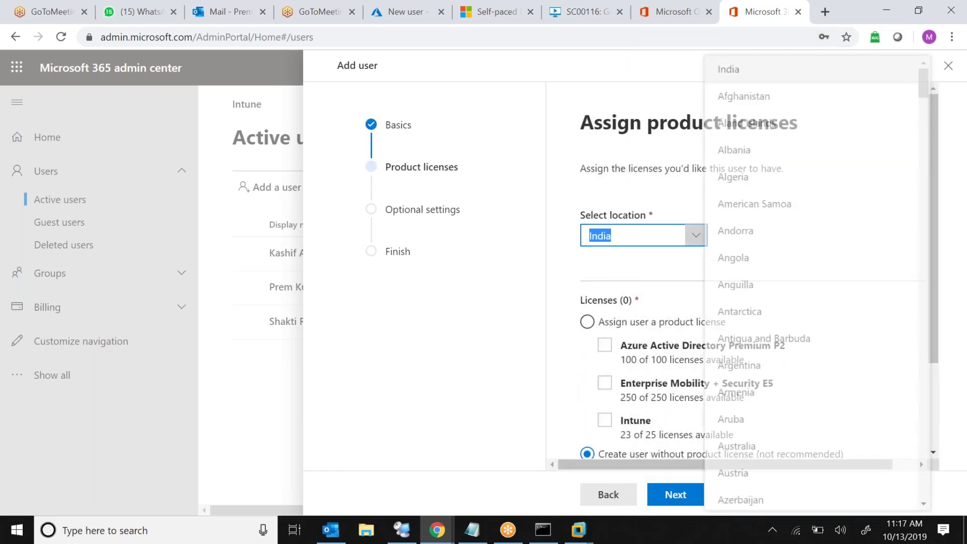
key("u")
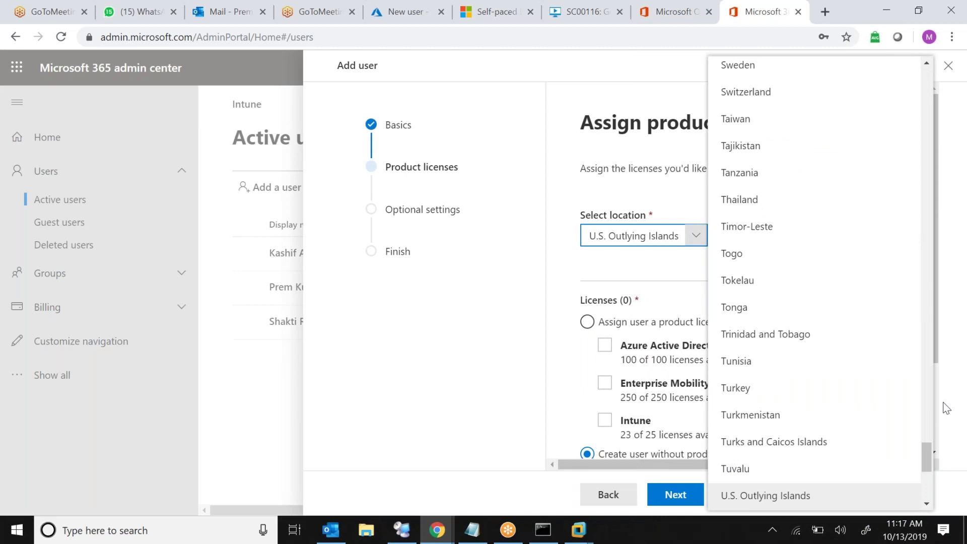
left_click(927, 503)
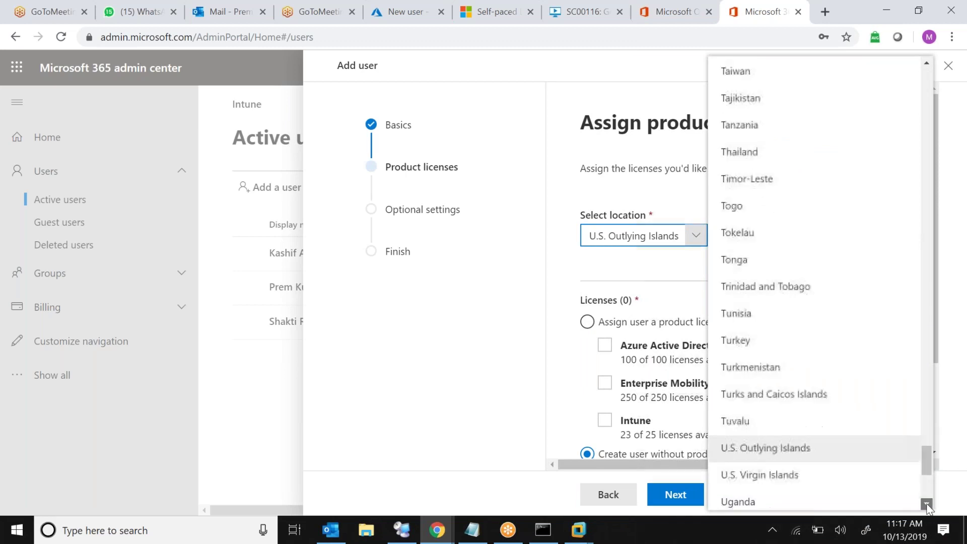
left_click(927, 504)
left_click(927, 504)
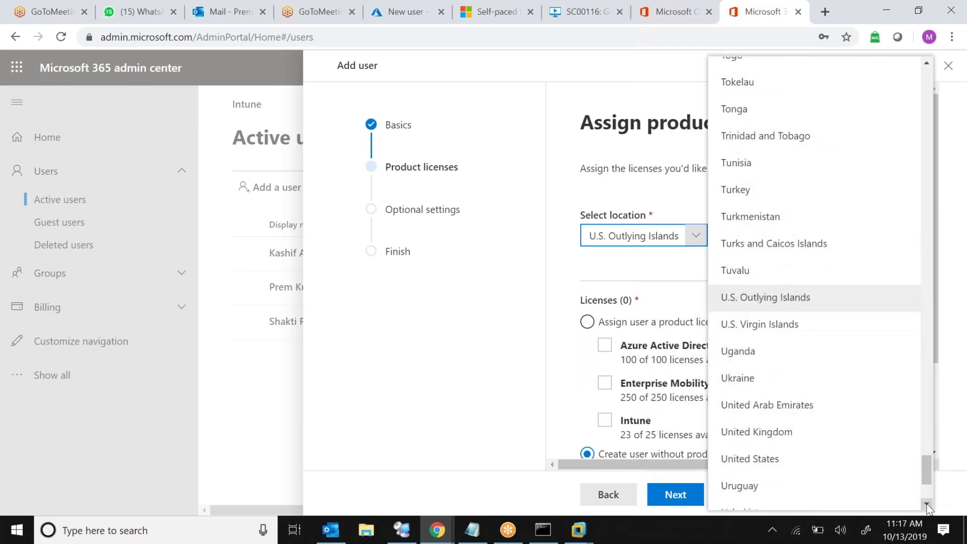
left_click(830, 436)
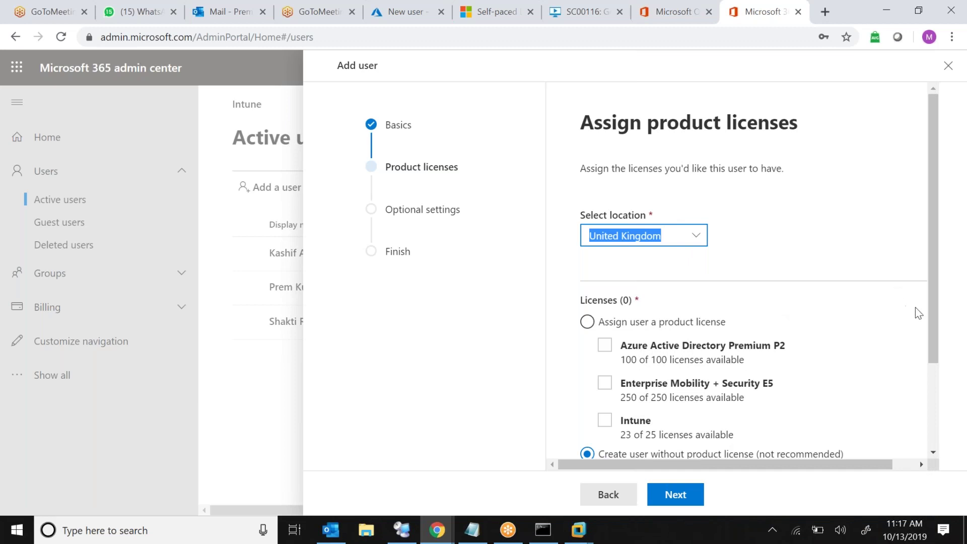
scroll(929, 327, "down", 2)
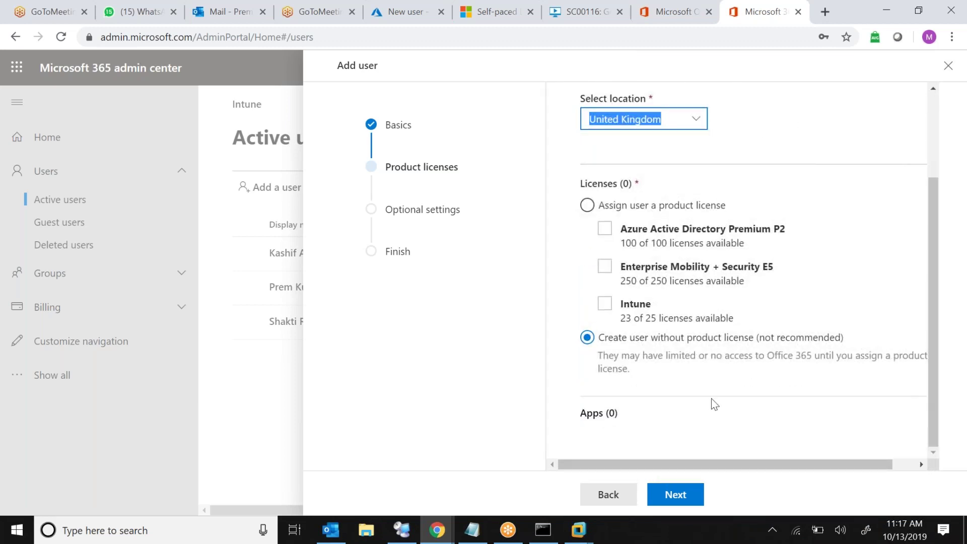
Step through Product licenses and Optional settings, finish adding the user, and close
left_click(677, 498)
left_click(677, 499)
left_click(677, 496)
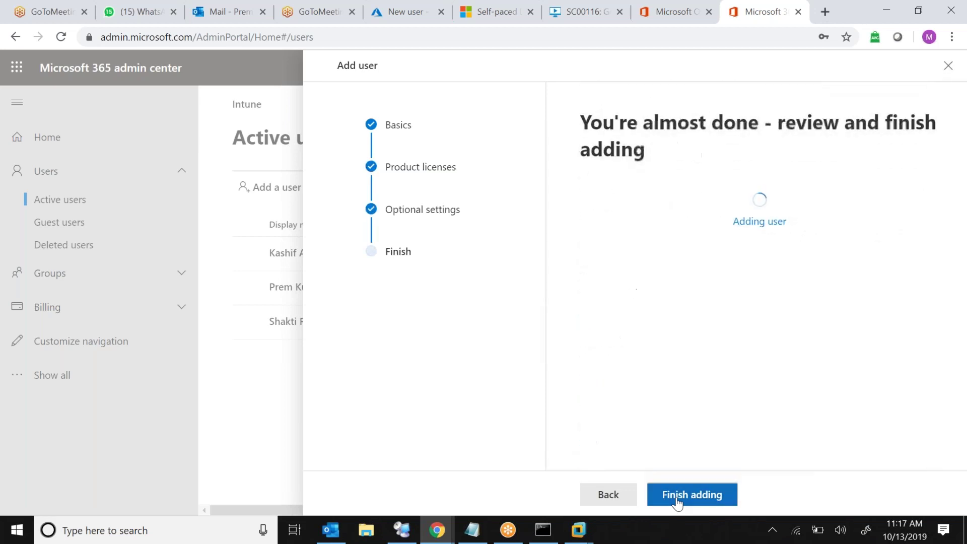
left_click(600, 496)
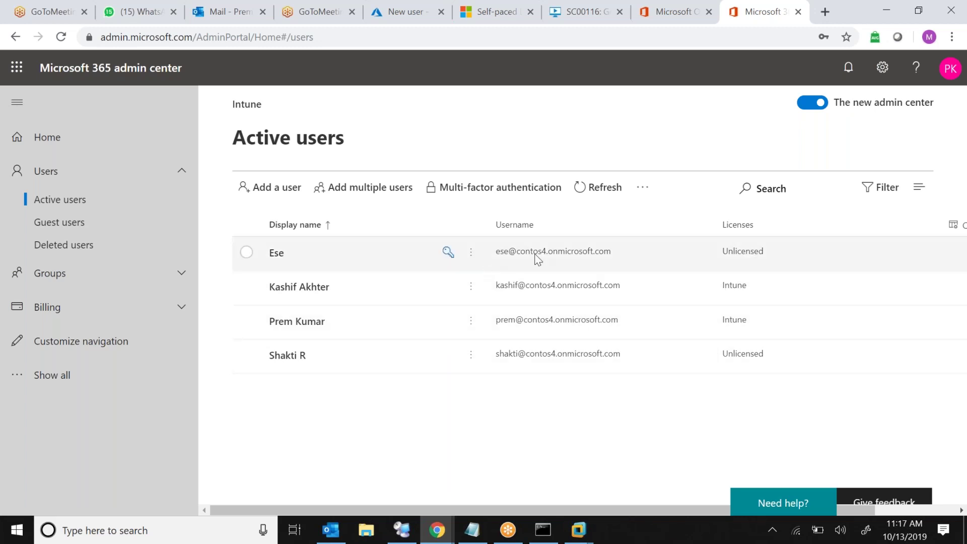
Review the new user's Licenses and Apps tab, then switch to the Azure portal tab
left_click(278, 256)
left_click(691, 254)
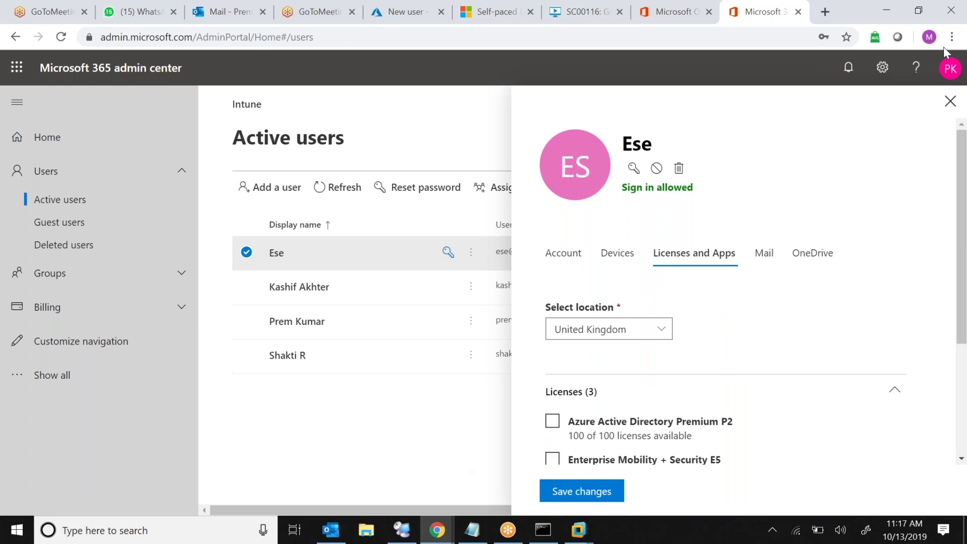
left_click(950, 101)
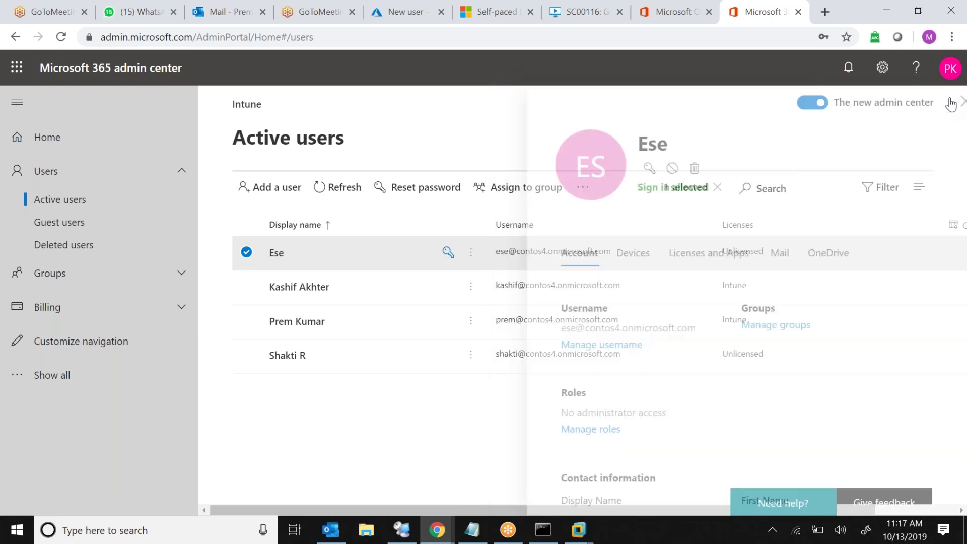
left_click(592, 16)
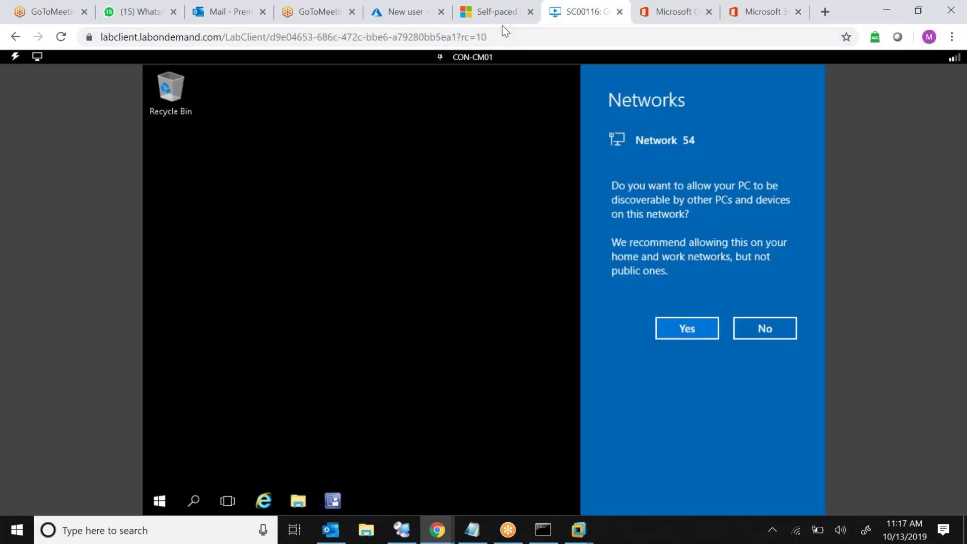
left_click(410, 18)
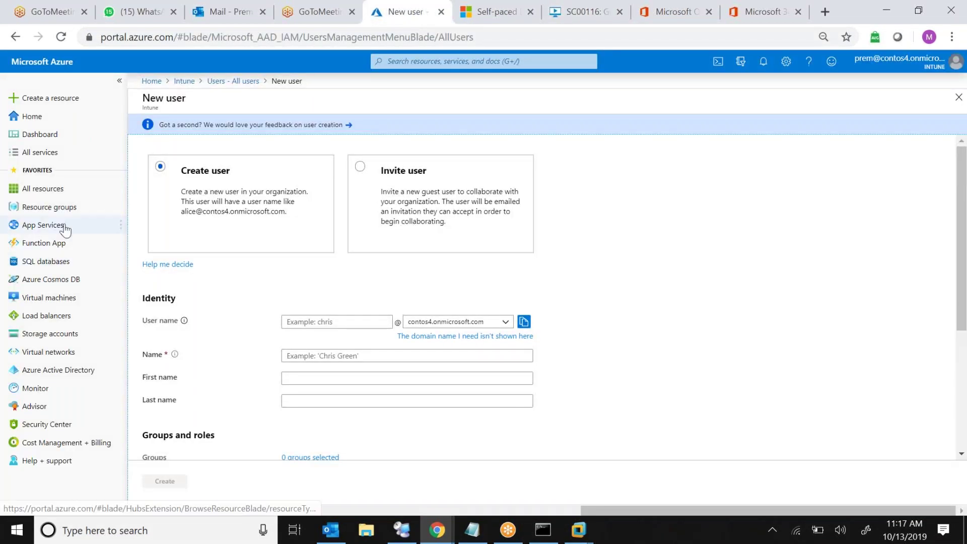
Go through Azure Active Directory > Groups to the Intune License group's Members list
left_click(78, 369)
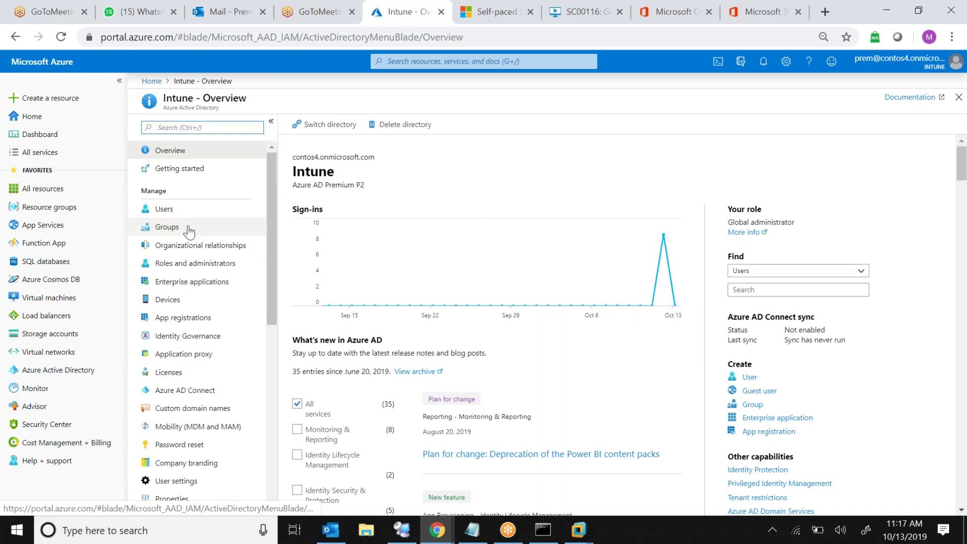
left_click(188, 229)
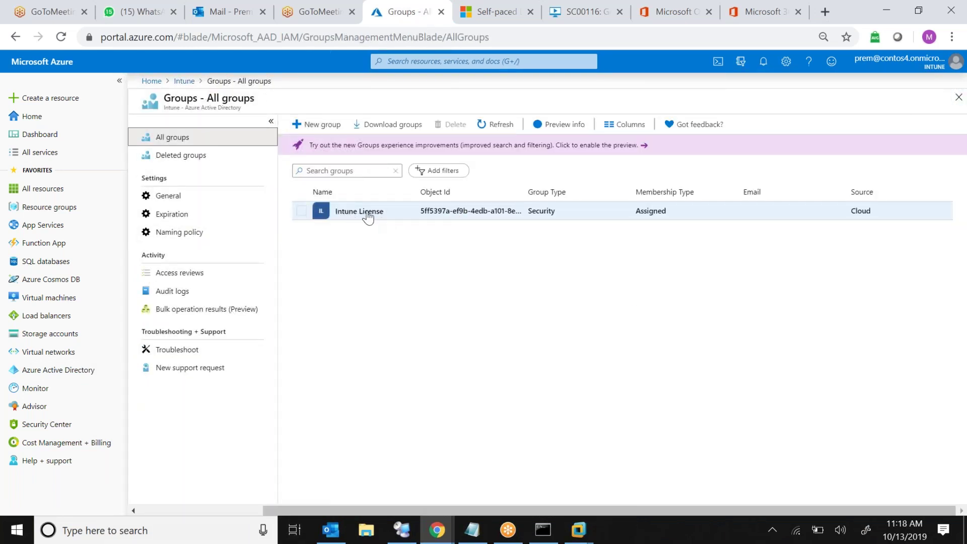
left_click(368, 214)
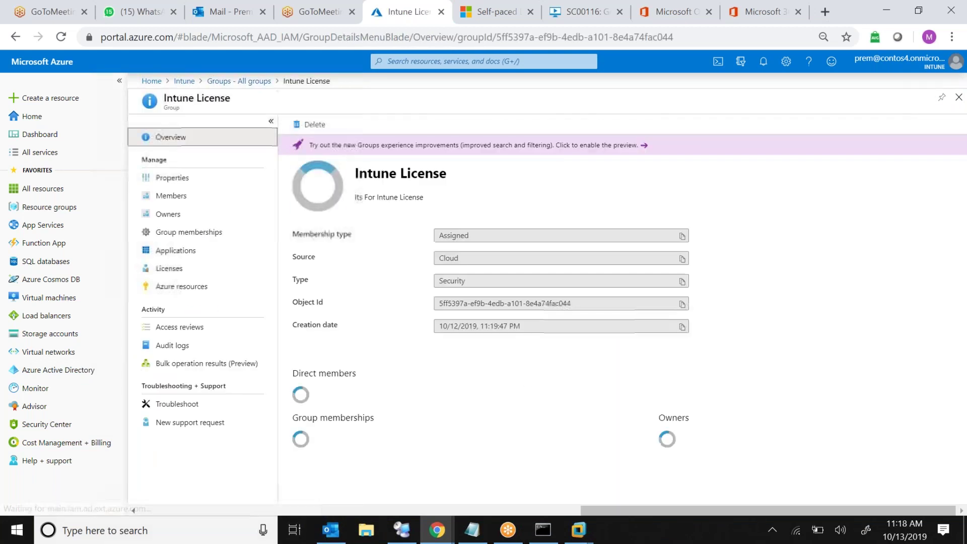
left_click(196, 201)
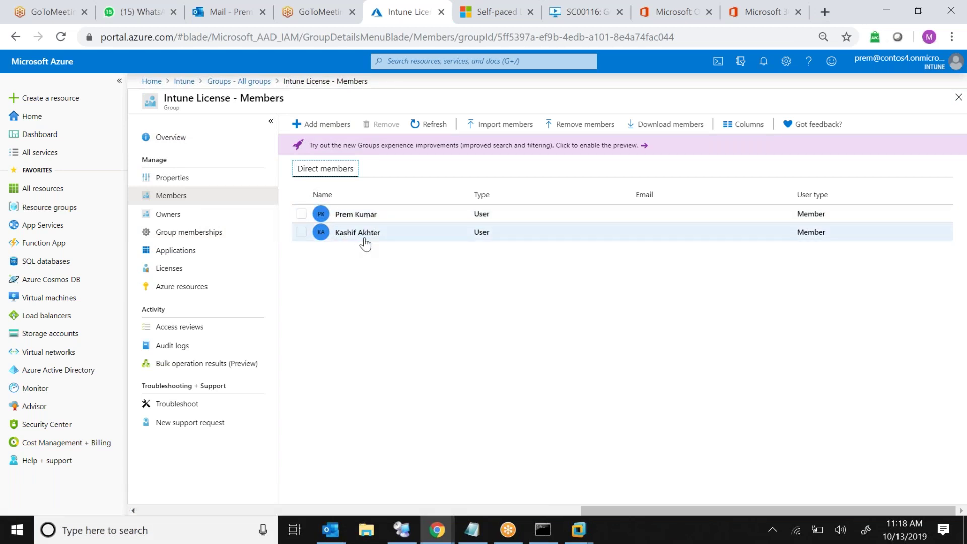
Add both new users as Intune License members, then go back to All groups
left_click(322, 124)
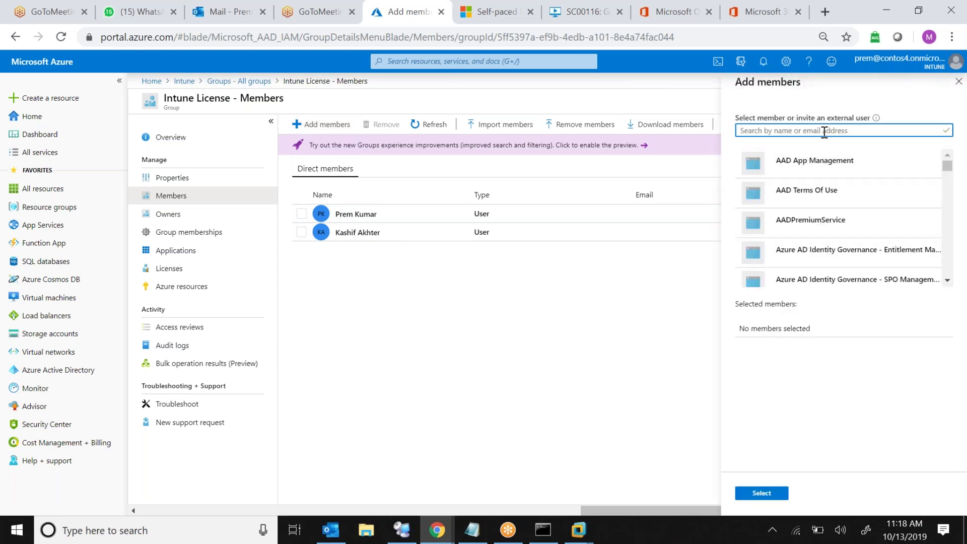
type("ese")
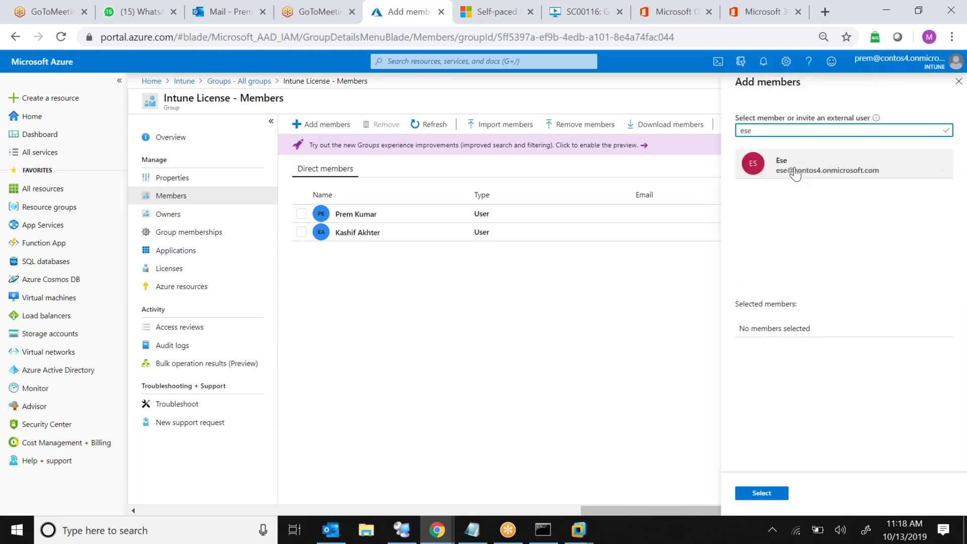
left_click(779, 175)
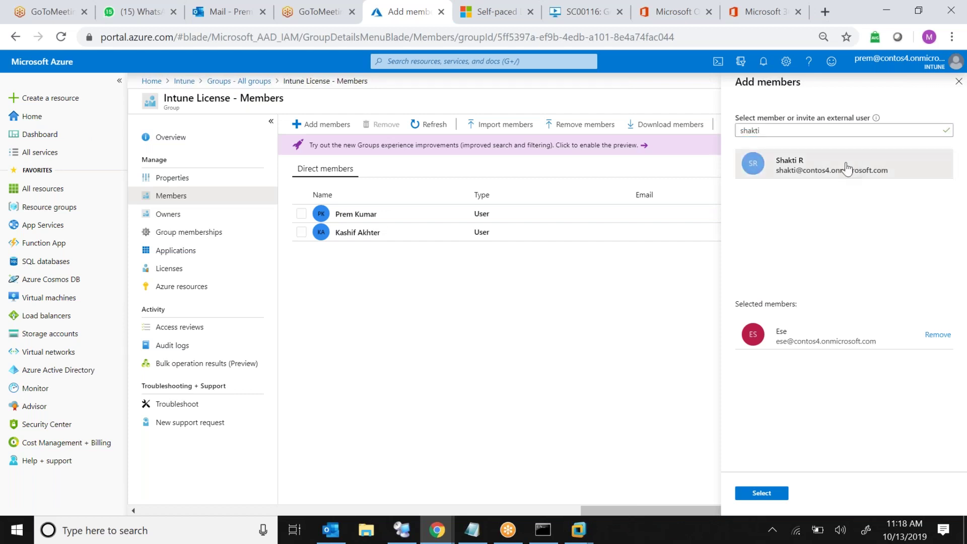
left_click(843, 164)
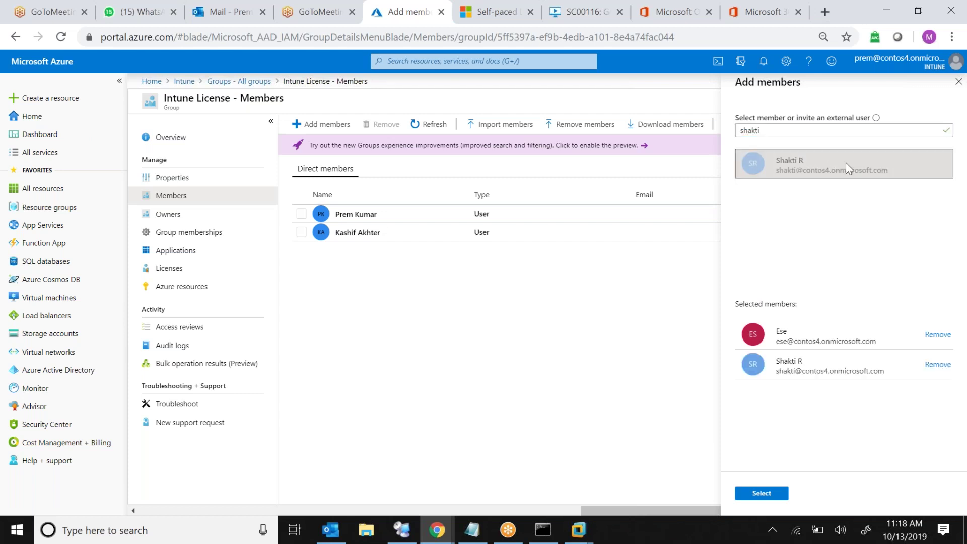
left_click(774, 498)
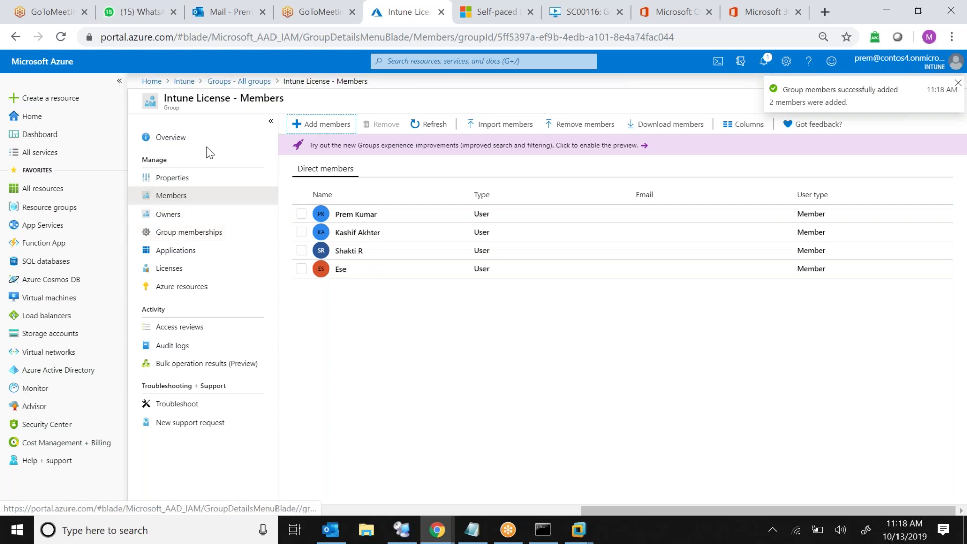
left_click(237, 82)
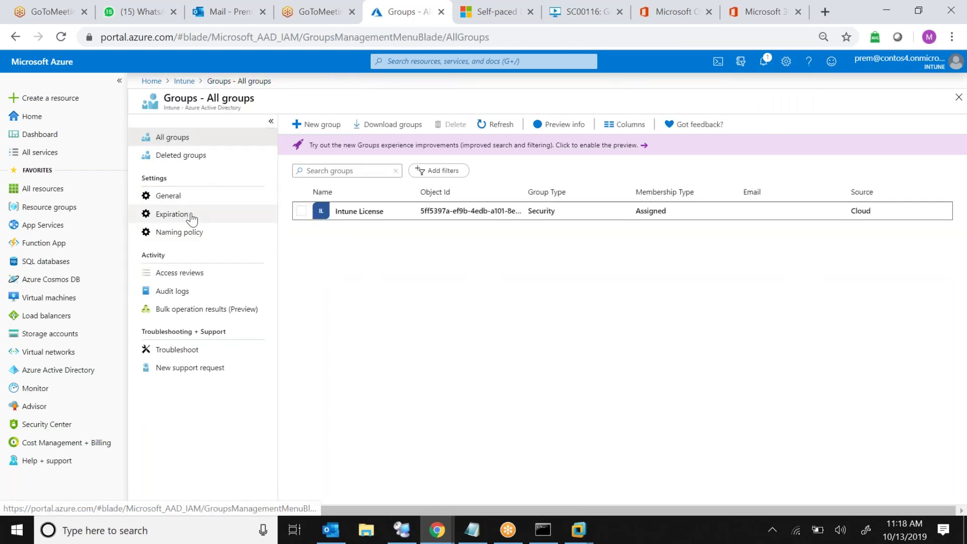
Create a new group named Test with one searched user as its member
left_click(184, 82)
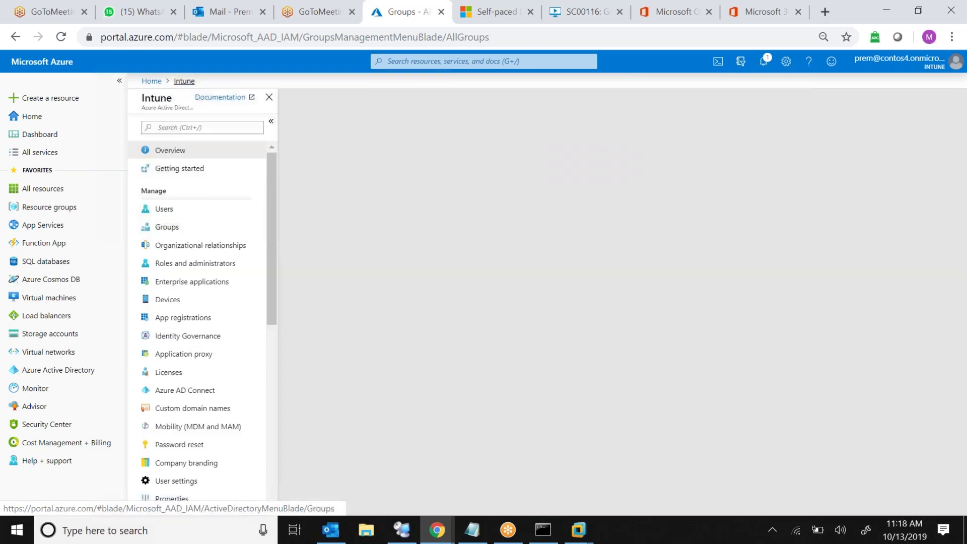
left_click(168, 229)
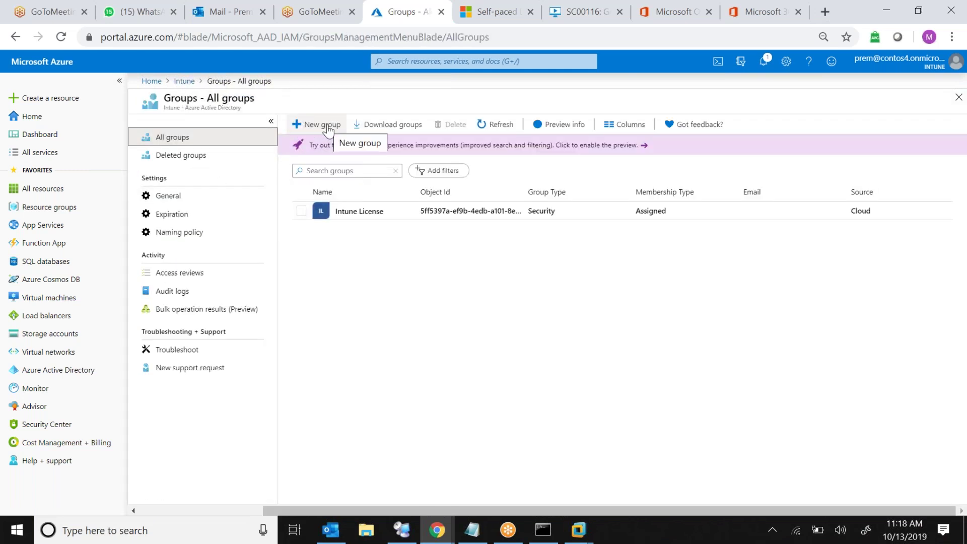
left_click(326, 125)
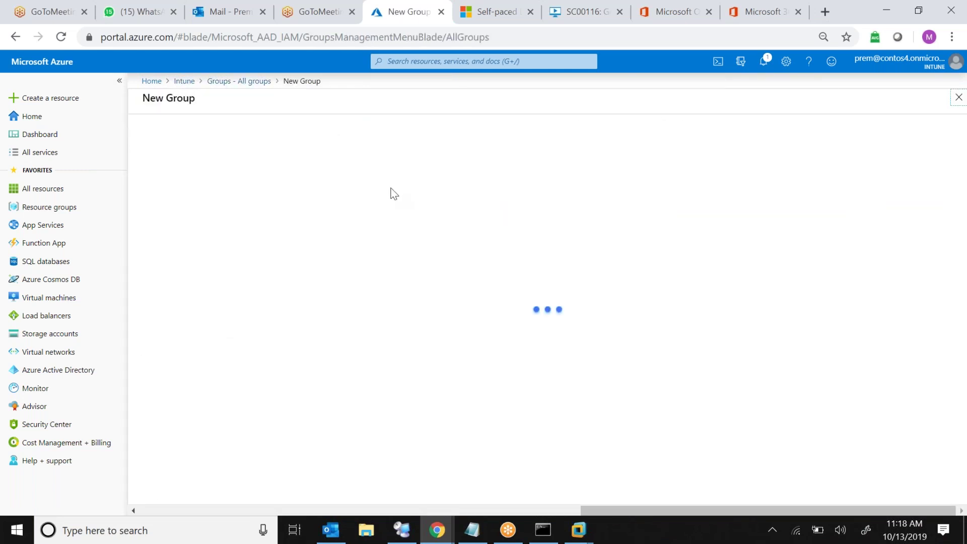
left_click(294, 182)
type("Test")
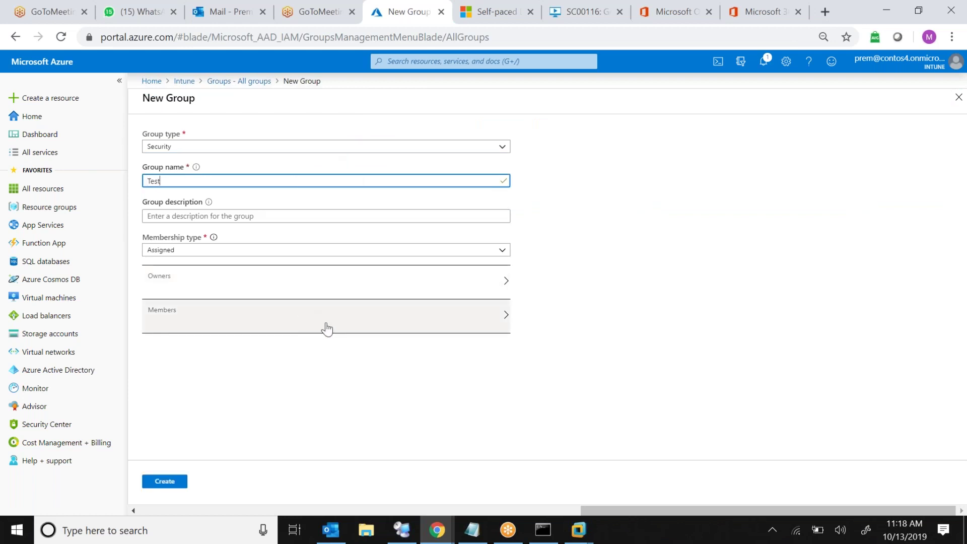
left_click(352, 329)
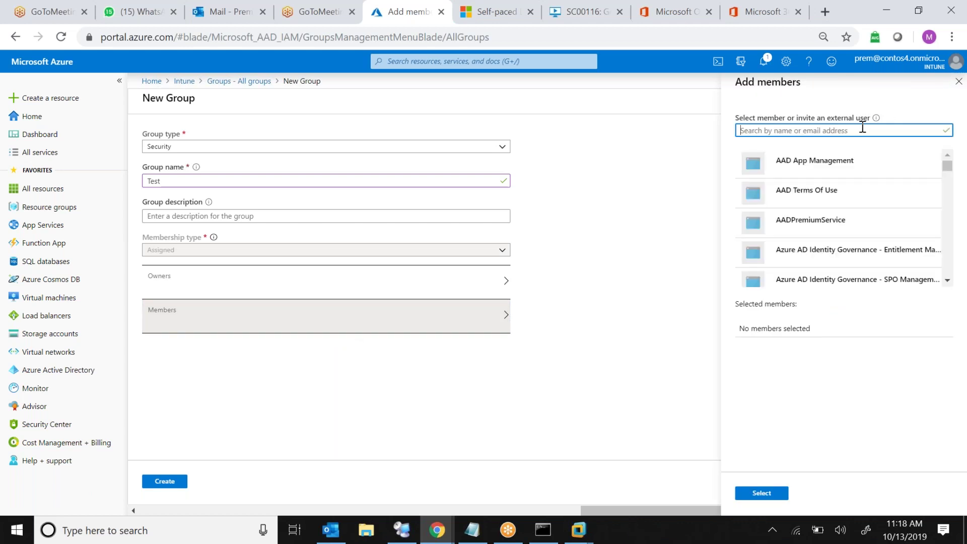
type("kashif")
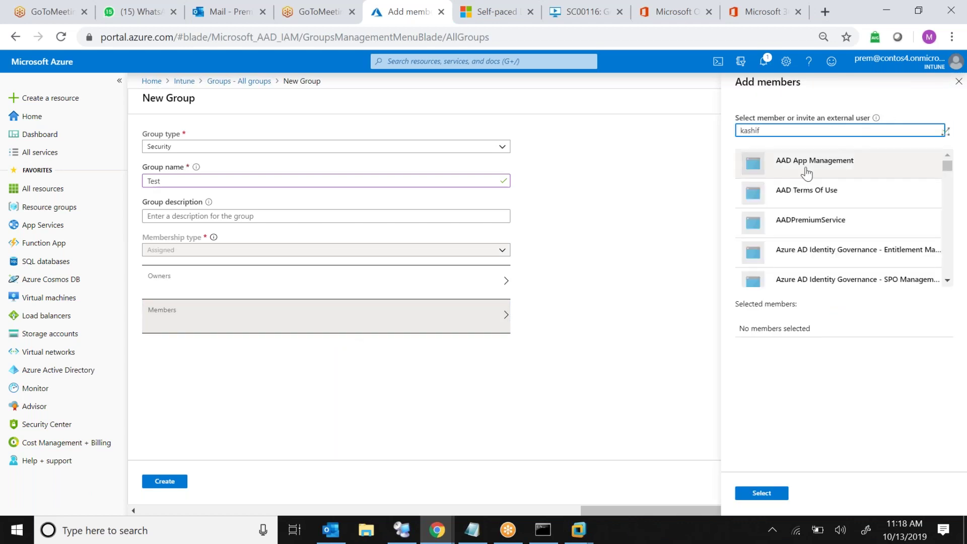
left_click(801, 169)
left_click(751, 492)
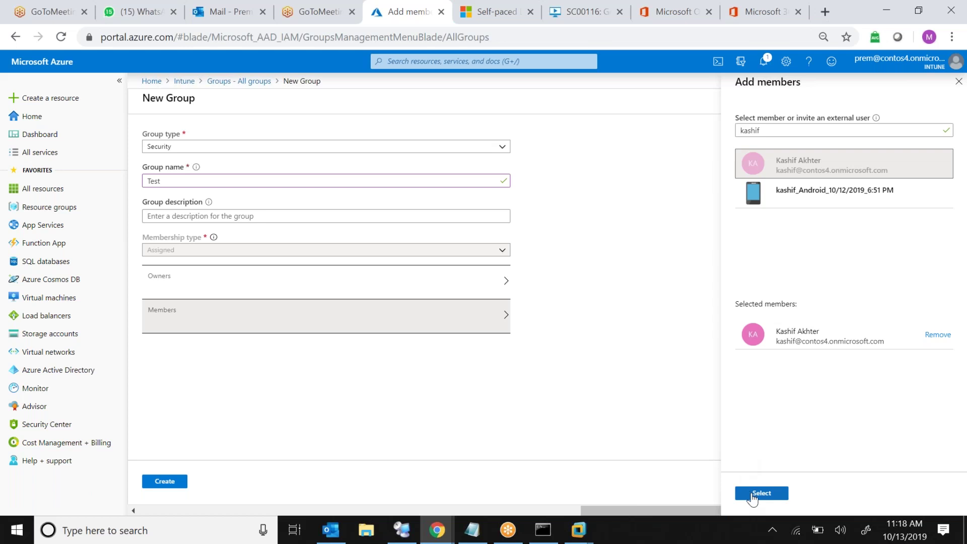
left_click(169, 482)
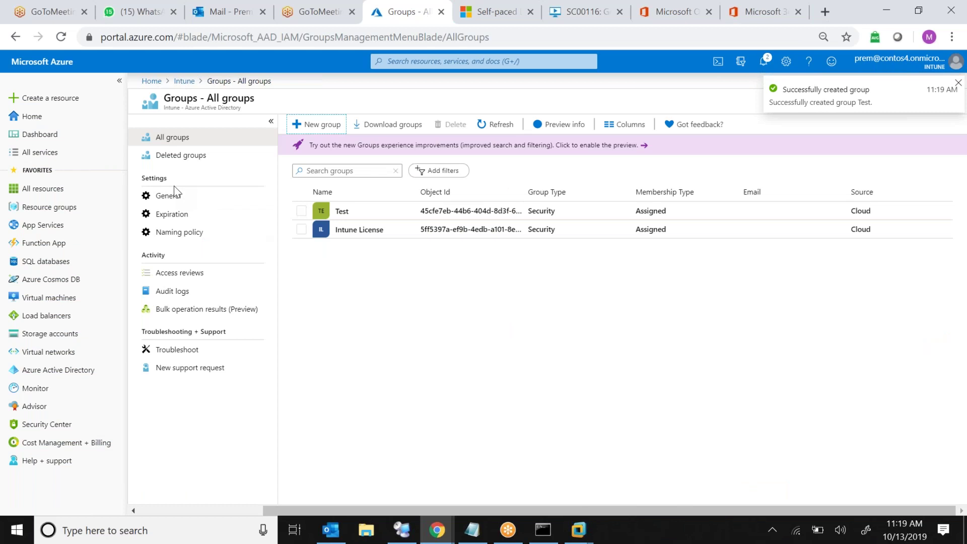
Start an Intune license assignment for the Test group and review its license options
left_click(338, 212)
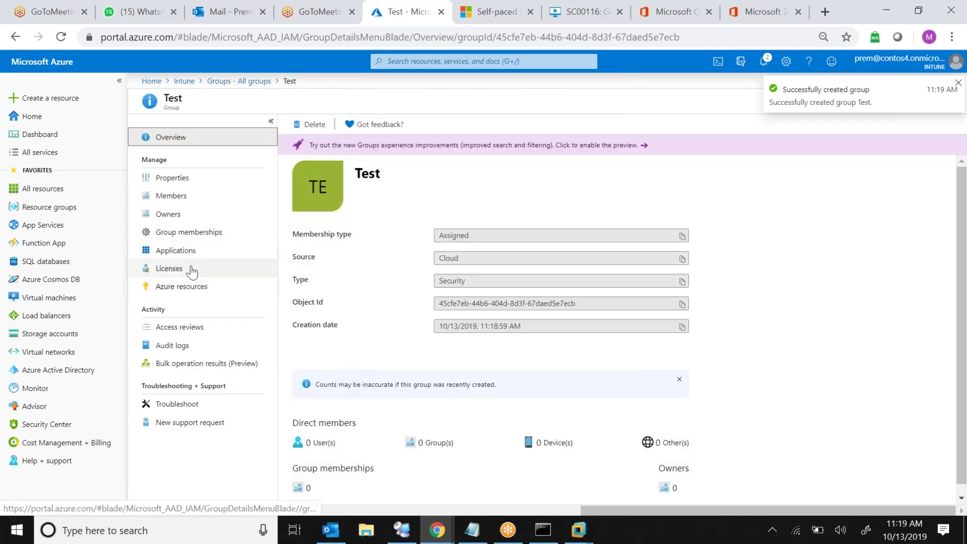
left_click(195, 269)
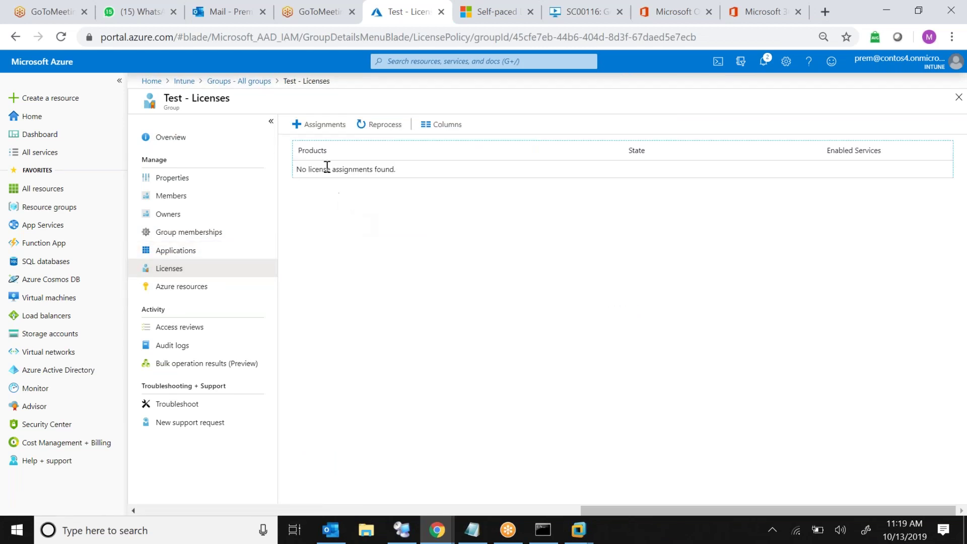
left_click(323, 126)
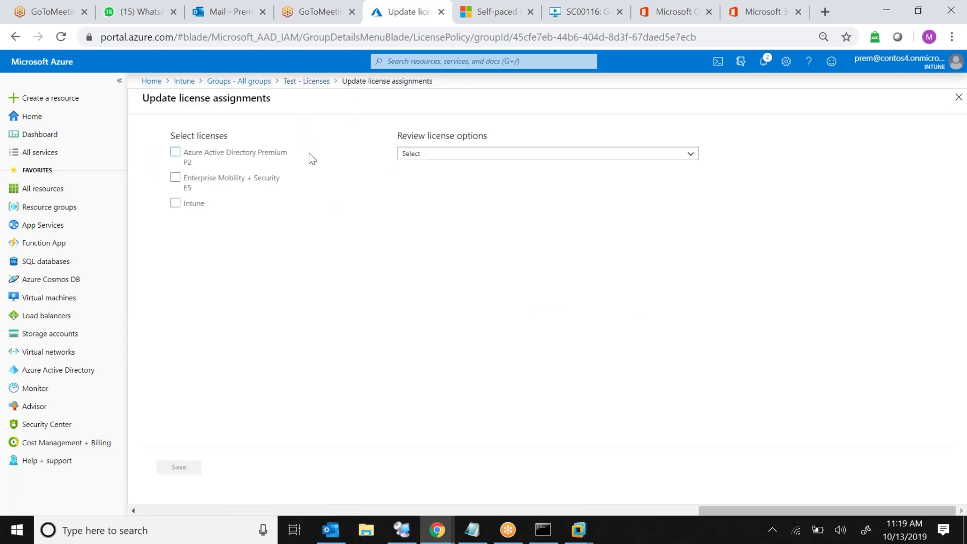
left_click(176, 203)
left_click(494, 157)
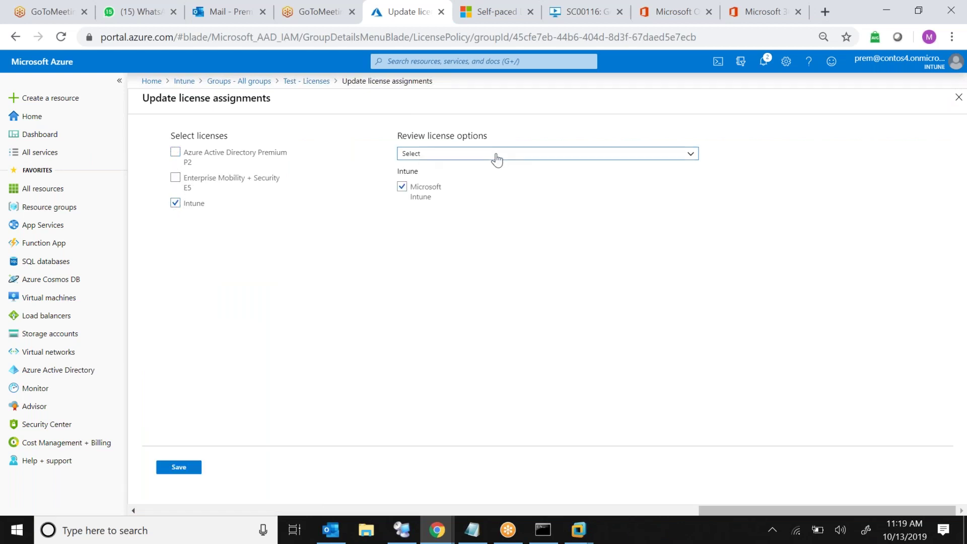
left_click(438, 184)
Check that the Intune License group's Intune licence toggle is On
left_click(224, 84)
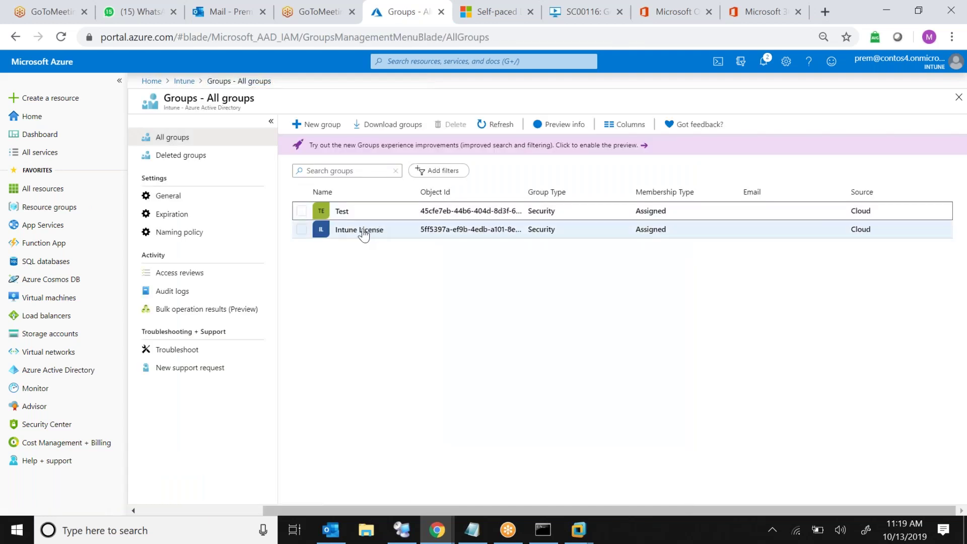
left_click(364, 235)
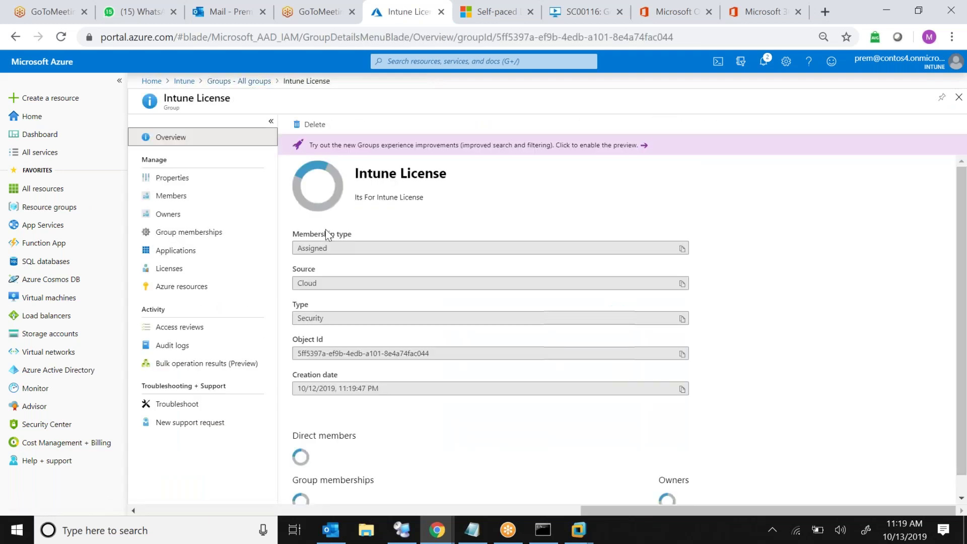
left_click(194, 203)
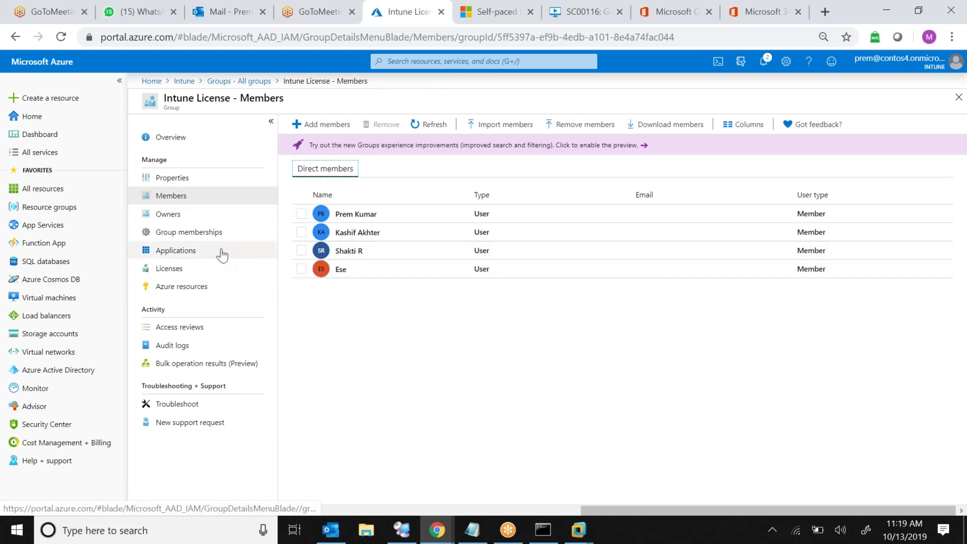
left_click(184, 268)
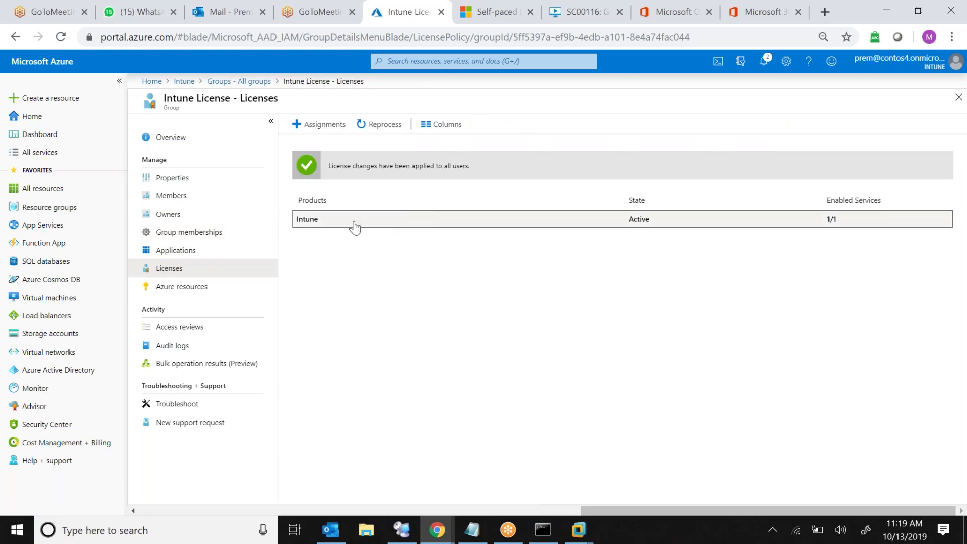
left_click(316, 223)
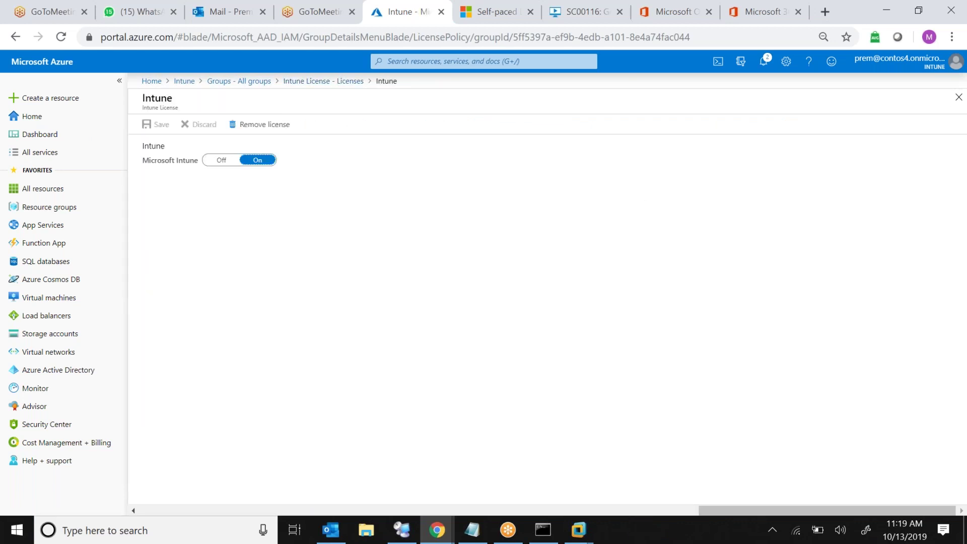
Go back through the Intune overview to the All users list
left_click(239, 87)
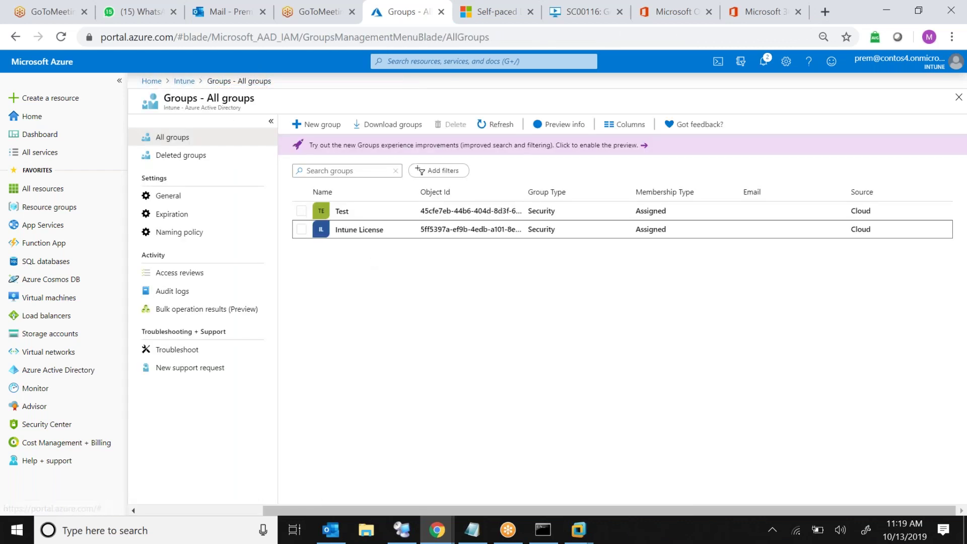
left_click(183, 82)
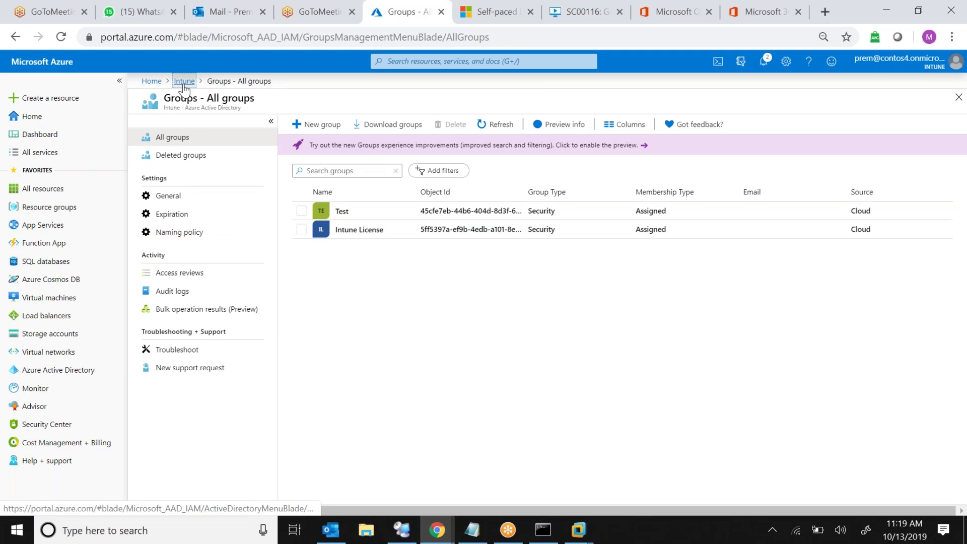
left_click(194, 210)
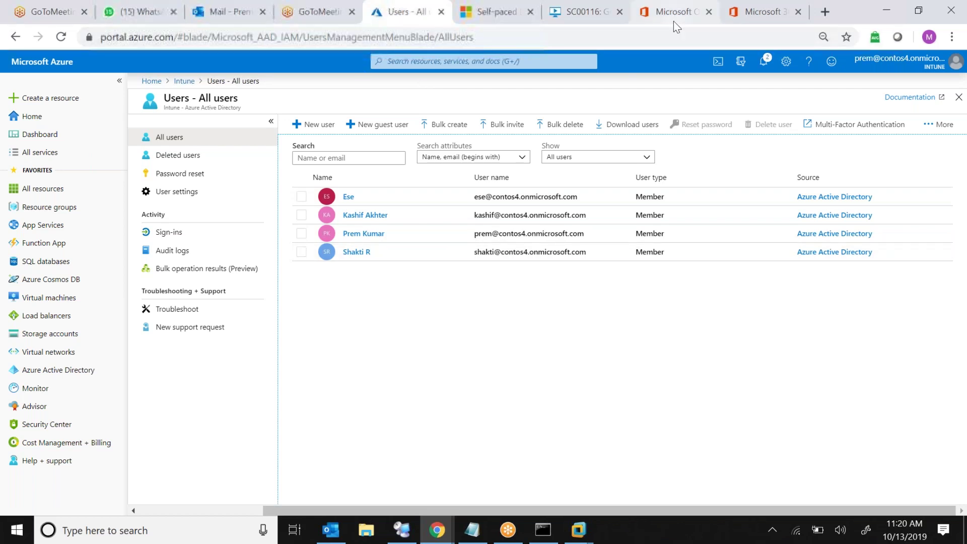
Return to the Microsoft 365 Active users list to confirm all four accounts hold Intune licences
left_click(775, 14)
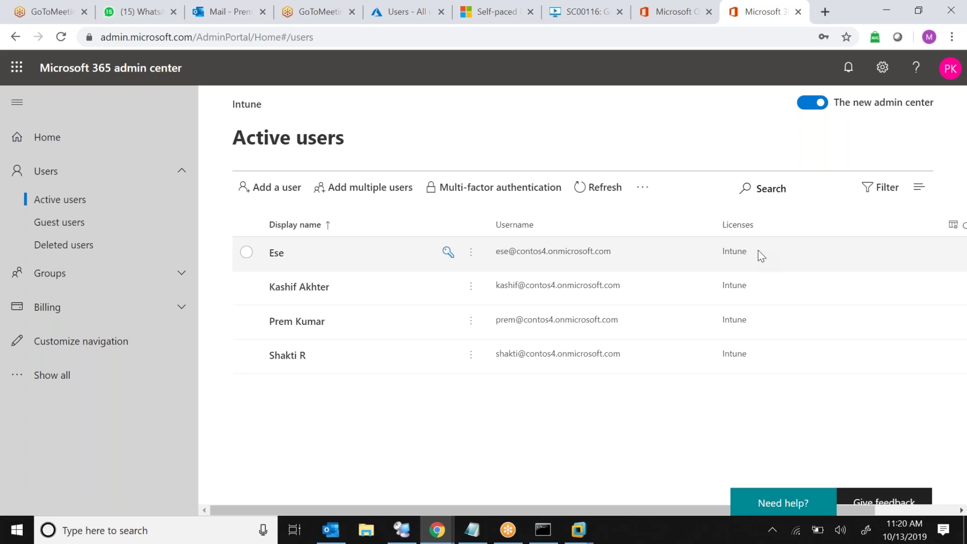
In Azure Account Setup.txt, paste a copy of the username/password lines and rename it for the next user
left_click(476, 529)
left_click(228, 335)
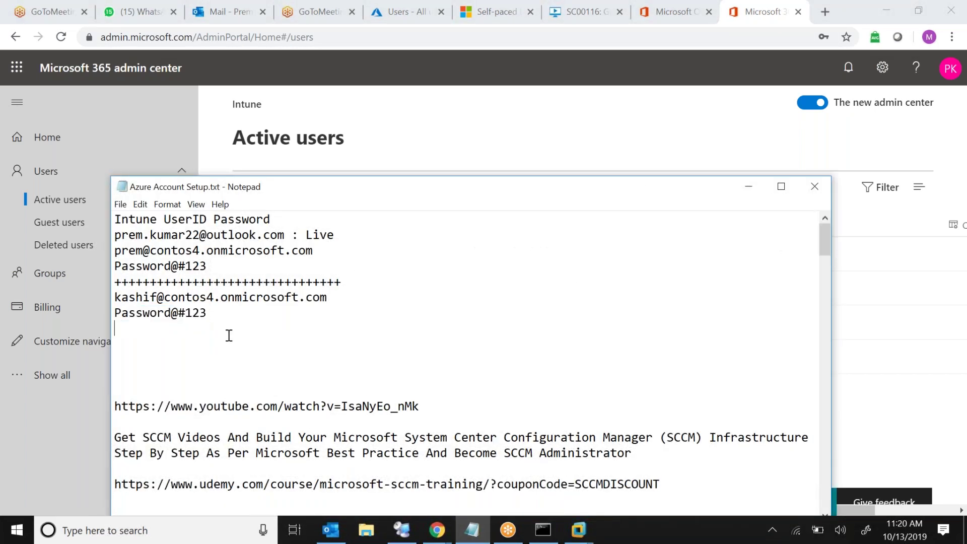
left_click_drag(218, 314, 97, 298)
key("ctrl+c")
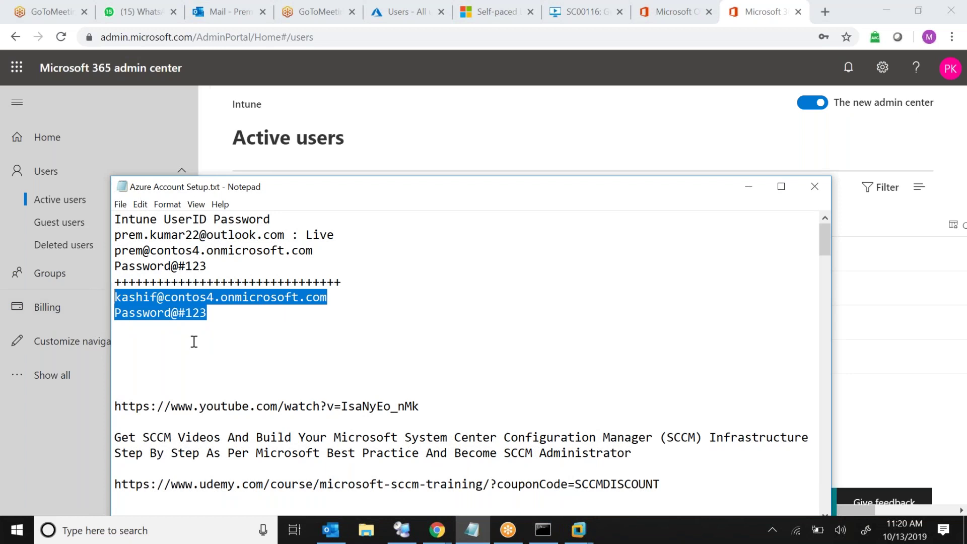
left_click(235, 362)
key("ctrl+v")
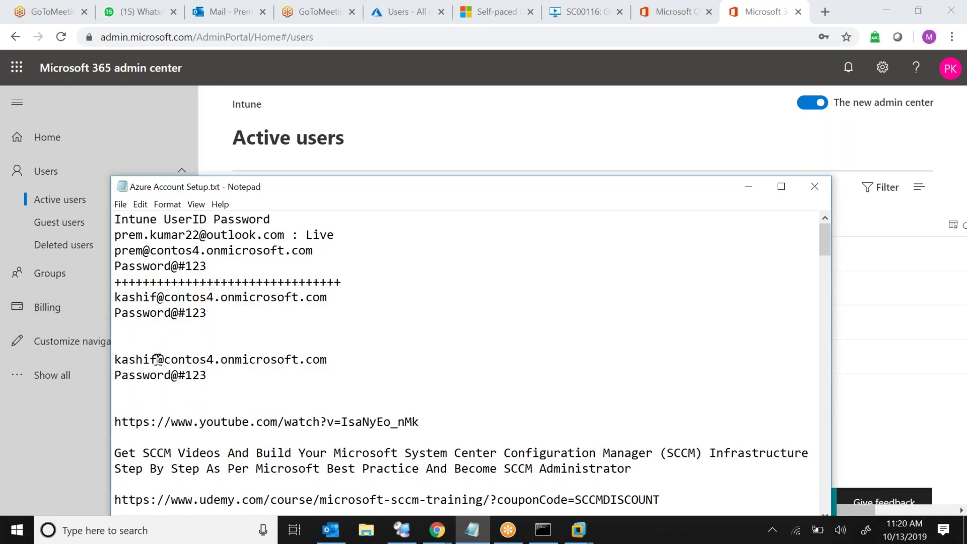
left_click(158, 359)
key("BackSpace")
key("BackSpace")
key("BackSpace")
key("BackSpace")
key("BackSpace")
key("BackSpace")
type("ese")
Paste another copy of the entry below and change its username for the remaining user
left_click(249, 380)
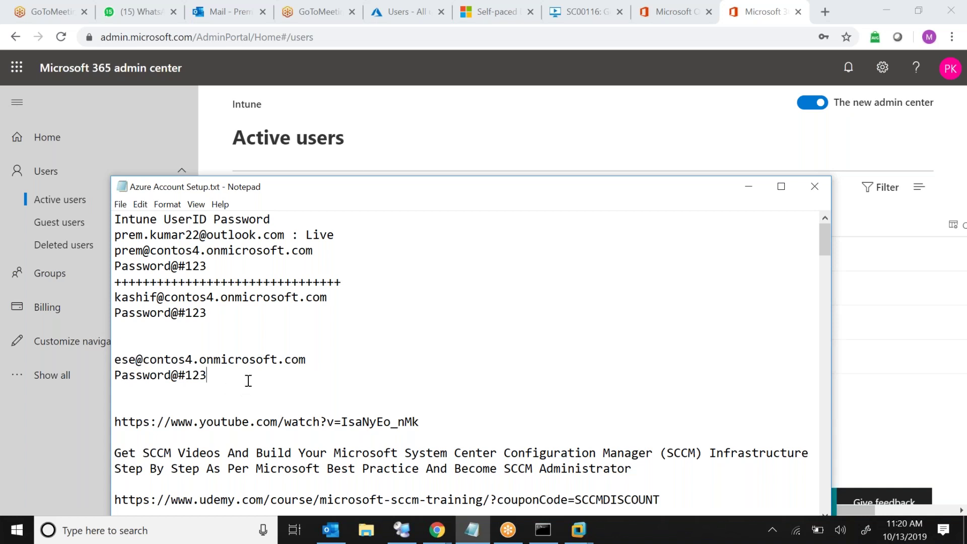
key("Return")
key("Return")
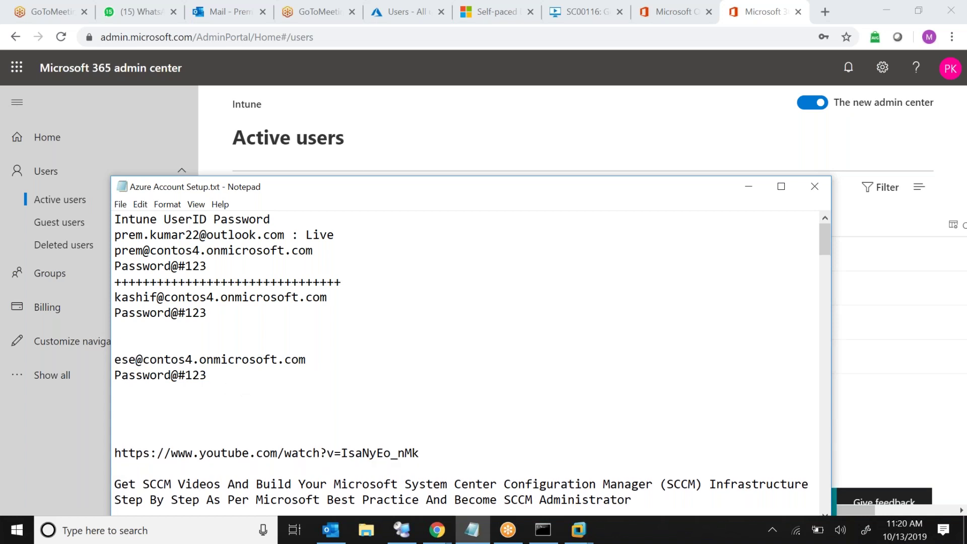
key("ctrl+v")
left_click(158, 403)
key("BackSpace")
key("BackSpace")
key("BackSpace")
key("BackSpace")
key("BackSpace")
key("BackSpace")
type("shakti")
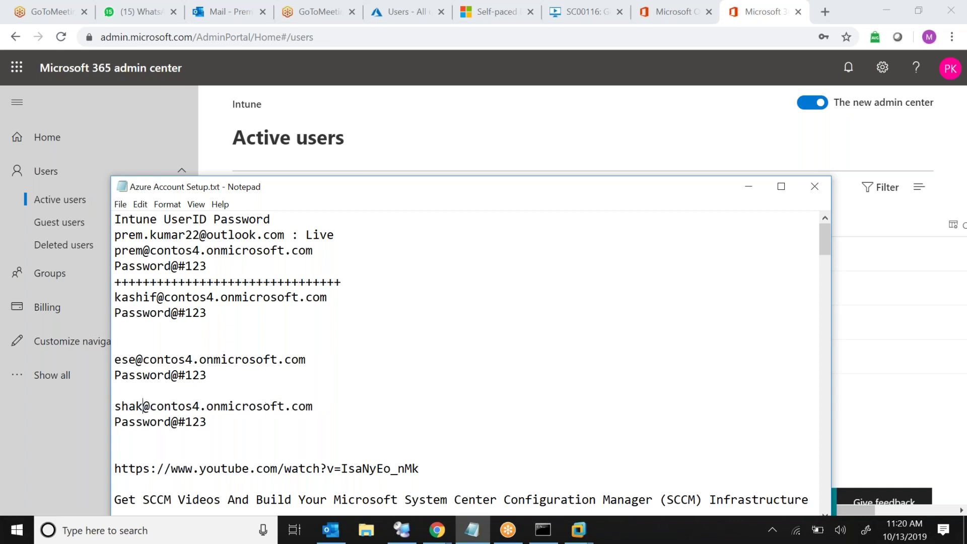
left_click(245, 428)
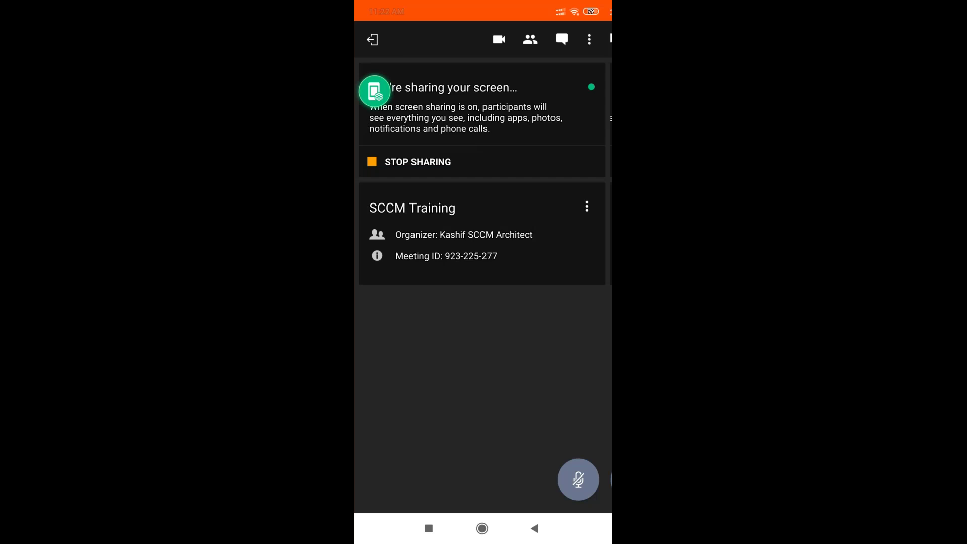
Launch Company Portal from the phone's home screen app pages and begin Sign in
key("super")
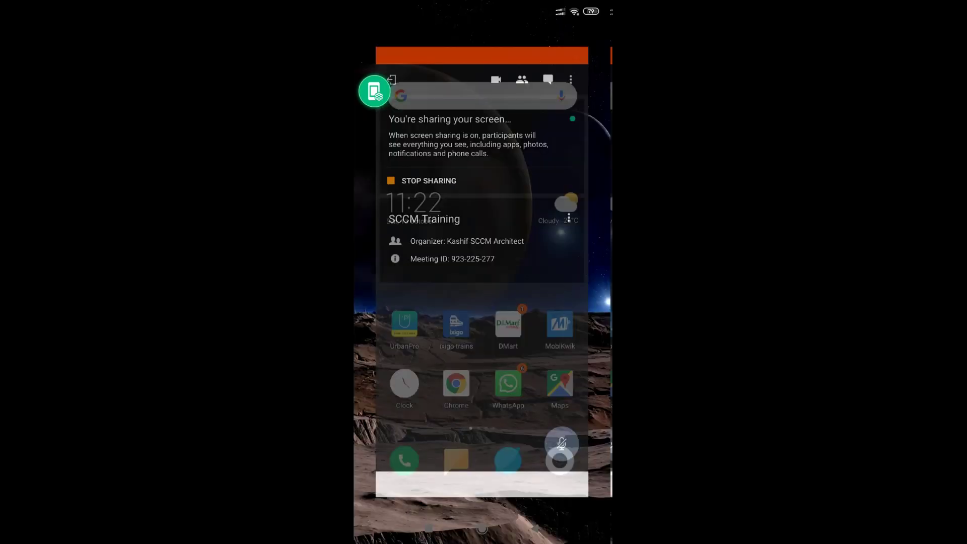
left_click_drag(554, 271, 403, 272)
left_click_drag(554, 272, 403, 272)
left_click_drag(554, 272, 403, 272)
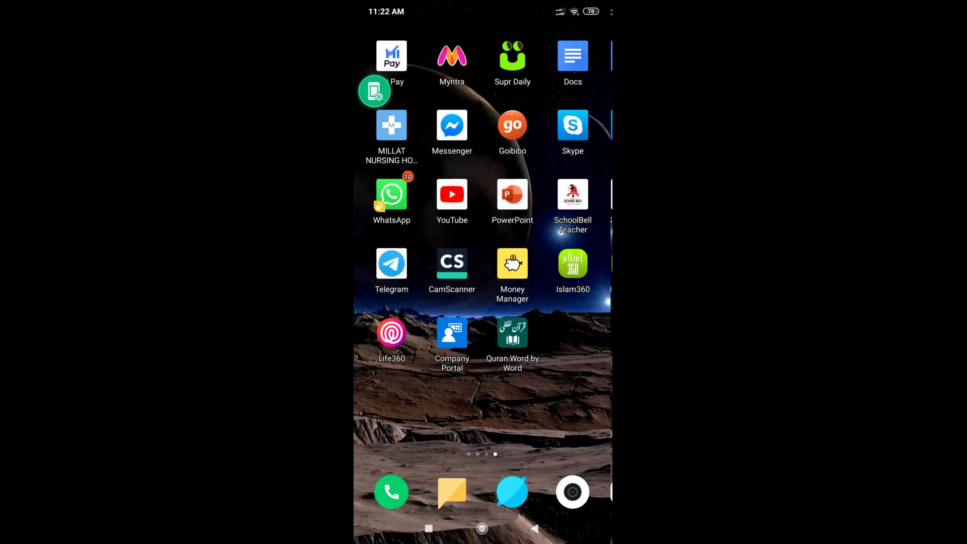
left_click(452, 332)
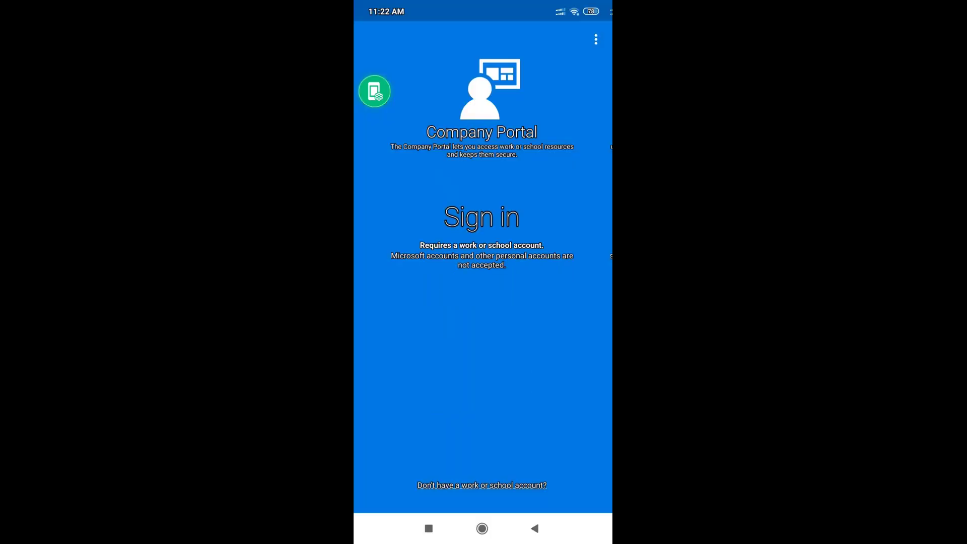
left_click(481, 217)
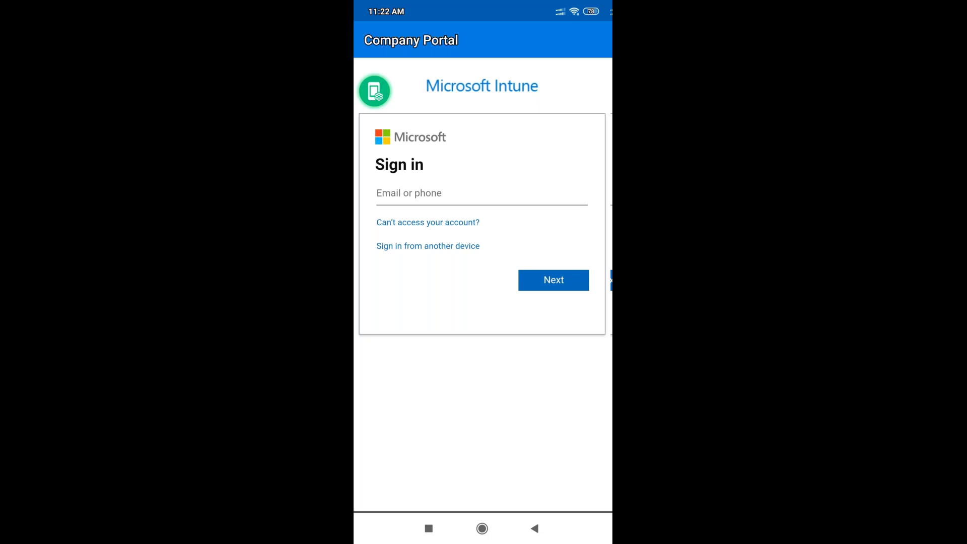
Enter the new user's onmicrosoft.com work e-mail address and submit it
left_click(428, 193)
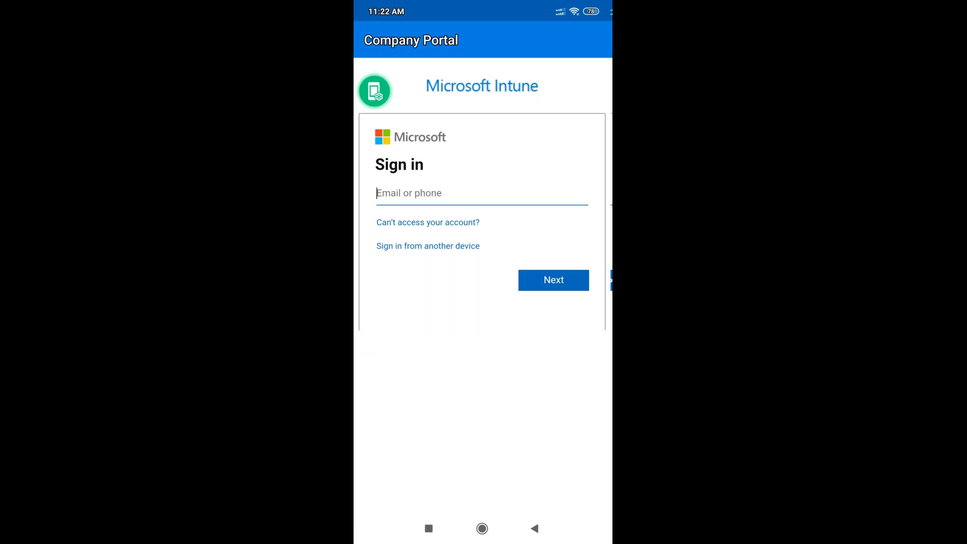
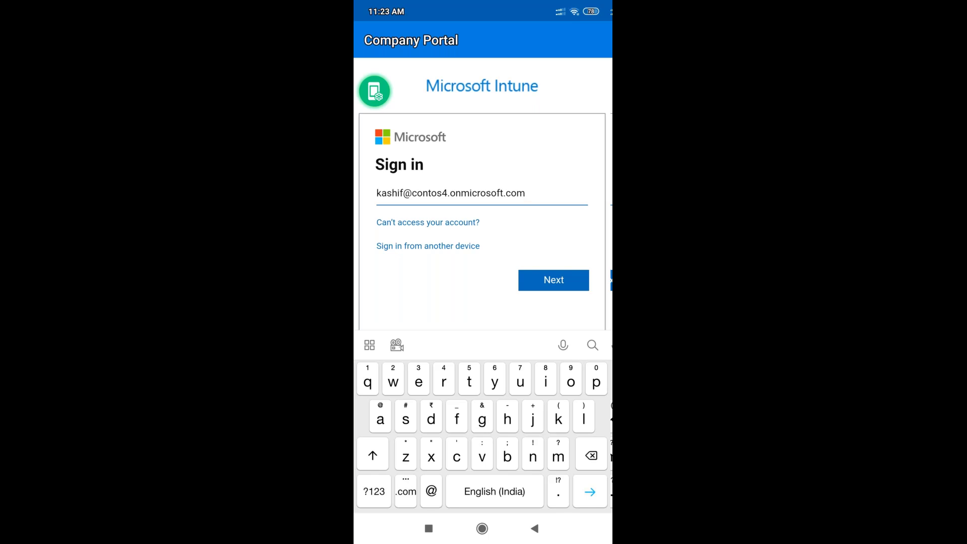
key("Return")
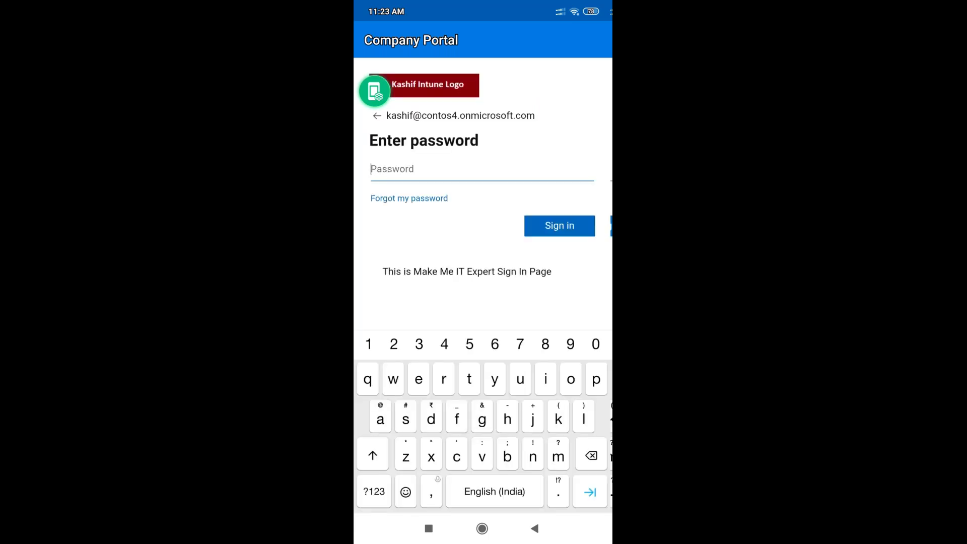
Type the account password and sign in to Company Portal
left_click_drag(374, 90, 483, 42)
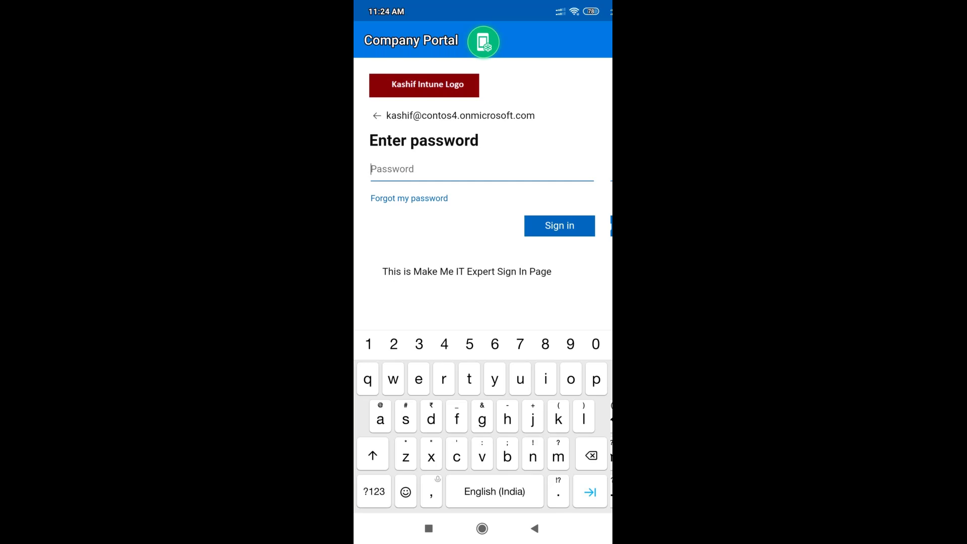
key("shift")
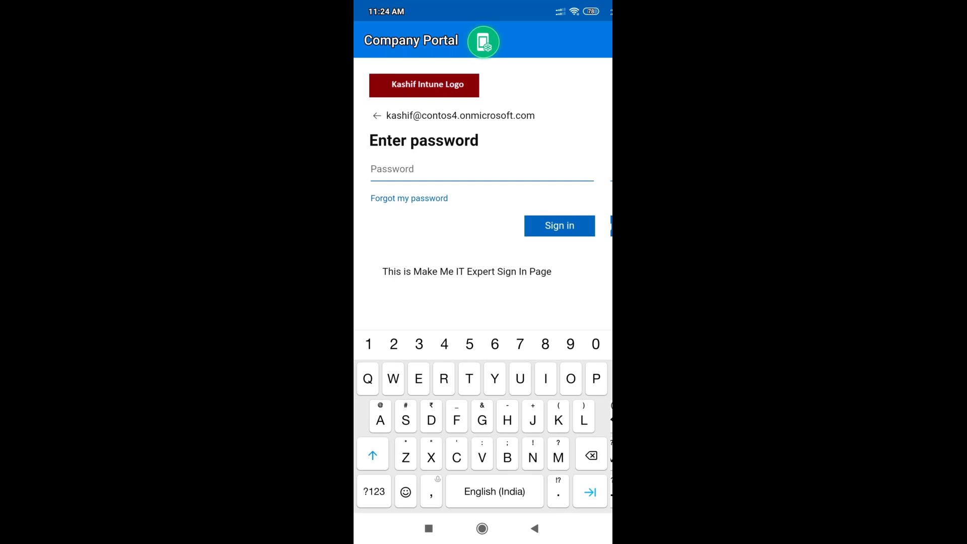
type("Passwo")
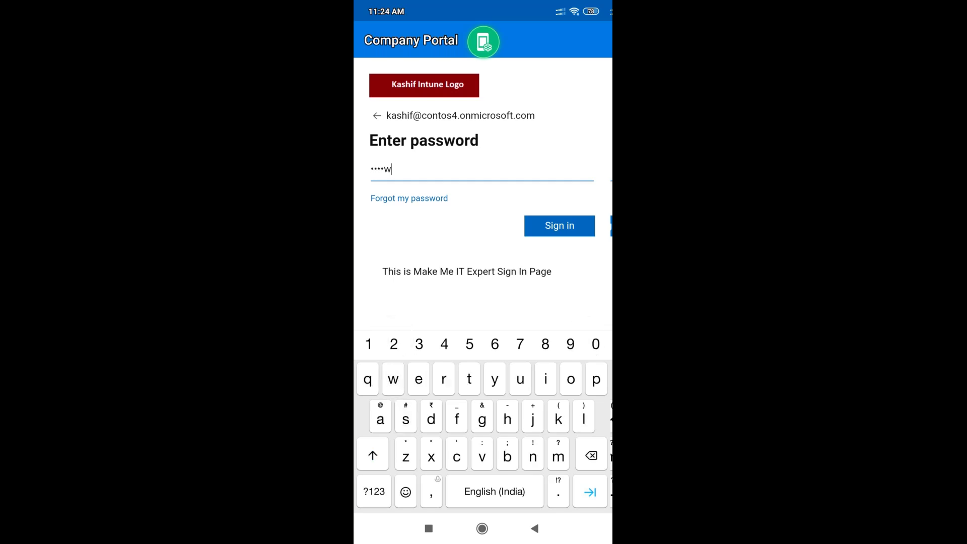
type("rd@")
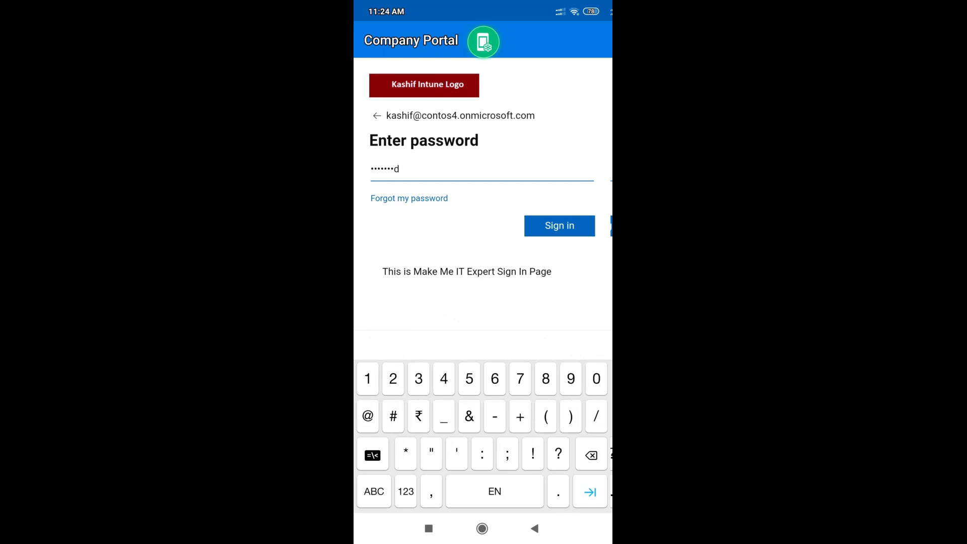
type("123")
left_click(559, 226)
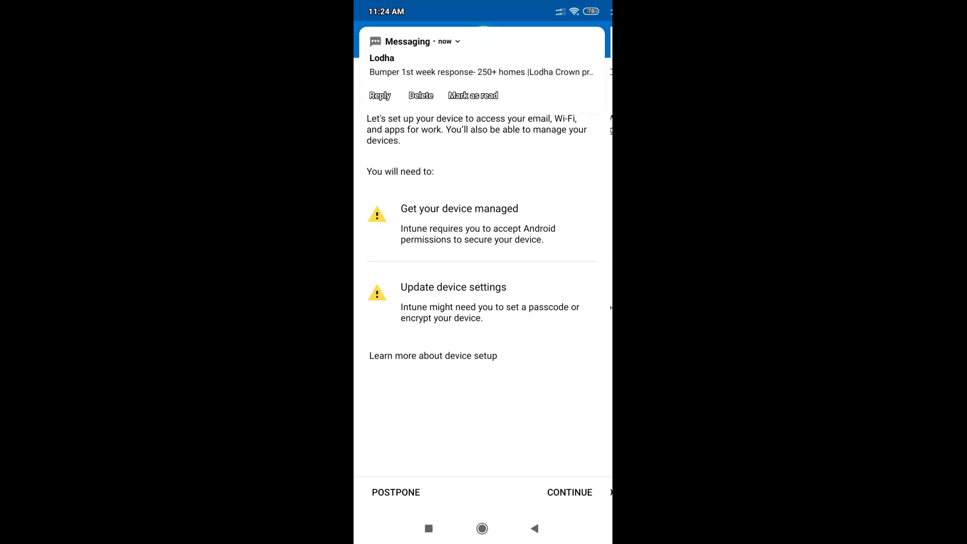
Continue past the setup overview, privacy notice and permissions overview to begin device setup
left_click(570, 492)
left_click(570, 495)
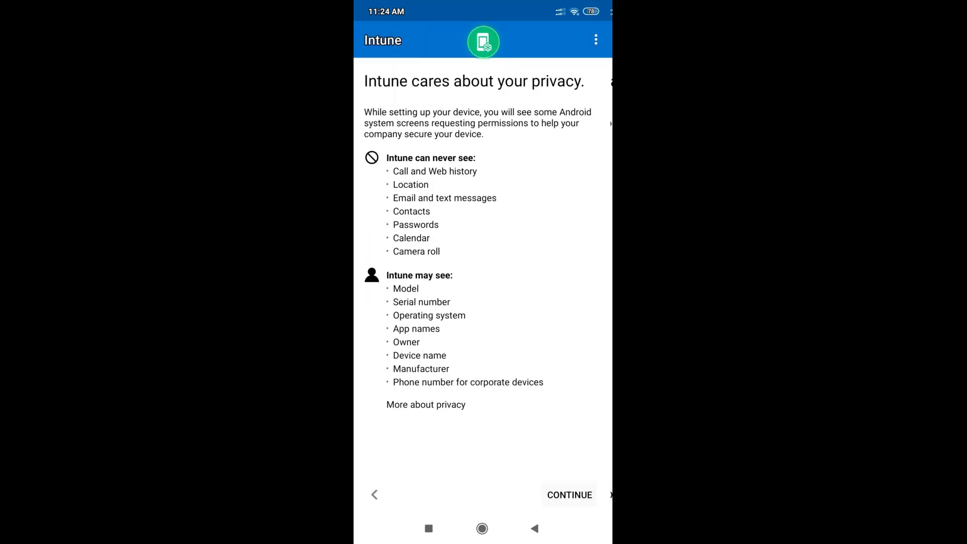
left_click(570, 495)
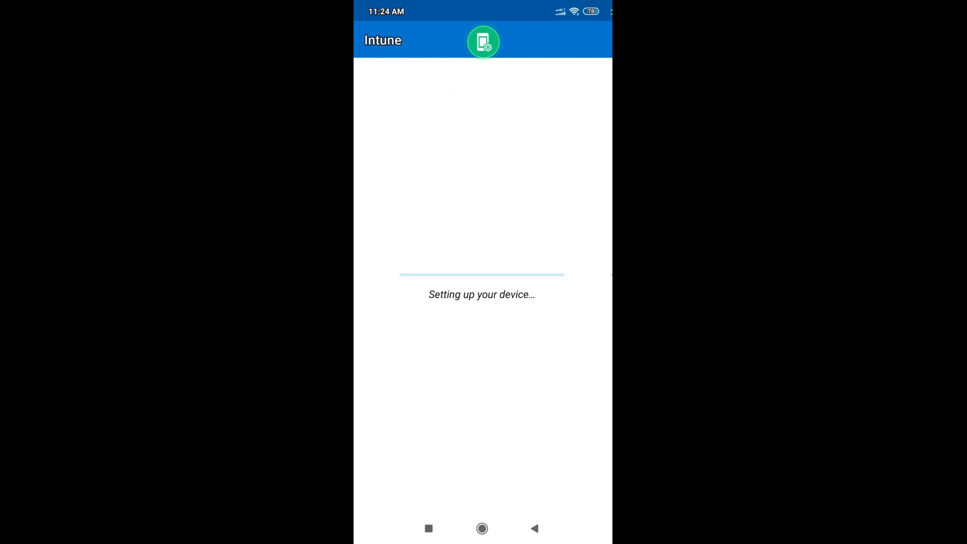
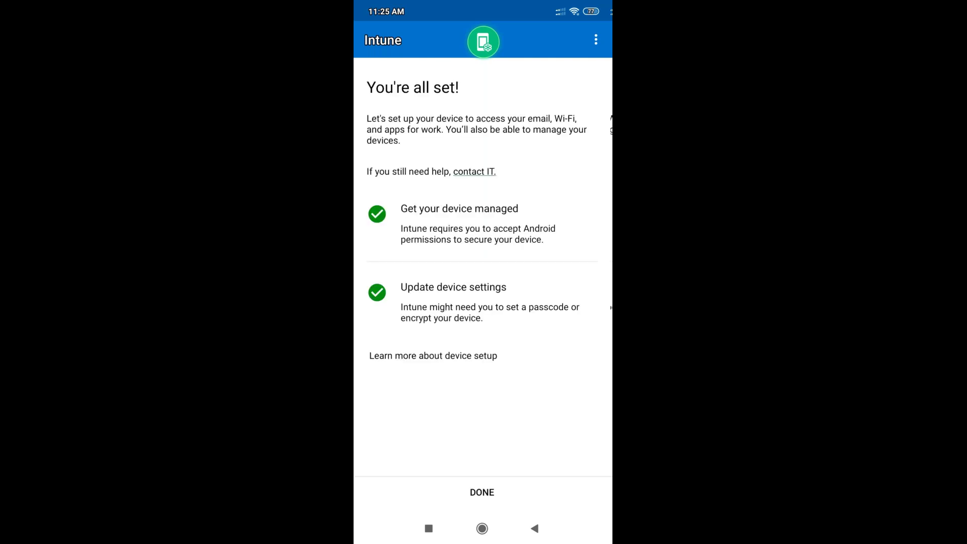
Tap DONE on the 'You're all set!' Company Portal screen
left_click(482, 492)
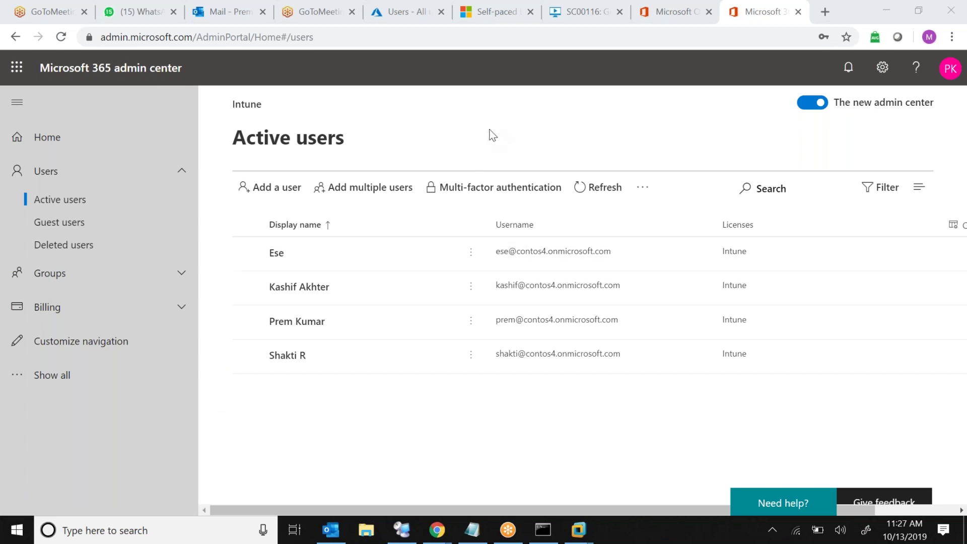
Find Intune with the Azure search 'int' and list its four enrolled Android devices
left_click(408, 24)
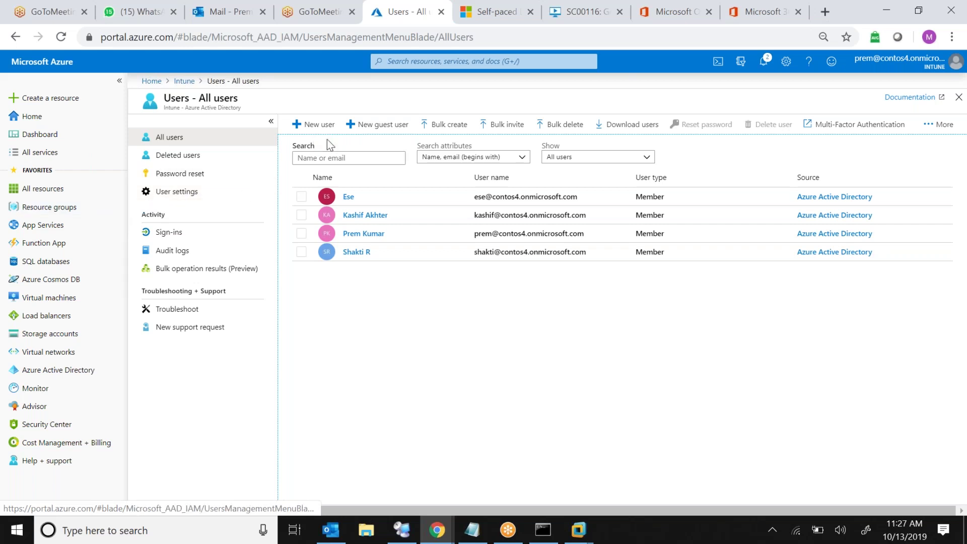
left_click(425, 66)
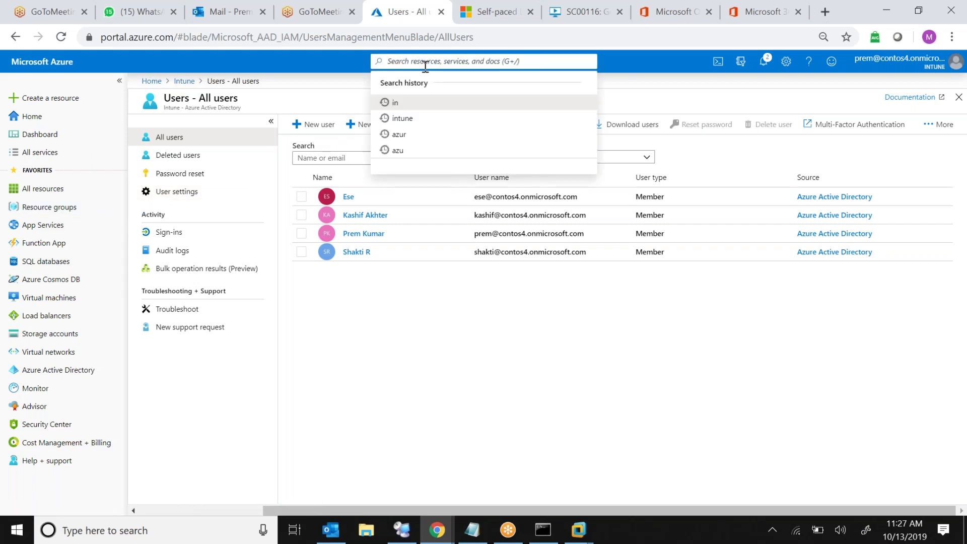
type("int")
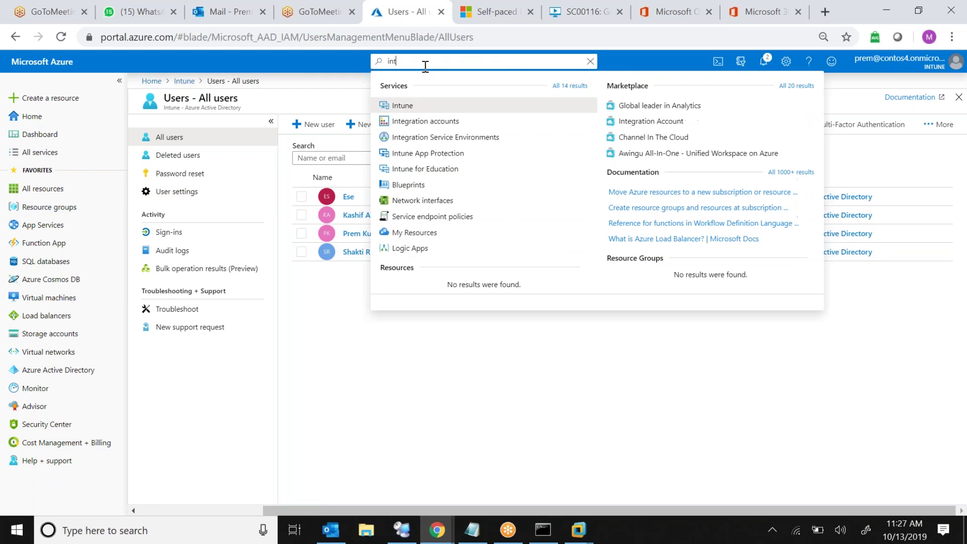
left_click(403, 108)
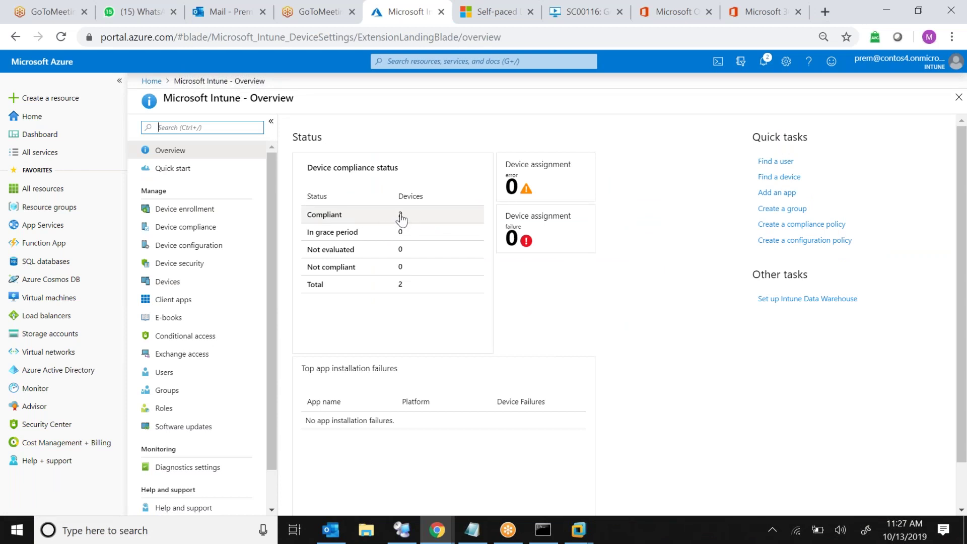
left_click(192, 282)
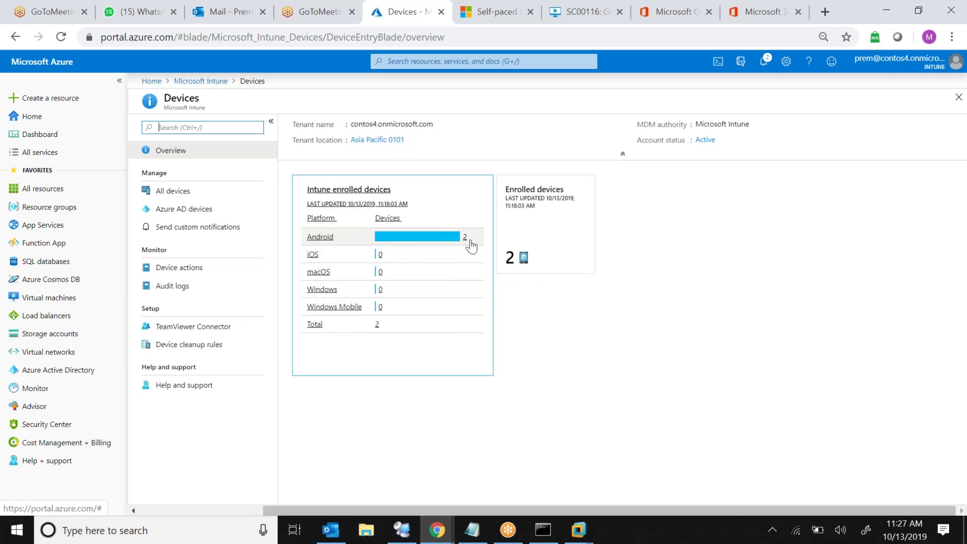
left_click(510, 267)
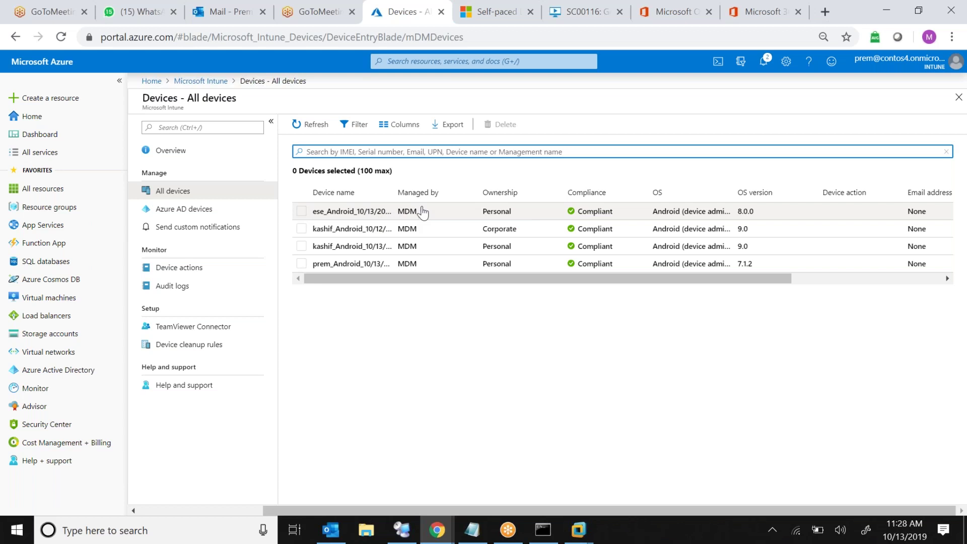
left_click(422, 211)
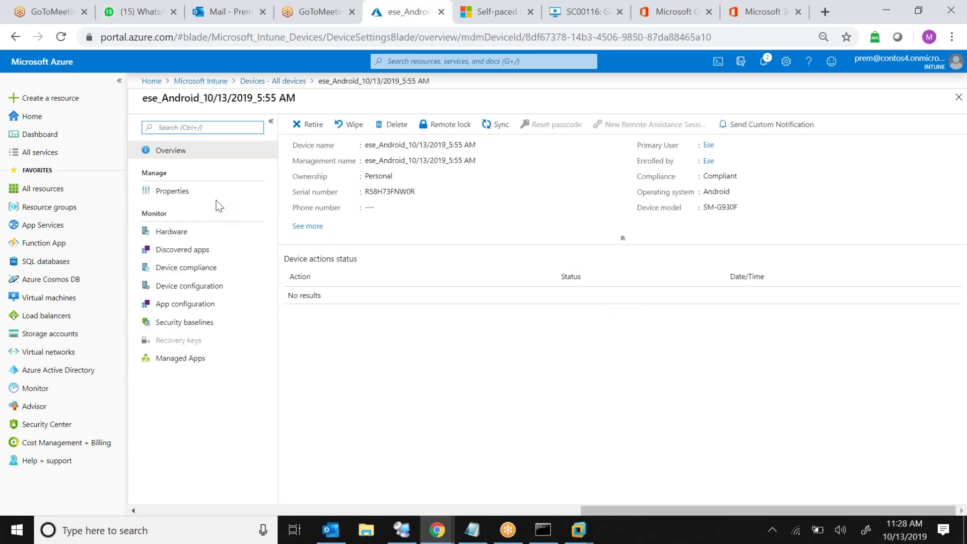
left_click(216, 202)
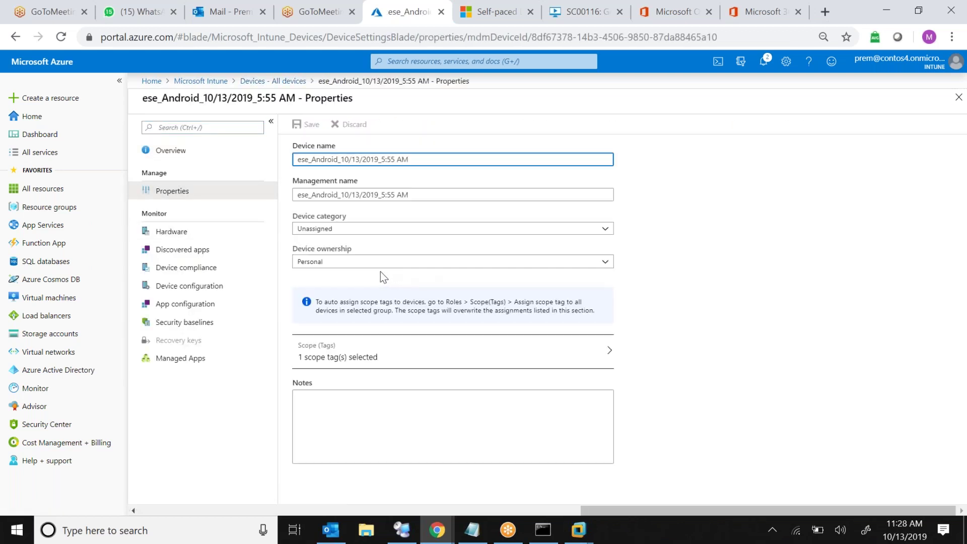
left_click(381, 263)
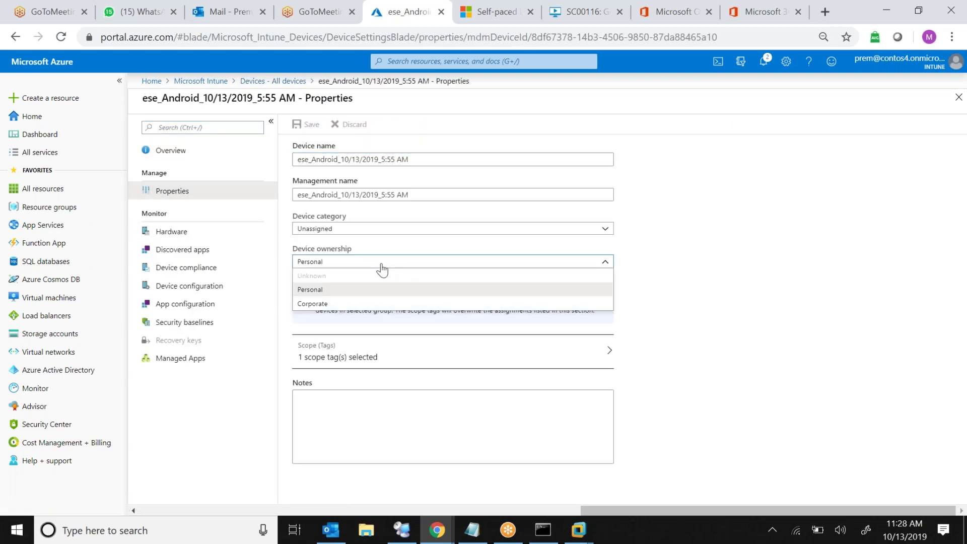
left_click(313, 304)
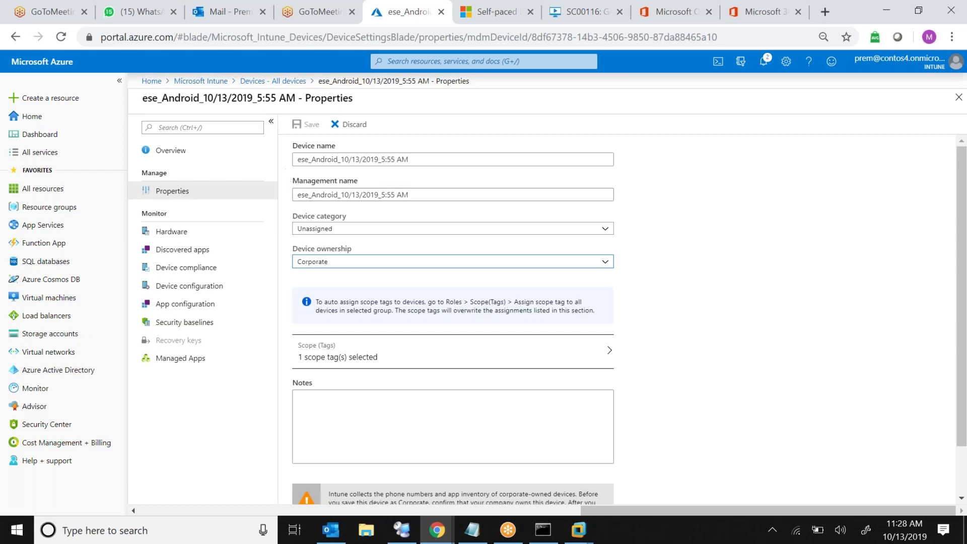
left_click(279, 84)
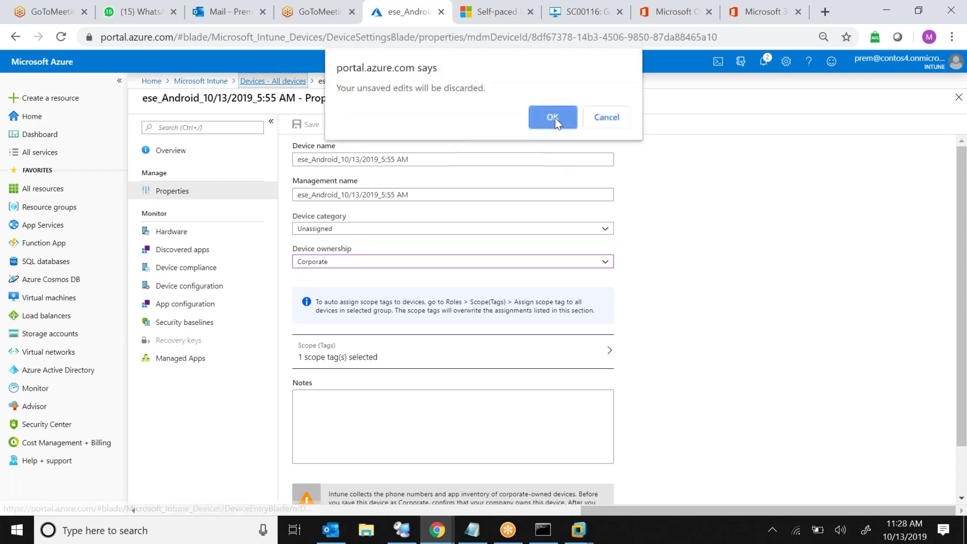
left_click(551, 113)
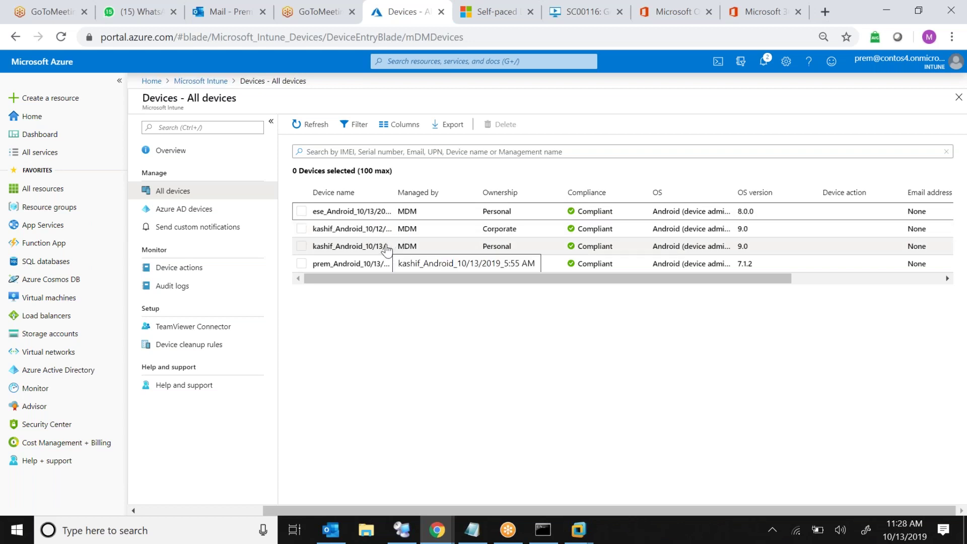
Check the Redmi Note 6 Pro's ownership stays Corporate, then view its hardware details
left_click(364, 233)
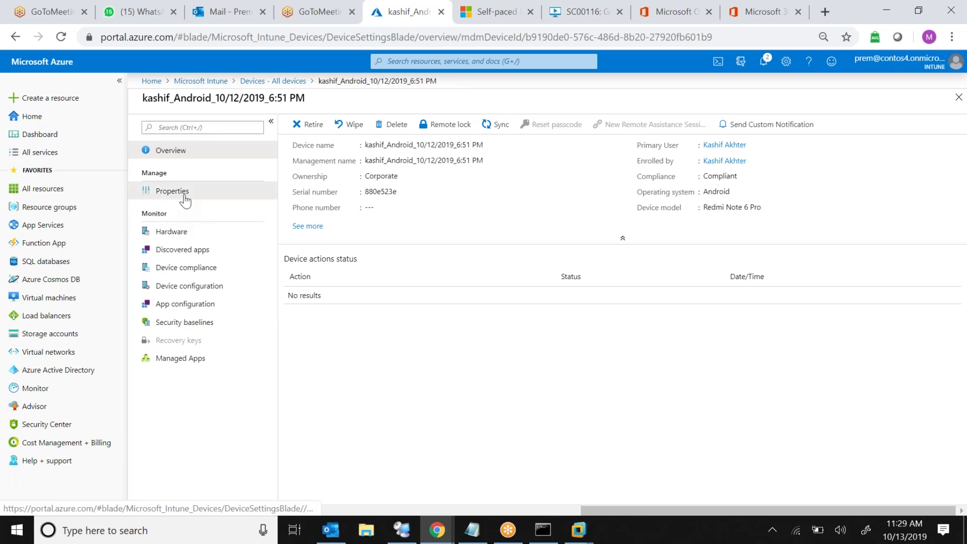
left_click(243, 197)
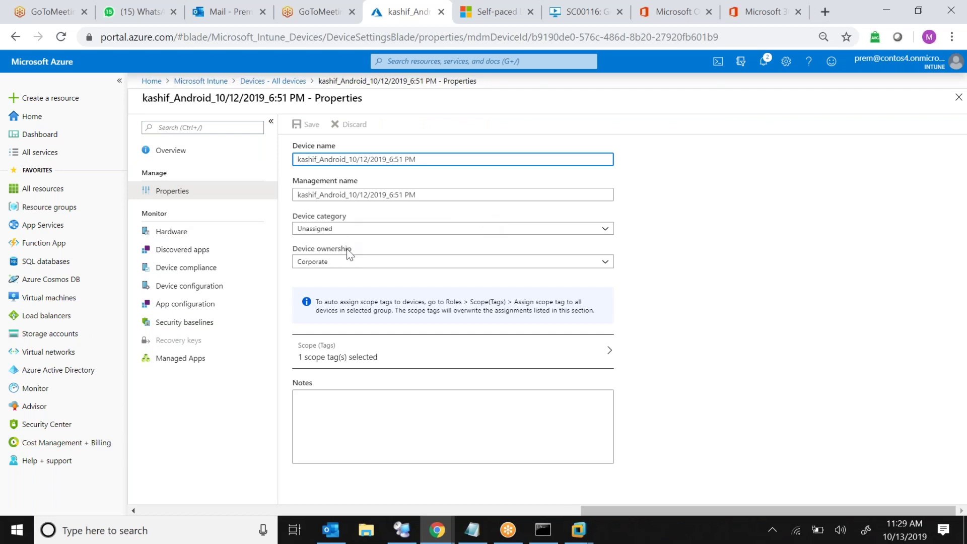
left_click(348, 264)
left_click(347, 264)
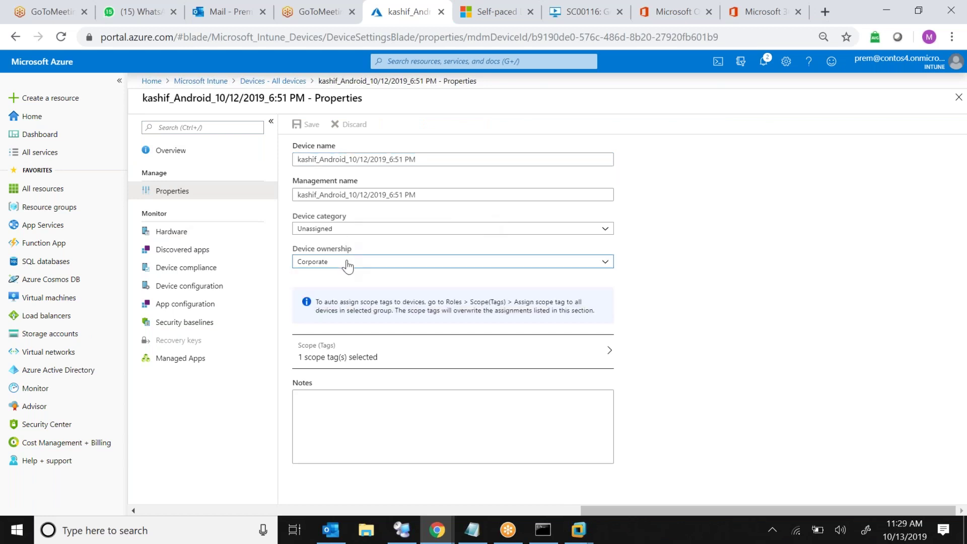
left_click(553, 265)
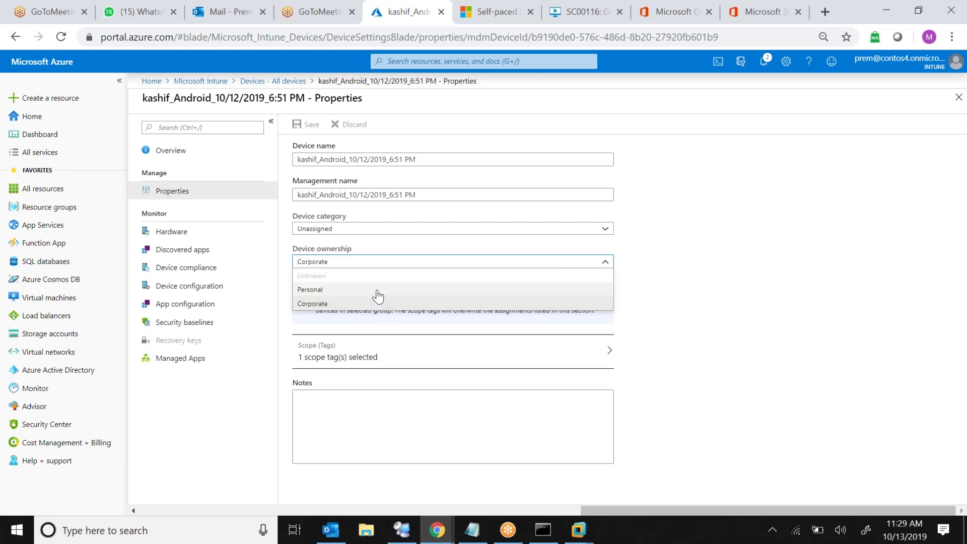
left_click(705, 304)
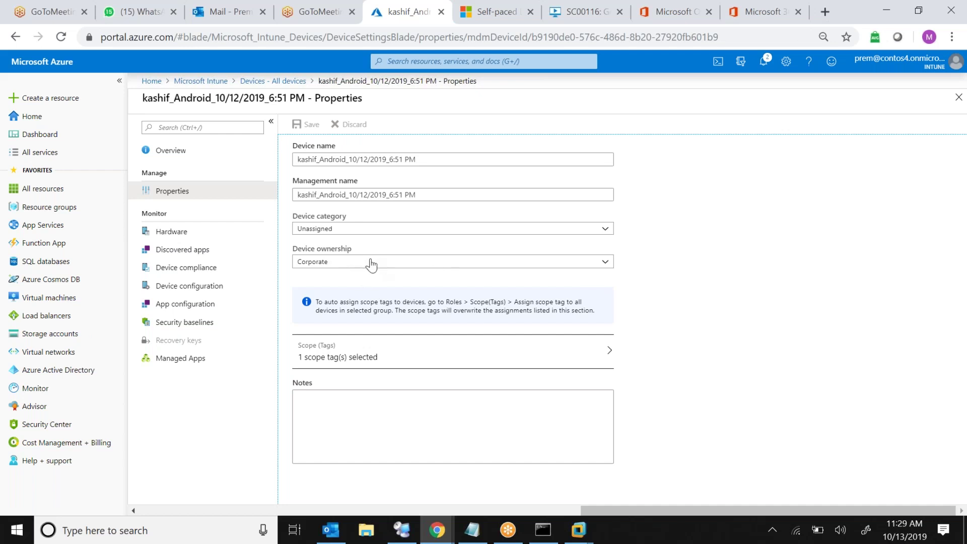
left_click(338, 265)
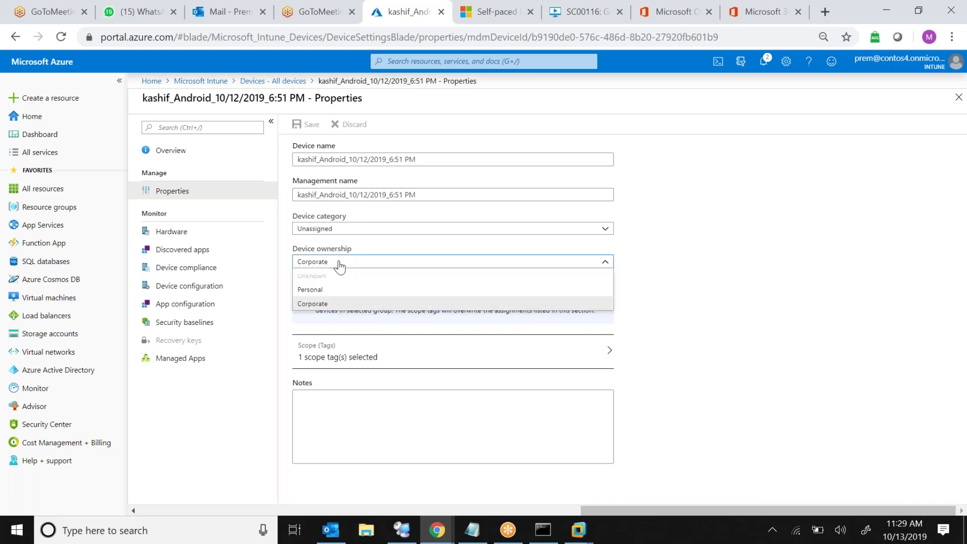
left_click(310, 304)
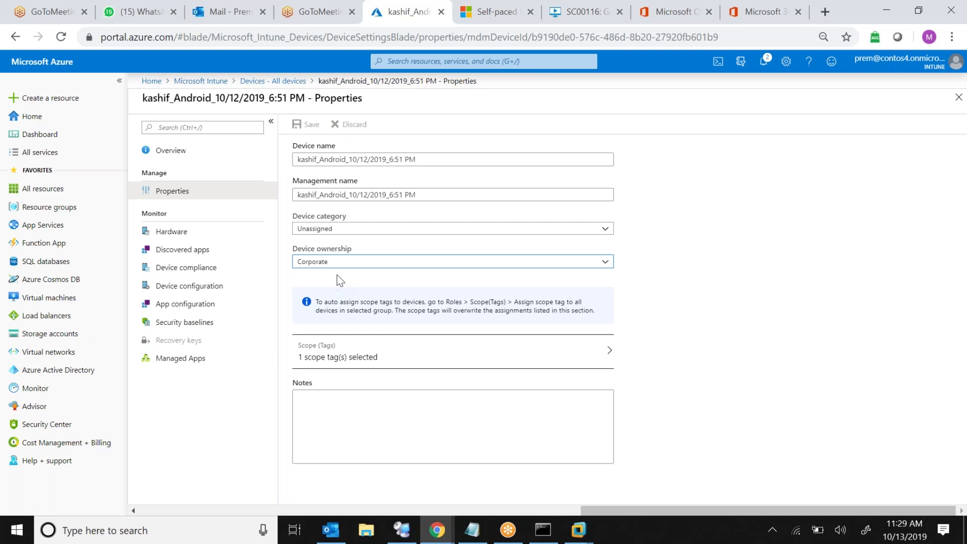
left_click(173, 232)
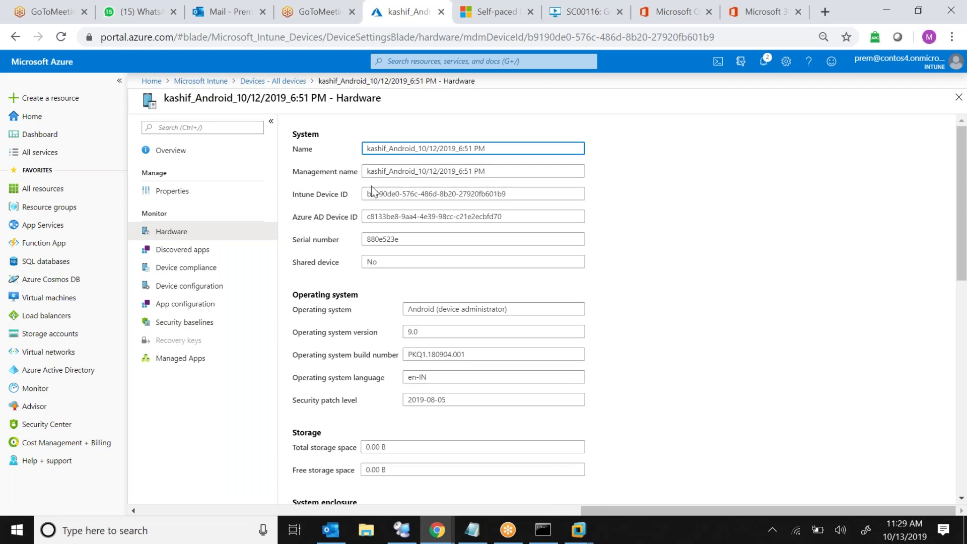
Highlight the Intune and Azure AD device IDs, serial number, operating system and version 9.0
left_click_drag(367, 193, 472, 193)
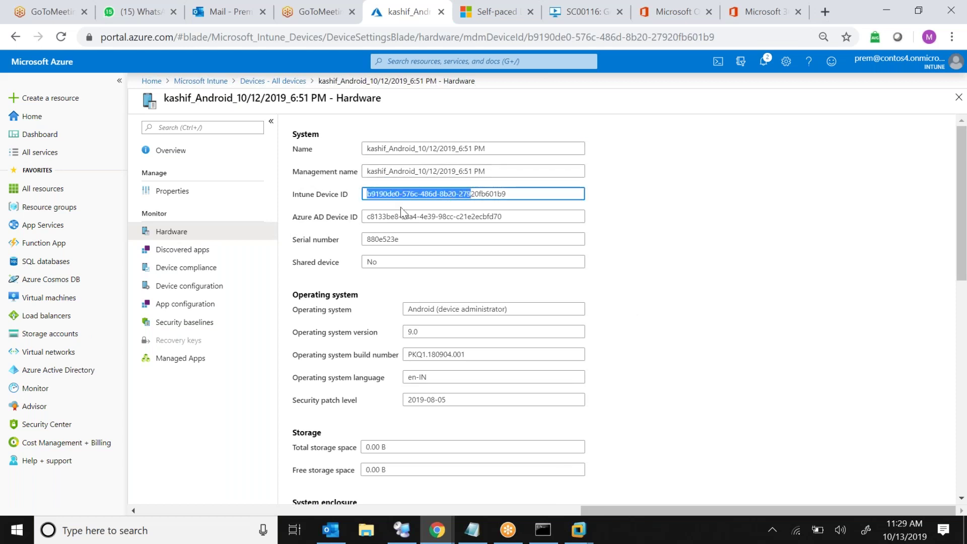
left_click_drag(374, 216, 440, 217)
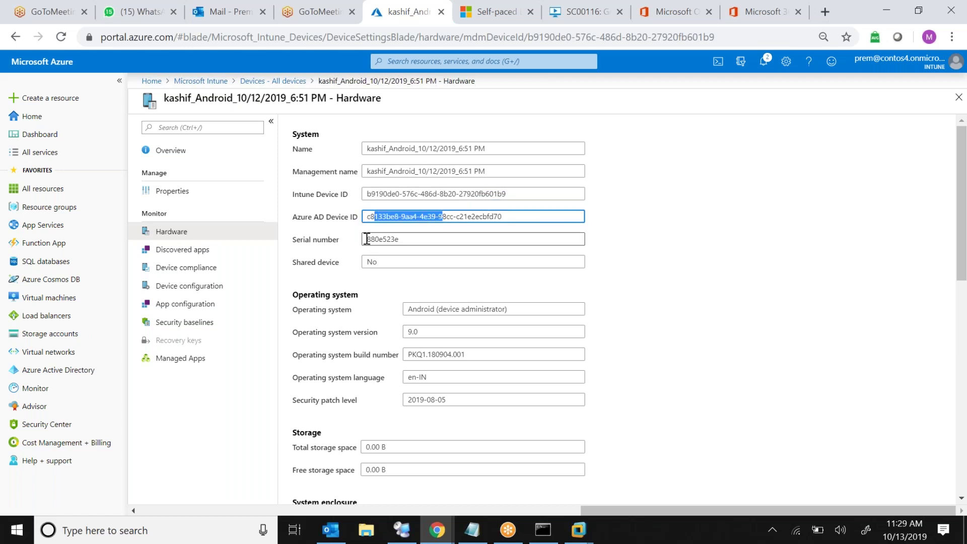
left_click_drag(366, 239, 408, 240)
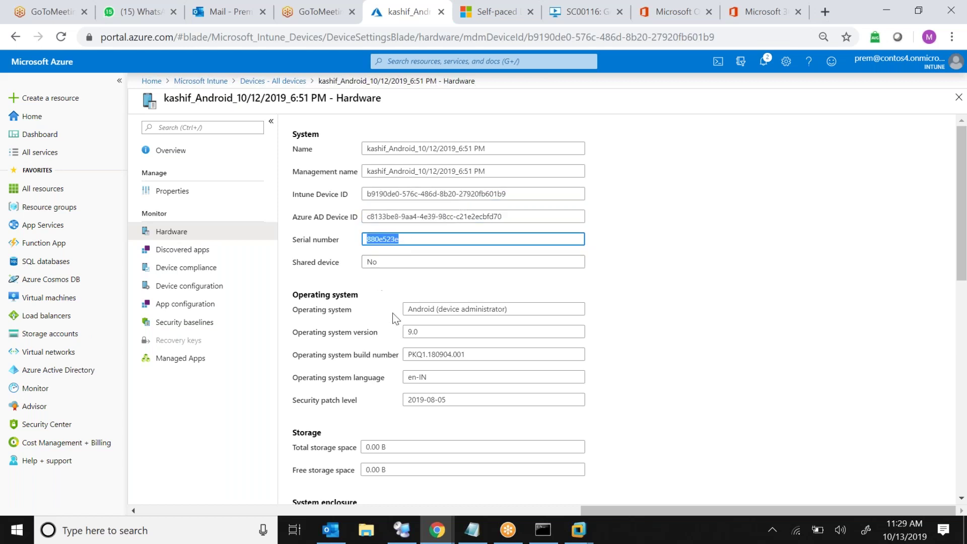
left_click_drag(410, 309, 497, 311)
left_click_drag(439, 331, 460, 399)
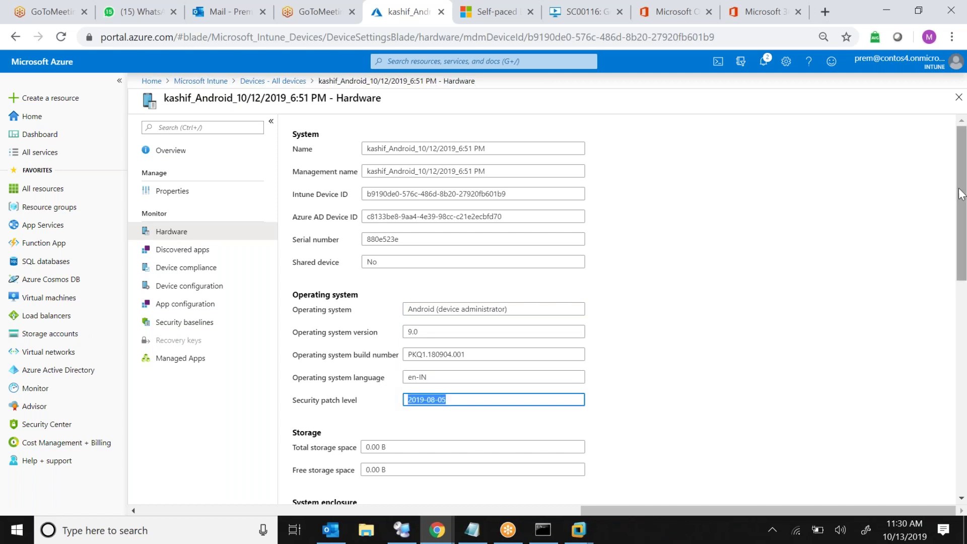
left_click_drag(961, 194, 965, 324)
Highlight the IMEI, Xiaomi, Redmi Note 6 Pro, airtel, cellular technology, Wi-Fi MAC and ICCID values
double_click(373, 183)
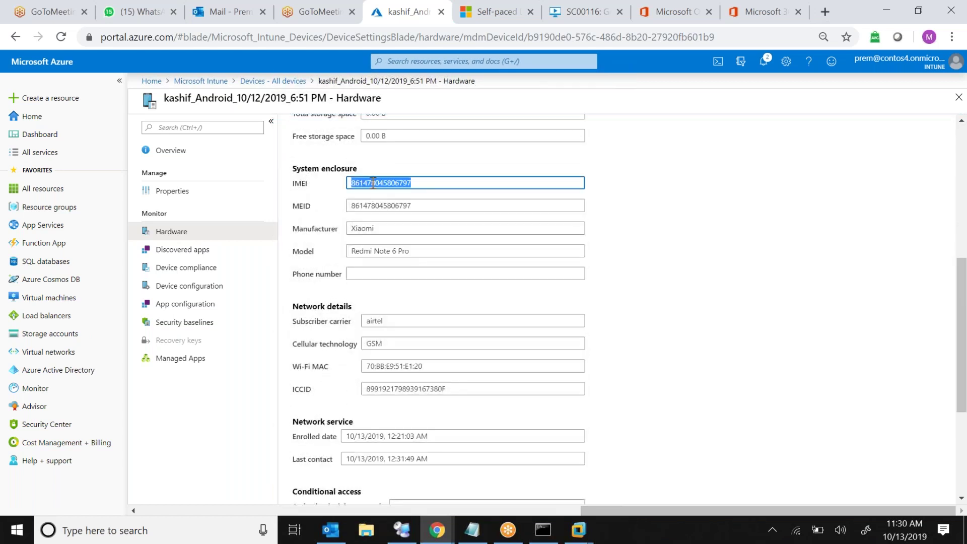
double_click(370, 229)
triple_click(389, 248)
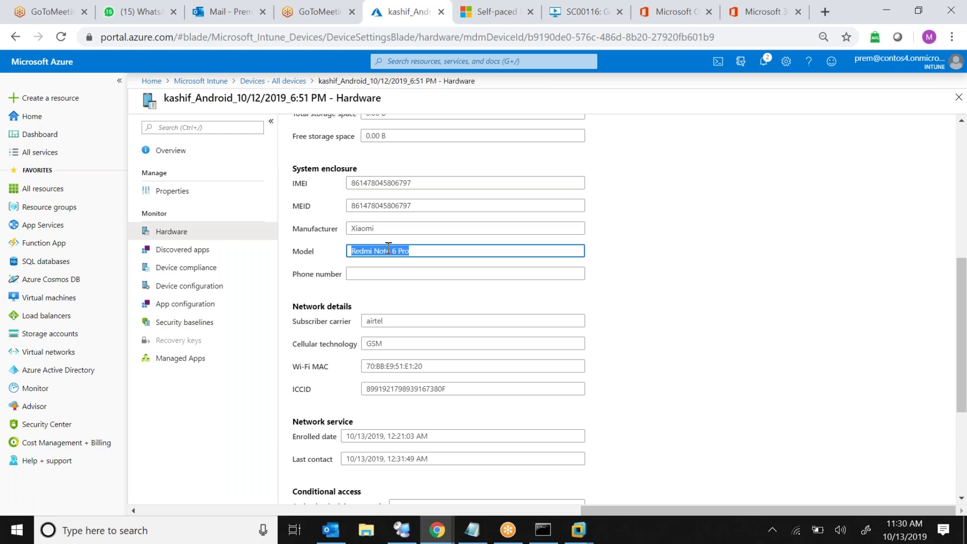
double_click(378, 322)
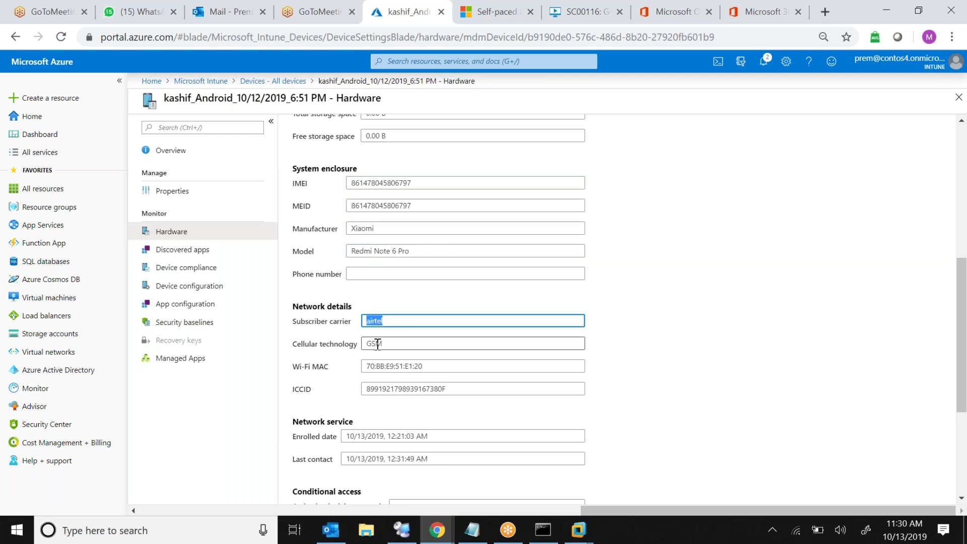
double_click(376, 344)
triple_click(384, 367)
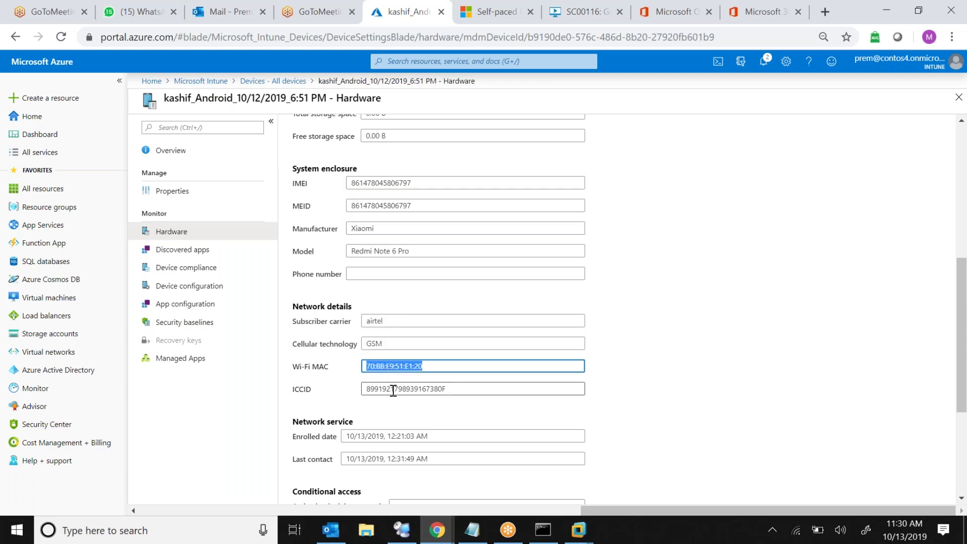
double_click(394, 389)
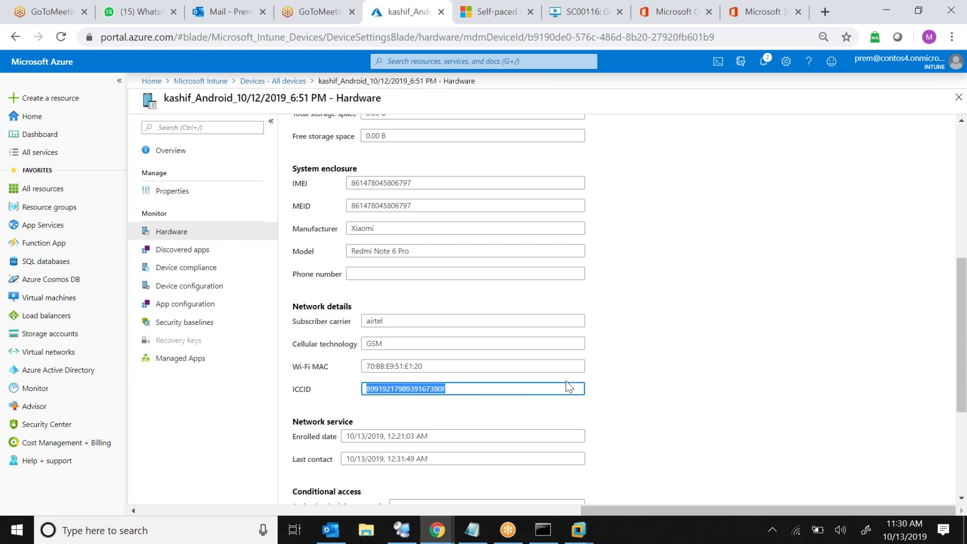
Highlight the Enrolled date and Last contact values, then show the device's discovered apps
left_click(960, 319)
scroll(960, 319, "down", 4)
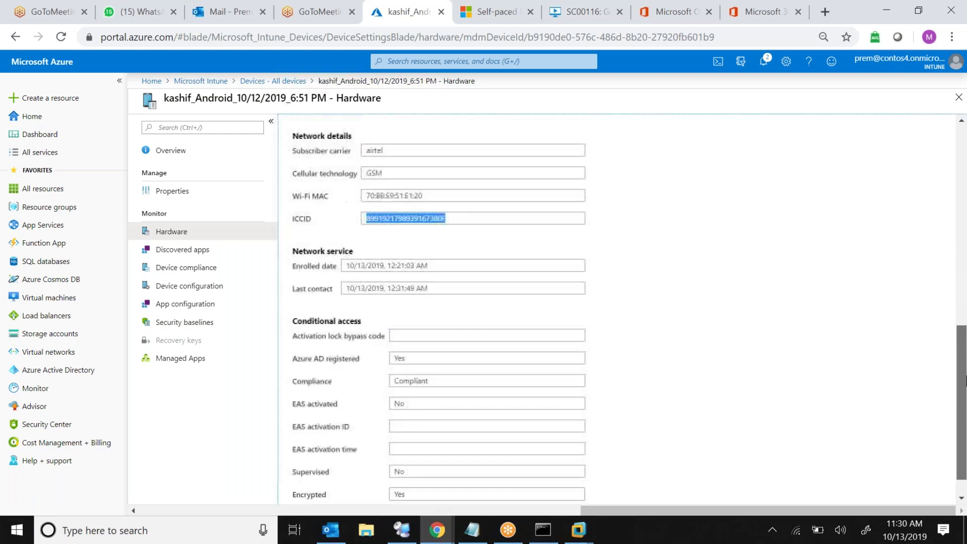
left_click(372, 247)
triple_click(372, 247)
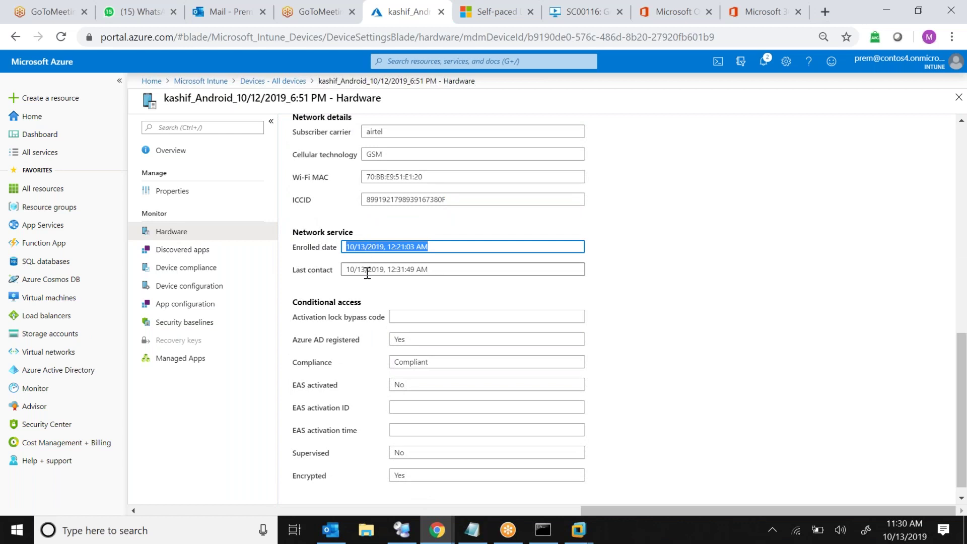
left_click(368, 272)
triple_click(367, 272)
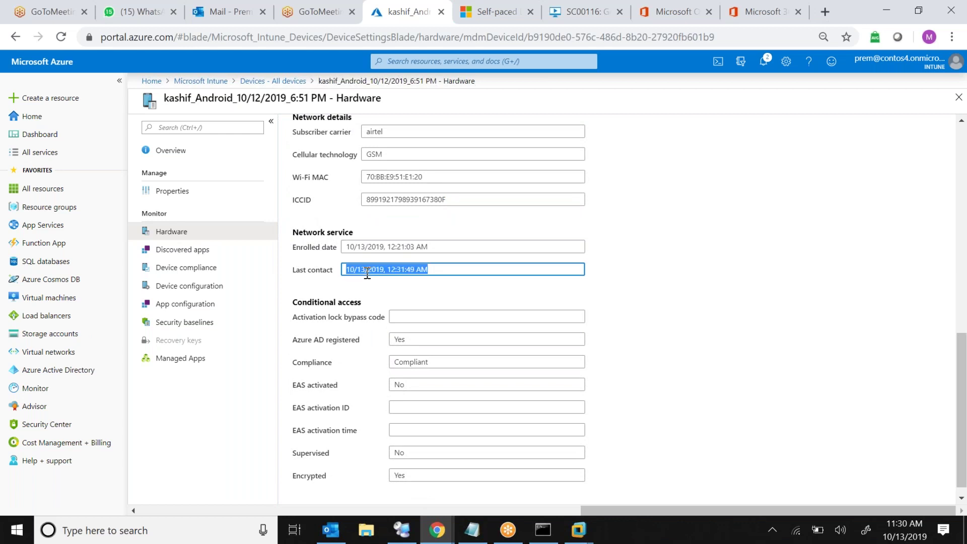
left_click(453, 271)
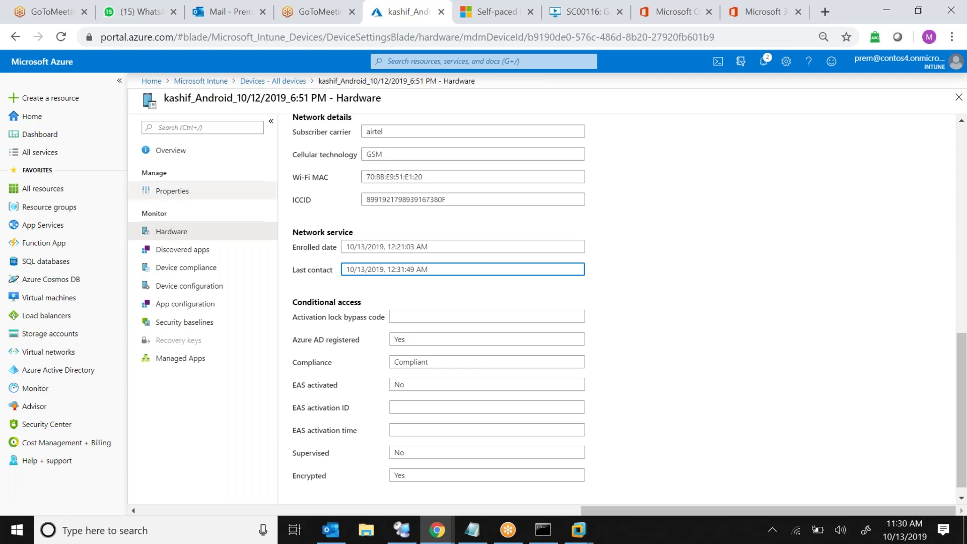
left_click(186, 250)
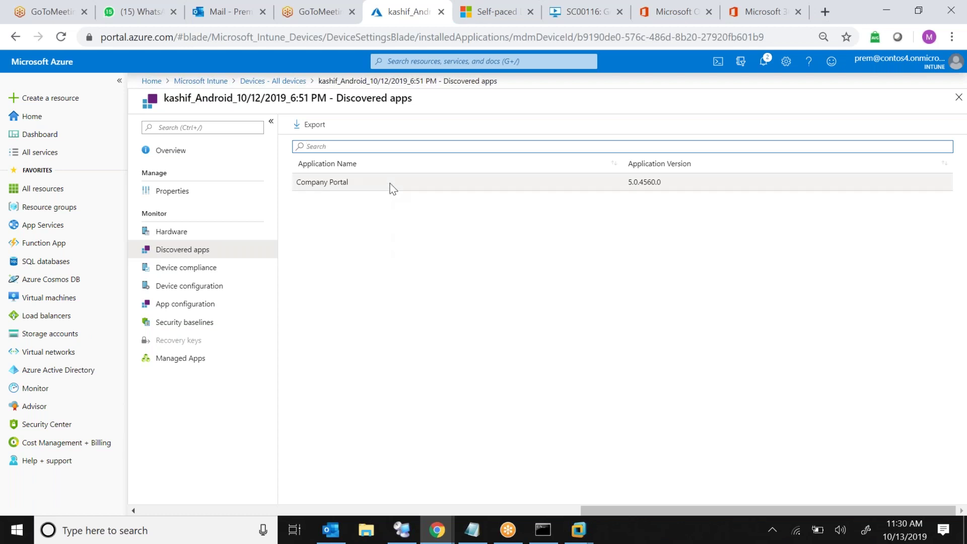
Browse the device's compliance, configuration, app configuration, baselines and managed apps, then return to Intune overview
left_click(187, 275)
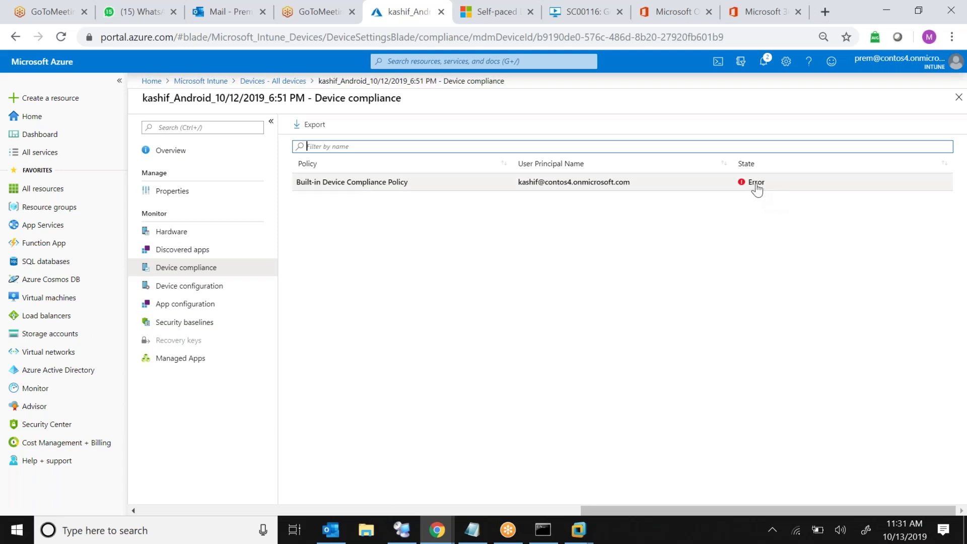
left_click(200, 287)
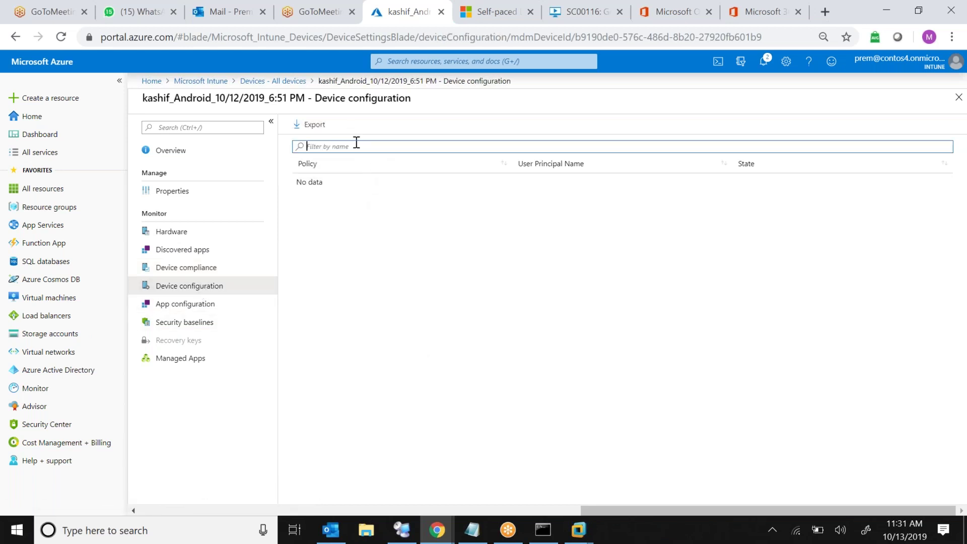
left_click(196, 311)
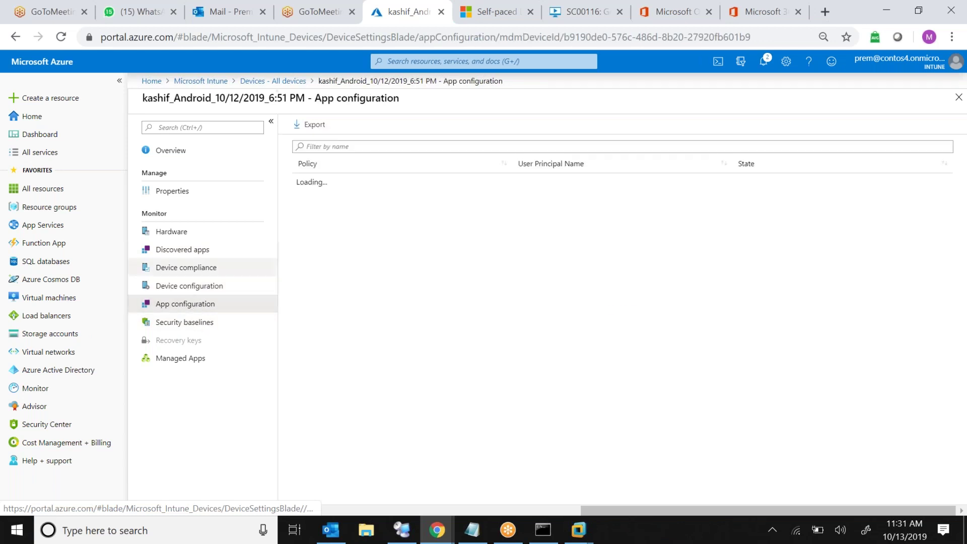
left_click(204, 323)
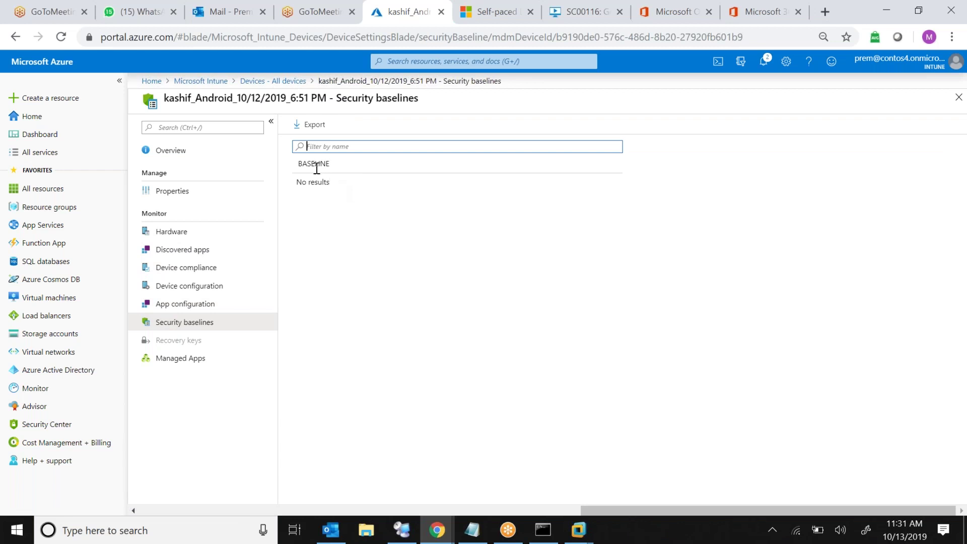
left_click(216, 360)
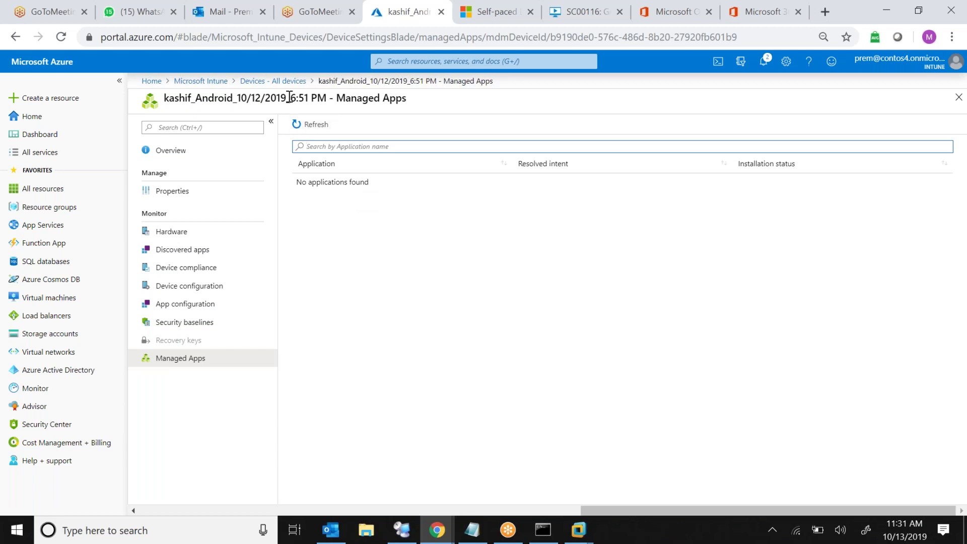
left_click(280, 85)
left_click(211, 81)
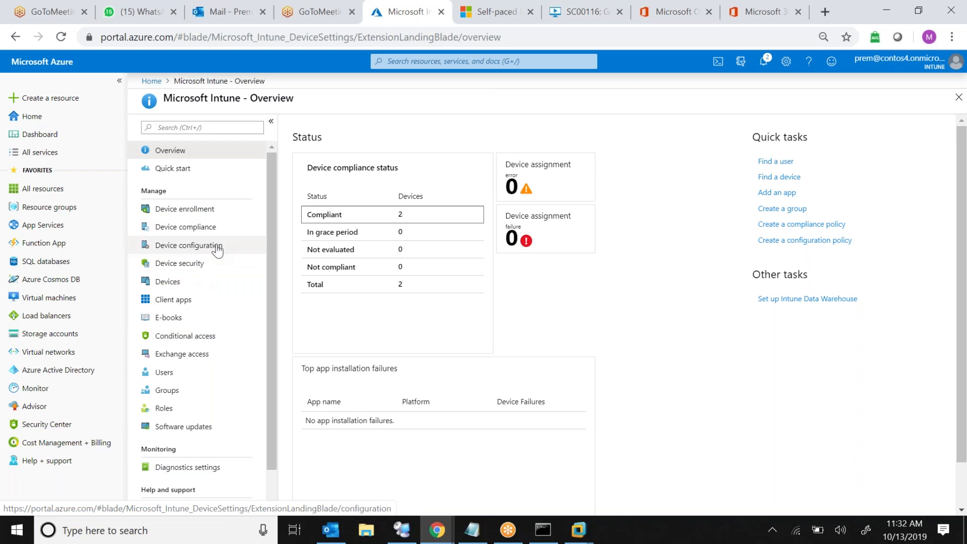
Create a compliance policy 'Android Policy' for Android device administrator and show its settings categories
left_click(194, 226)
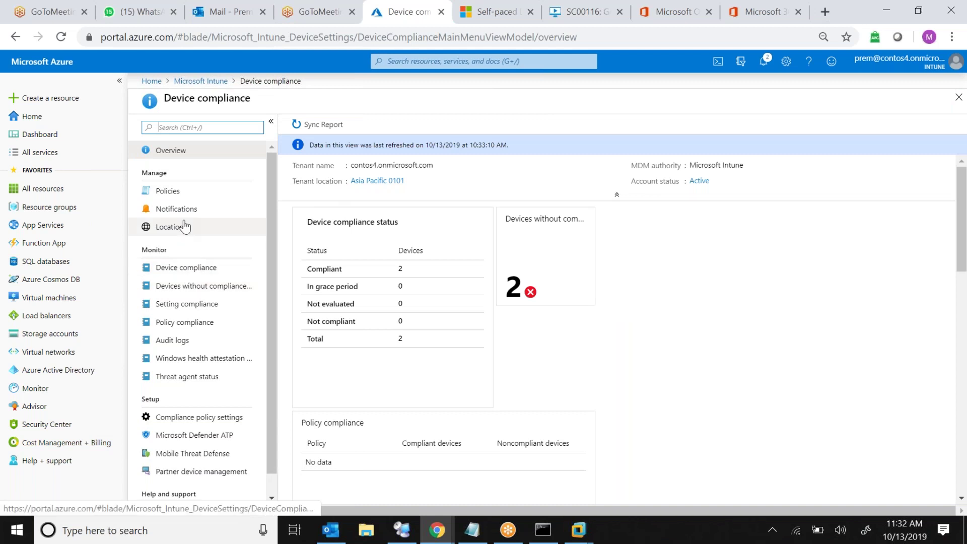
left_click(183, 198)
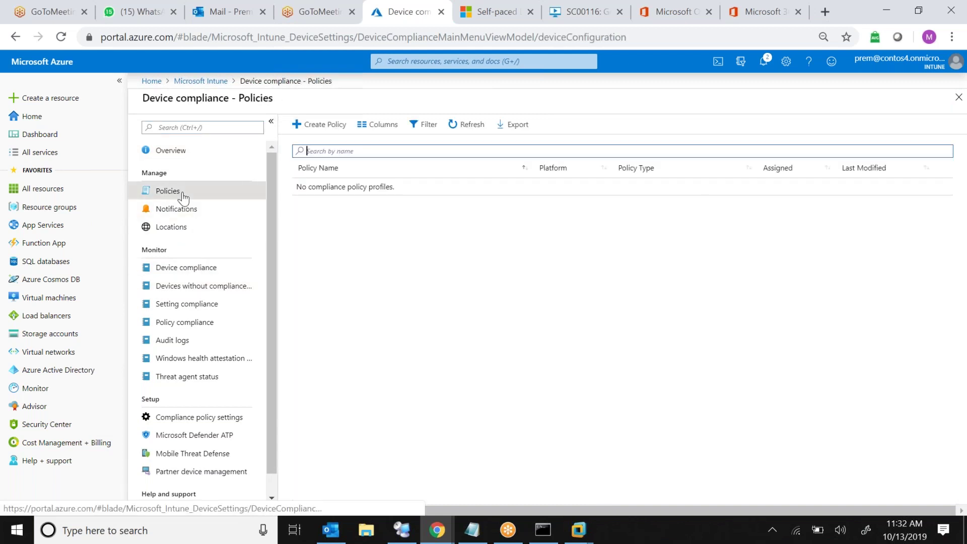
left_click(321, 126)
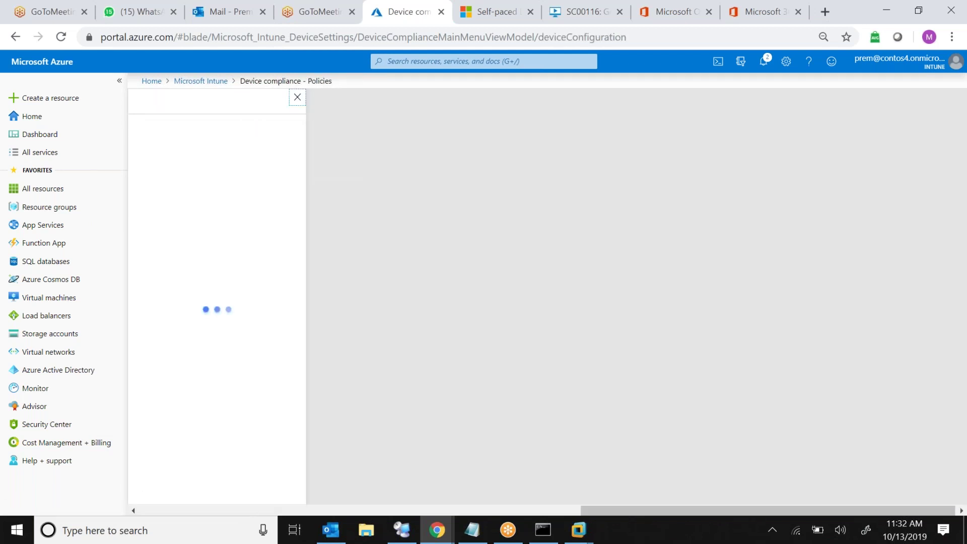
type("Andr")
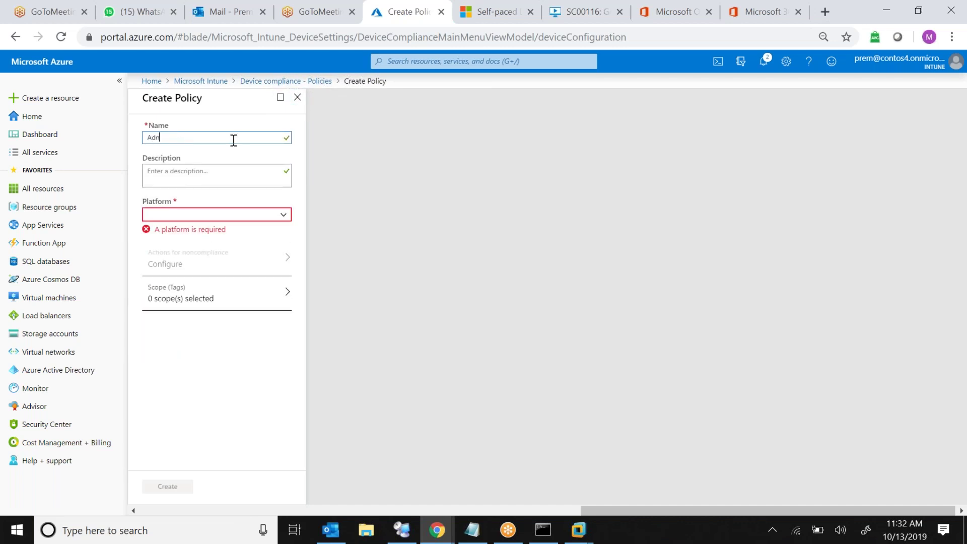
type("oid Policy")
left_click(237, 215)
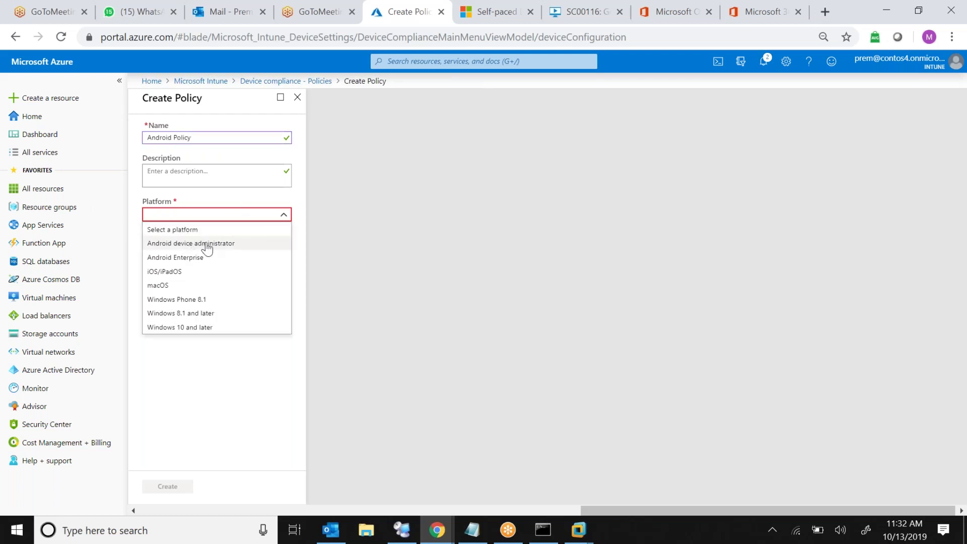
left_click(224, 244)
left_click(212, 247)
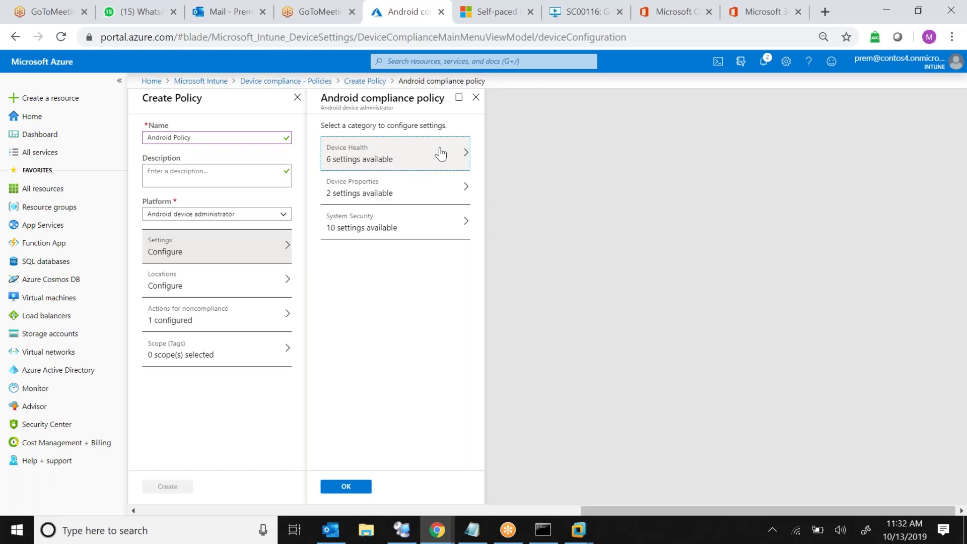
Look over the Device Properties minimum and maximum OS version fields without changing them
left_click(451, 194)
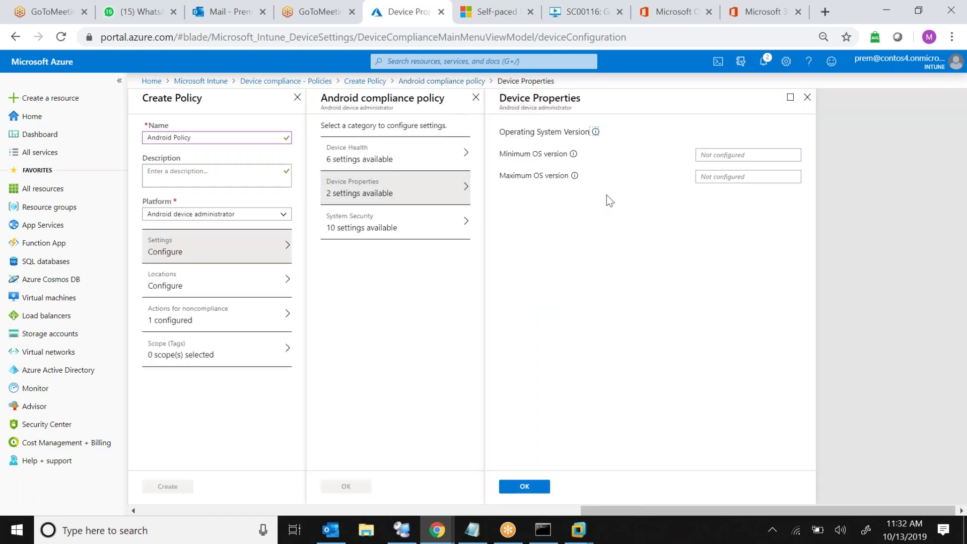
left_click(752, 159)
left_click(743, 176)
left_click(740, 155)
left_click(736, 180)
left_click(808, 99)
Require an alphanumeric-with-symbols password of at least 8 characters and 1-minute inactivity lock
left_click(390, 234)
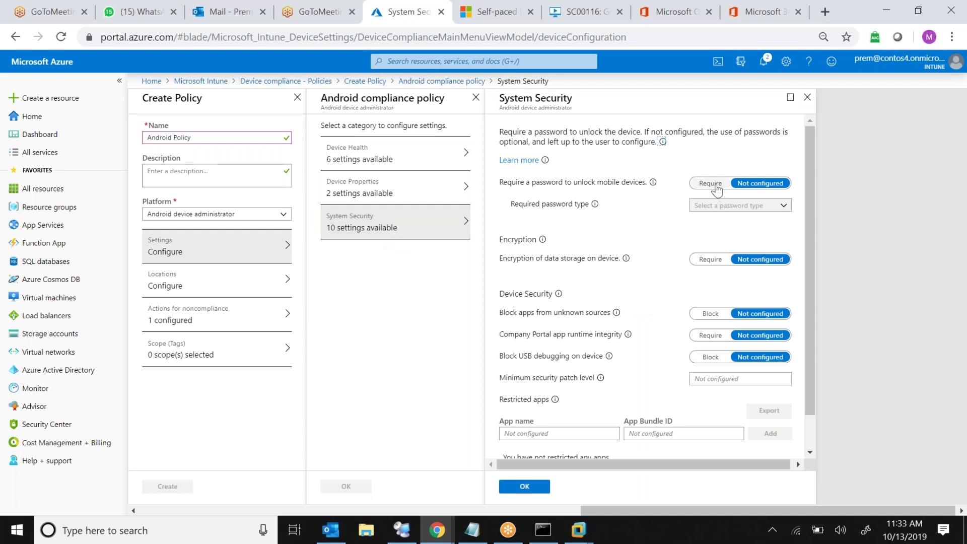
left_click(716, 184)
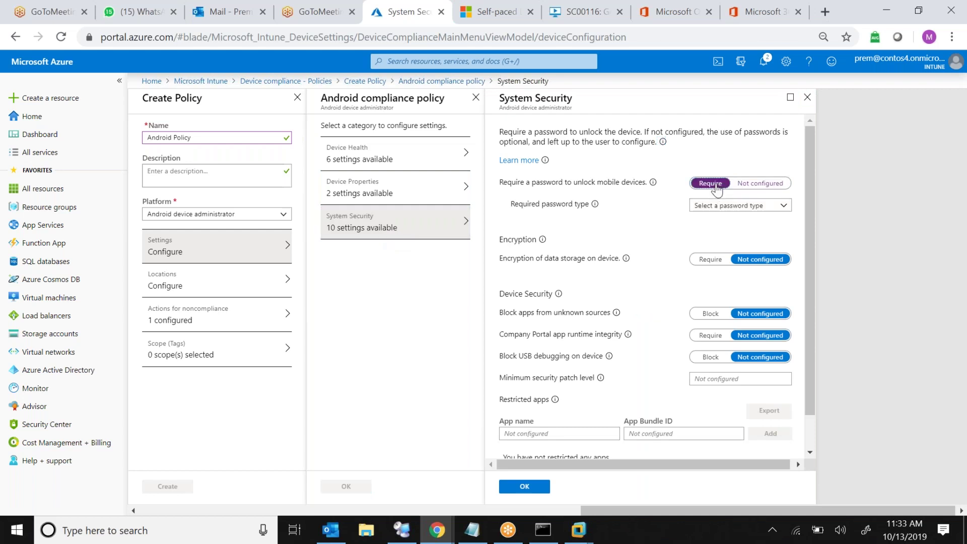
left_click(782, 208)
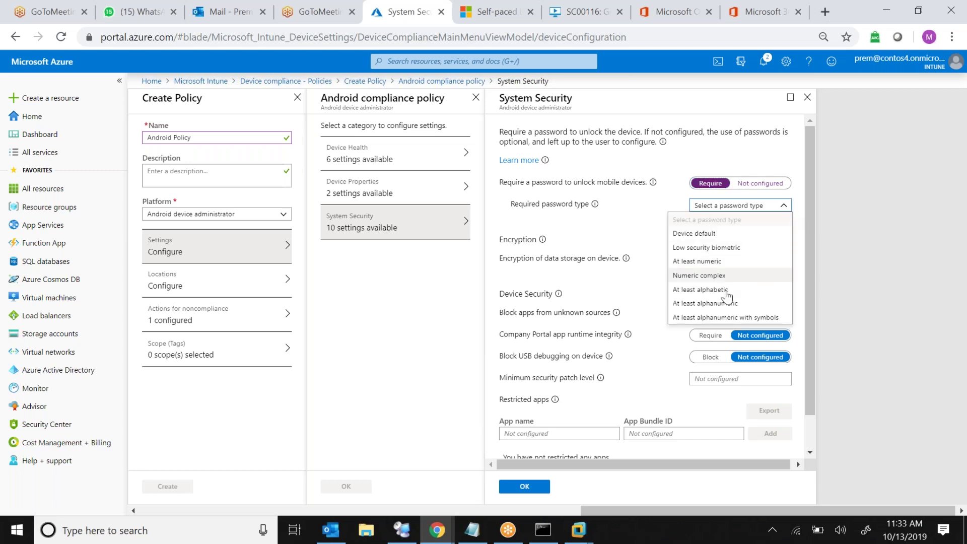
left_click(704, 318)
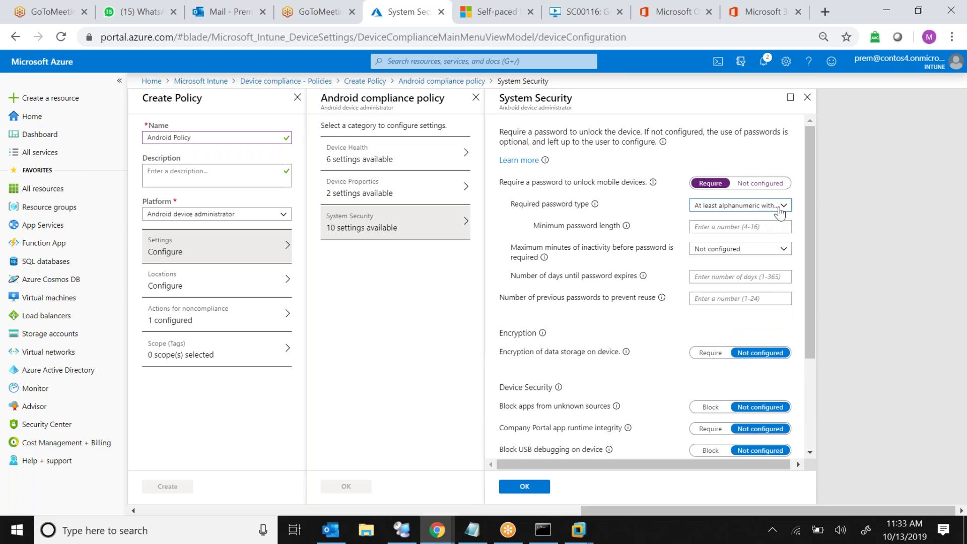
left_click(740, 227)
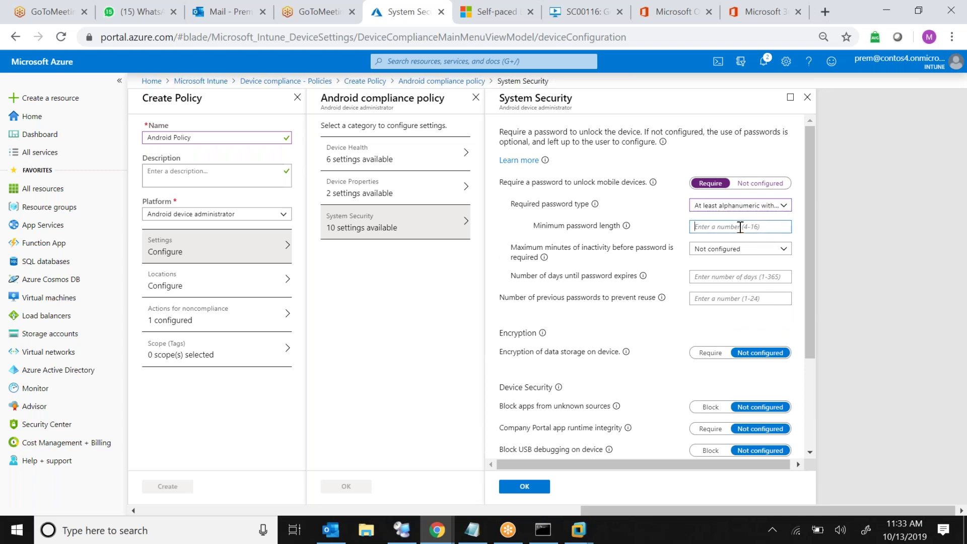
type("8")
left_click(746, 249)
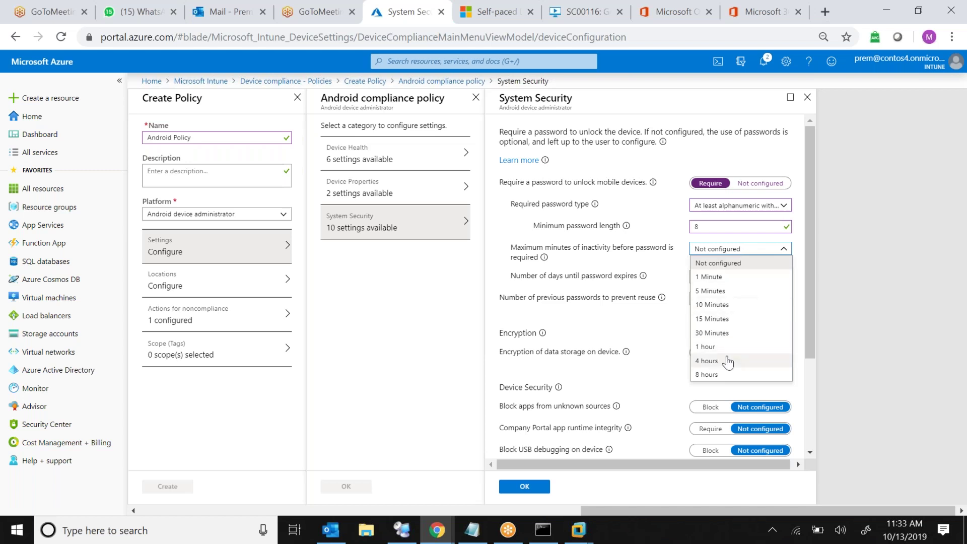
left_click(724, 281)
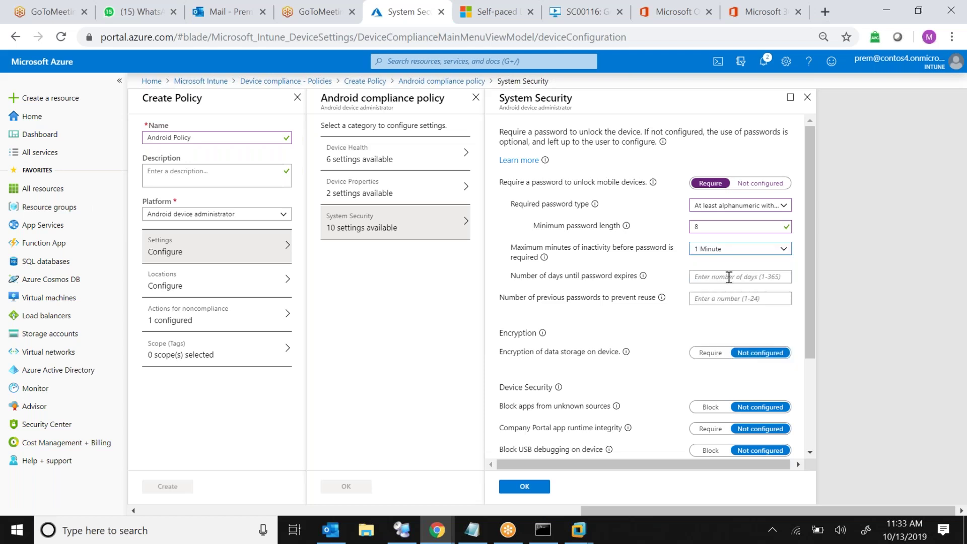
Set password expiry to 60 days, block reuse of 3 passwords, and require storage encryption
left_click(728, 277)
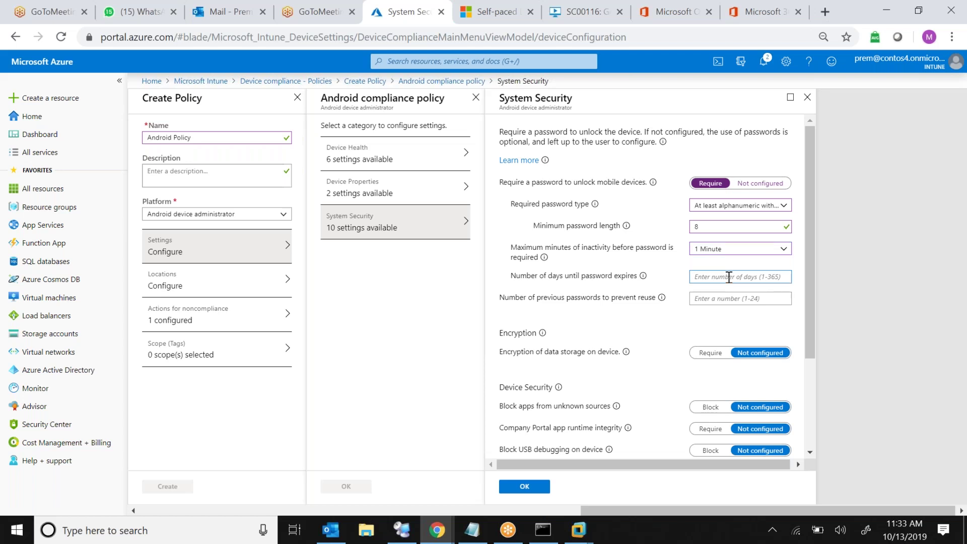
type("60")
left_click(725, 298)
type("3")
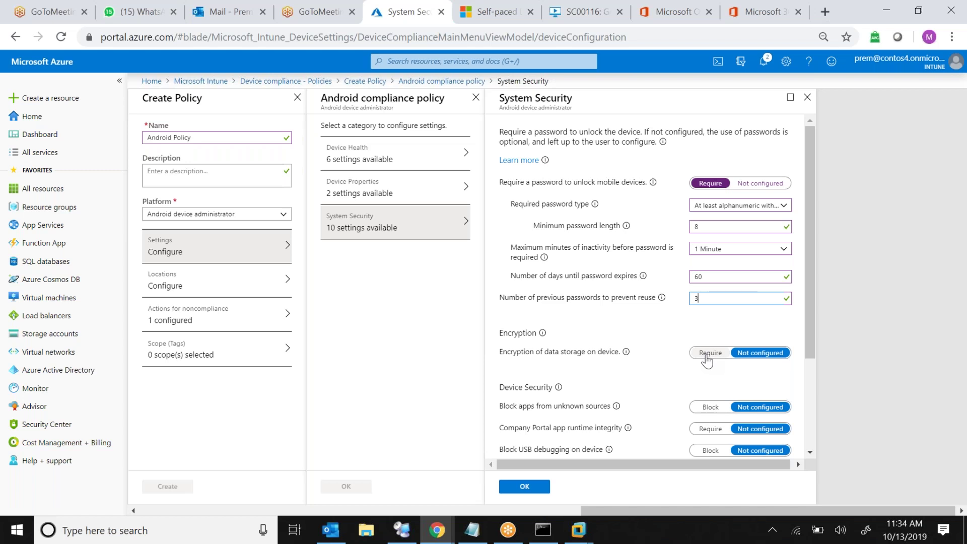
left_click(707, 355)
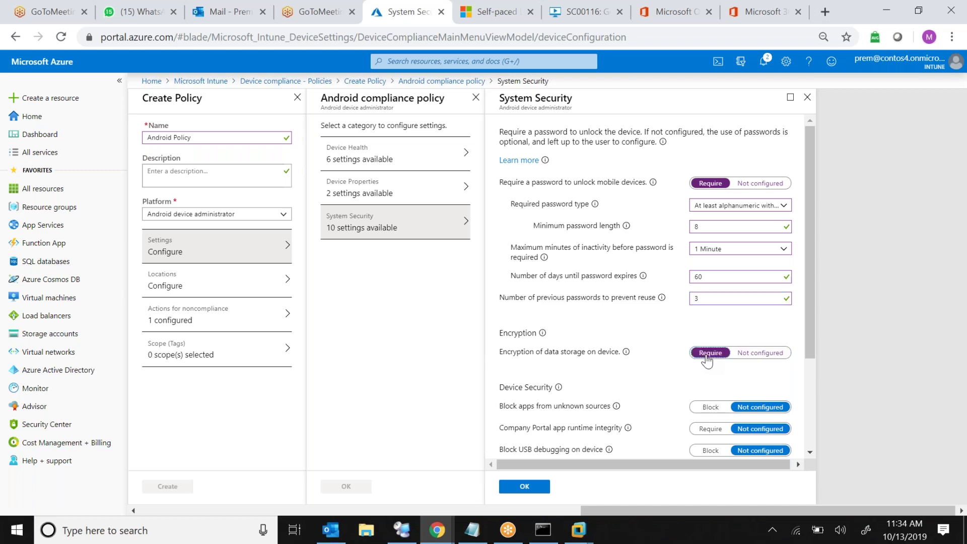
Set 'Block apps from unknown sources' to Block
left_click(810, 308)
left_click_drag(810, 308, 819, 400)
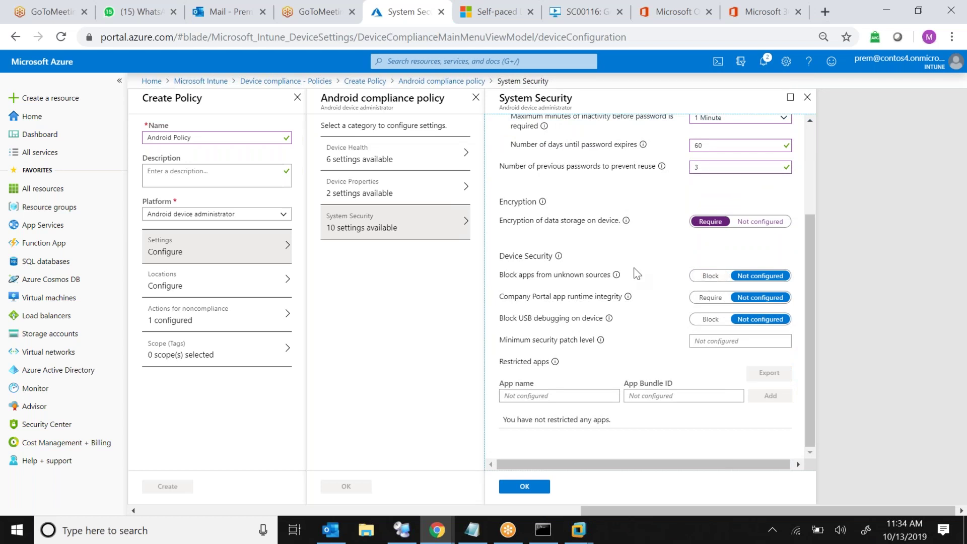
triple_click(537, 274)
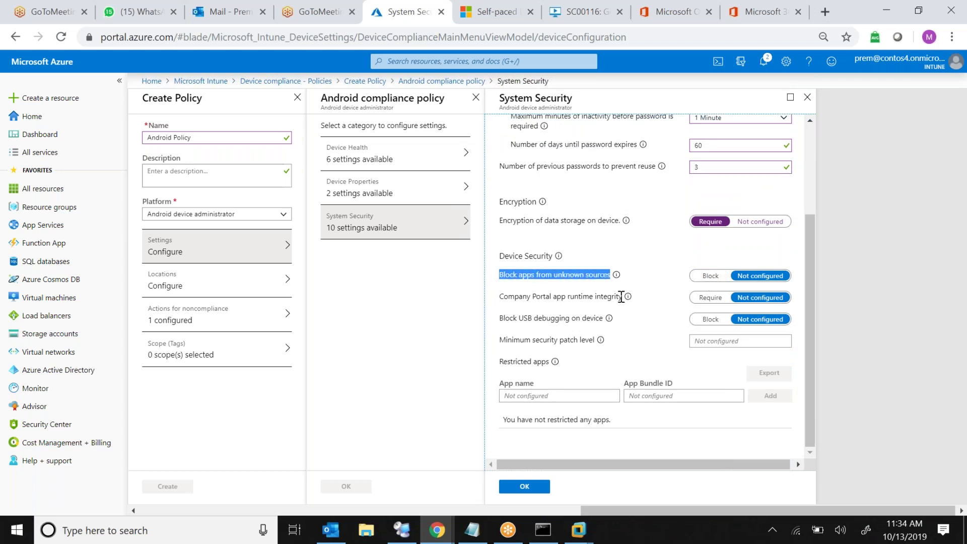
left_click(711, 278)
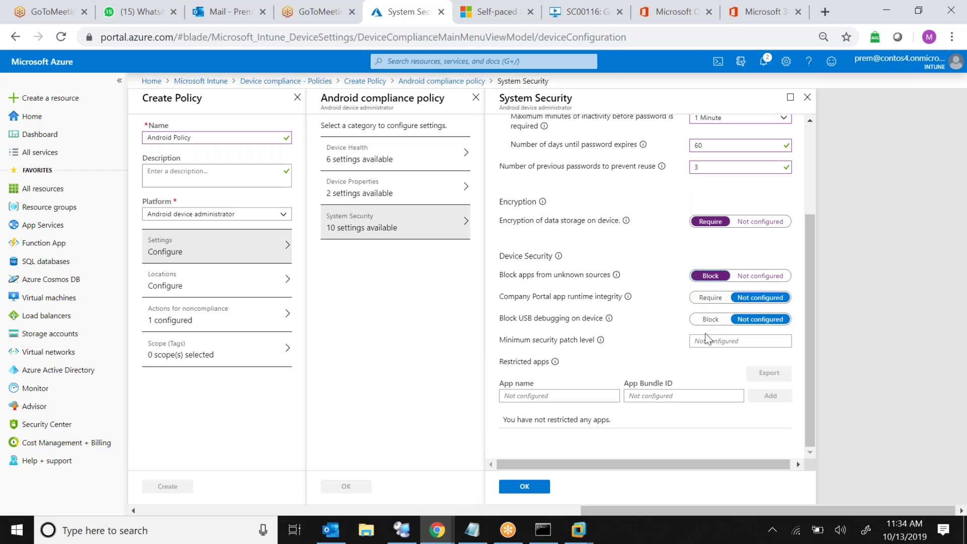
left_click(730, 341)
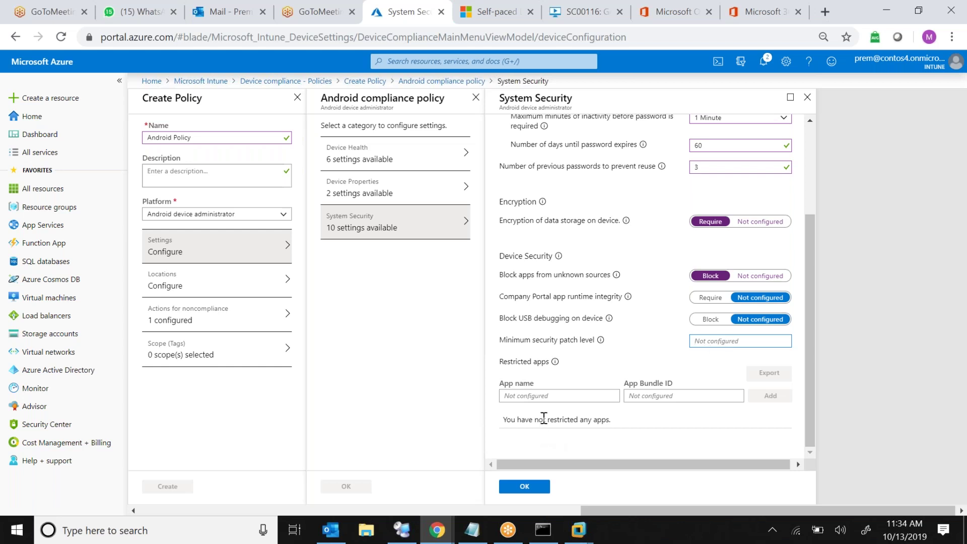
Try a test restricted app 'bit' with a bundle ID, clear it, and save System Security
left_click(563, 396)
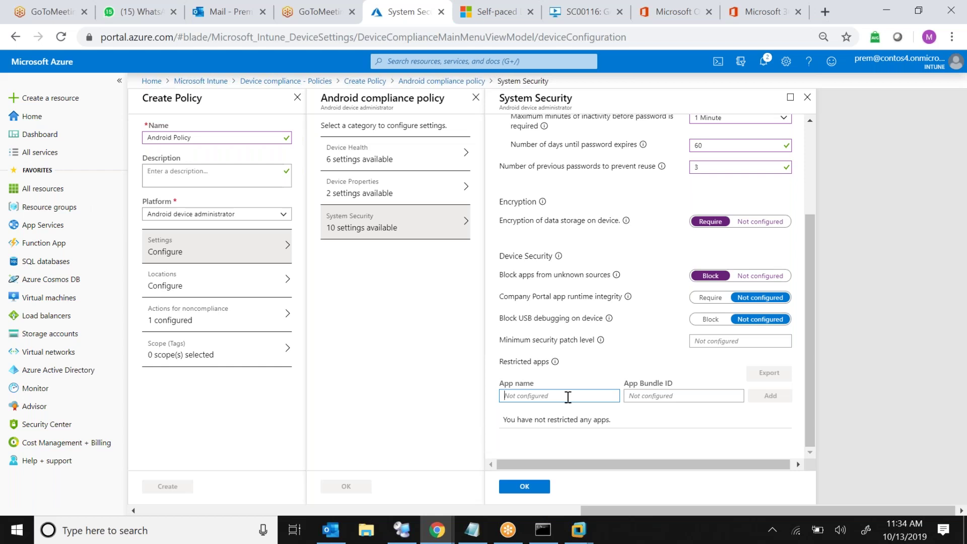
type("bit")
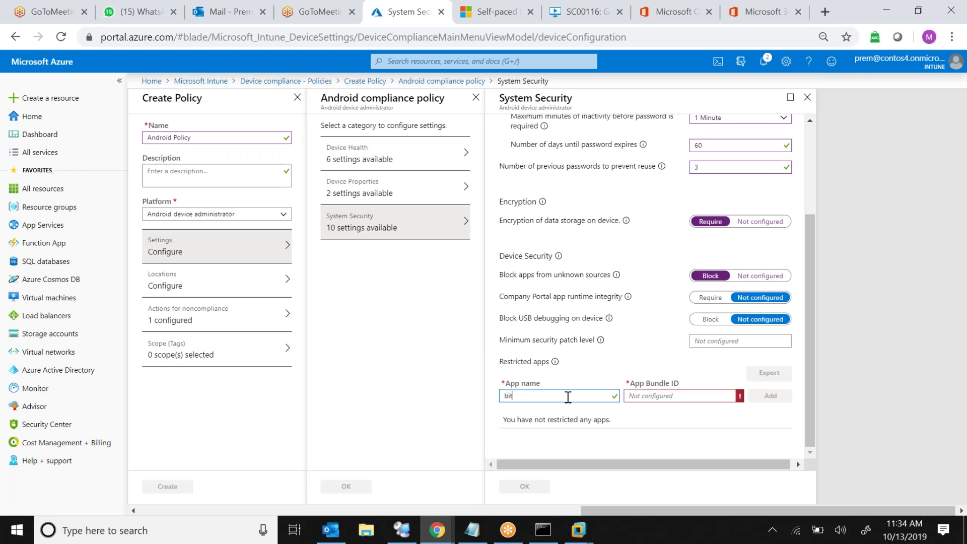
left_click(648, 395)
type("lk")
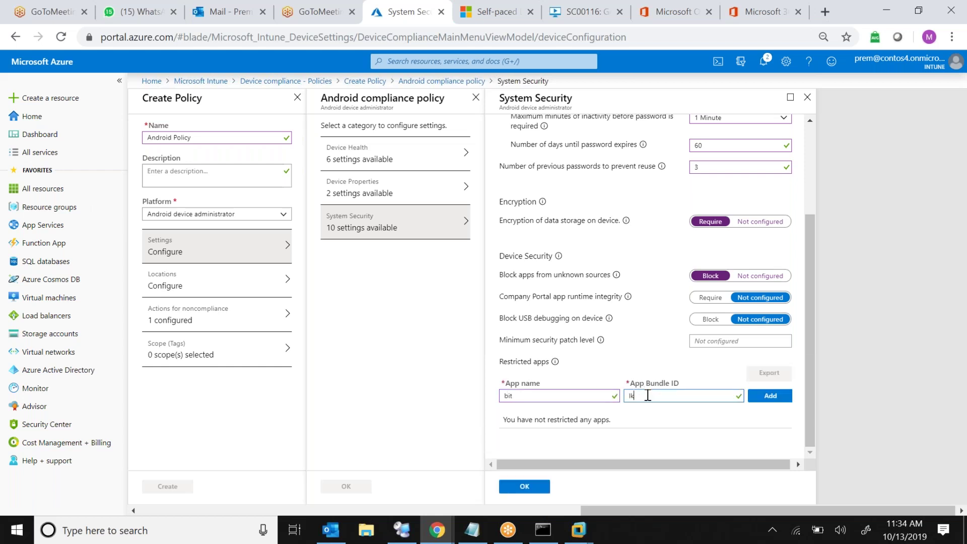
type("ajsfljsadfljsadflkjsdfljk")
key("ctrl+a")
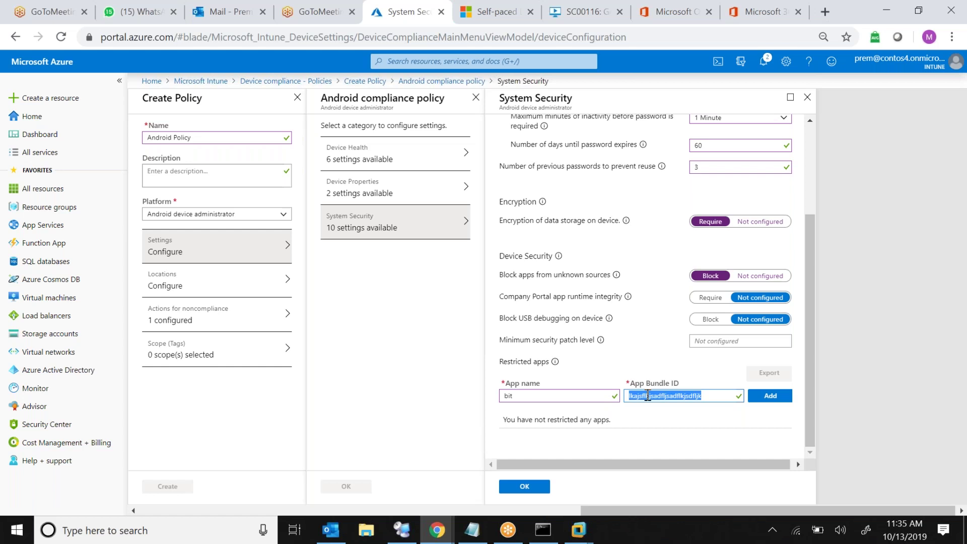
key("BackSpace")
left_click(592, 396)
key("BackSpace")
key("BackSpace")
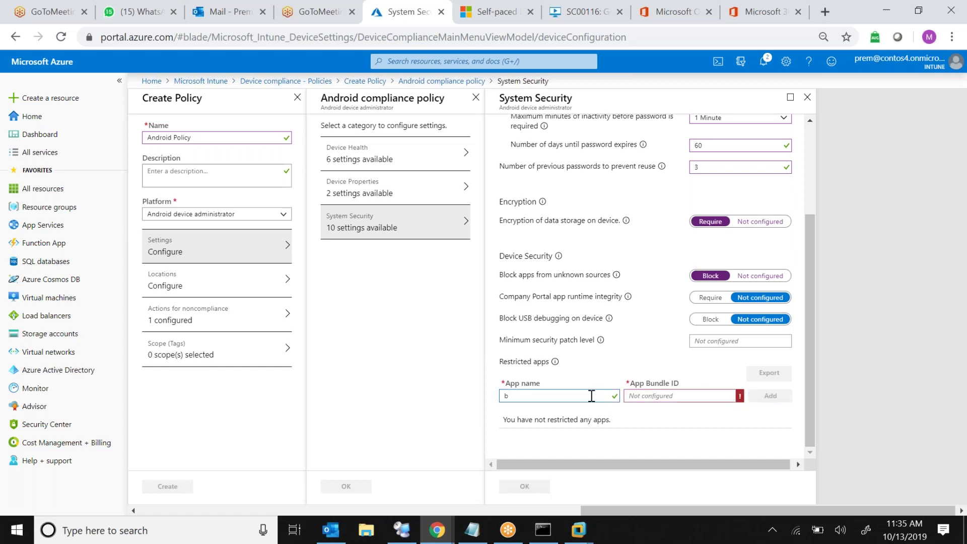
key("BackSpace")
left_click(809, 363)
left_click(519, 487)
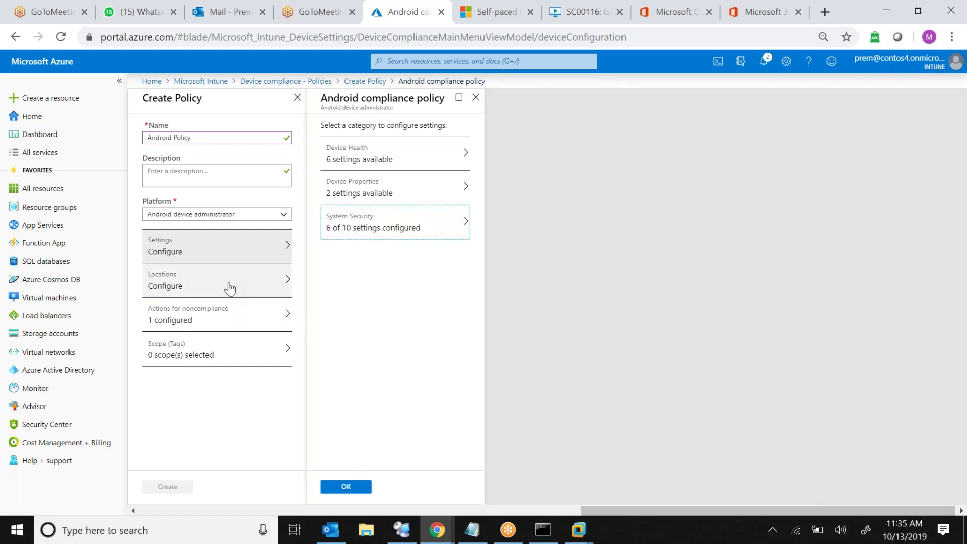
Accept the 8 settings and the Mark device noncompliant action, then create Android Policy
left_click(356, 486)
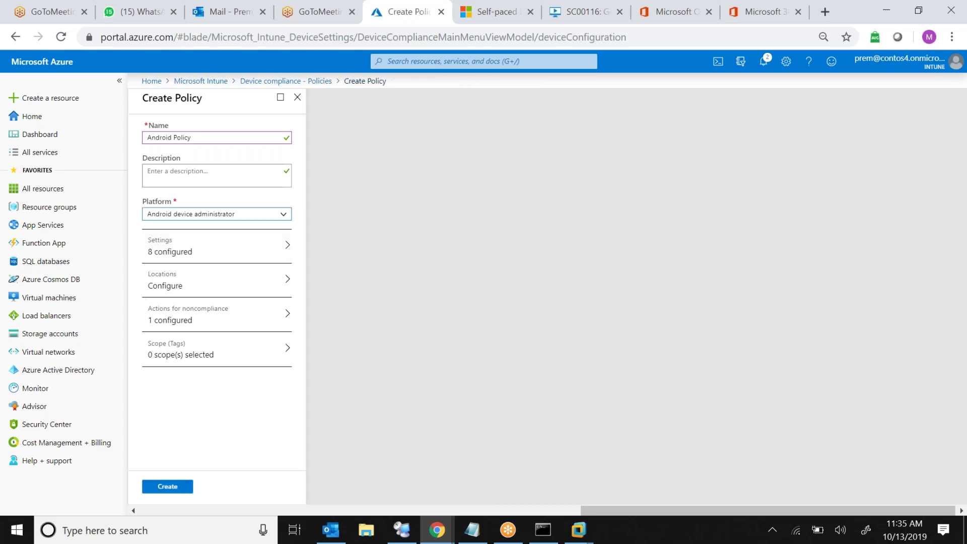
left_click(265, 324)
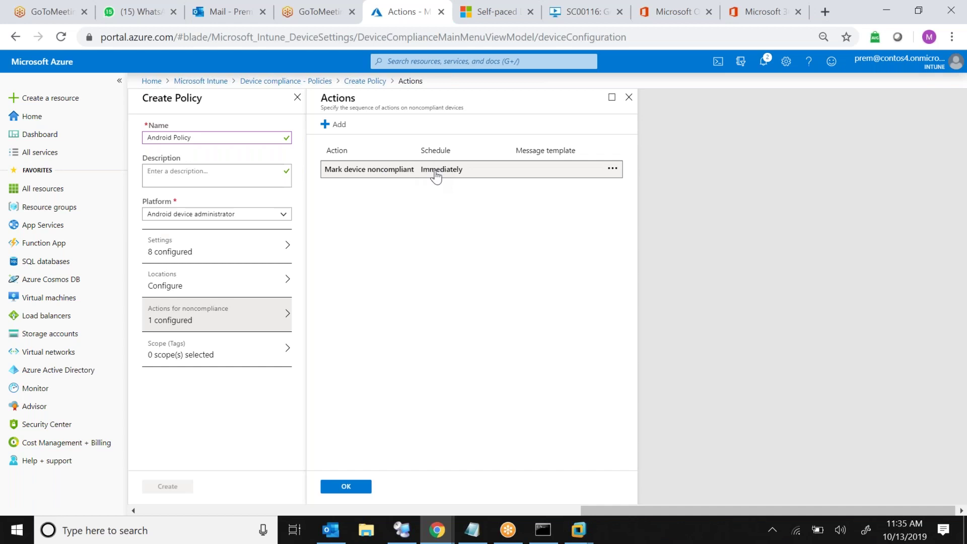
left_click_drag(435, 175, 322, 171)
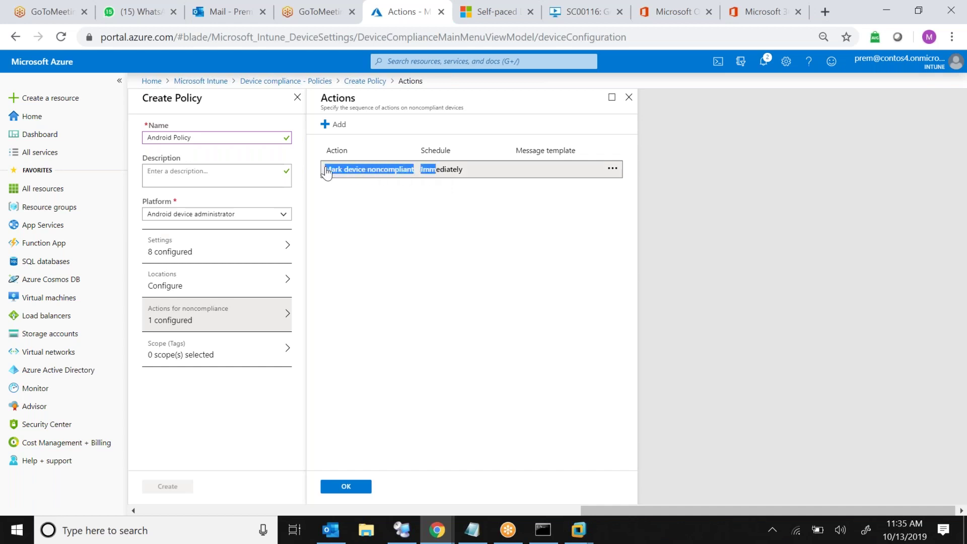
left_click(410, 234)
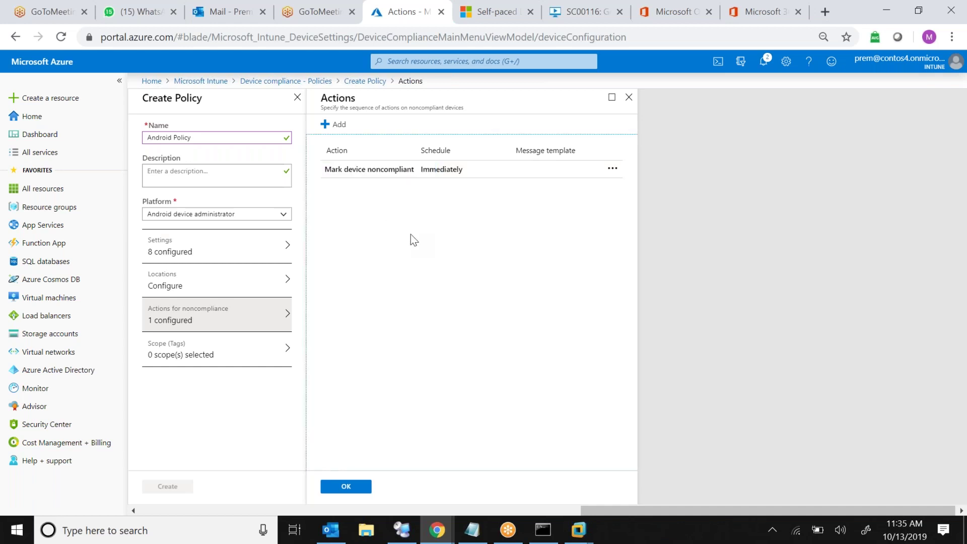
left_click(346, 487)
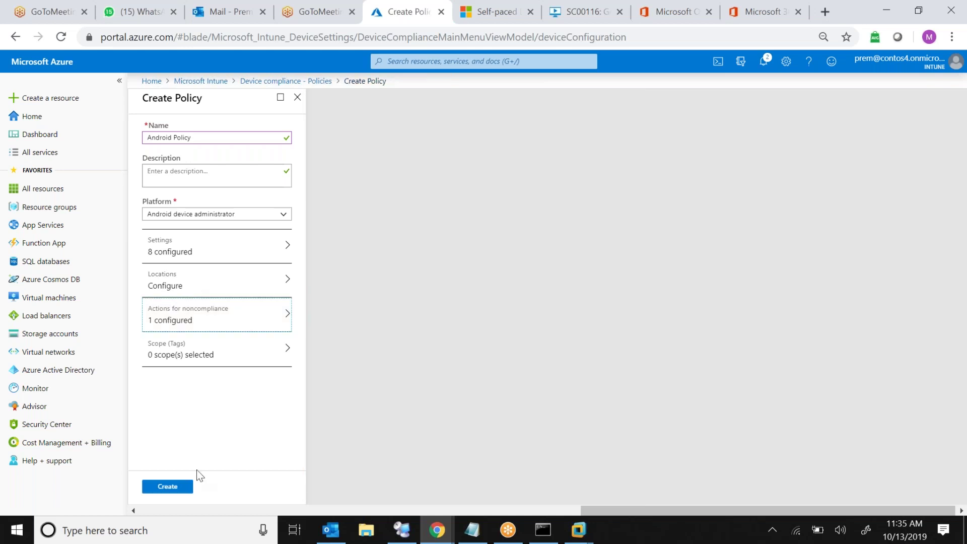
left_click(161, 488)
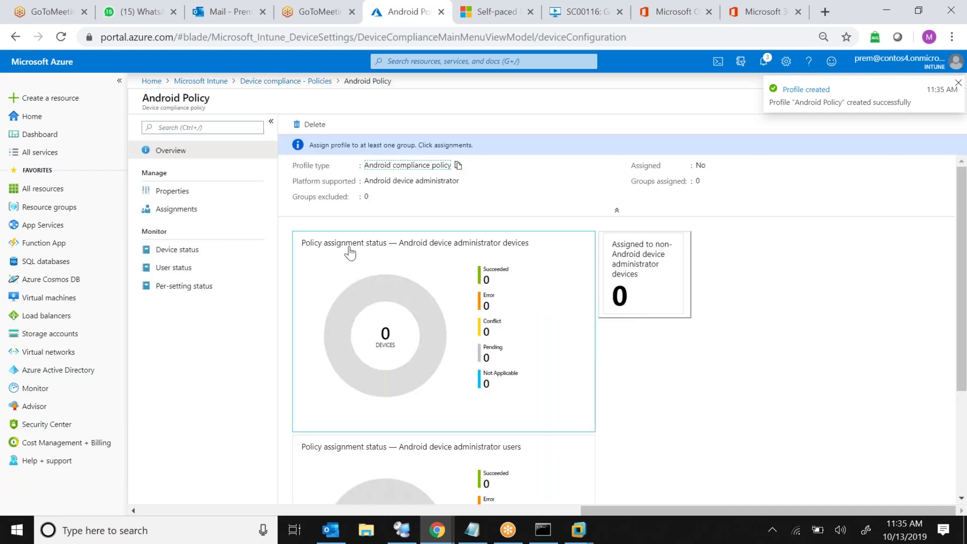
Assign Android Policy to All Users, then leave for the Intune overview without saving
left_click(238, 213)
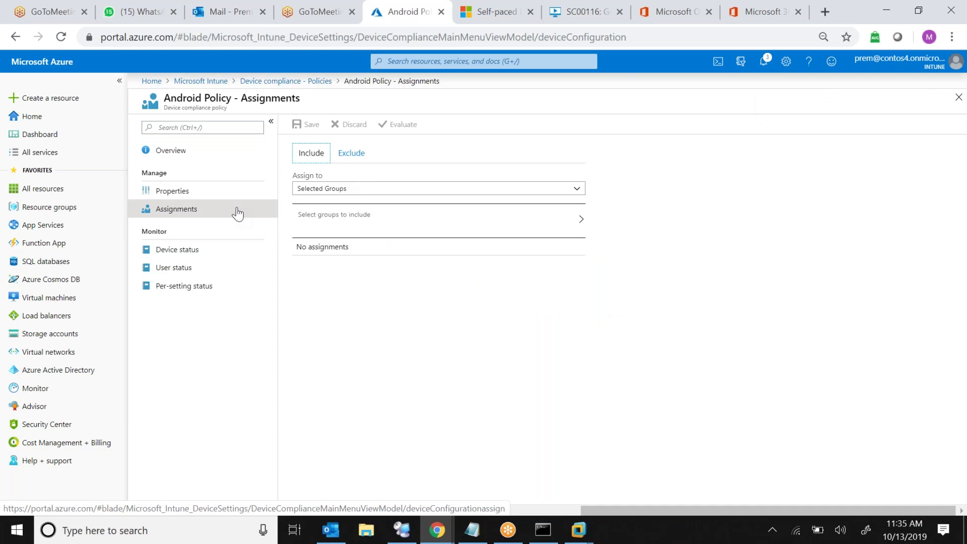
left_click(340, 191)
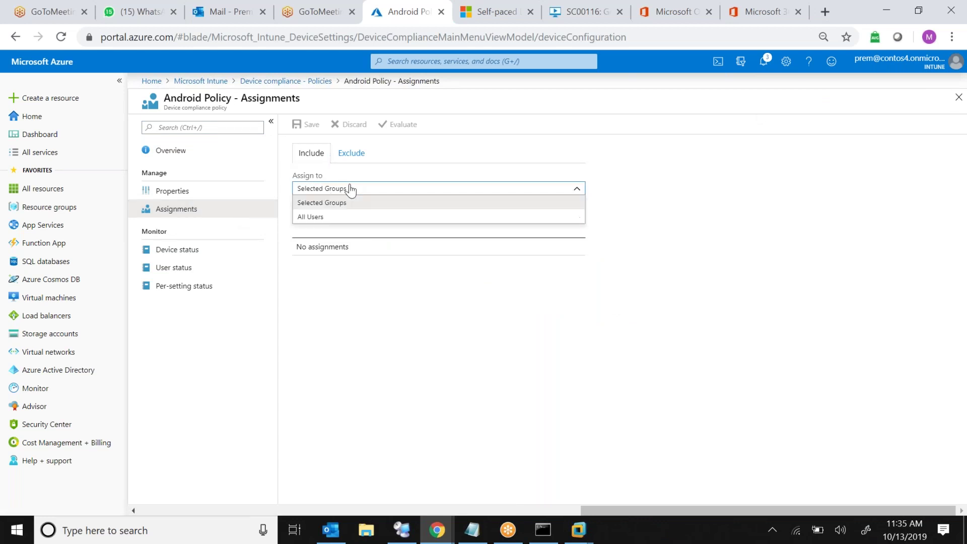
left_click(334, 220)
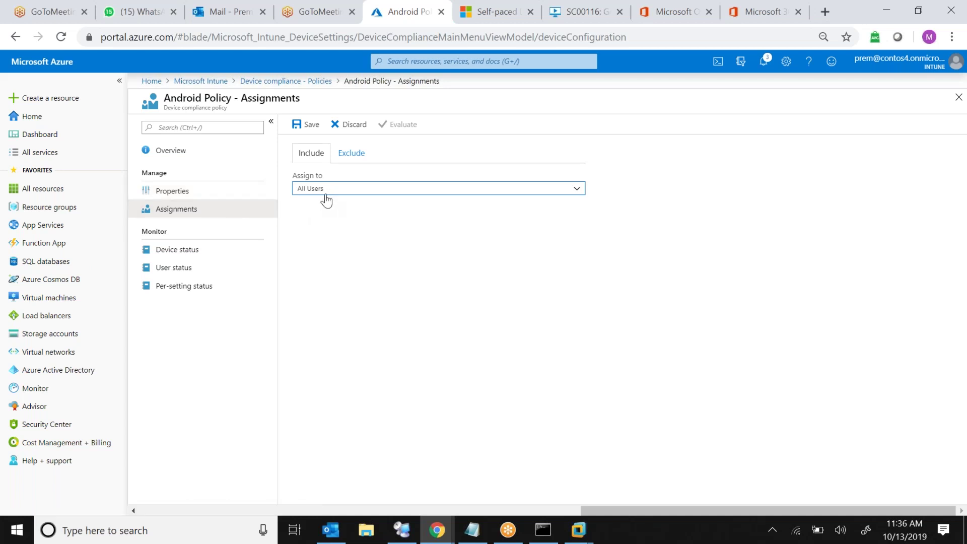
left_click(324, 225)
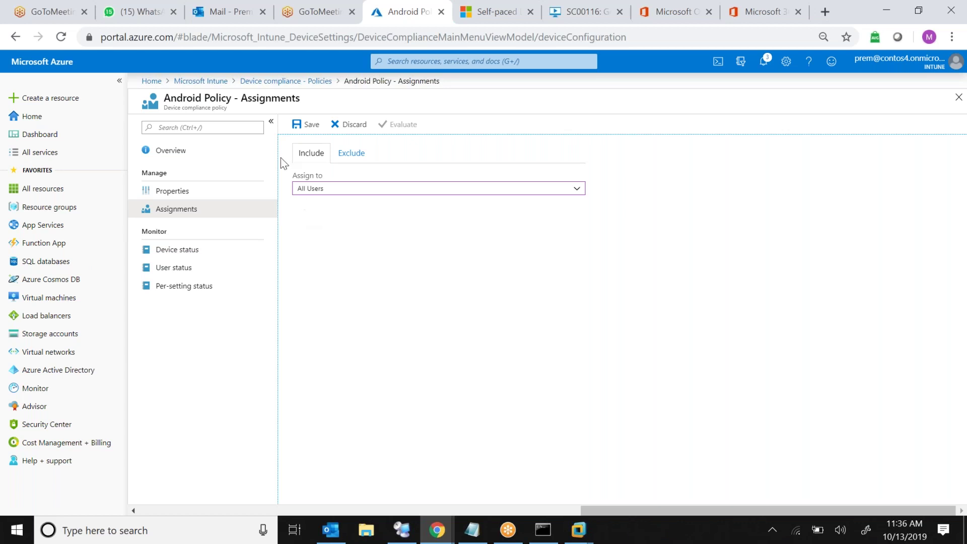
left_click(207, 82)
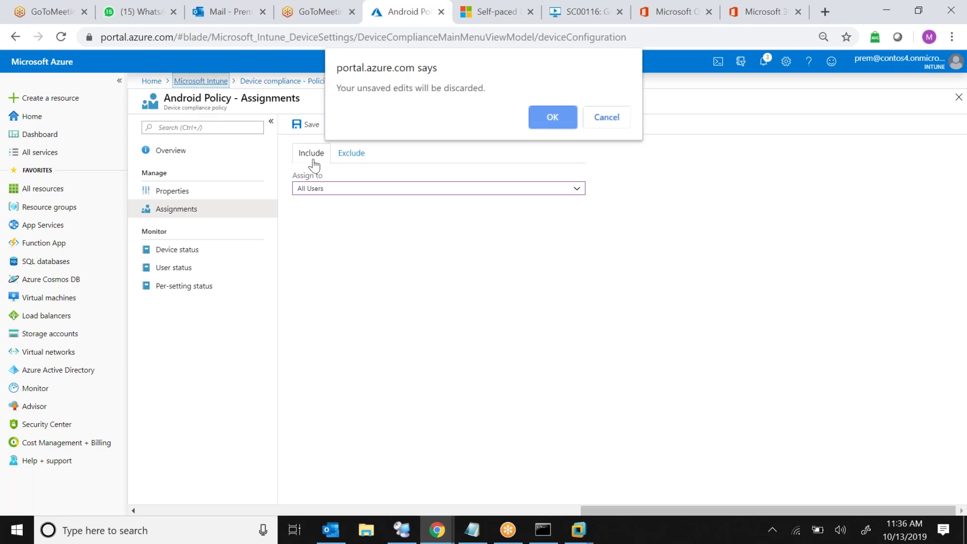
Keep editing at first, then leave via the Microsoft Intune breadcrumb and discard the All Users assignment
left_click(599, 121)
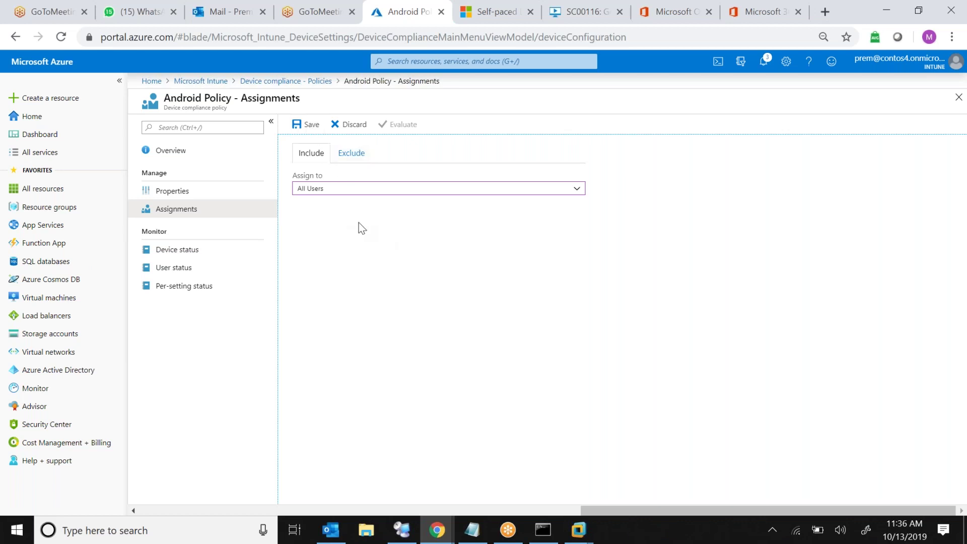
left_click(207, 86)
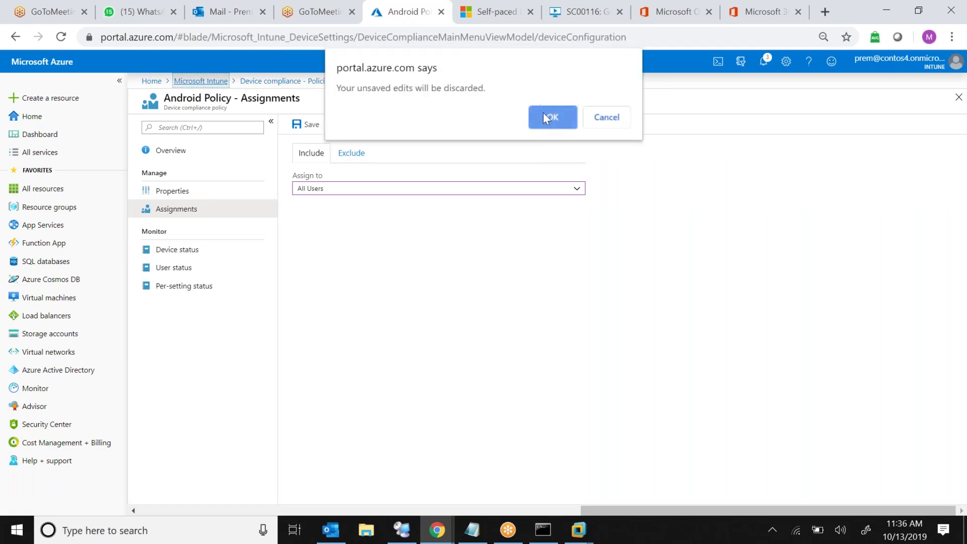
left_click(543, 113)
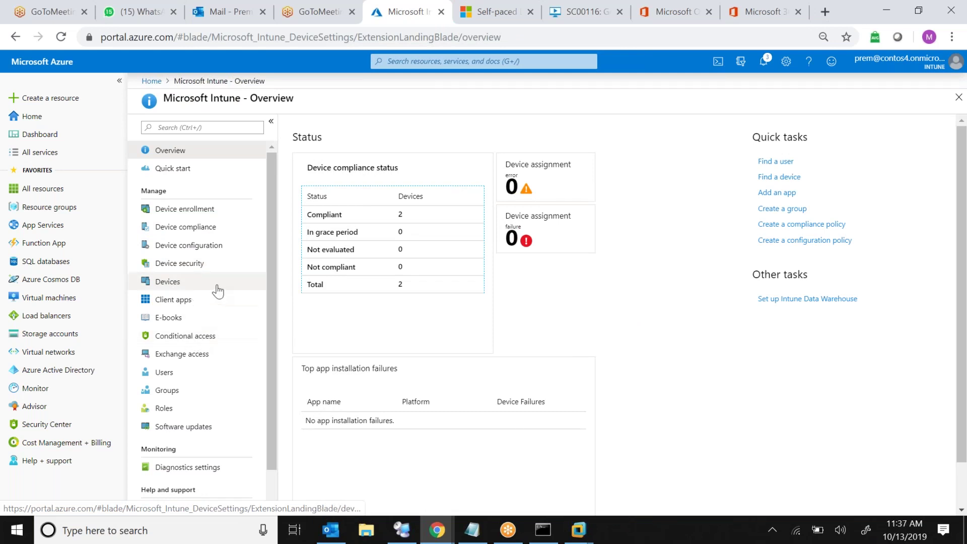
Peek at Device security and Device configuration, returning to the Intune overview after each
left_click(206, 263)
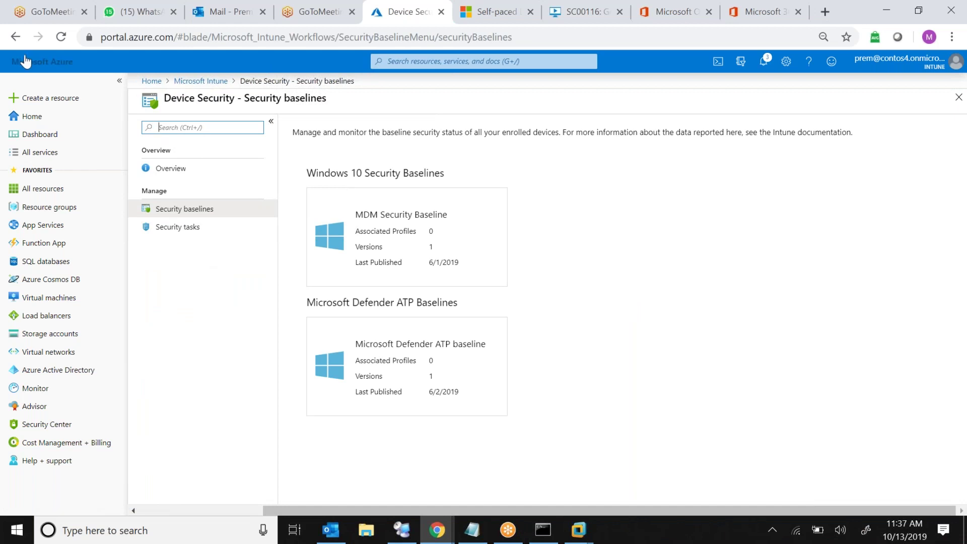
left_click(15, 36)
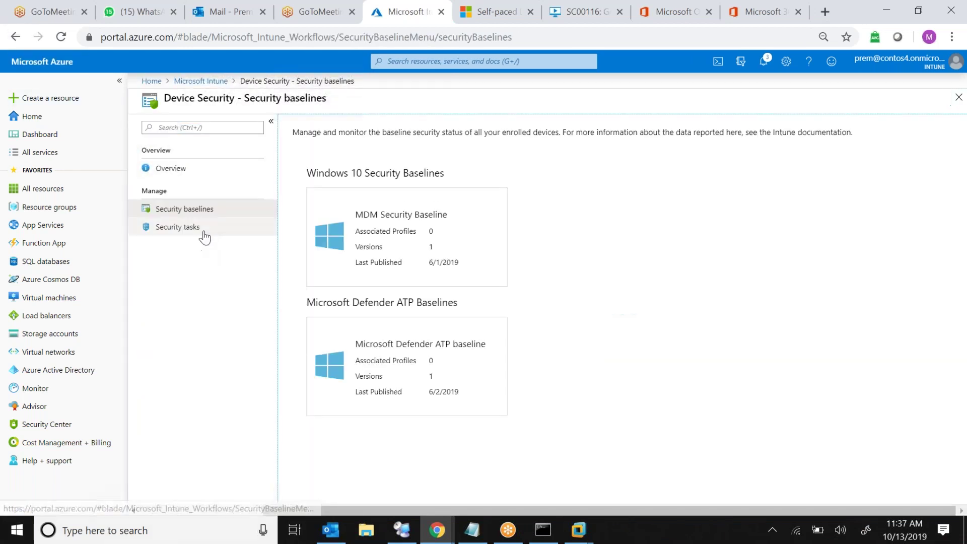
left_click(204, 80)
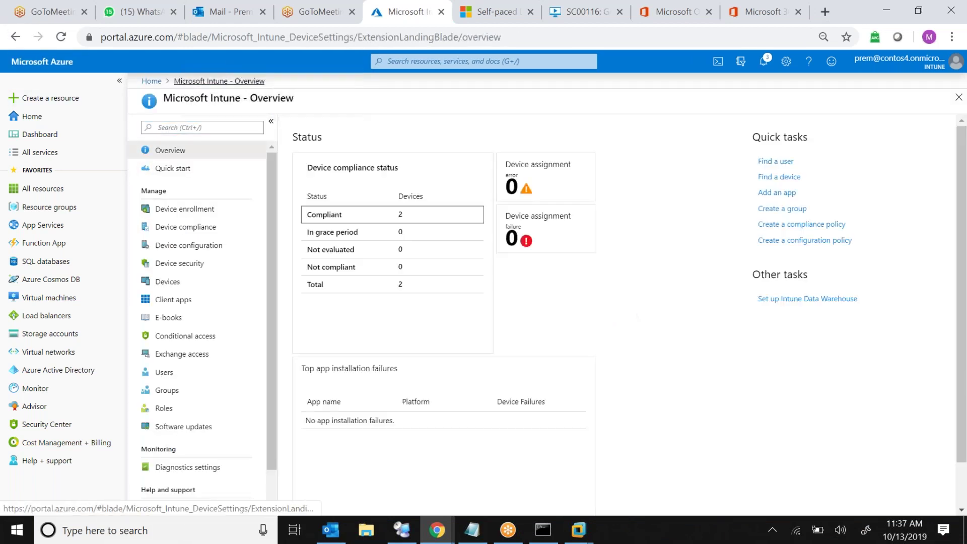
left_click(194, 246)
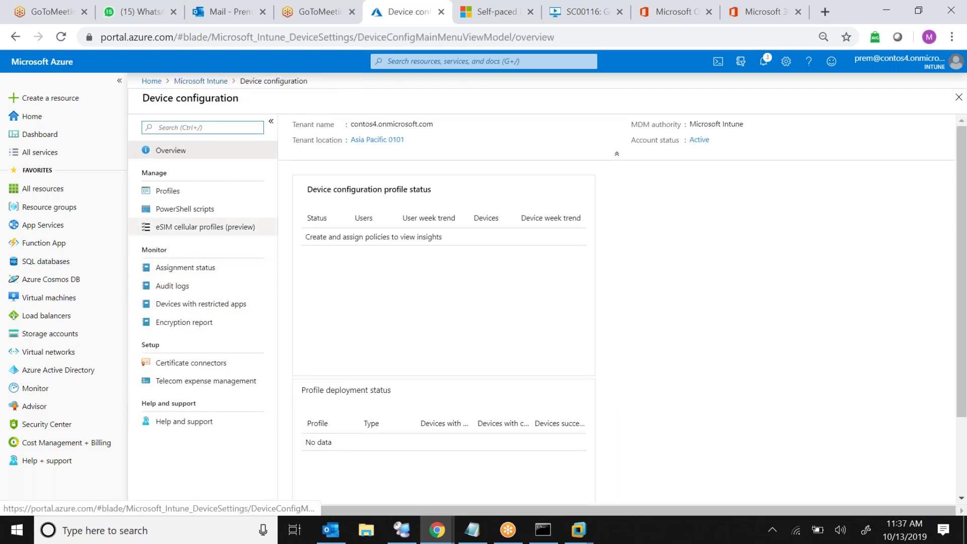
left_click(18, 37)
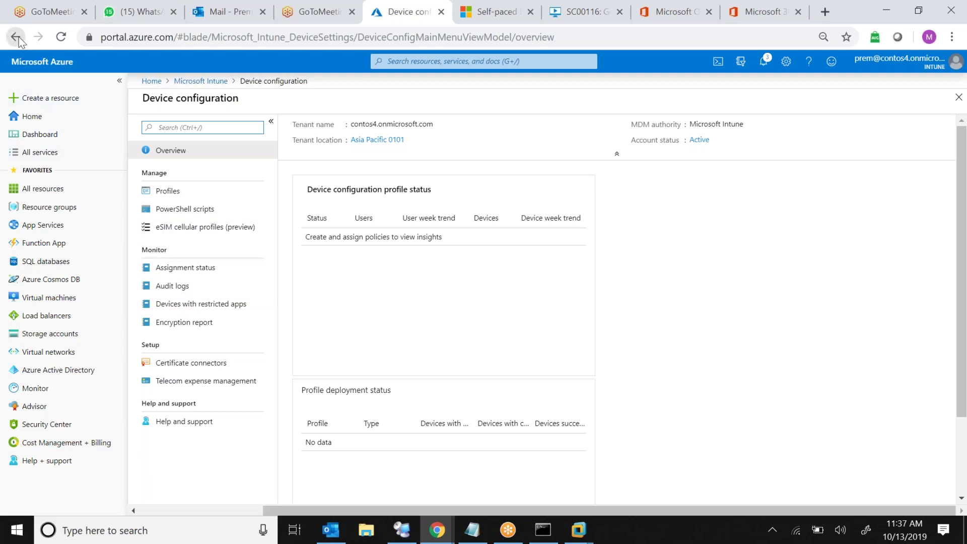
left_click(195, 85)
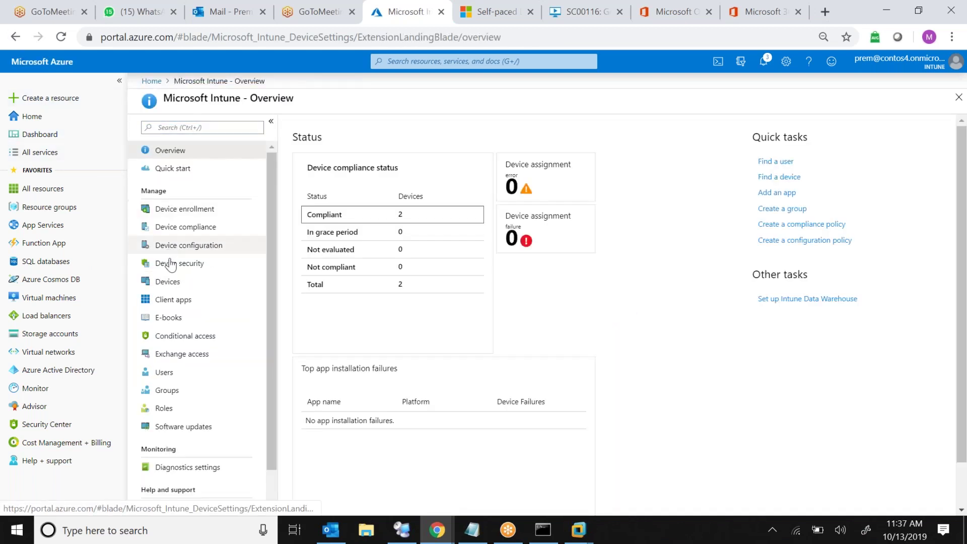
Start a new Conditional Access policy named Test
left_click(199, 344)
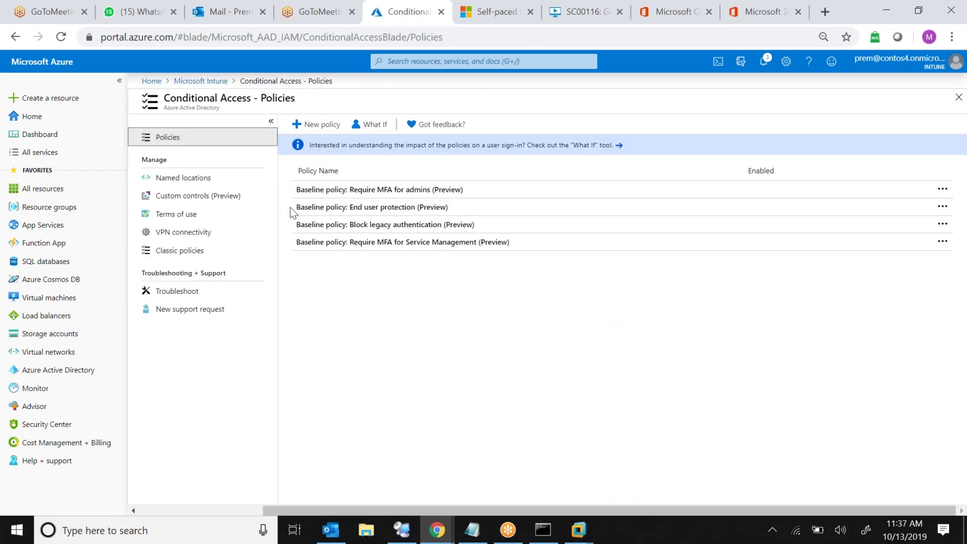
left_click(323, 130)
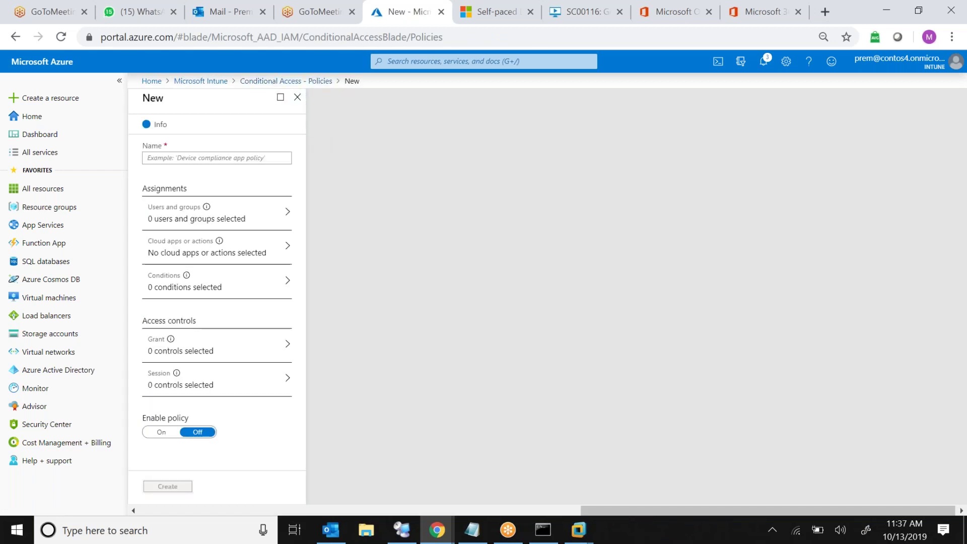
left_click(244, 161)
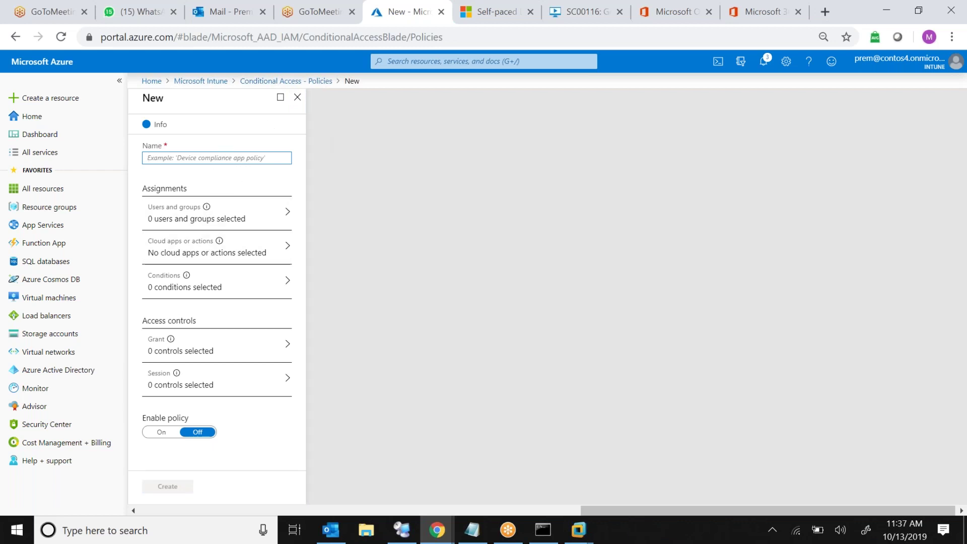
type("Test")
left_click(164, 456)
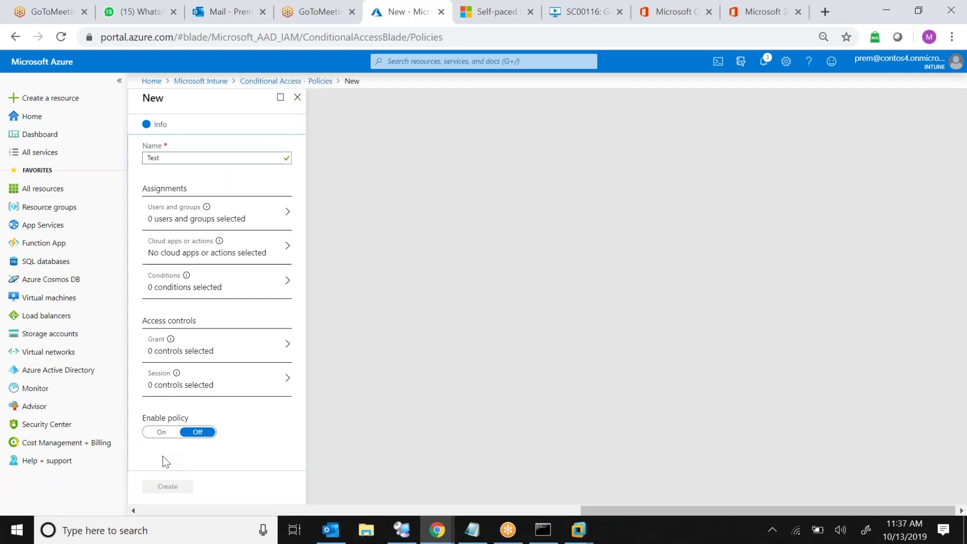
Review its Users and groups, Cloud apps, Conditions and Grant sections, then discard the draft
left_click(243, 218)
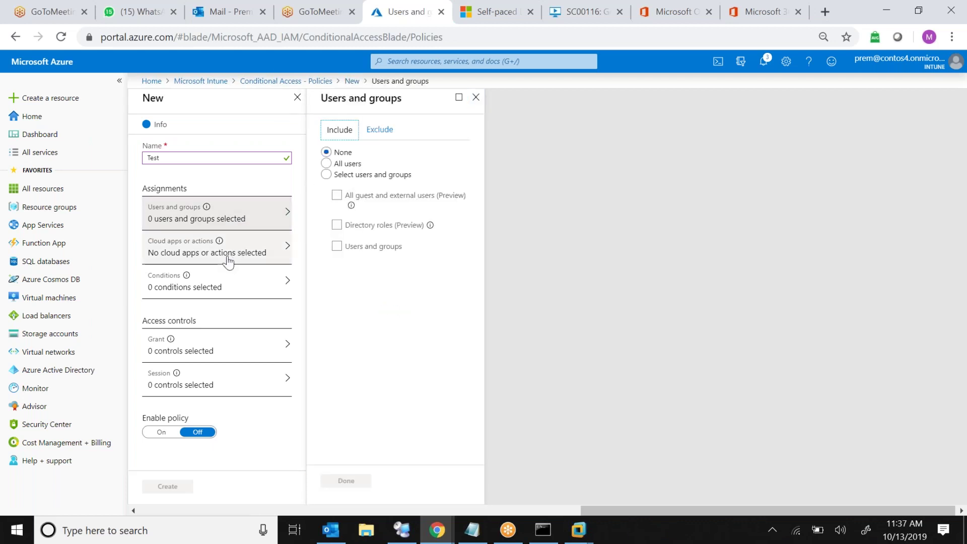
left_click(257, 255)
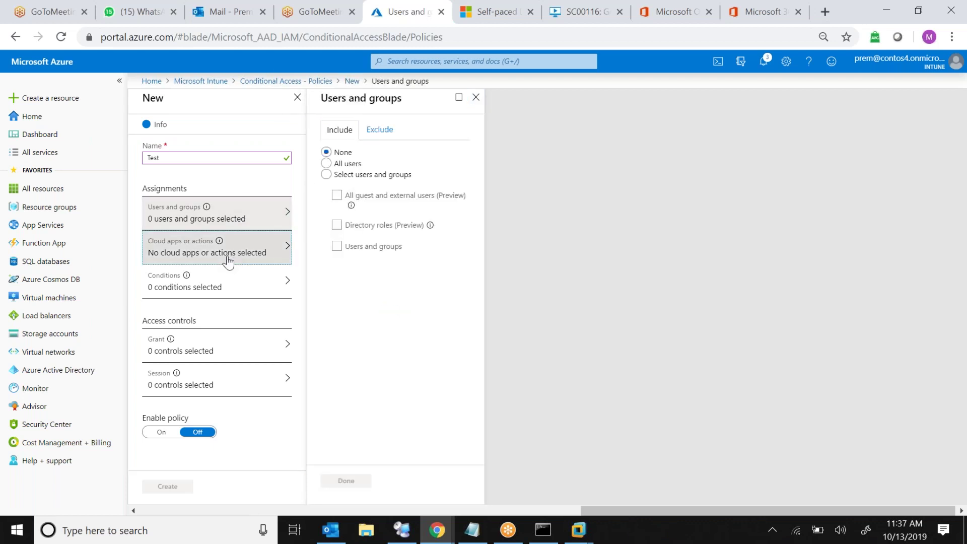
left_click(216, 287)
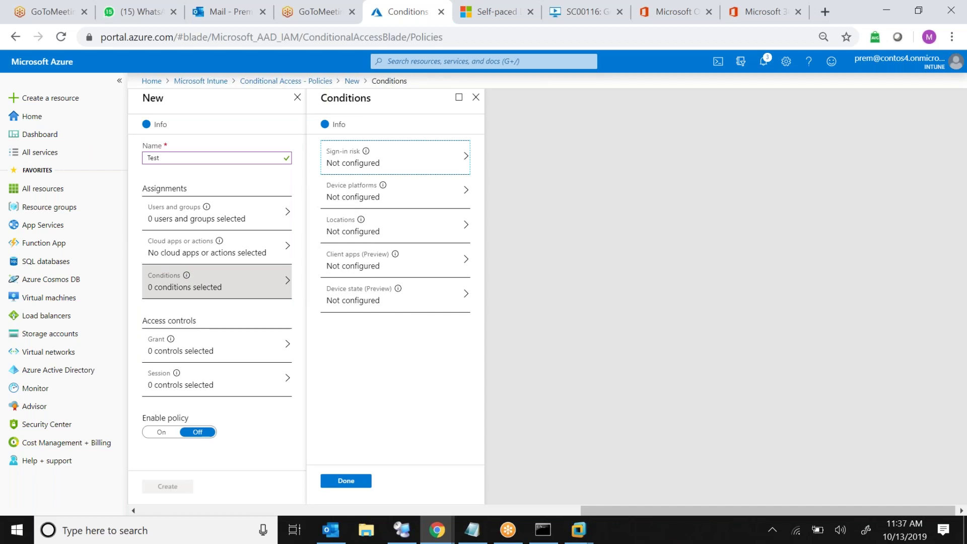
left_click(206, 347)
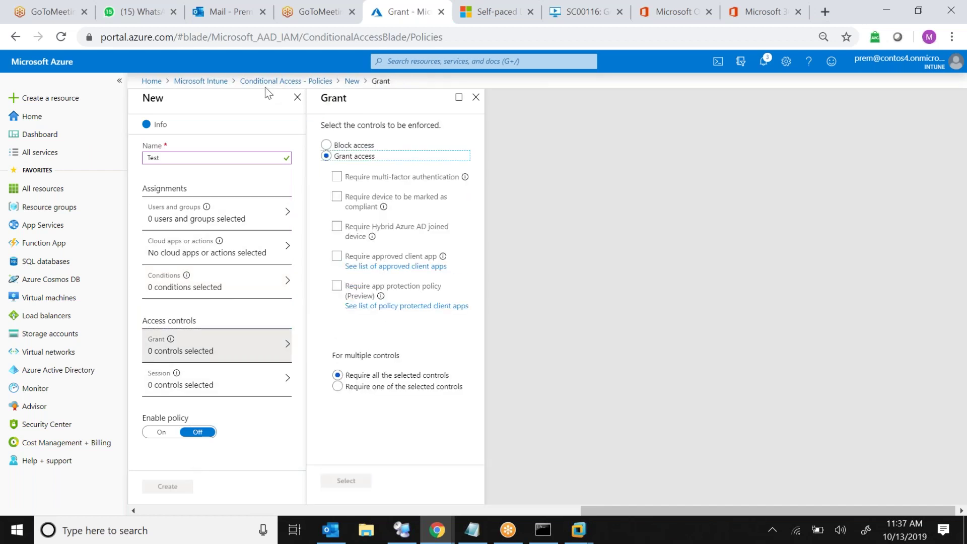
left_click(297, 97)
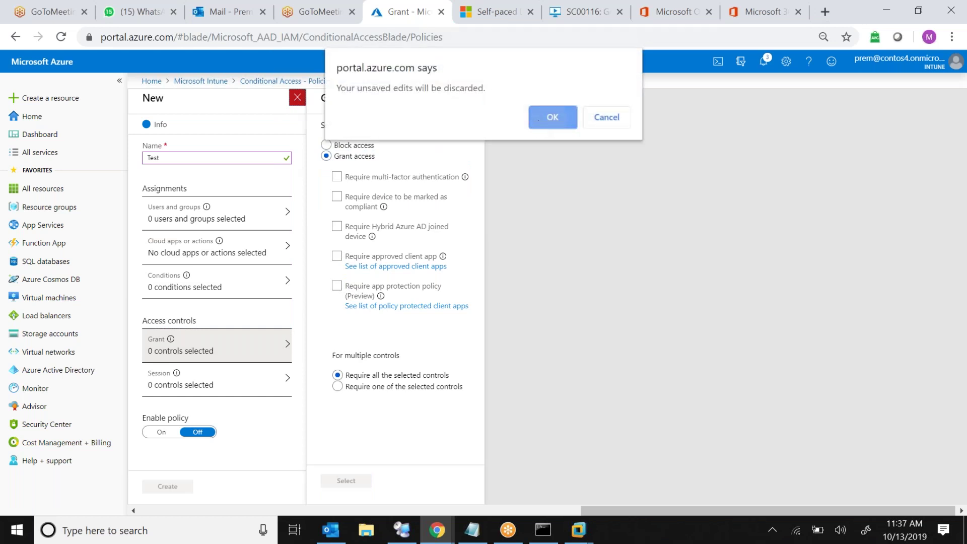
left_click(538, 120)
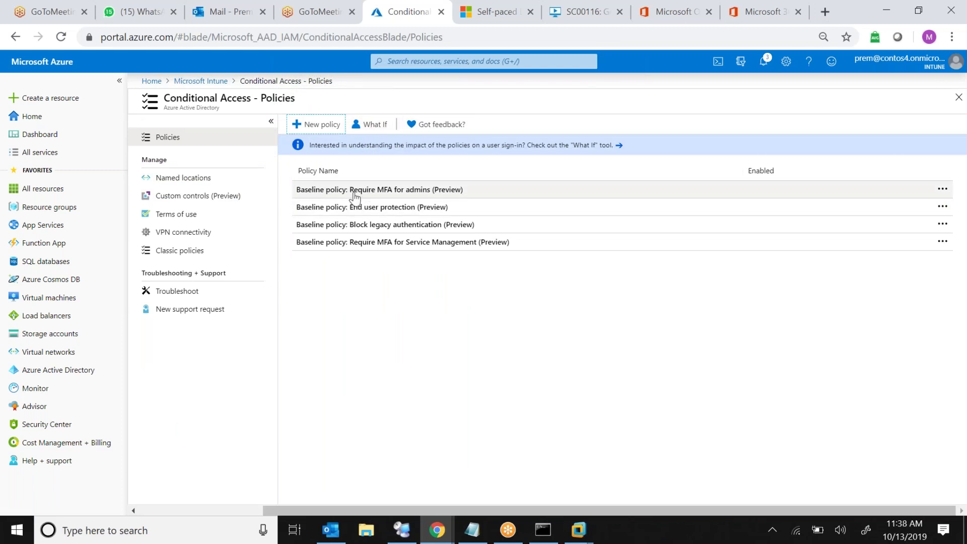
Check the Device security baselines and return to the Intune overview
left_click(201, 81)
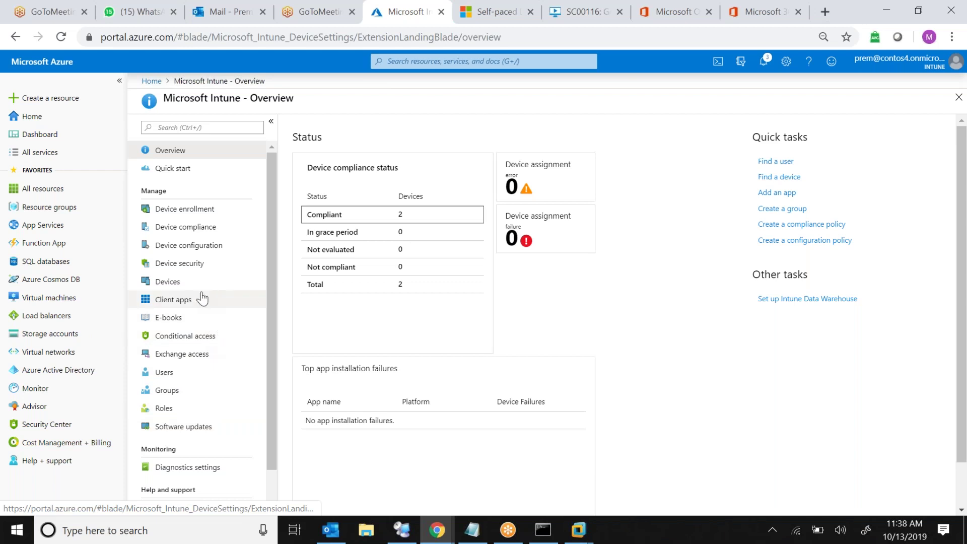
left_click(204, 266)
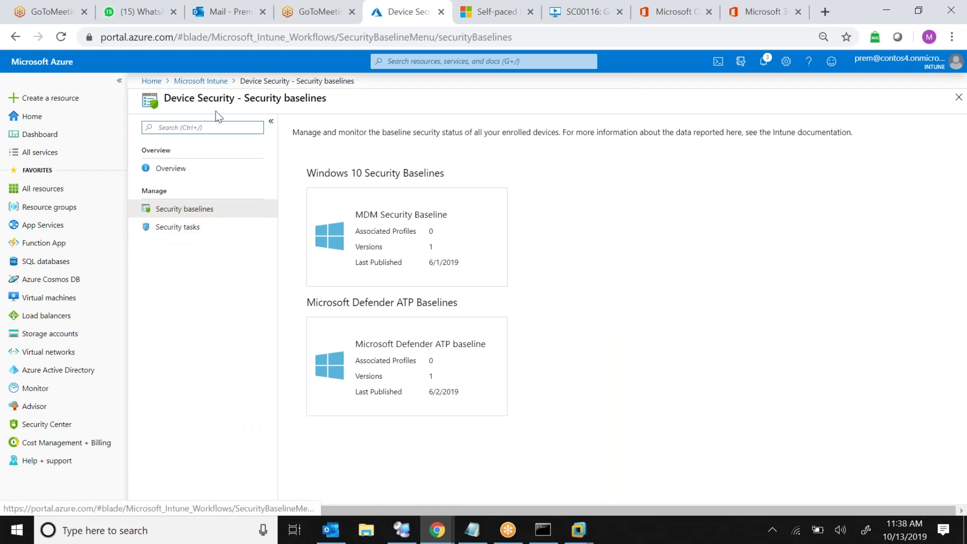
left_click(200, 80)
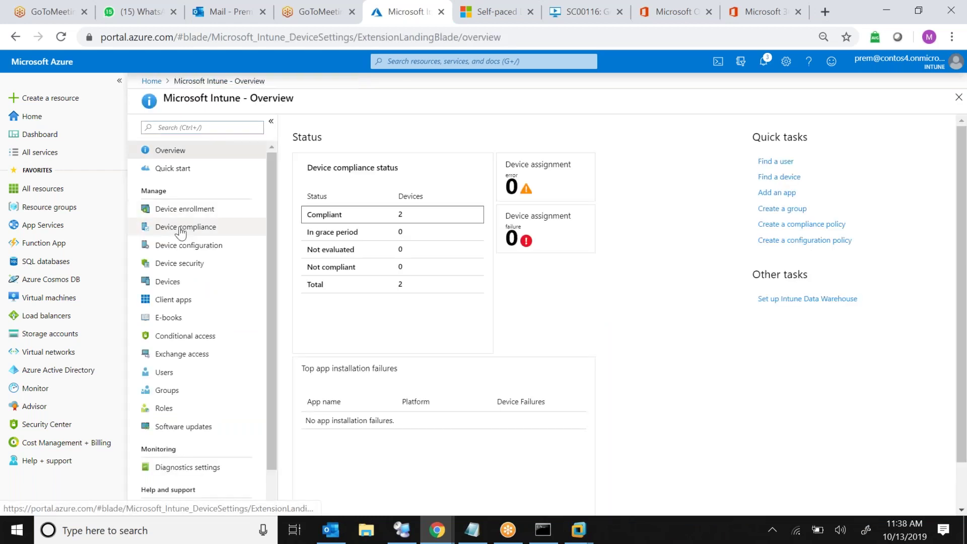
Browse Device compliance reports, policy settings, Mobile Threat Defense connectors and device list, then return to the overview
left_click(181, 230)
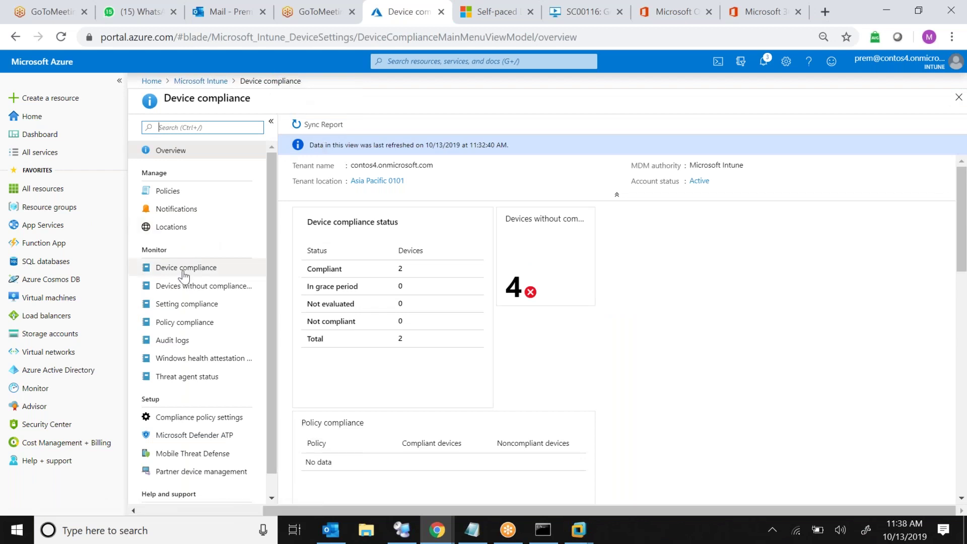
left_click(185, 307)
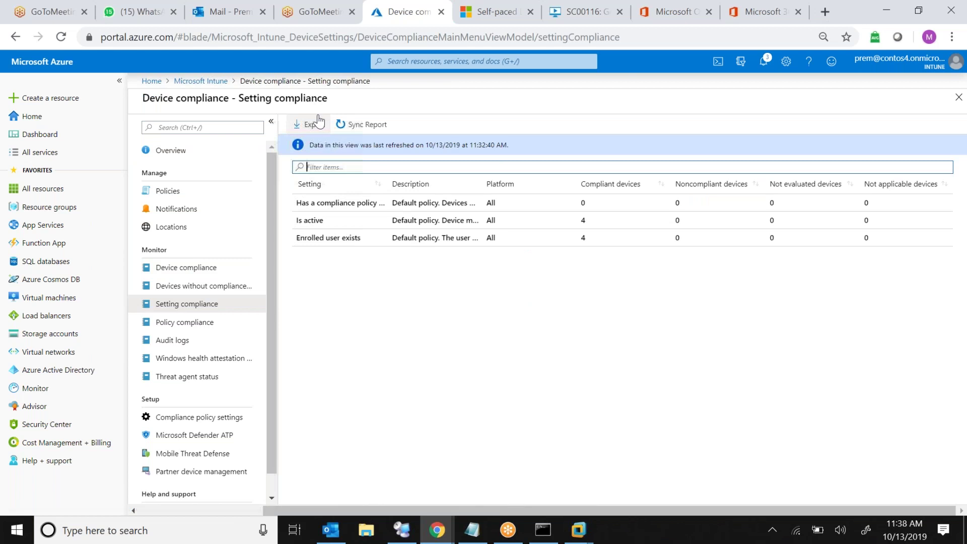
left_click(204, 286)
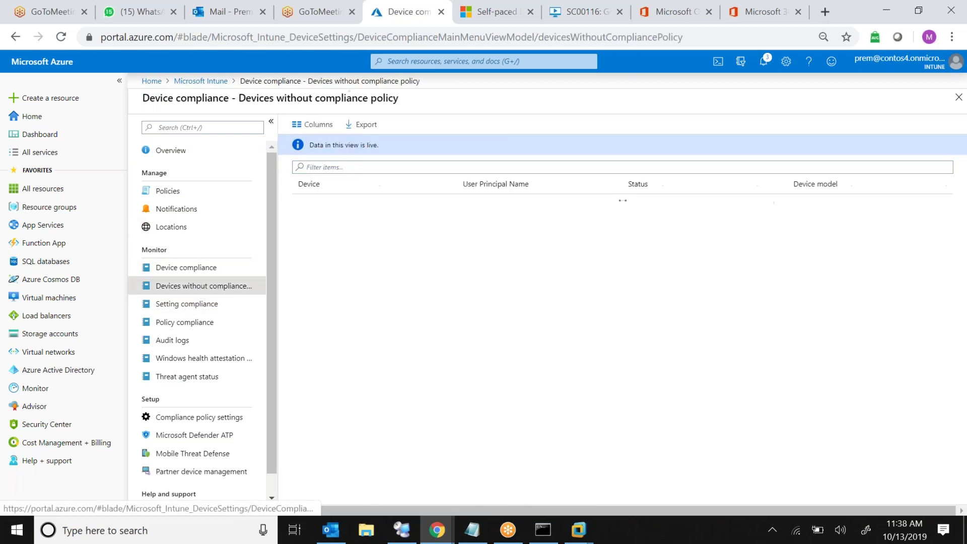
left_click(185, 323)
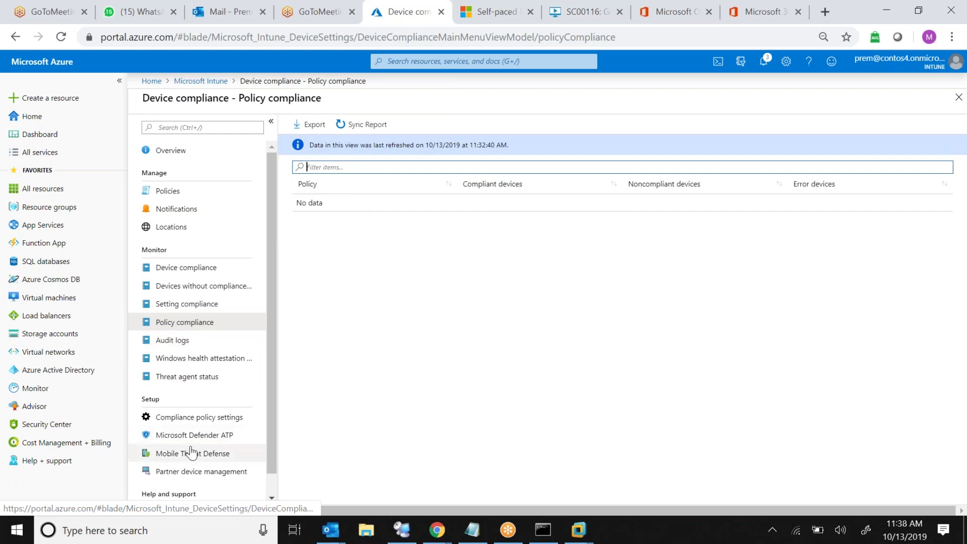
left_click(196, 423)
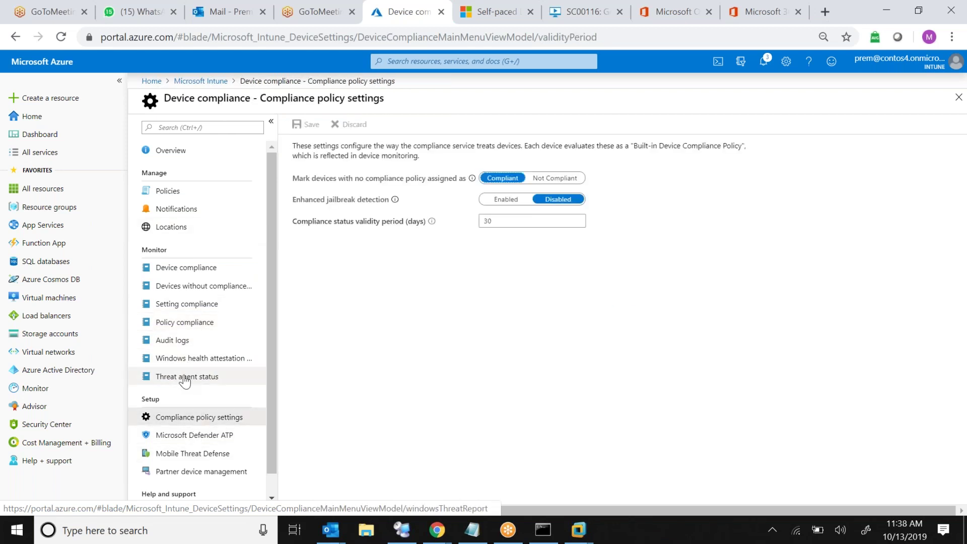
left_click(193, 455)
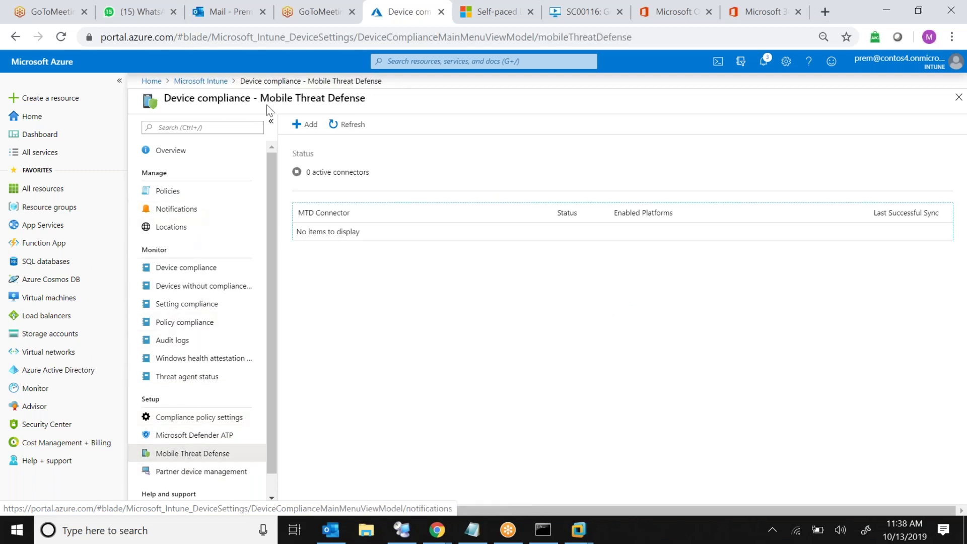
left_click(191, 279)
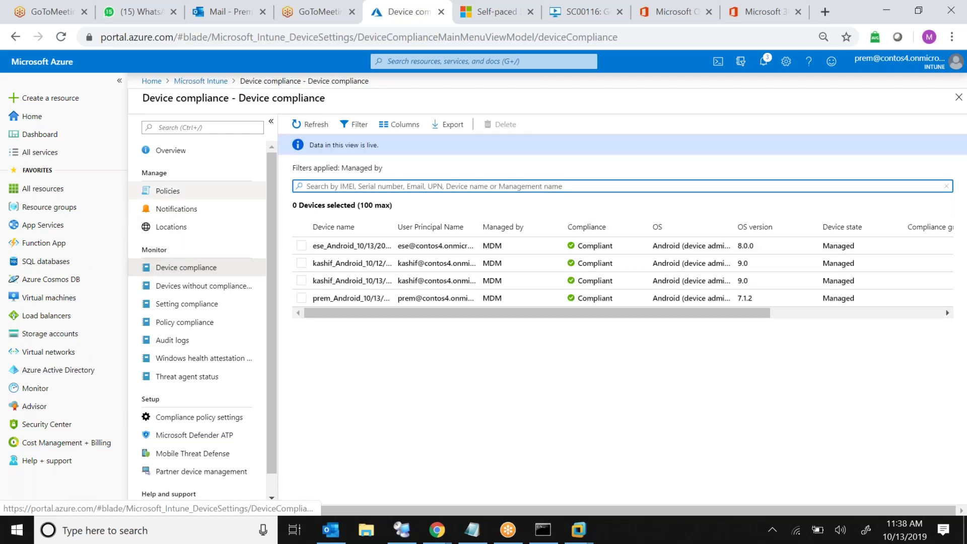
left_click(201, 81)
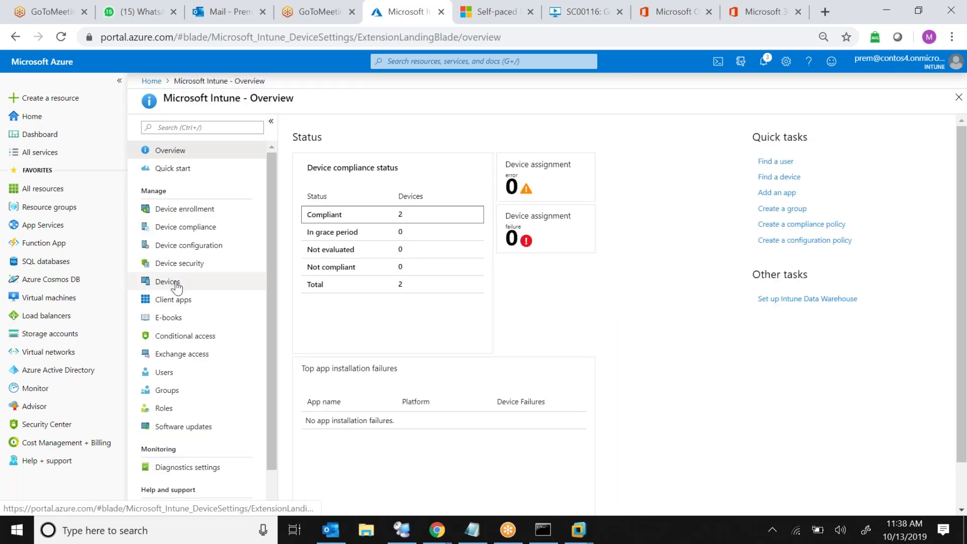
Glance at Devices, then browse Conditional Access classic policies, named locations and the policies list
left_click(176, 286)
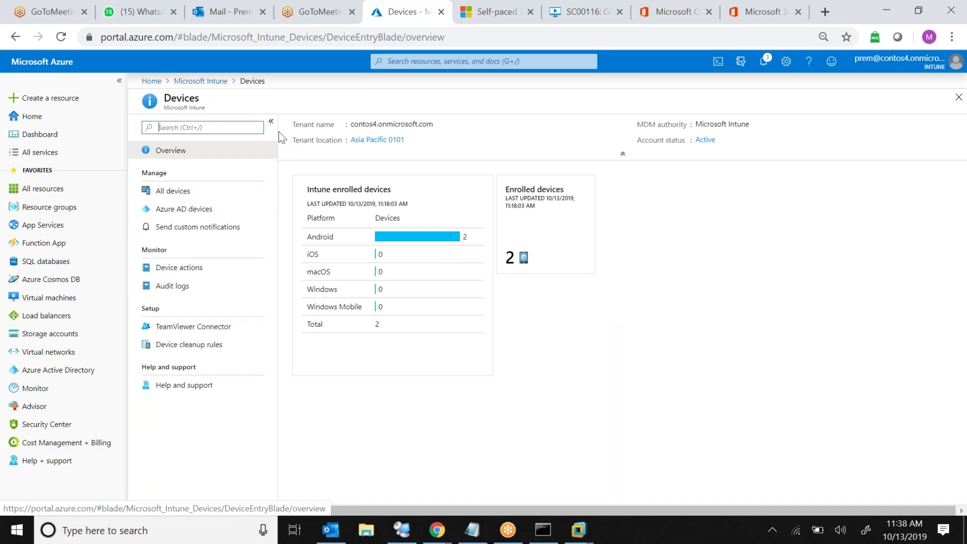
left_click(199, 80)
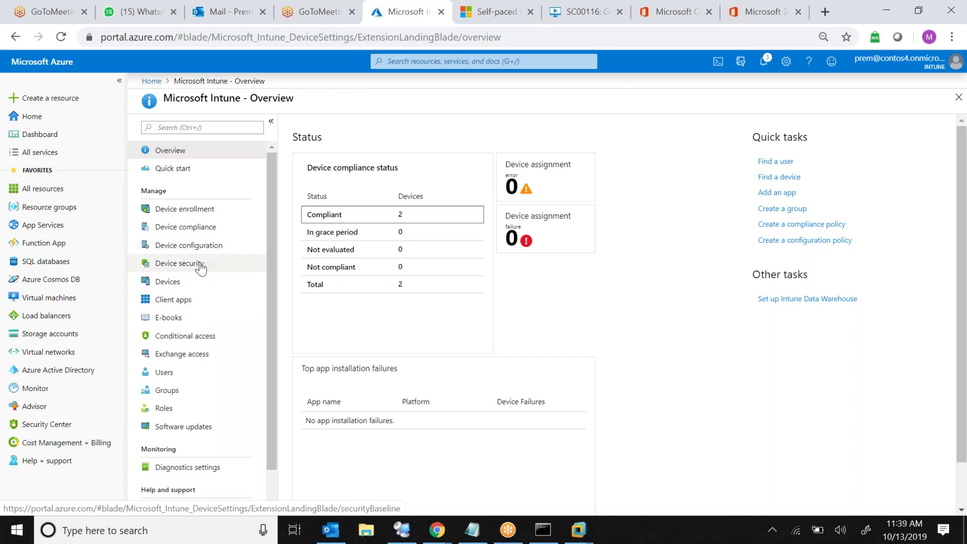
left_click(214, 337)
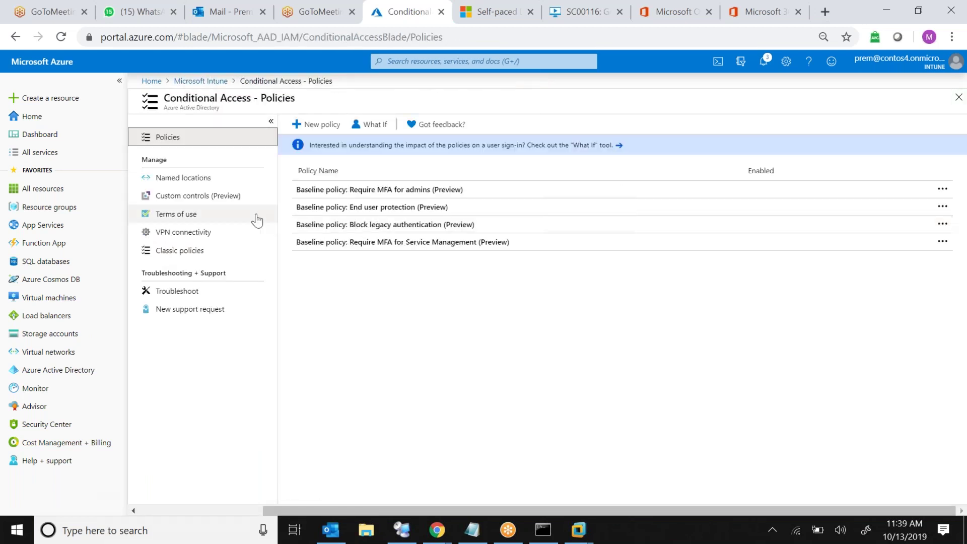
left_click(217, 256)
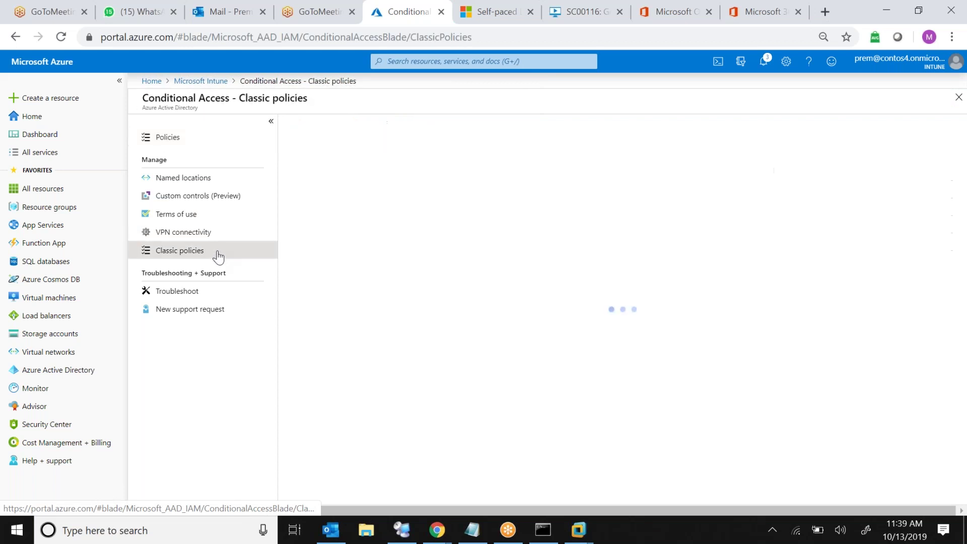
left_click(193, 184)
left_click(198, 141)
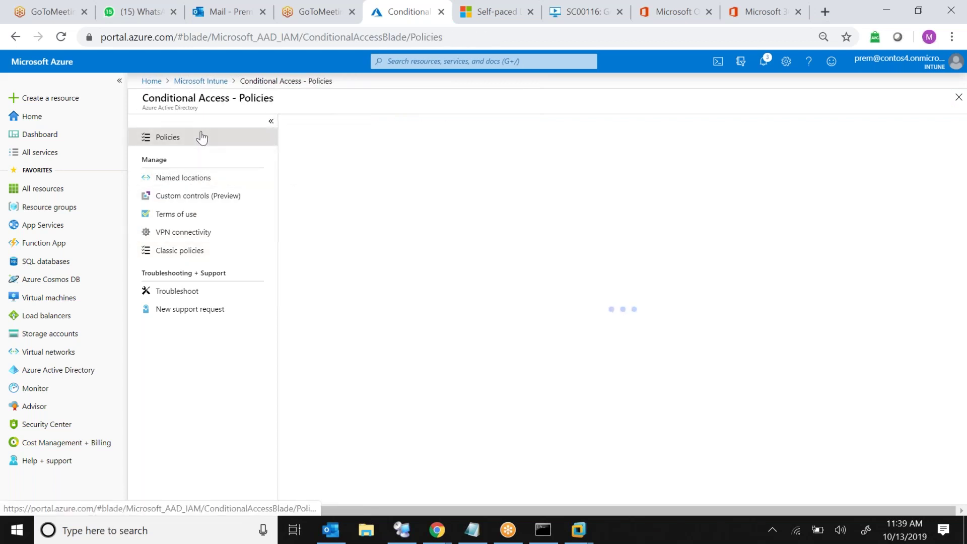
Draft policy Test for All users with Enable On, then abandon it for the Intune overview
left_click(318, 124)
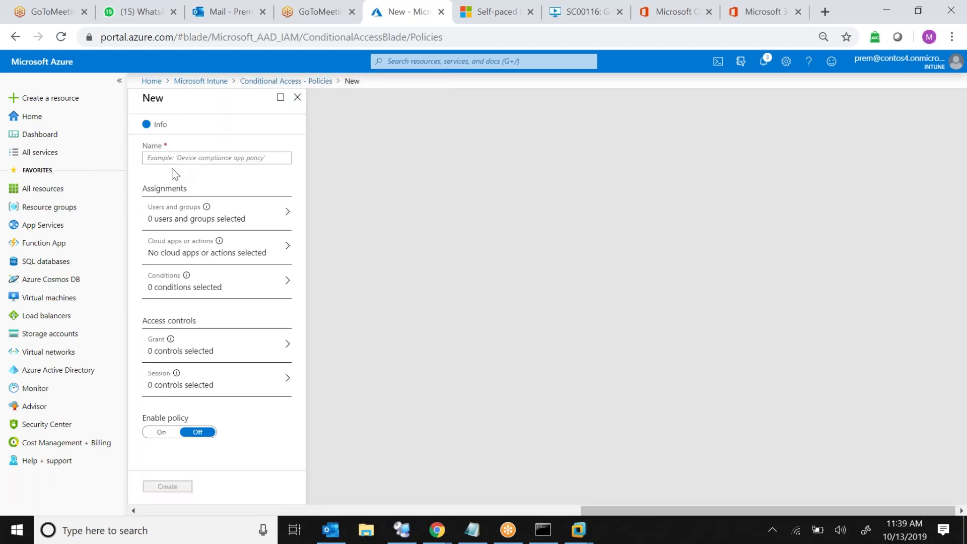
left_click(201, 159)
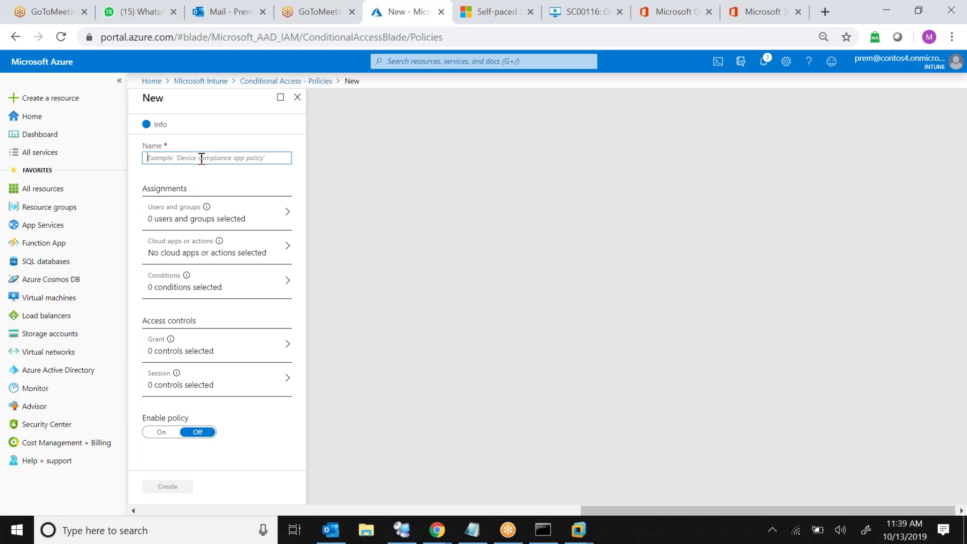
type("Test")
left_click(208, 221)
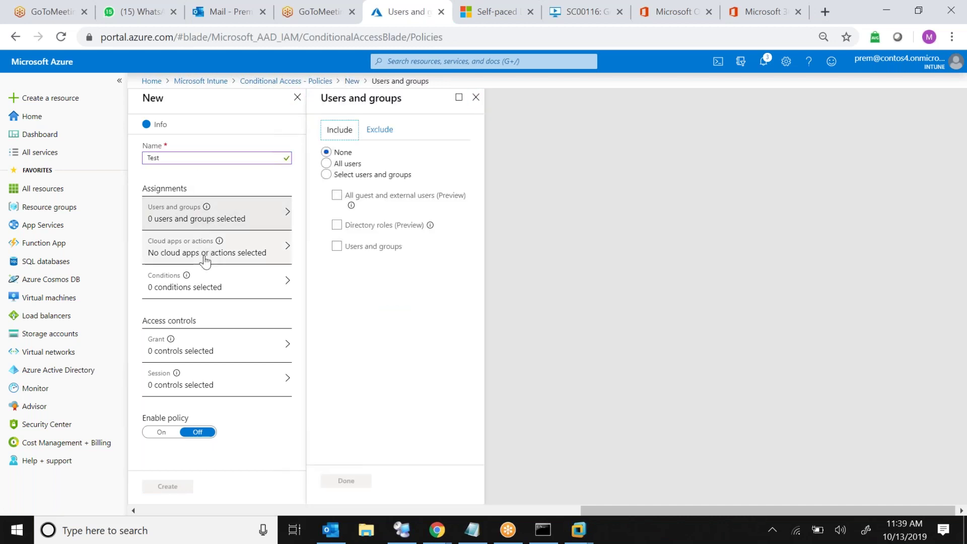
left_click(162, 434)
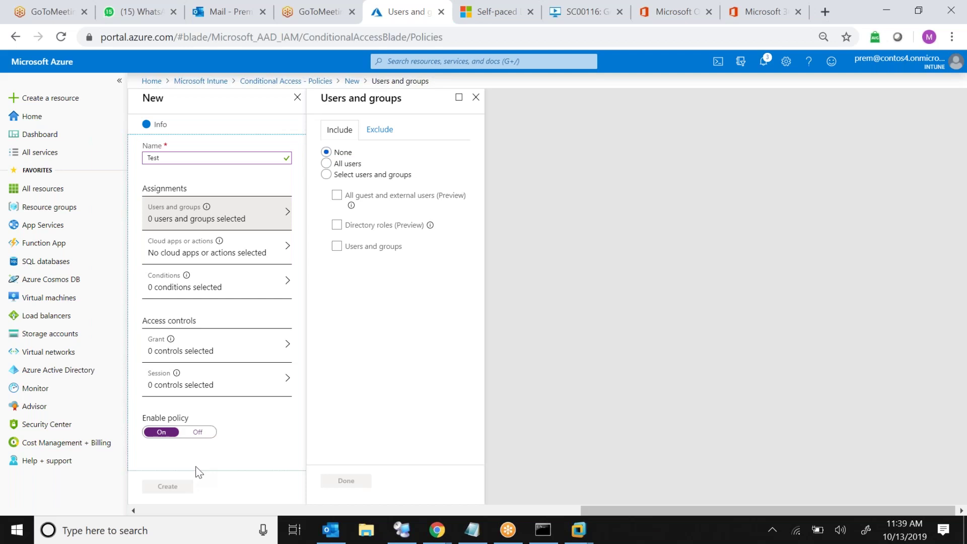
double_click(197, 432)
left_click(326, 163)
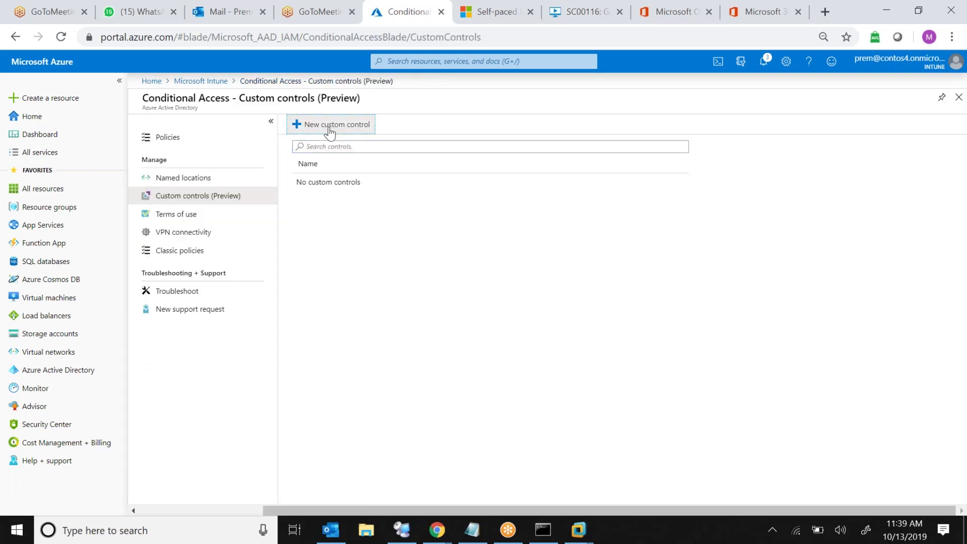
left_click(325, 125)
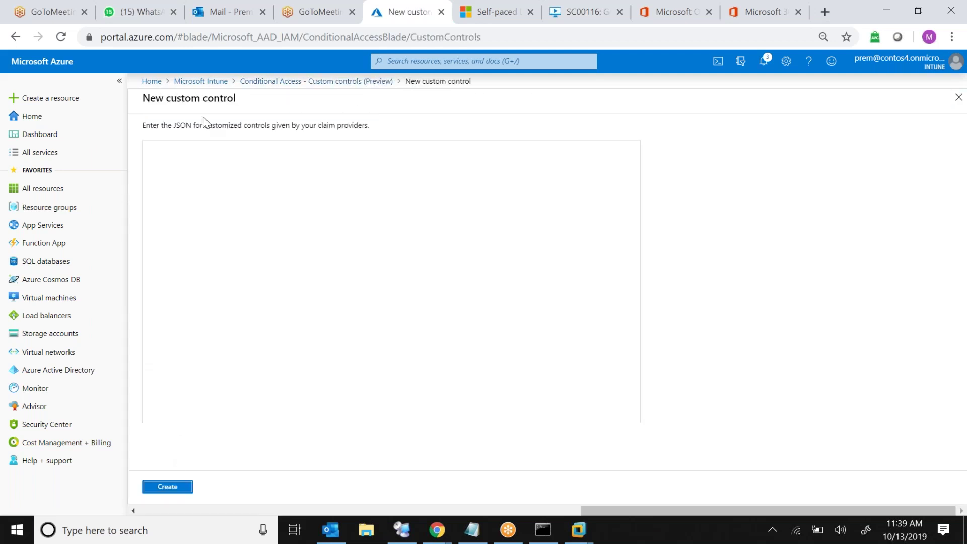
left_click(212, 82)
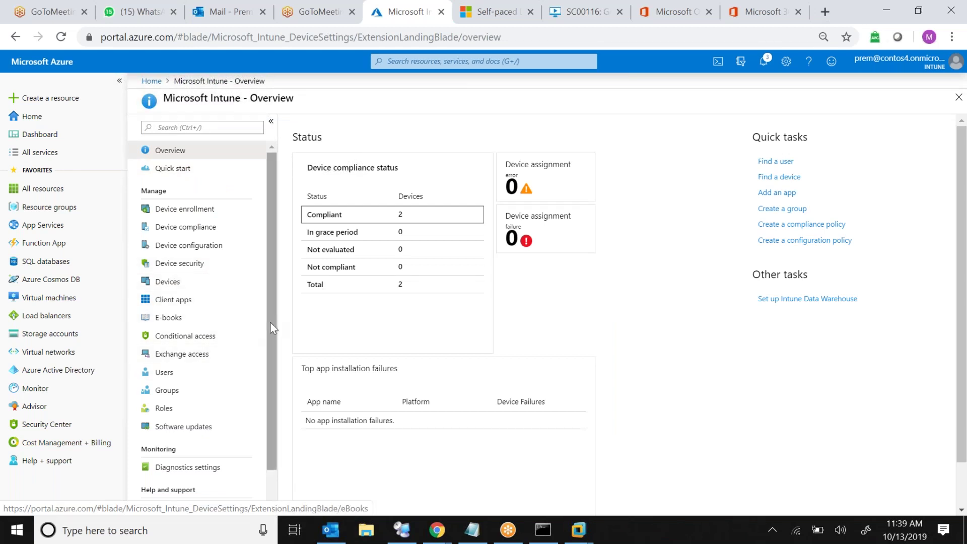
Open Client apps, check the installation and app protection status tabs, and list the Apps
scroll(270, 328, "down", 1)
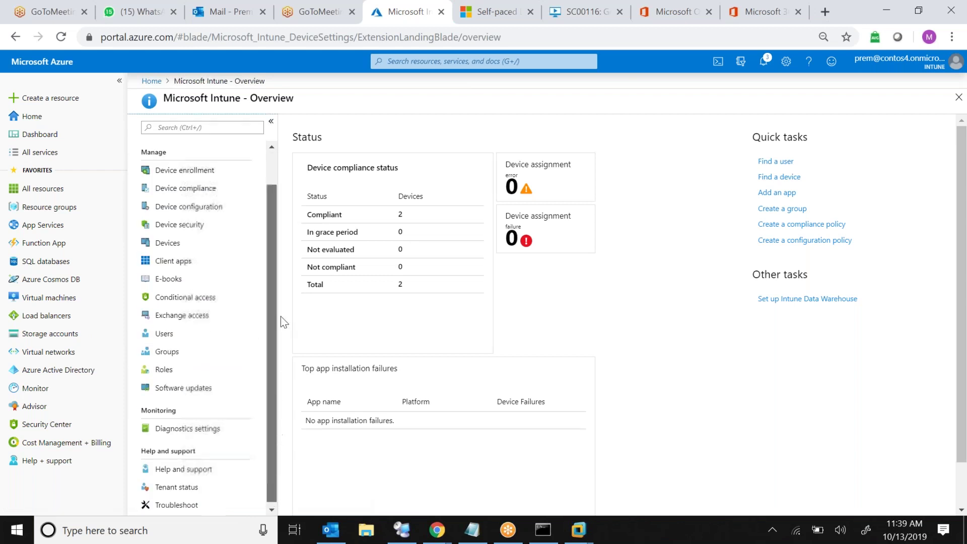
scroll(280, 316, "up", 1)
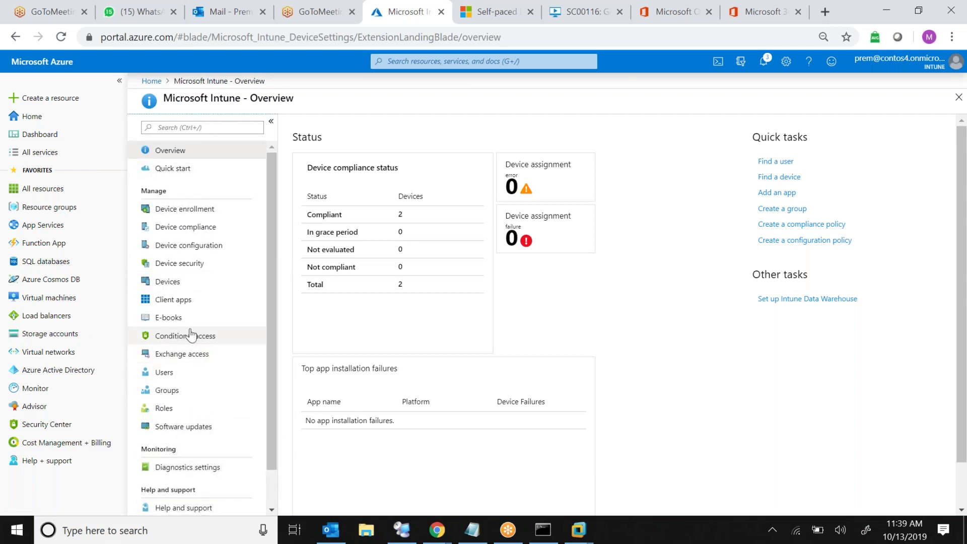
left_click(188, 300)
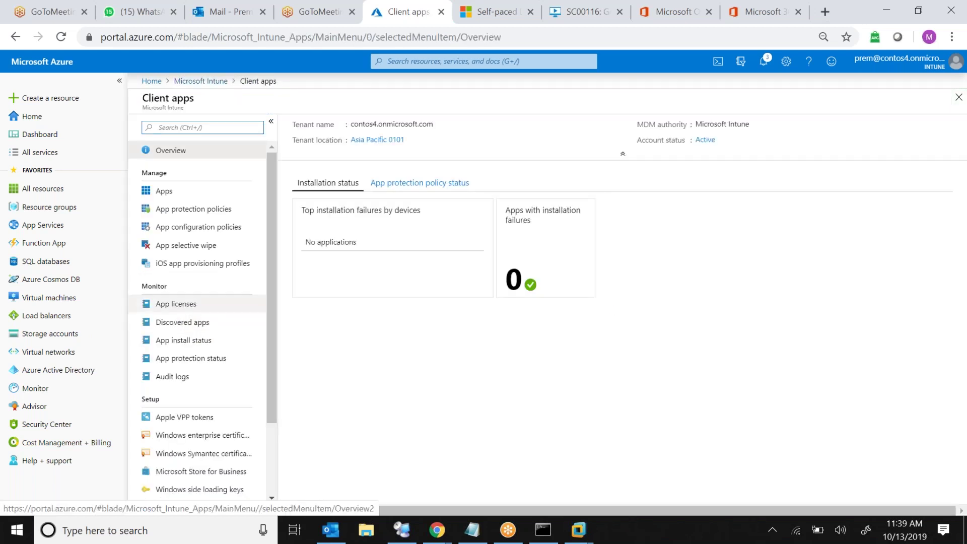
left_click(392, 190)
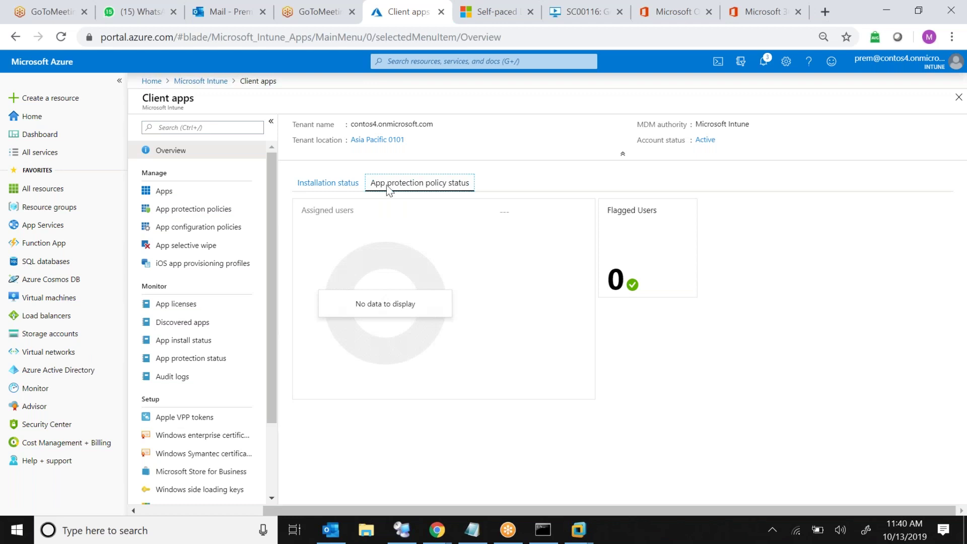
left_click(327, 184)
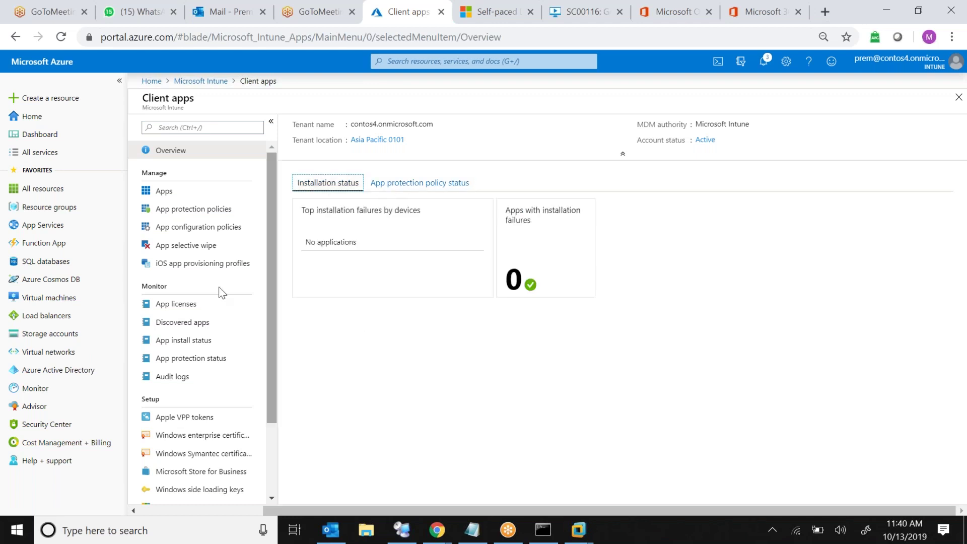
left_click(185, 193)
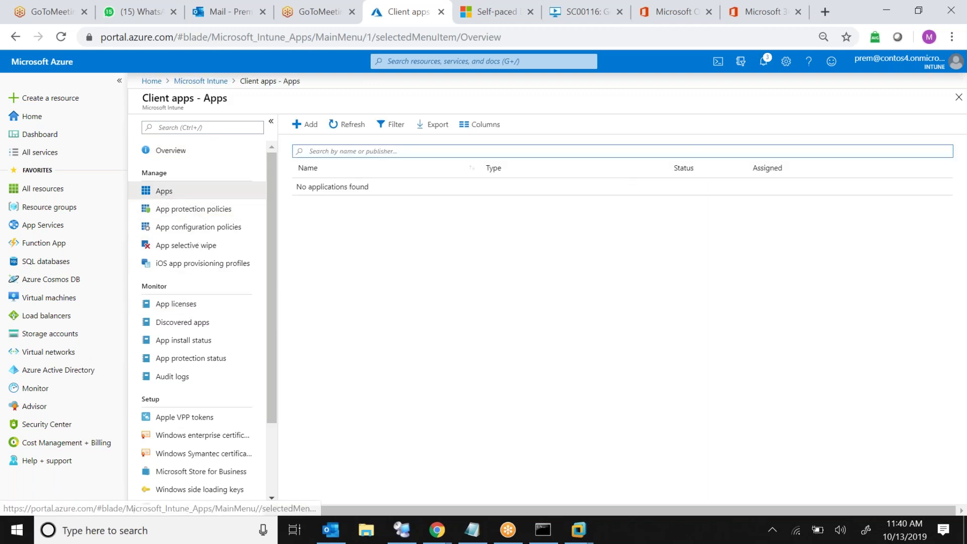
Add an Android app named 'TEst Application' with description 'Test' and publisher 'Mucrosoft'
left_click(298, 124)
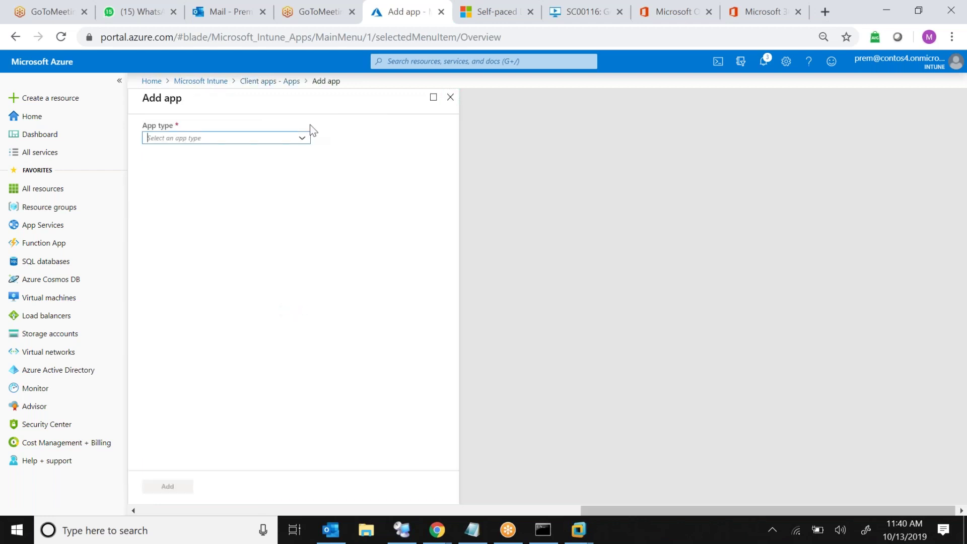
left_click(297, 142)
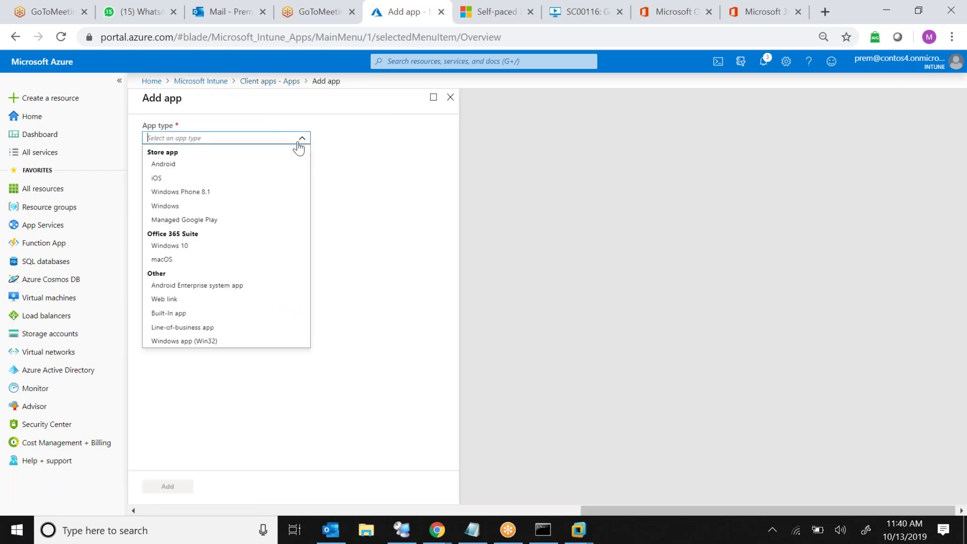
left_click(217, 166)
left_click(297, 177)
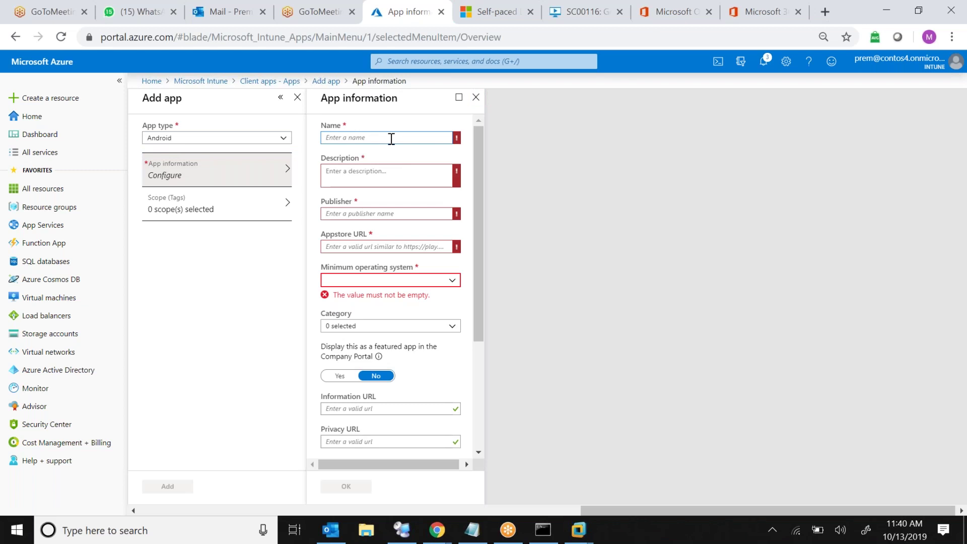
type("TEst Application")
key("Tab")
type("Test")
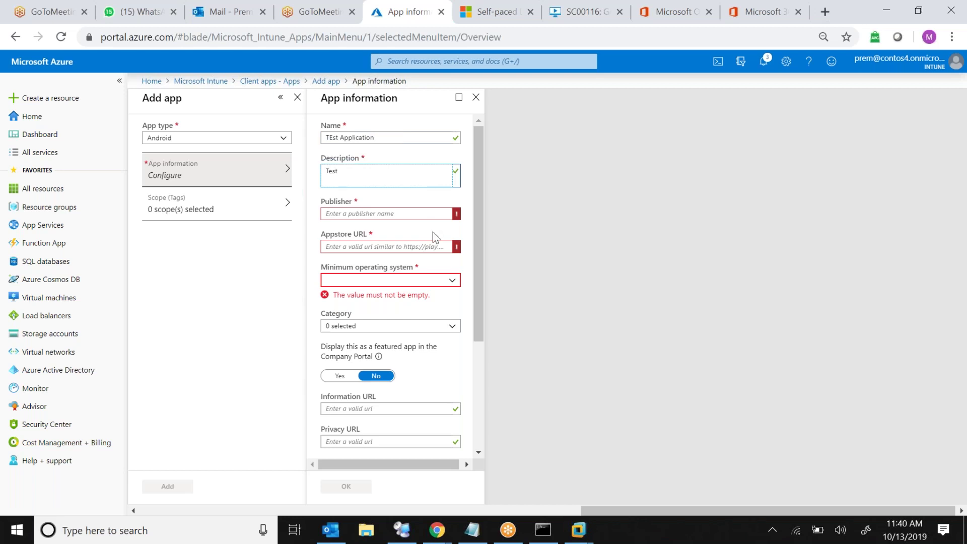
left_click(433, 215)
type("M")
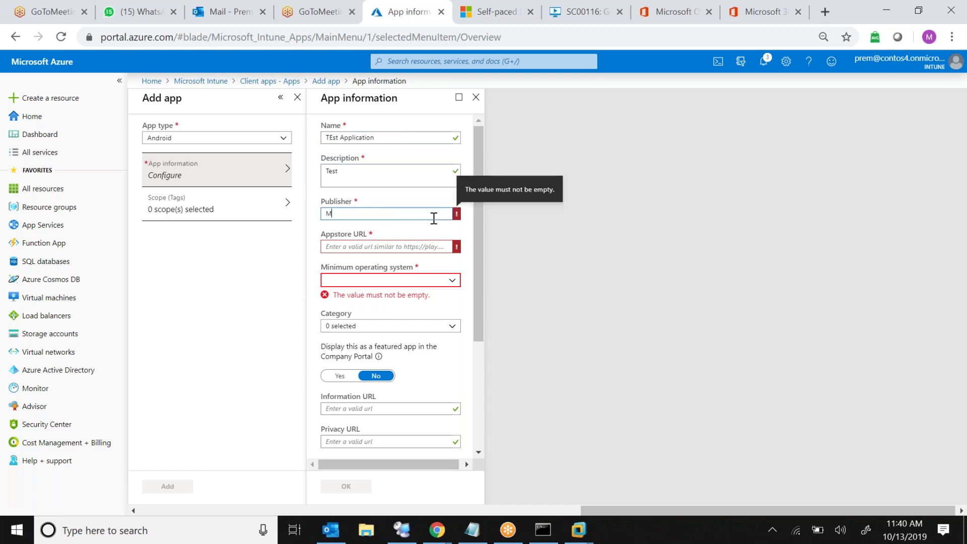
type("ucrosoft")
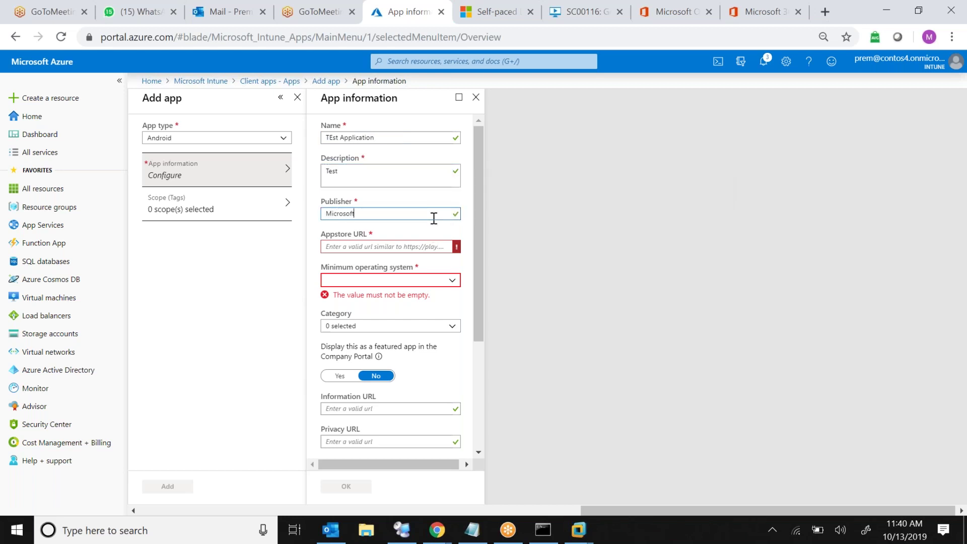
left_click(434, 249)
Require Android 5.1 minimum, choose the Productivity category, and feature the app in the Company Portal
left_click(452, 280)
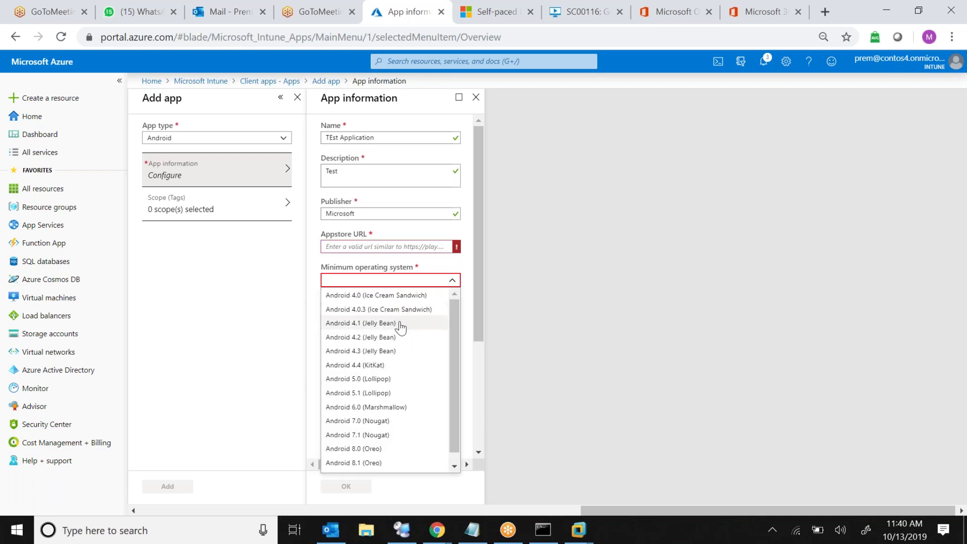
left_click(395, 394)
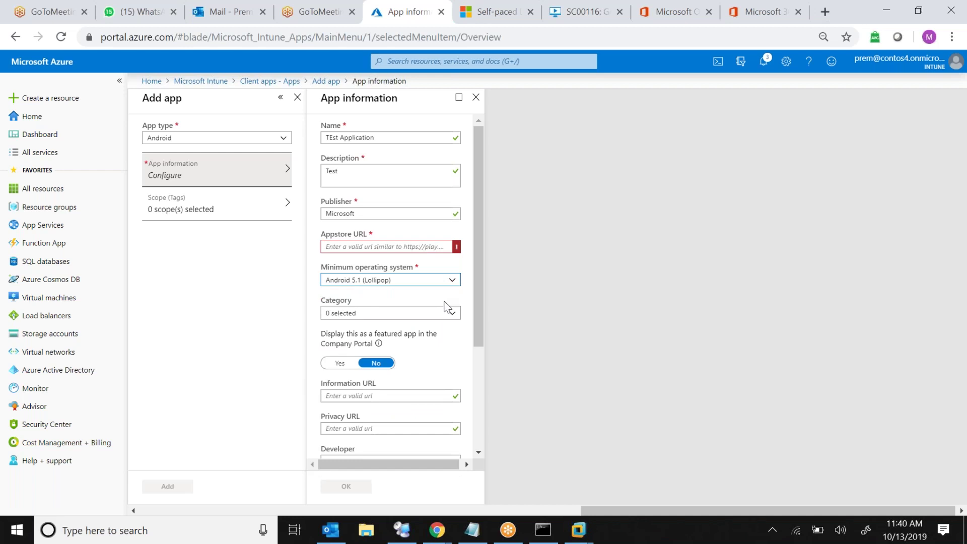
left_click(452, 313)
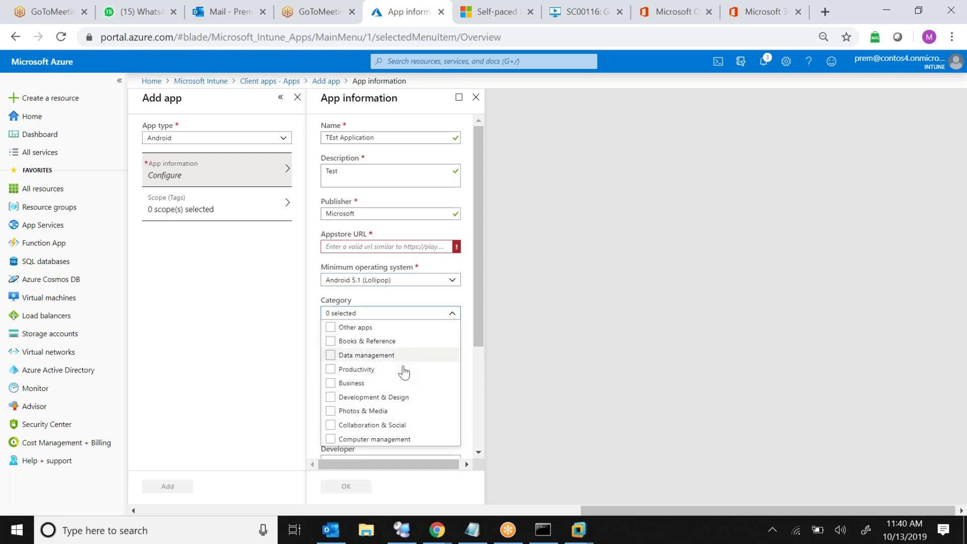
left_click(330, 370)
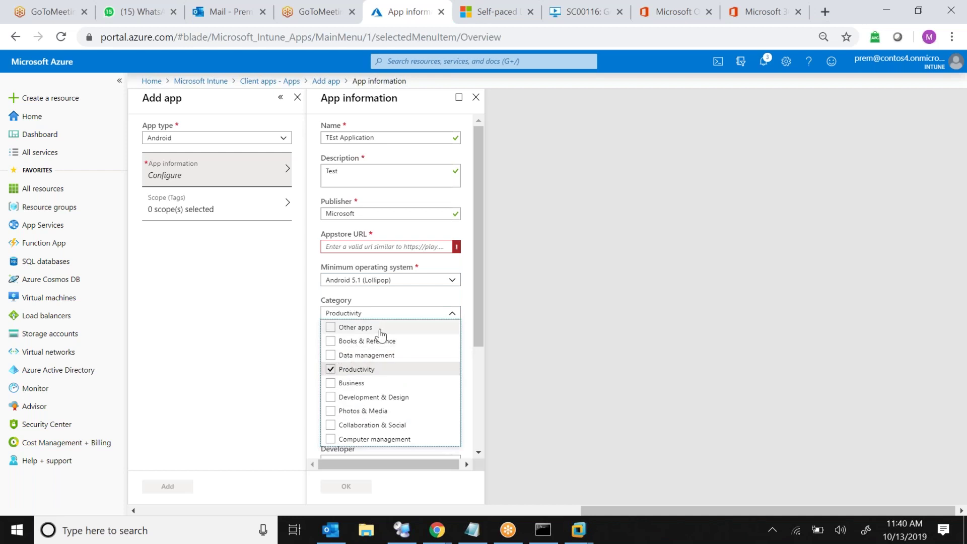
left_click(455, 316)
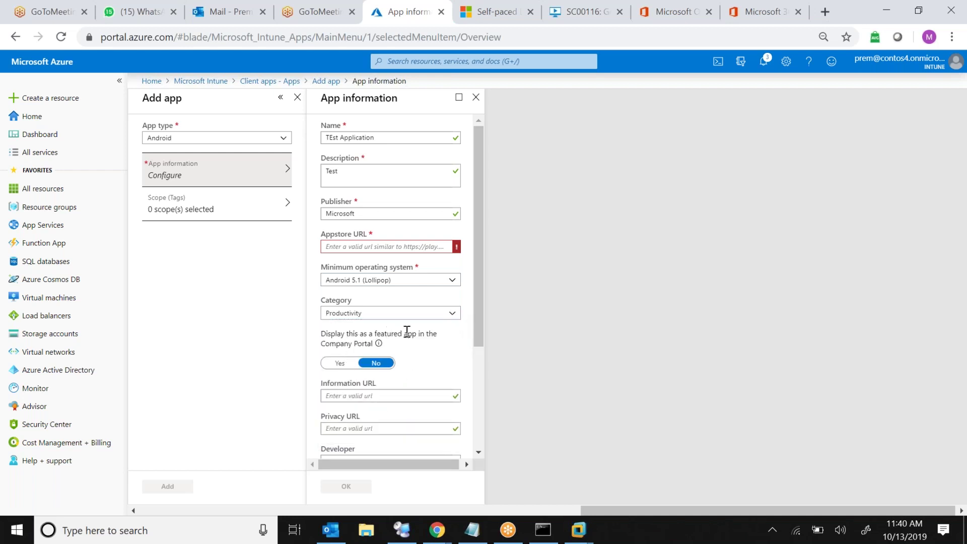
left_click(340, 366)
left_click_drag(478, 343, 462, 464)
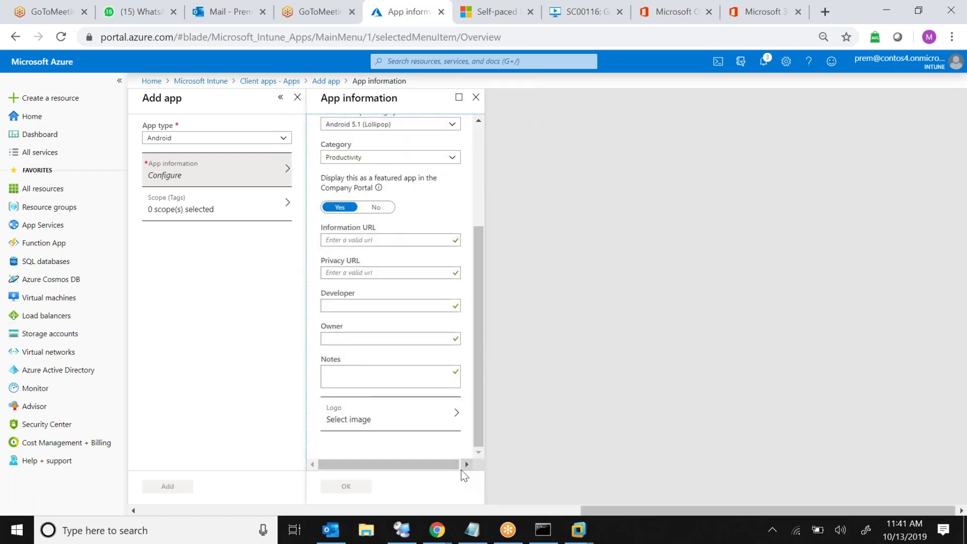
left_click(379, 241)
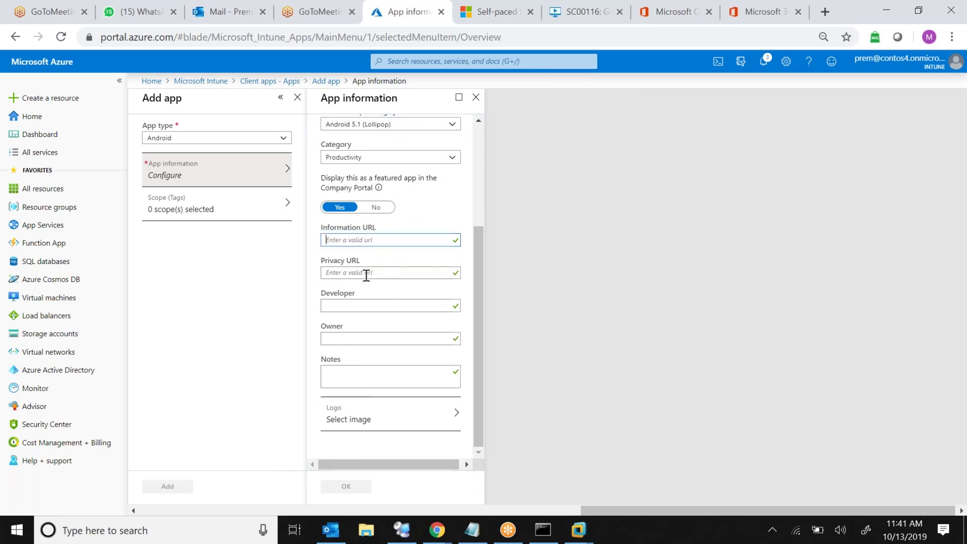
left_click(358, 305)
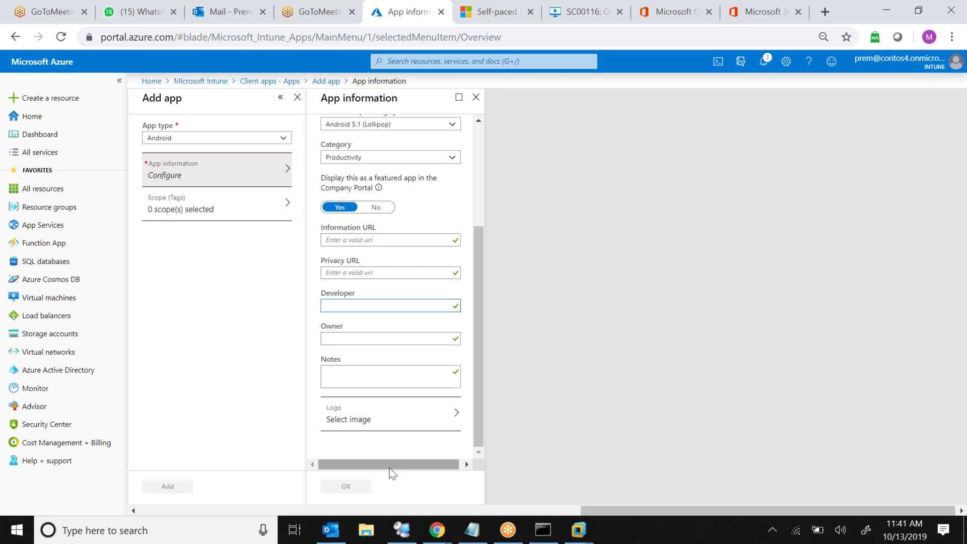
left_click_drag(475, 395, 483, 296)
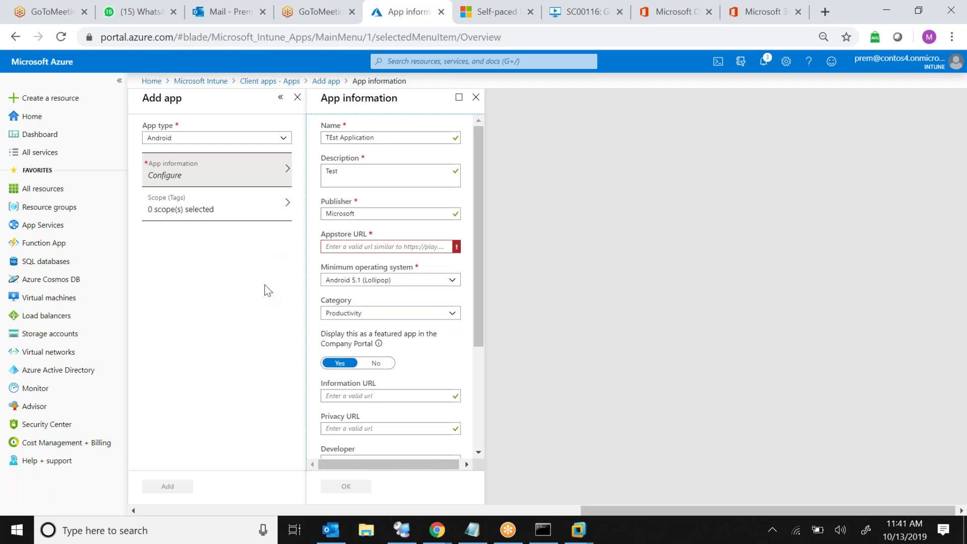
Enter and clear a dummy Appstore URL, then discard the app information for Add app
left_click(417, 246)
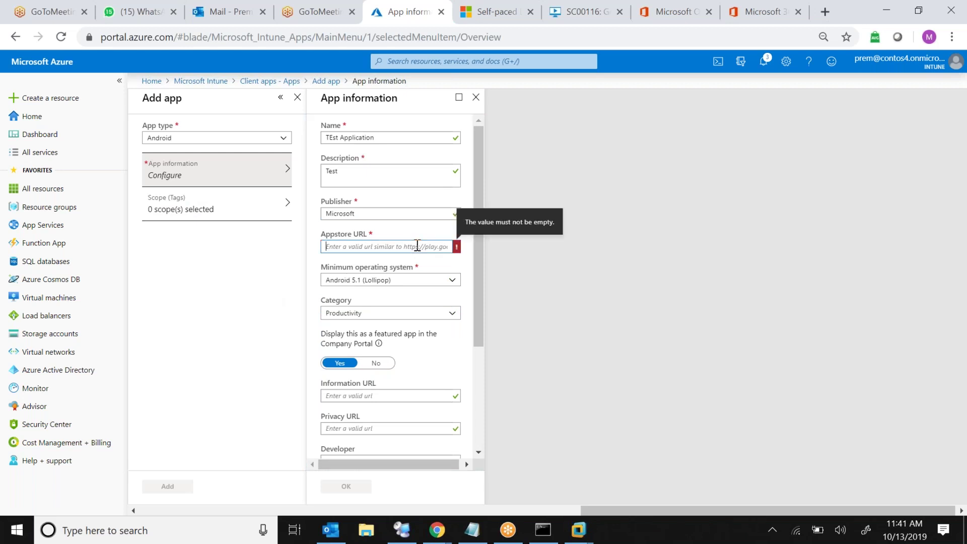
type("dsfkjsaflkjasdfj")
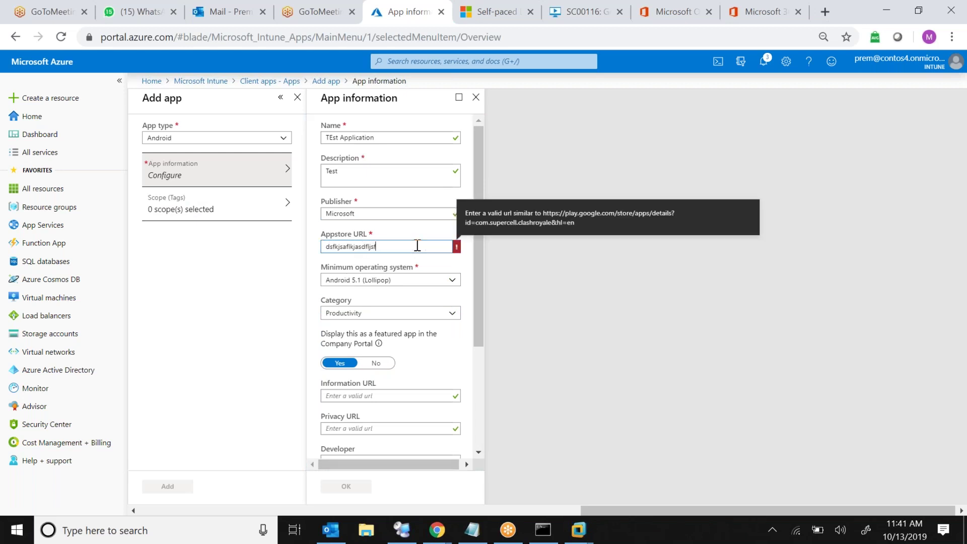
key("ctrl+a")
key("BackSpace")
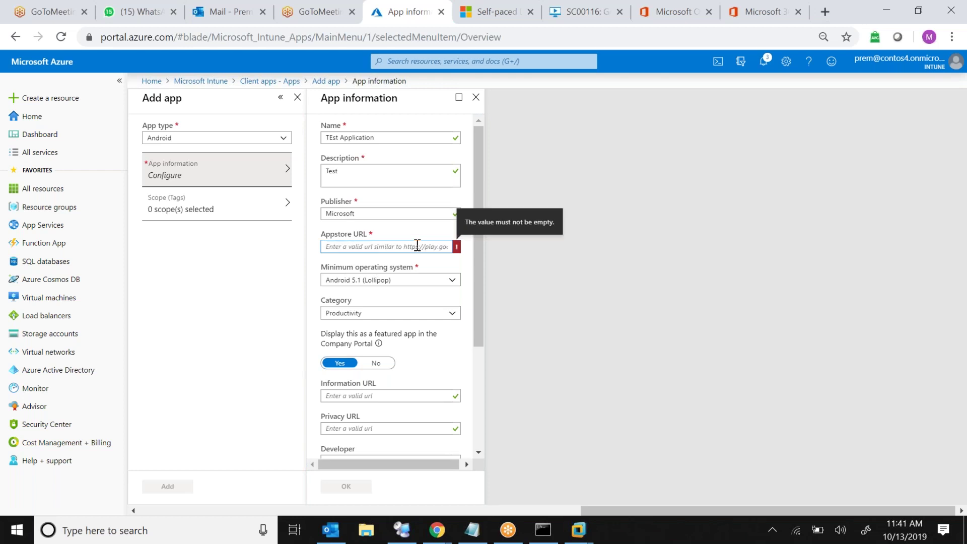
left_click(321, 82)
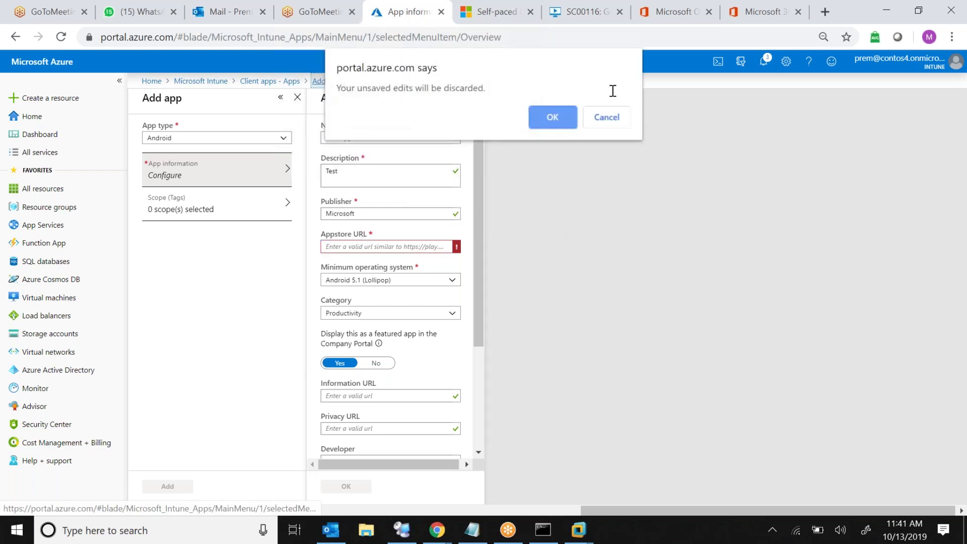
left_click(561, 121)
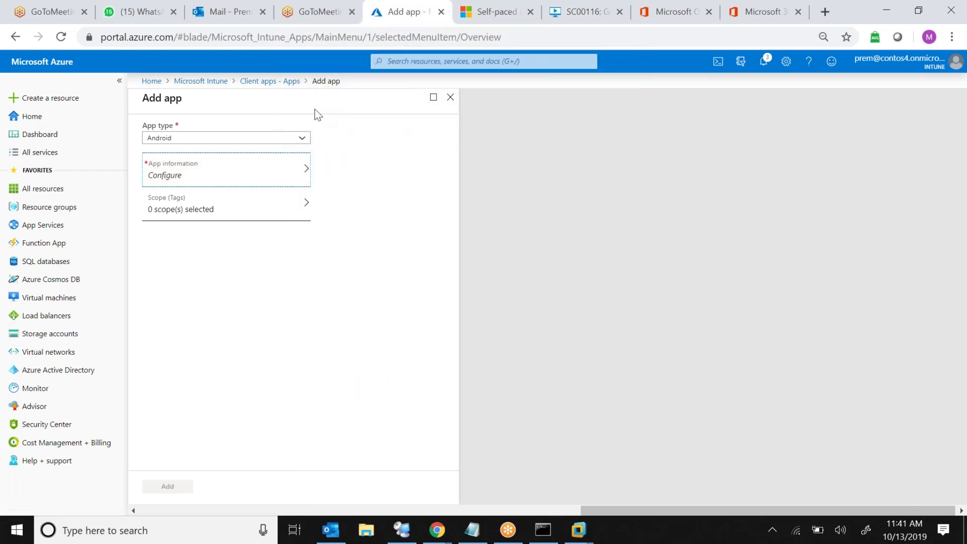
Browse App protection policies, App configuration policies and Discovered apps, then return to the Intune overview
left_click(285, 82)
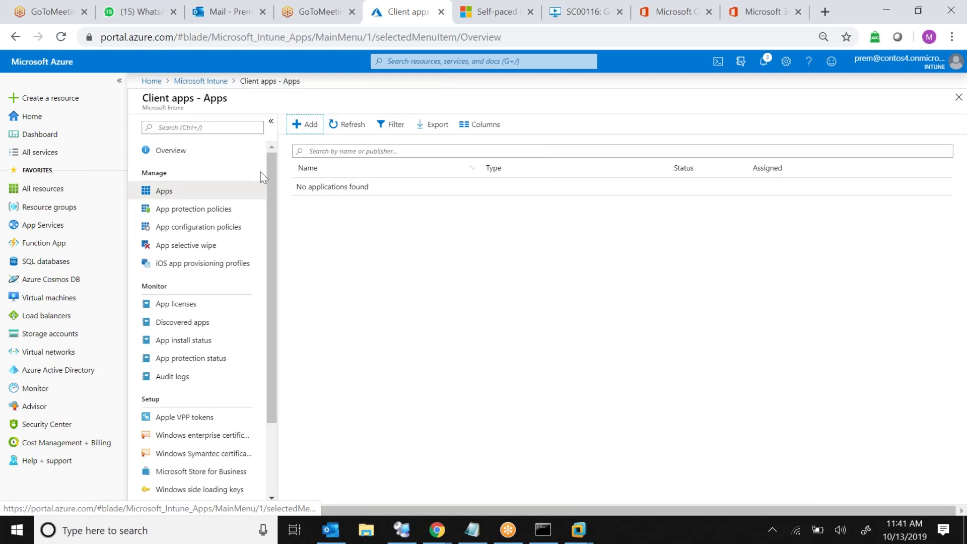
left_click(212, 216)
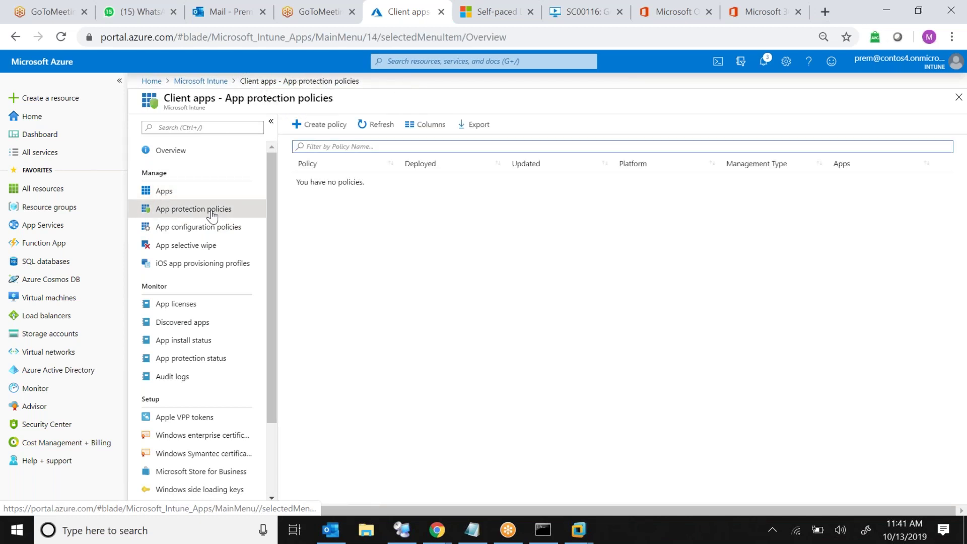
left_click(204, 230)
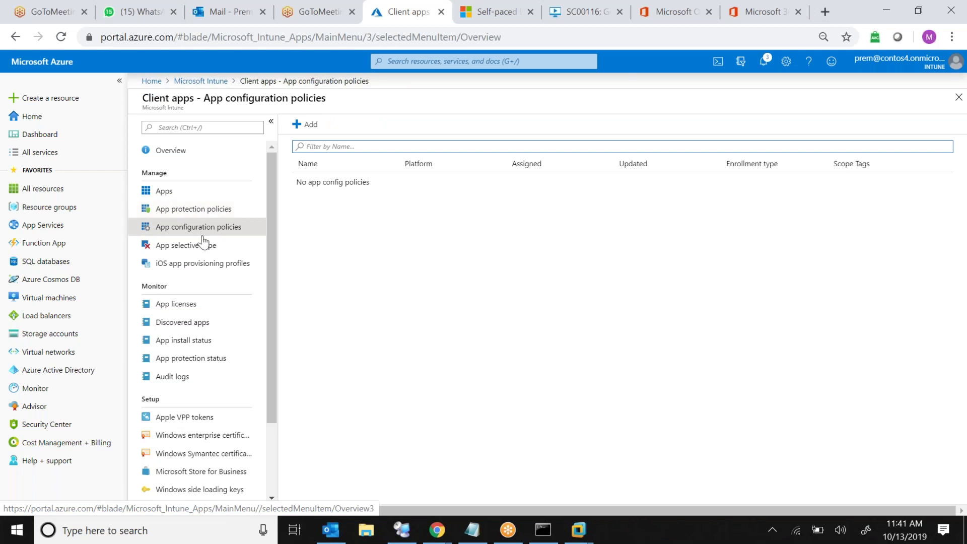
left_click(178, 325)
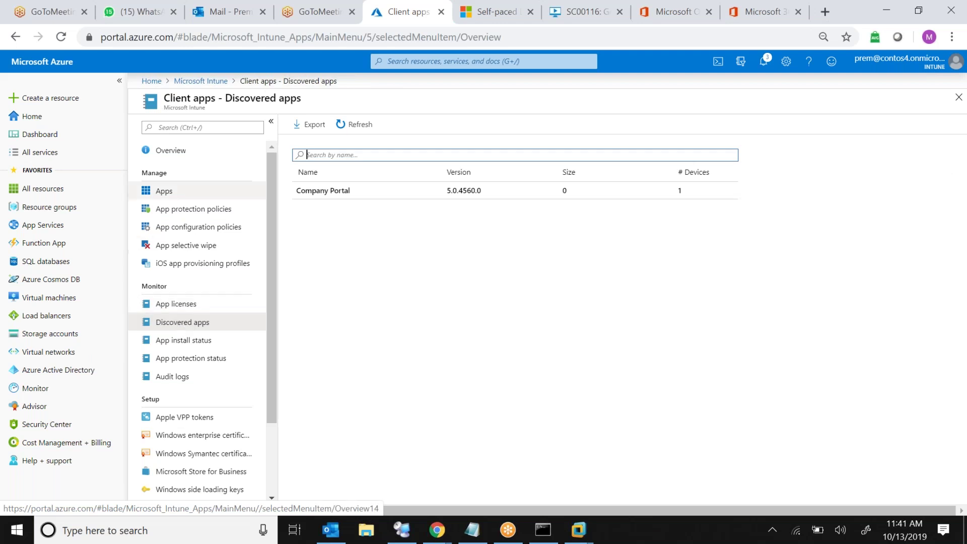
left_click(201, 81)
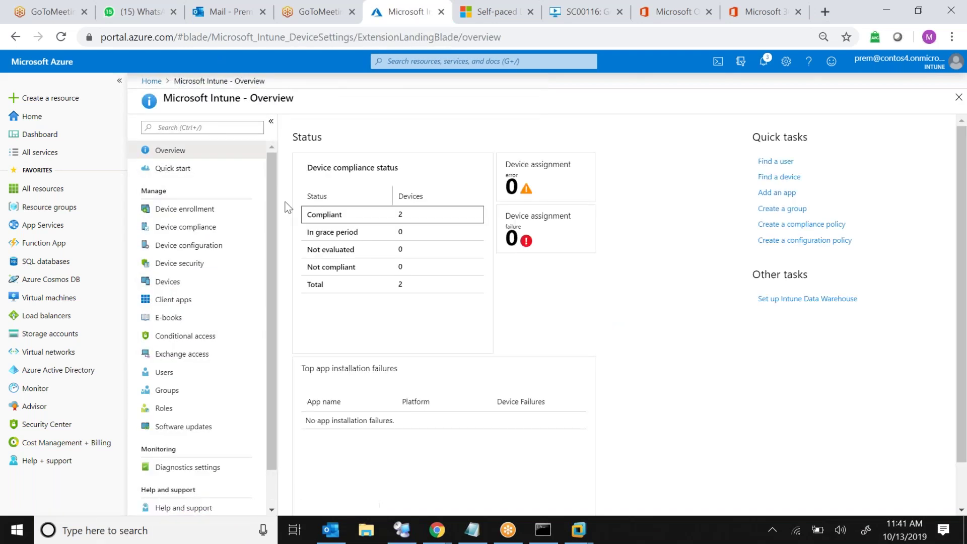
left_click(186, 281)
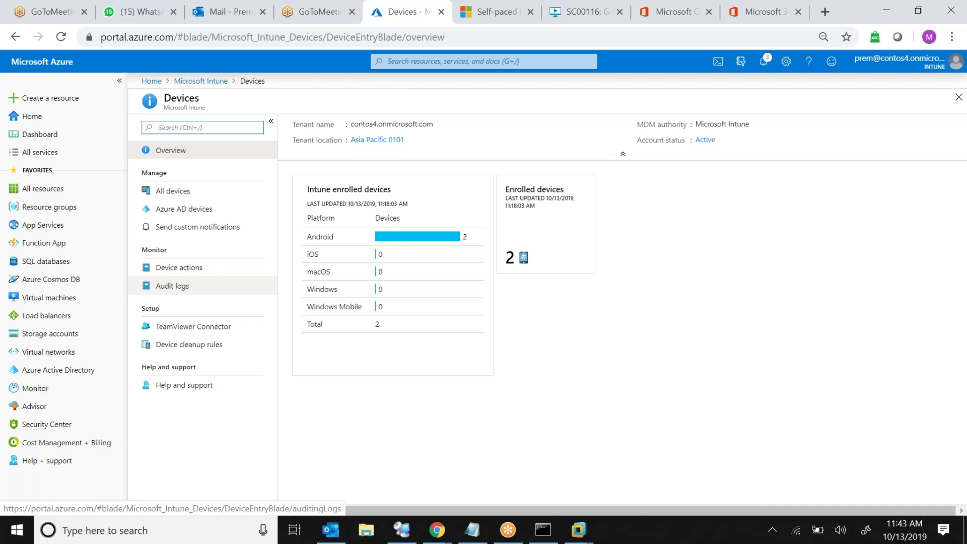
left_click(215, 81)
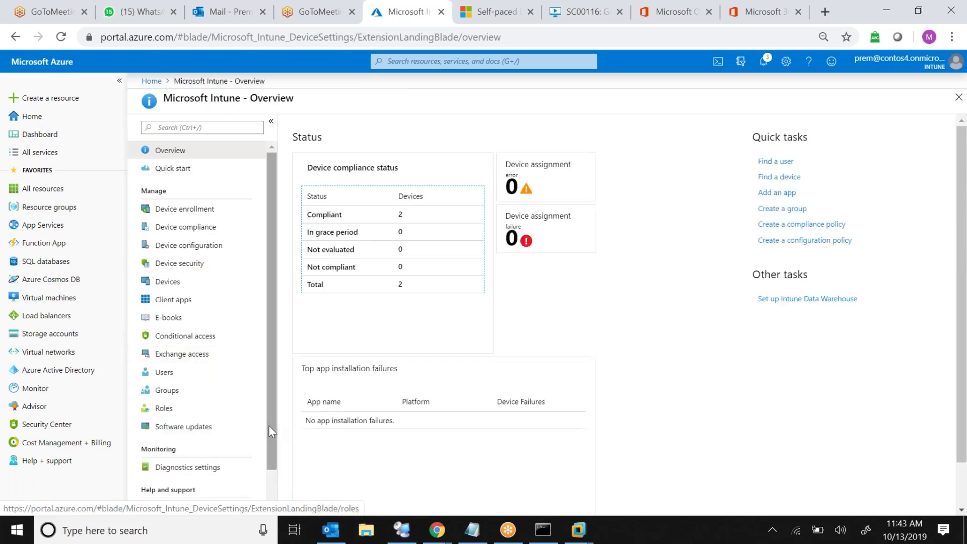
scroll(273, 481, "down", 1)
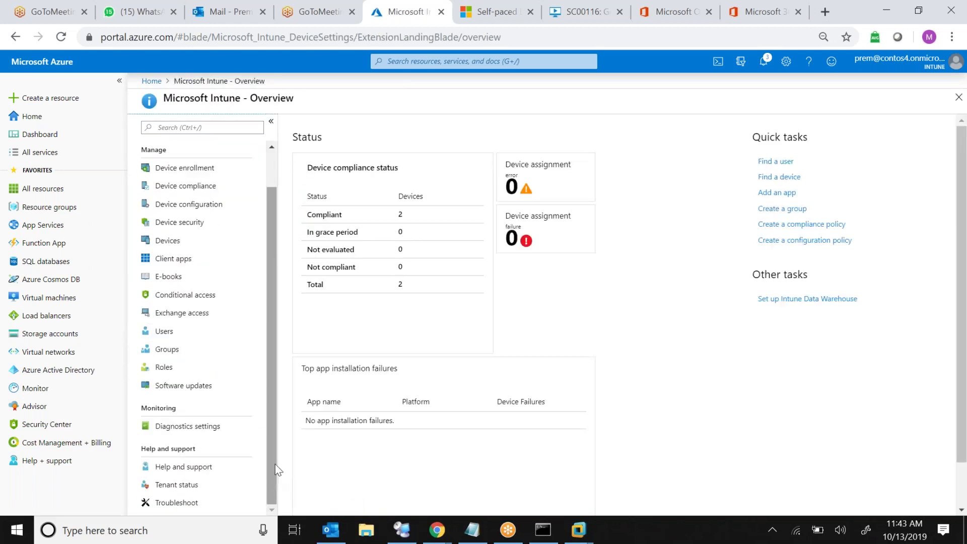
scroll(273, 162, "up", 1)
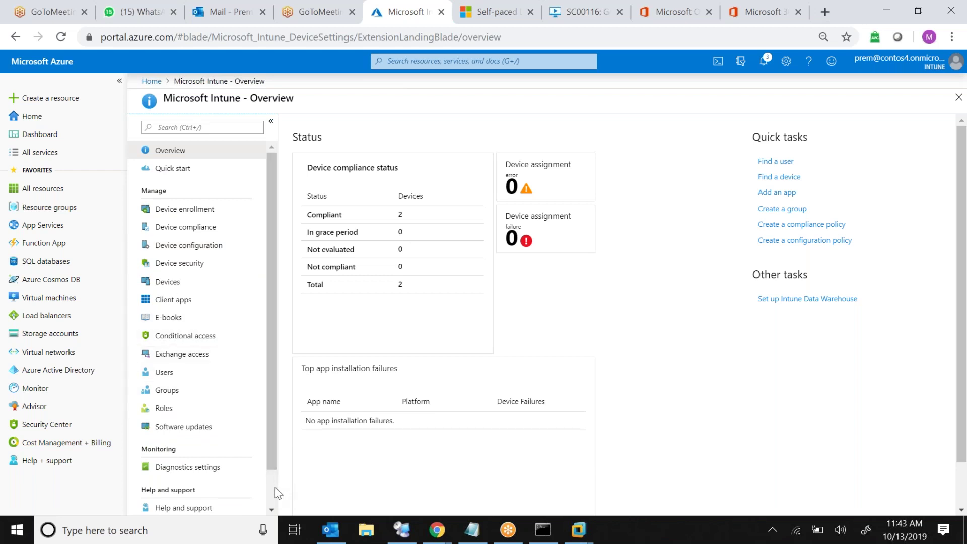
scroll(275, 487, "down", 1)
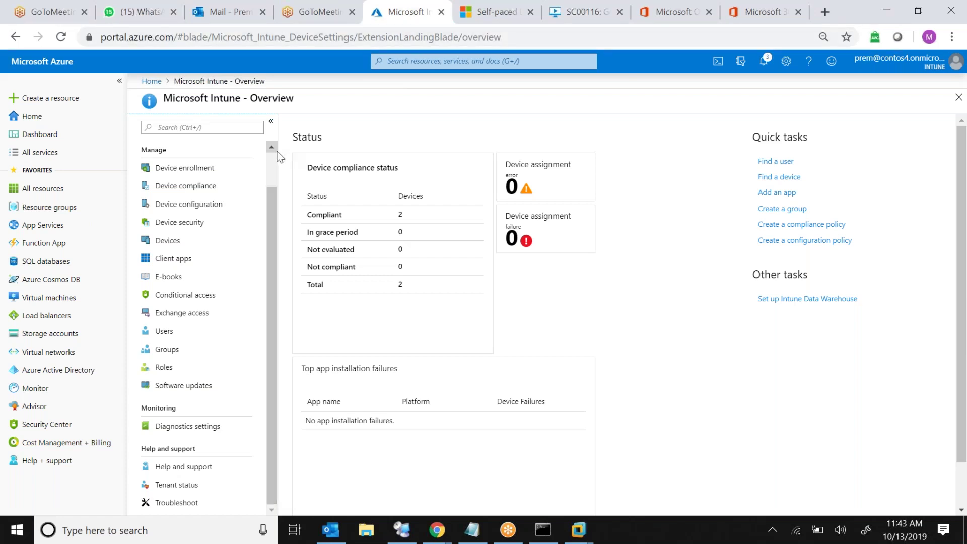
scroll(275, 155, "up", 1)
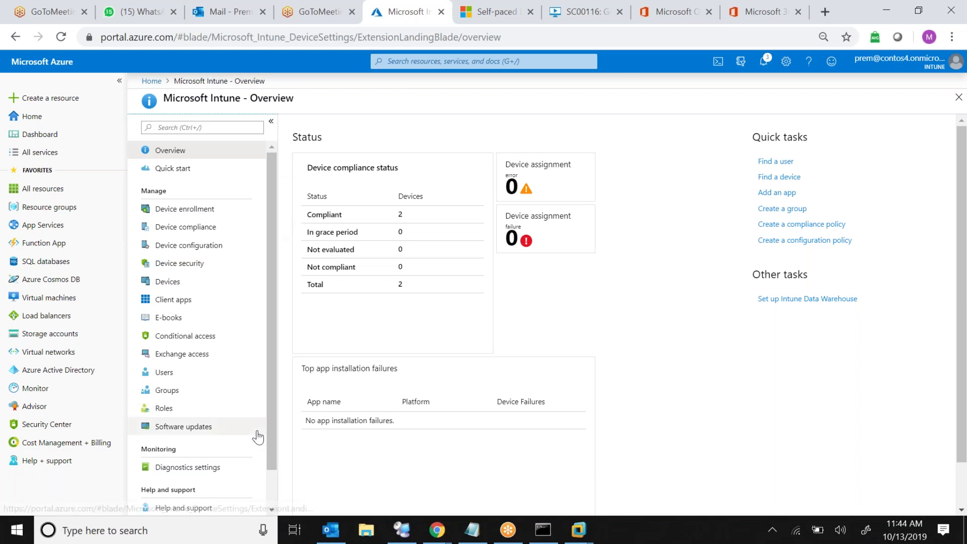
left_click(274, 491)
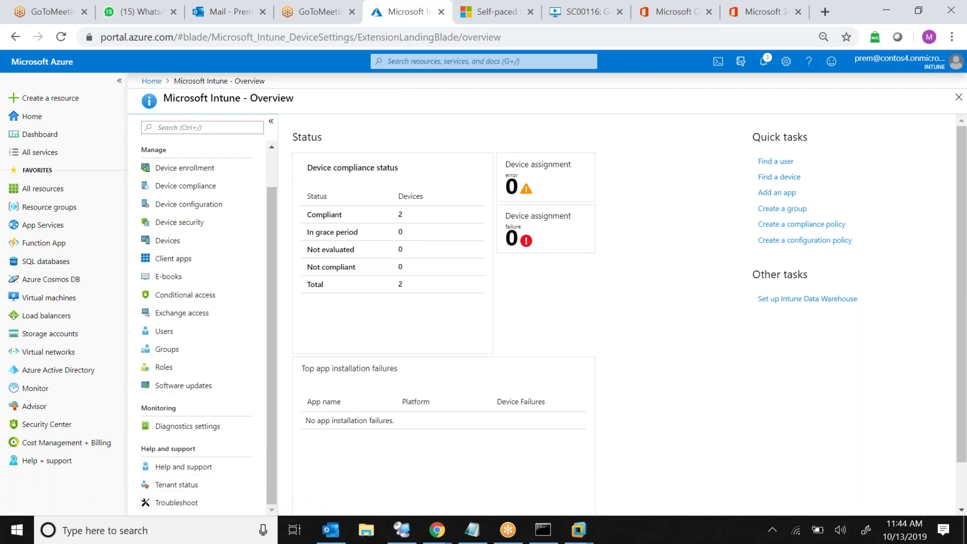
left_click(270, 173)
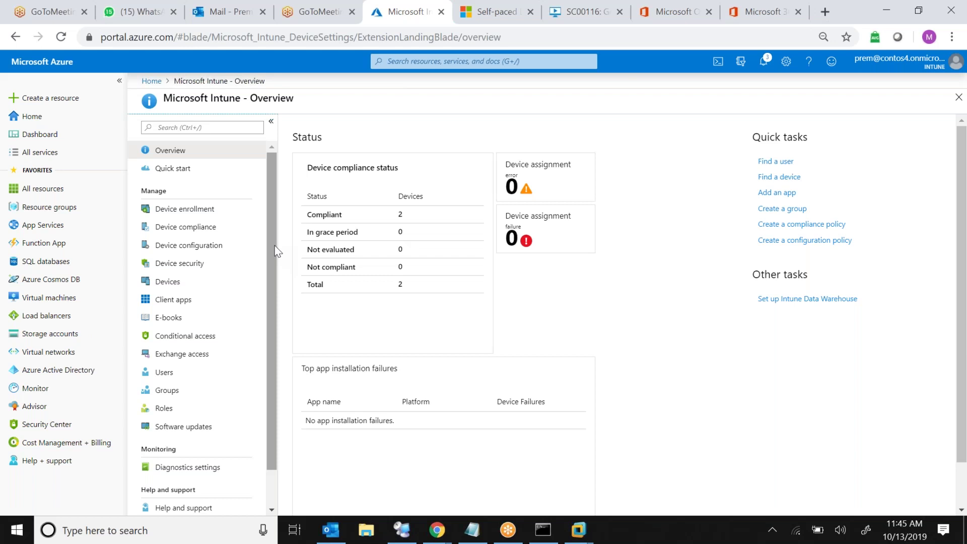
Search Google in a new tab for how to grant access to Intune administrator
left_click(826, 11)
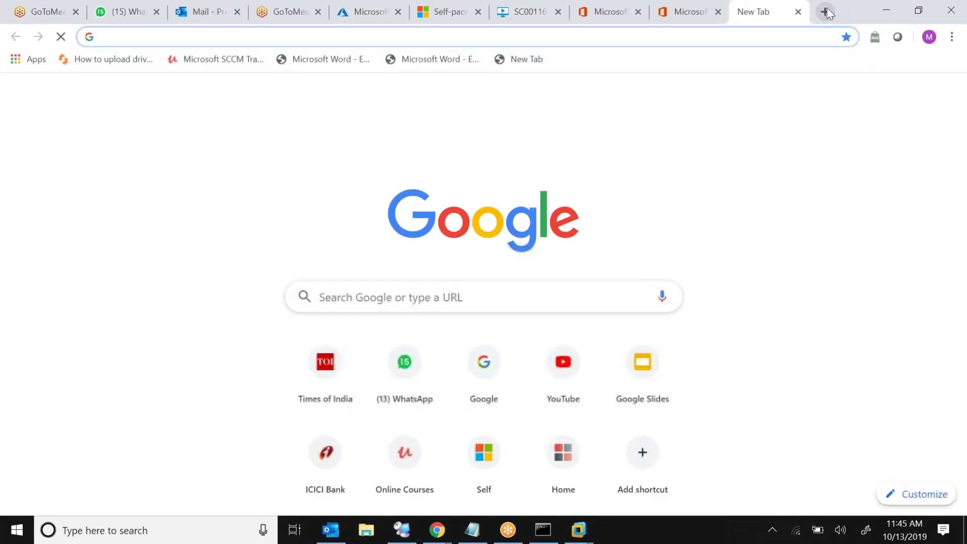
type("how to grant access")
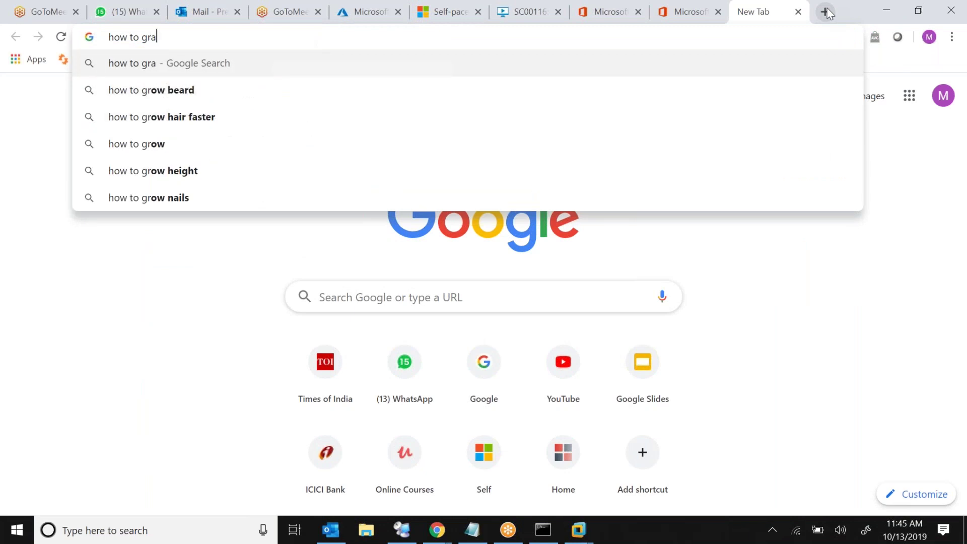
type("intune")
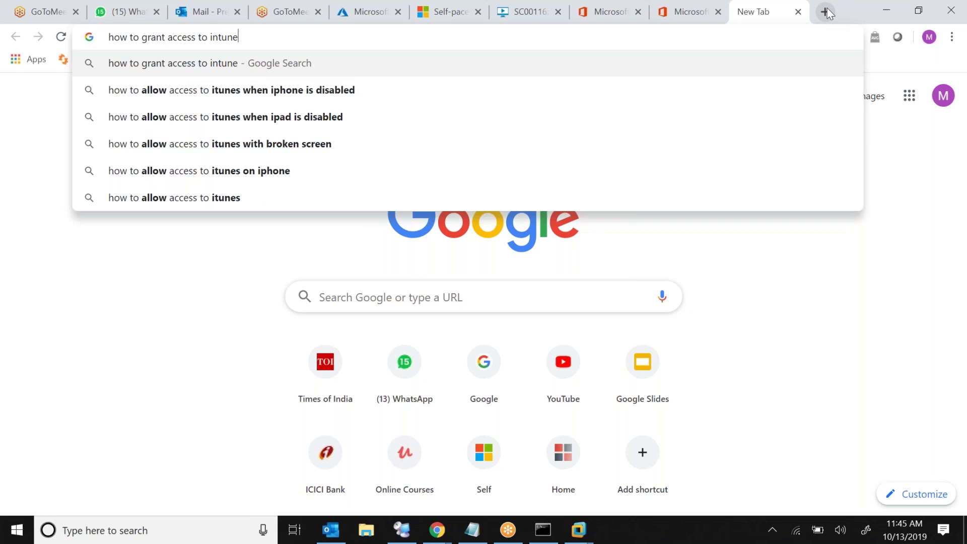
type("ad")
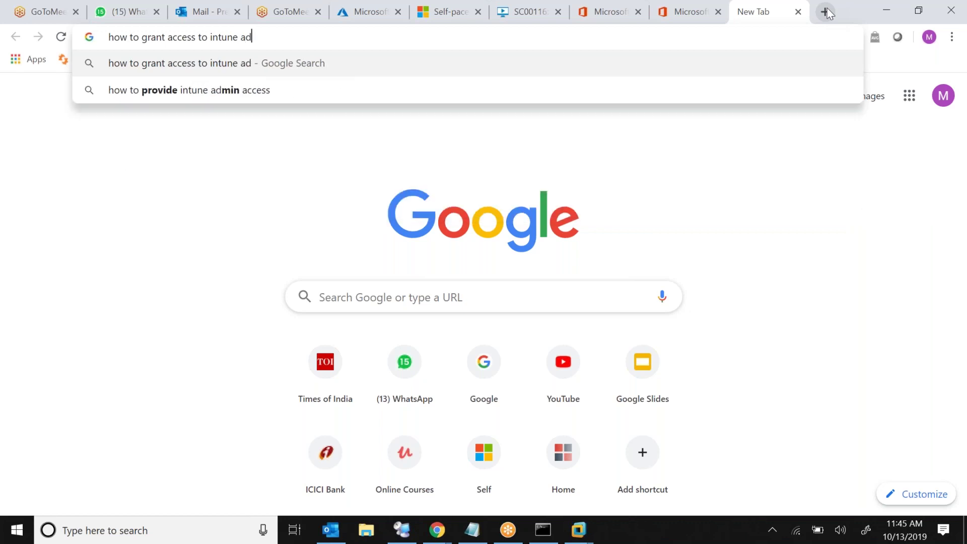
type("minis")
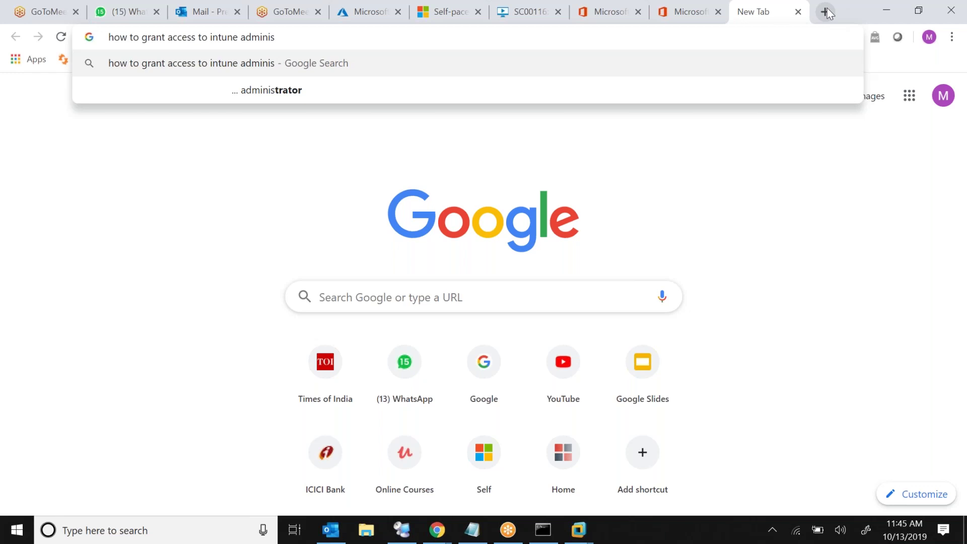
key("Down")
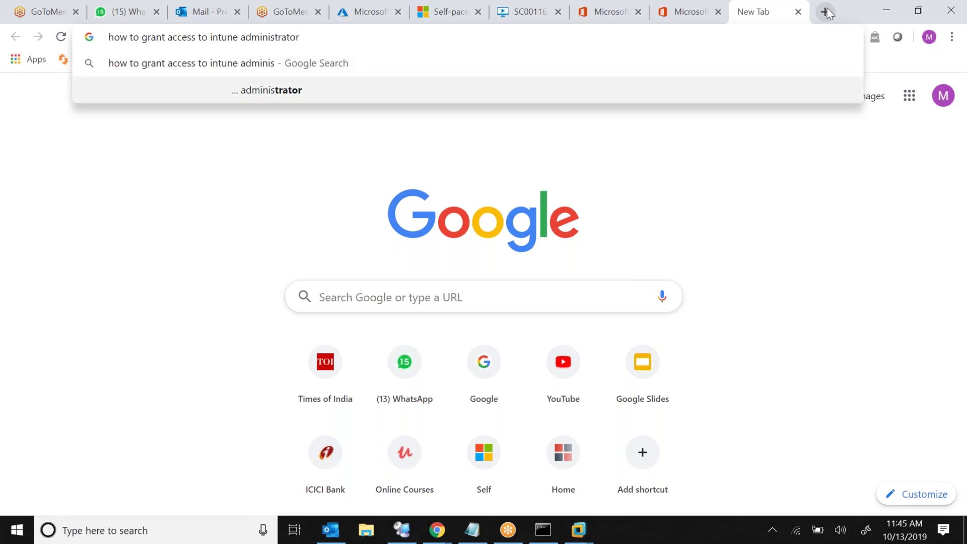
key("Return")
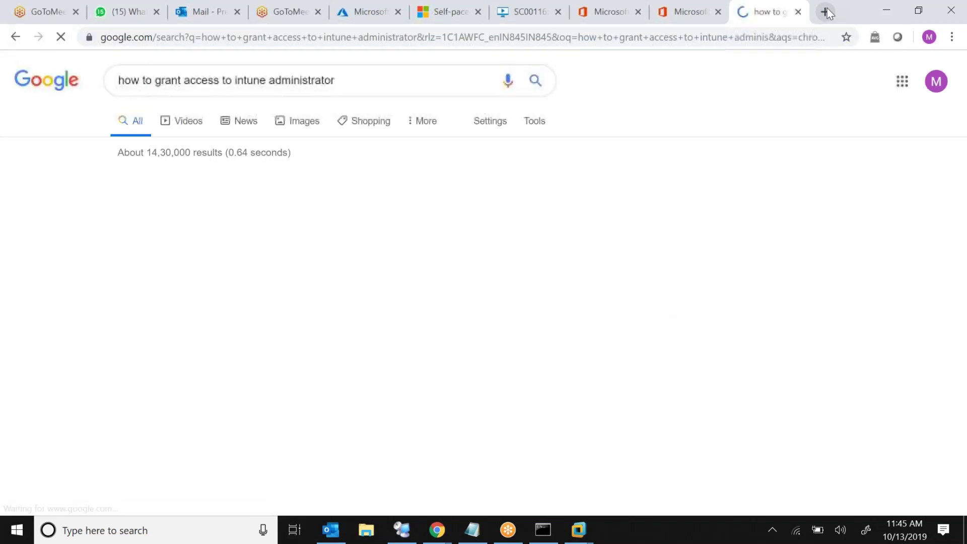
Highlight words in the snippet, then open the Add users docs result in a new tab
triple_click(186, 235)
double_click(186, 235)
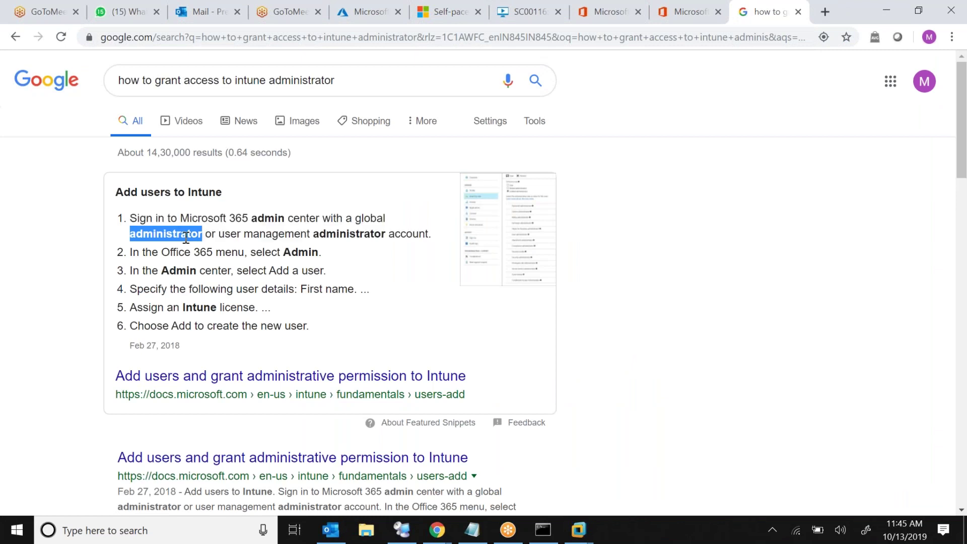
double_click(276, 234)
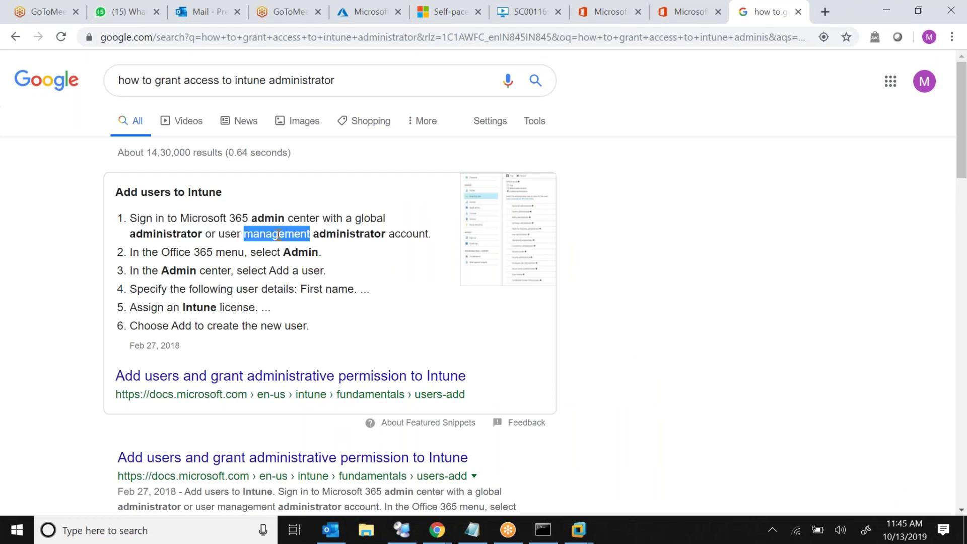
right_click(277, 380)
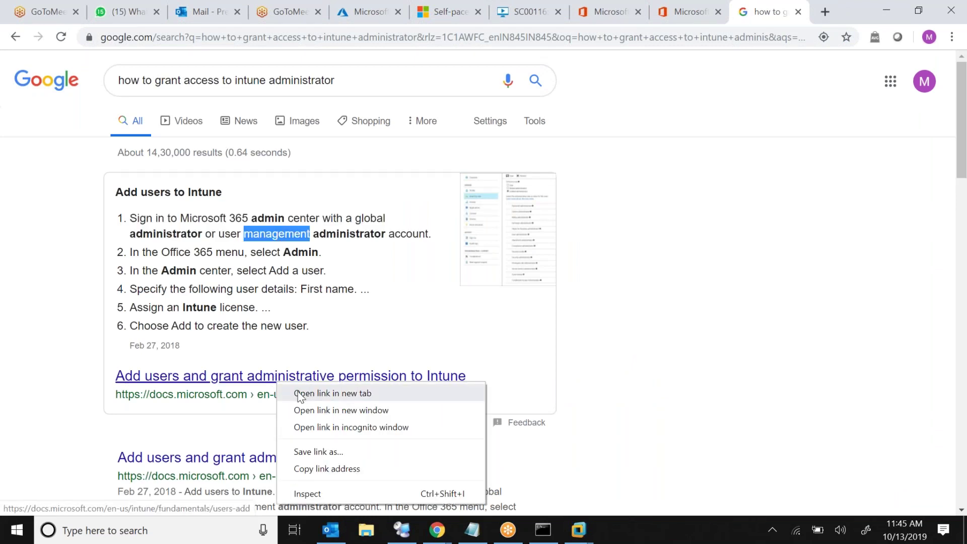
left_click(332, 393)
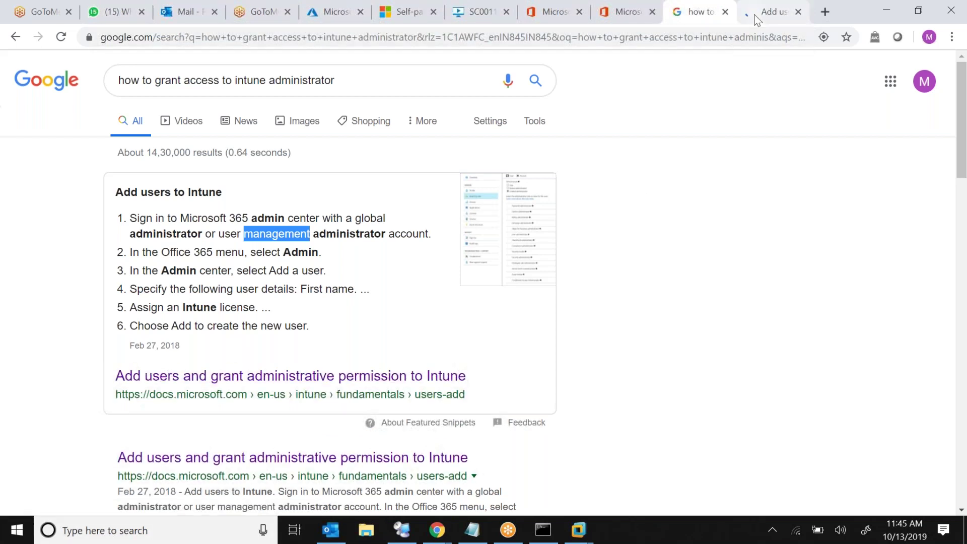
Switch to the docs article and scroll down to Azure portal step 4 on user details
left_click(770, 12)
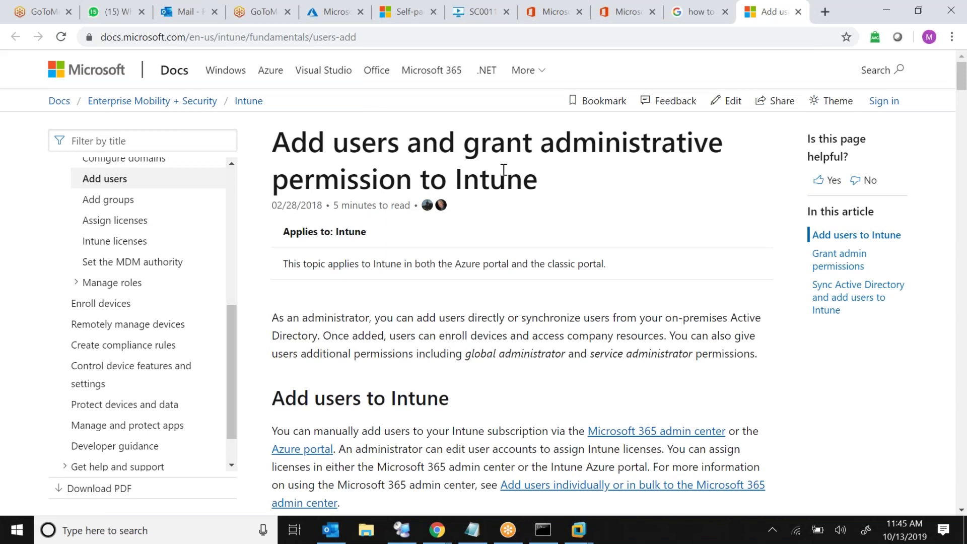
scroll(503, 169, "down", 1)
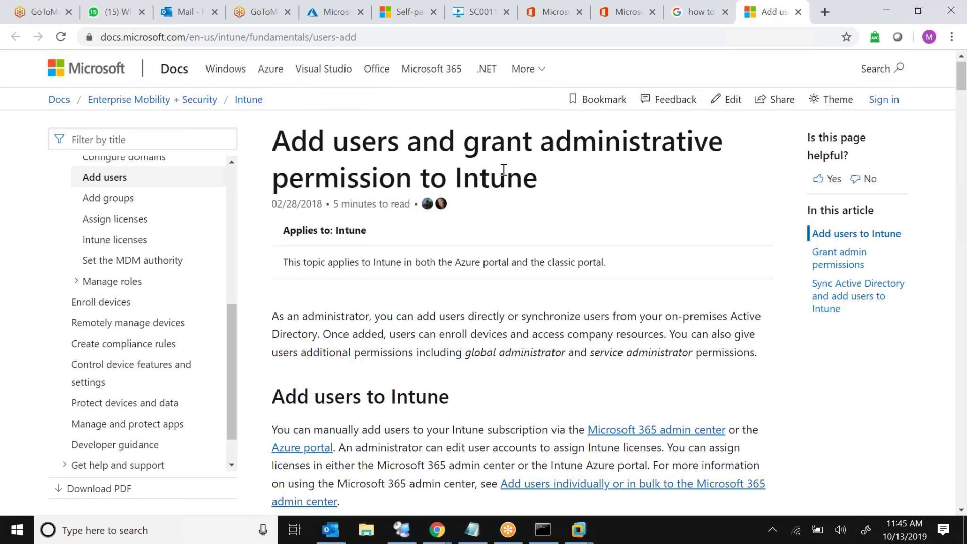
scroll(504, 170, "down", 2)
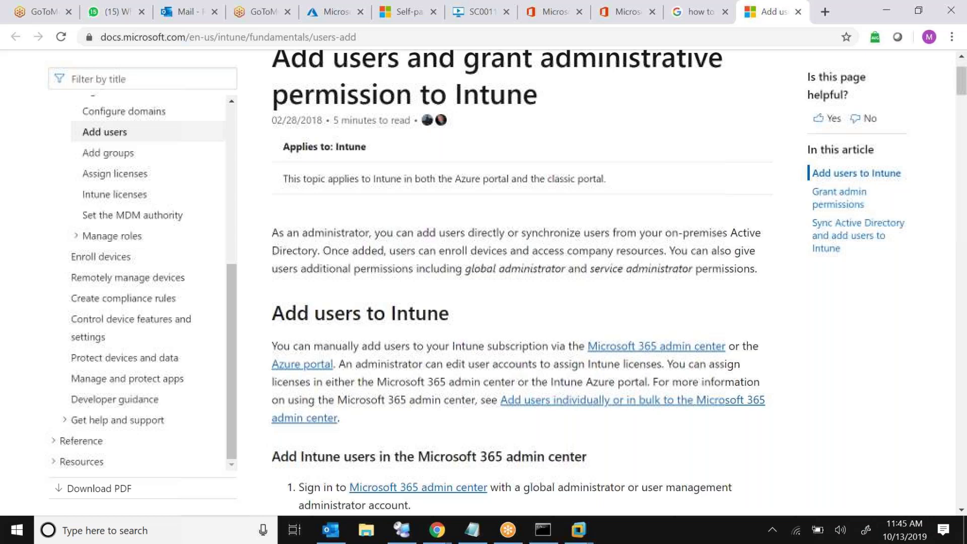
scroll(503, 282, "down", 10)
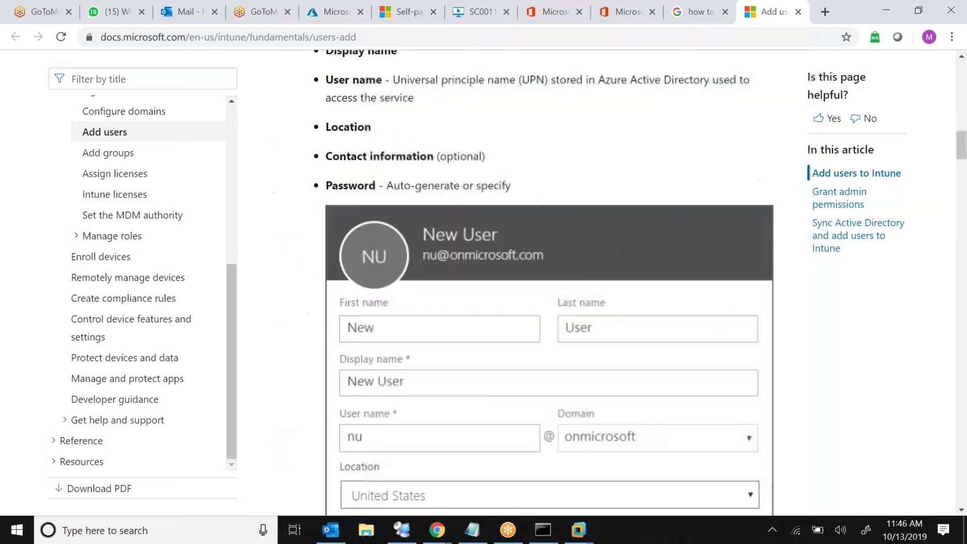
scroll(549, 282, "down", 7)
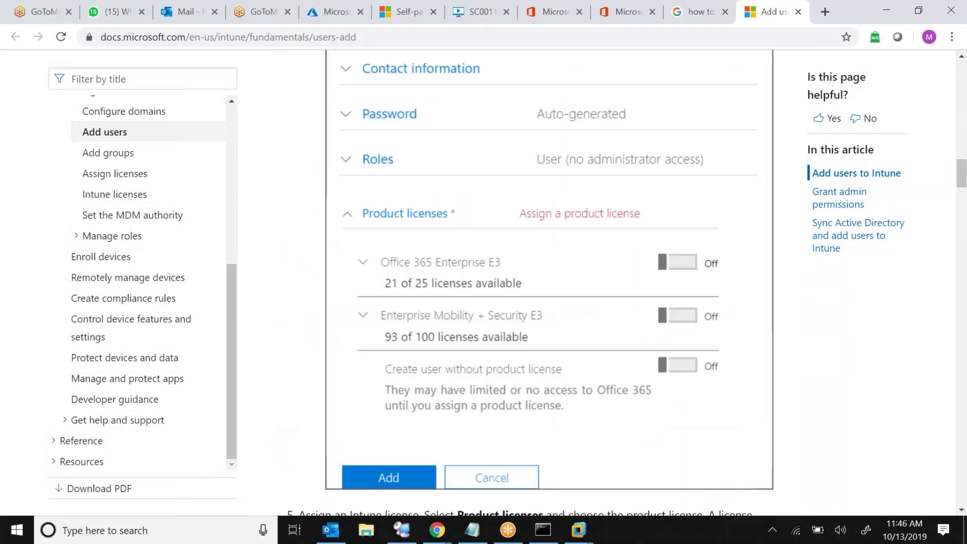
scroll(549, 282, "down", 1)
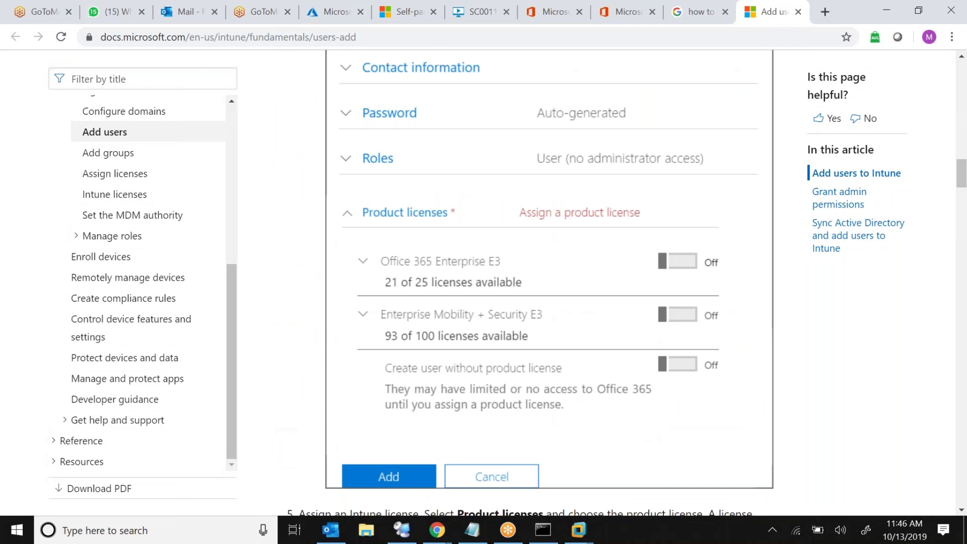
scroll(549, 282, "down", 6)
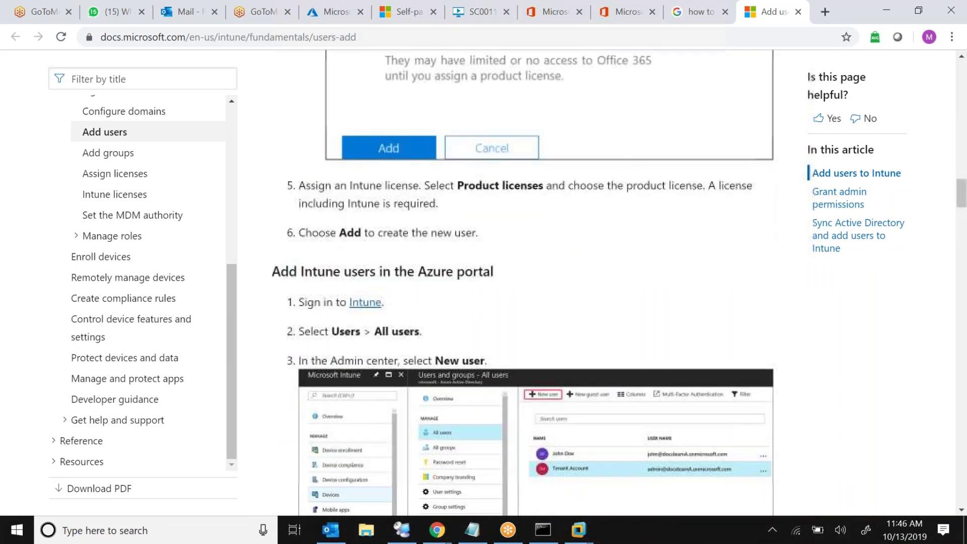
scroll(549, 282, "down", 3)
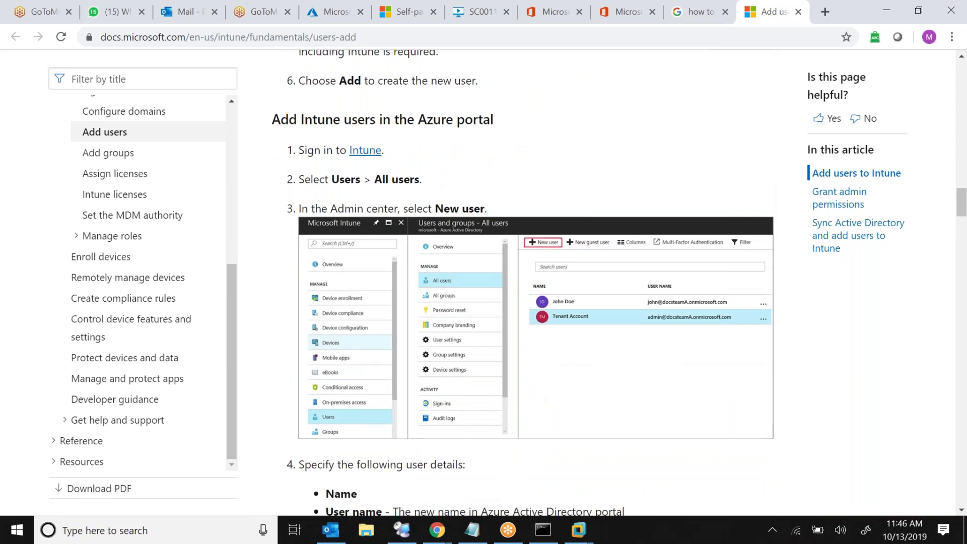
scroll(549, 282, "down", 1)
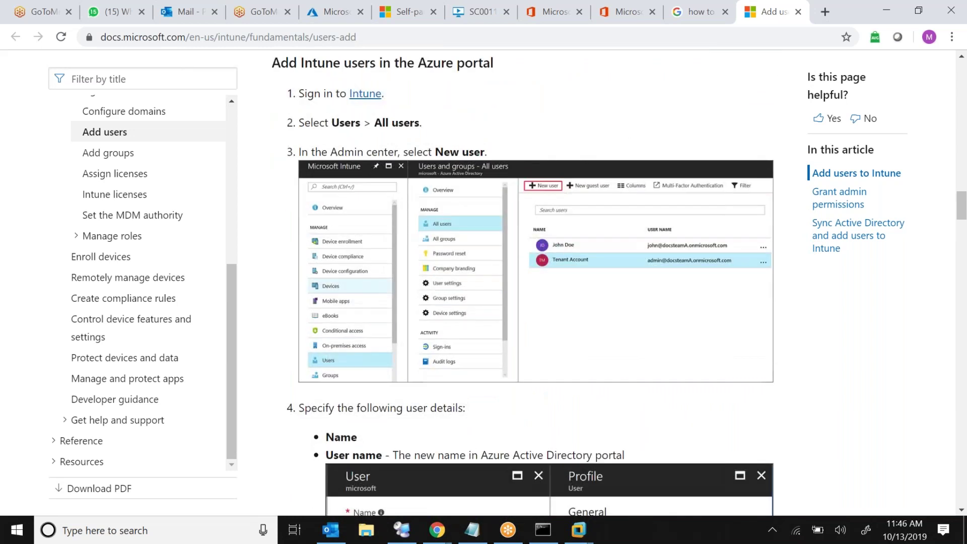
scroll(549, 282, "down", 4)
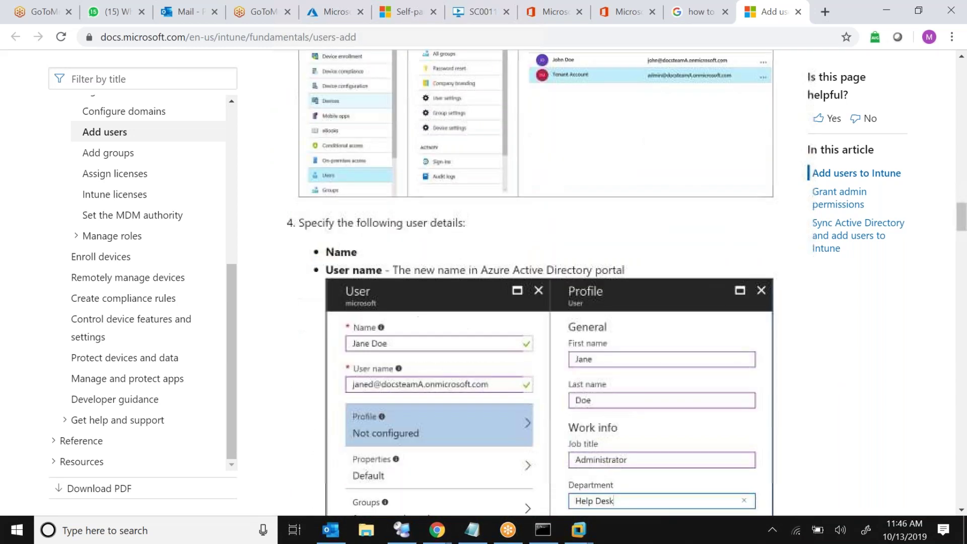
scroll(441, 288, "down", 2)
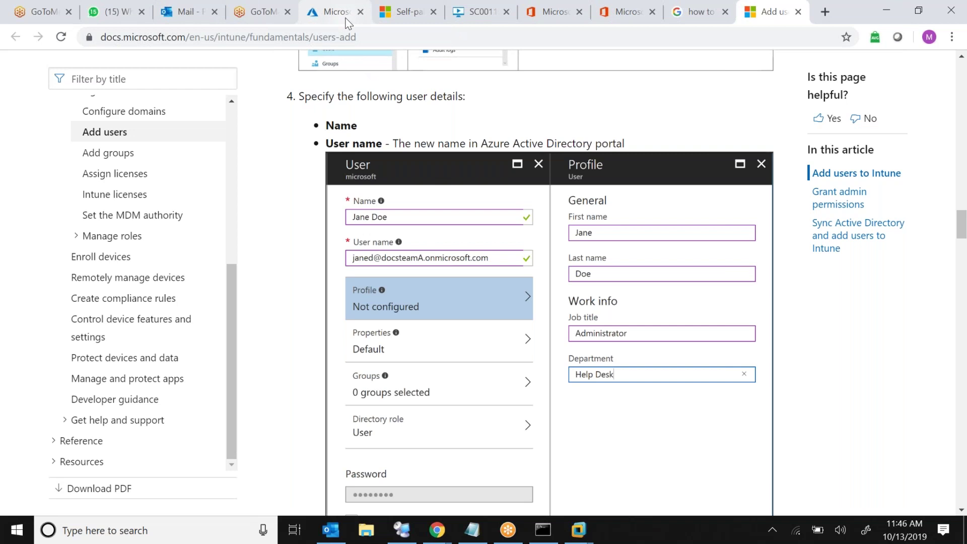
From the Users list, open a user's Assigned roles (none) and bring up the Directory roles list
left_click(348, 23)
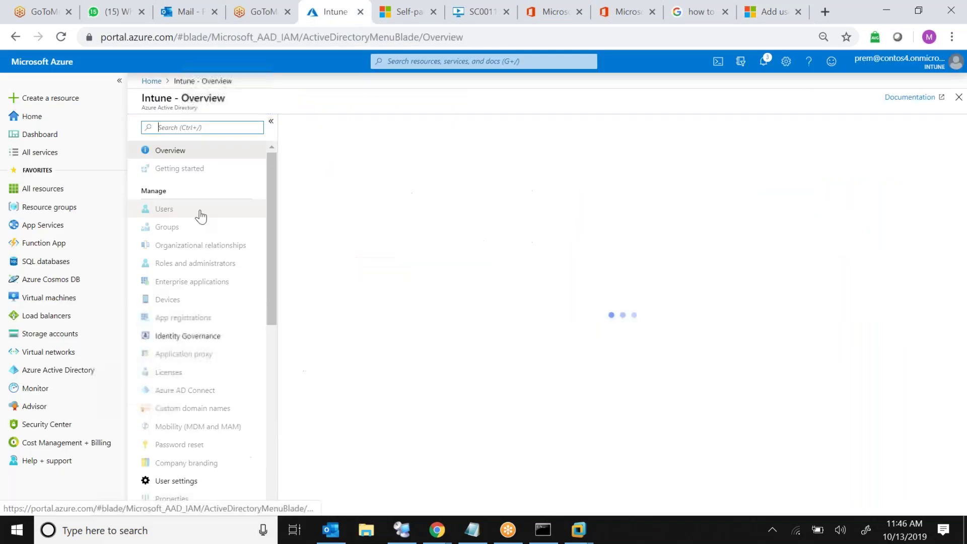
left_click(204, 214)
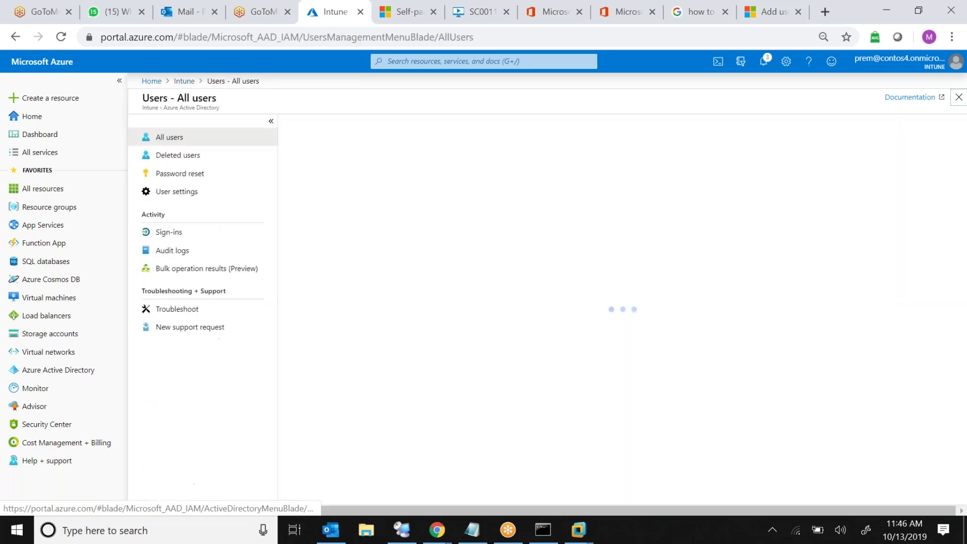
left_click(361, 253)
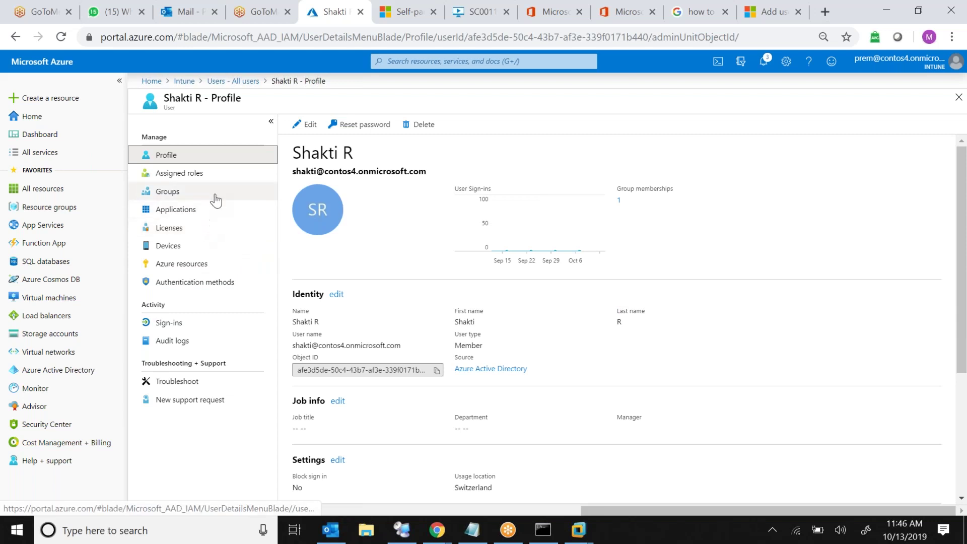
left_click(231, 174)
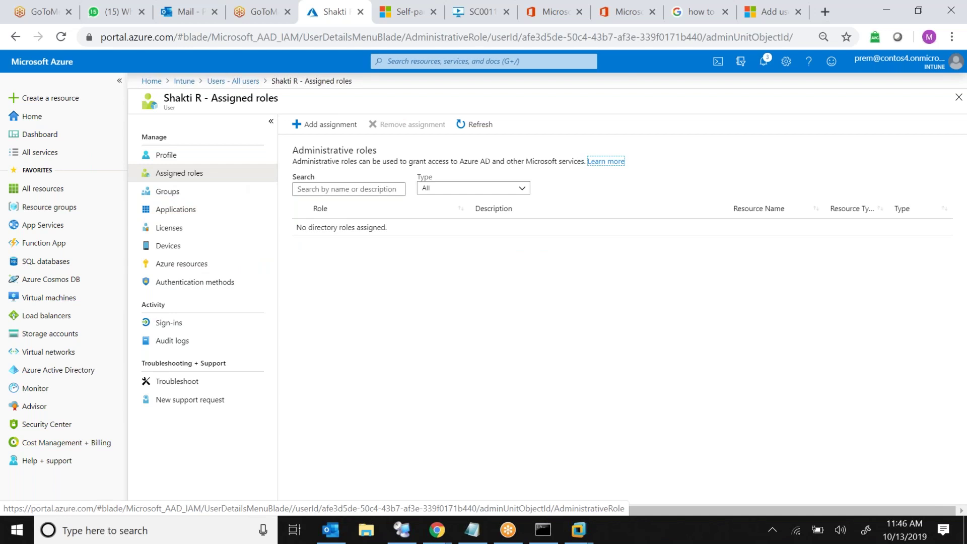
left_click(327, 124)
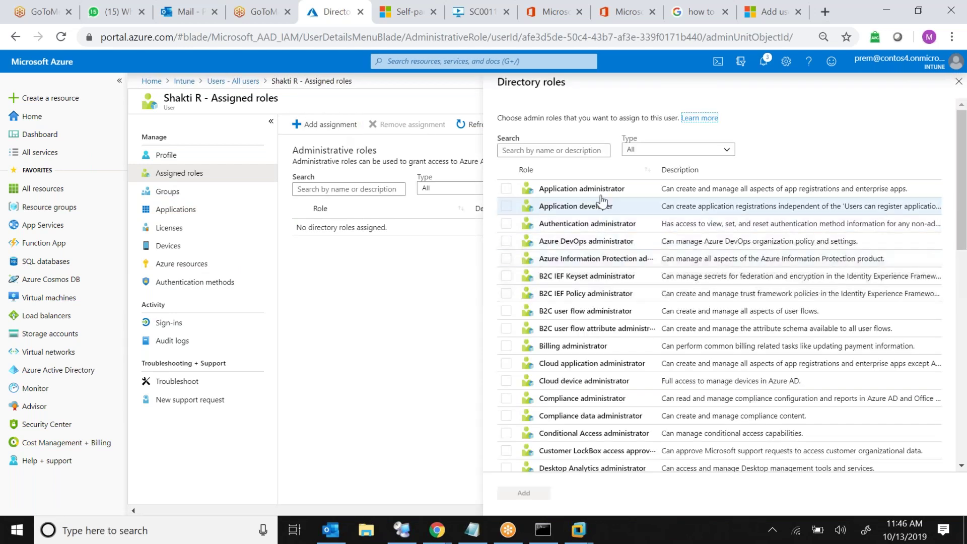
Scroll the directory roles, ticking then unticking Helpdesk administrator after reading its description
left_click(962, 182)
mouse_move(962, 182)
left_mouse_down()
mouse_move(964, 323)
mouse_move(962, 182)
left_mouse_up()
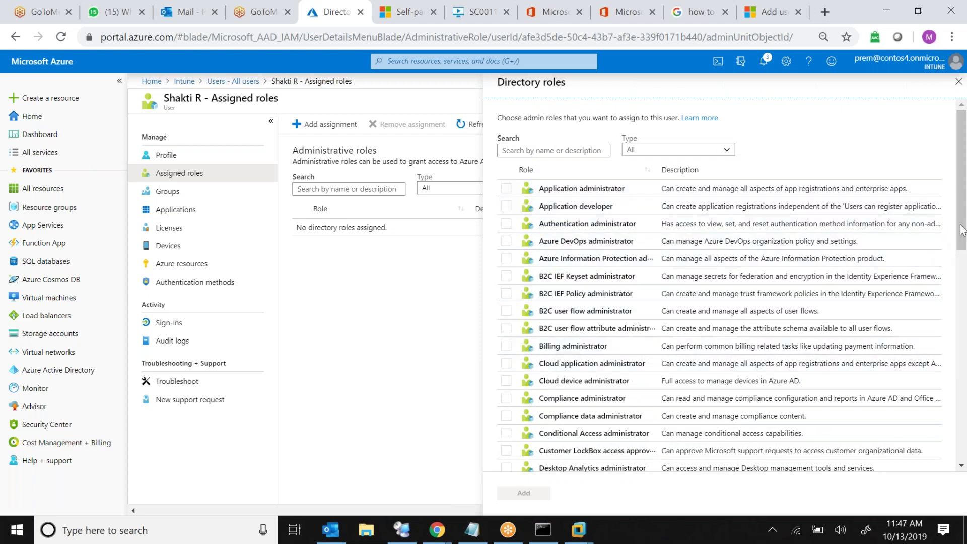
left_click_drag(961, 242, 961, 264)
scroll(961, 265, "down", 6)
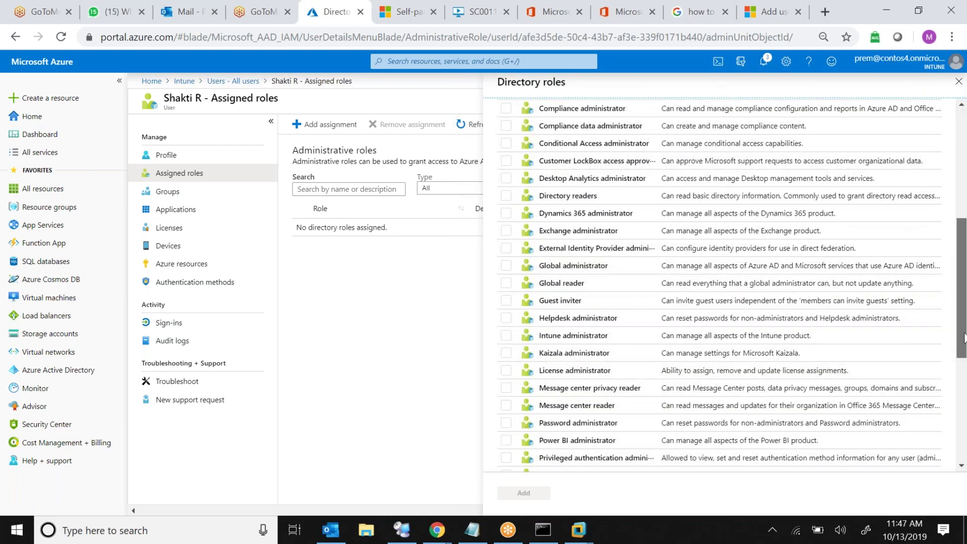
left_click(506, 296)
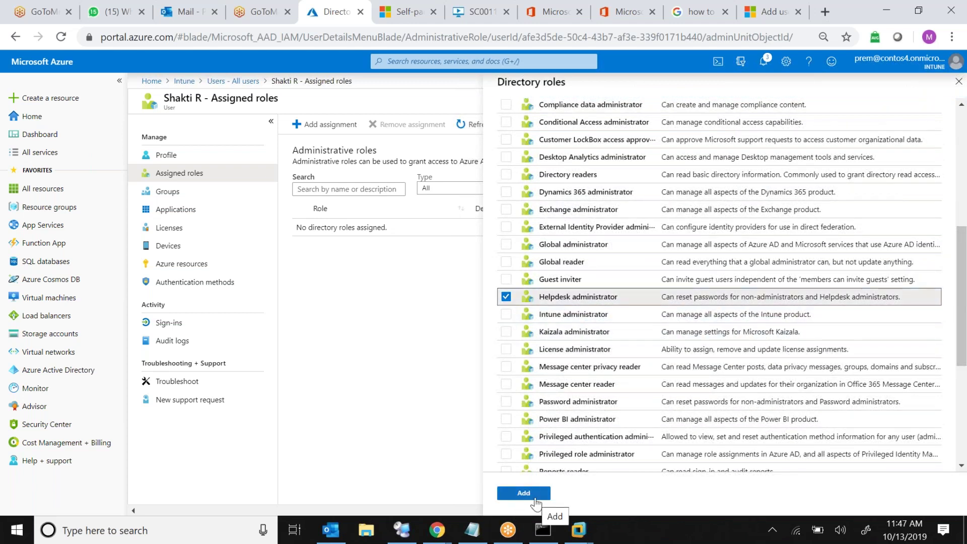
left_click_drag(670, 303, 903, 301)
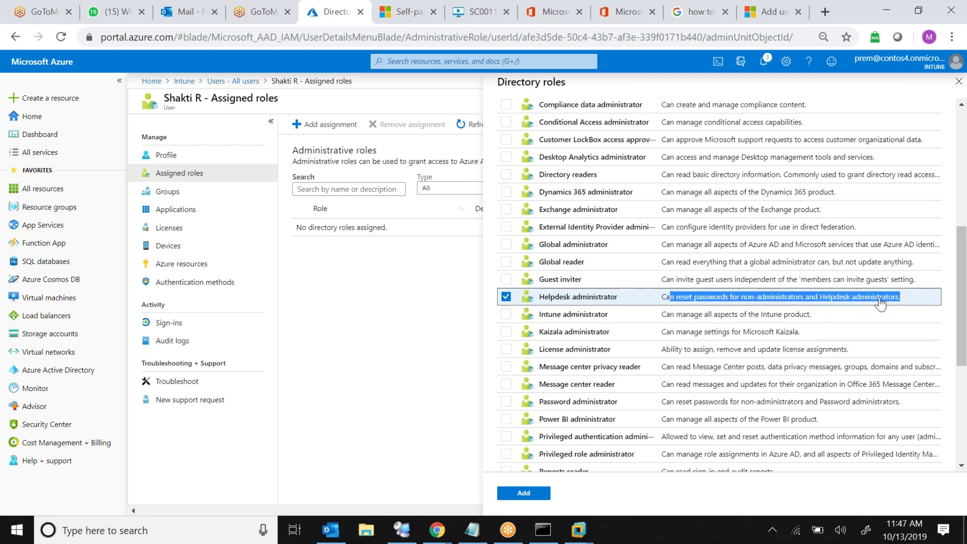
left_click(506, 296)
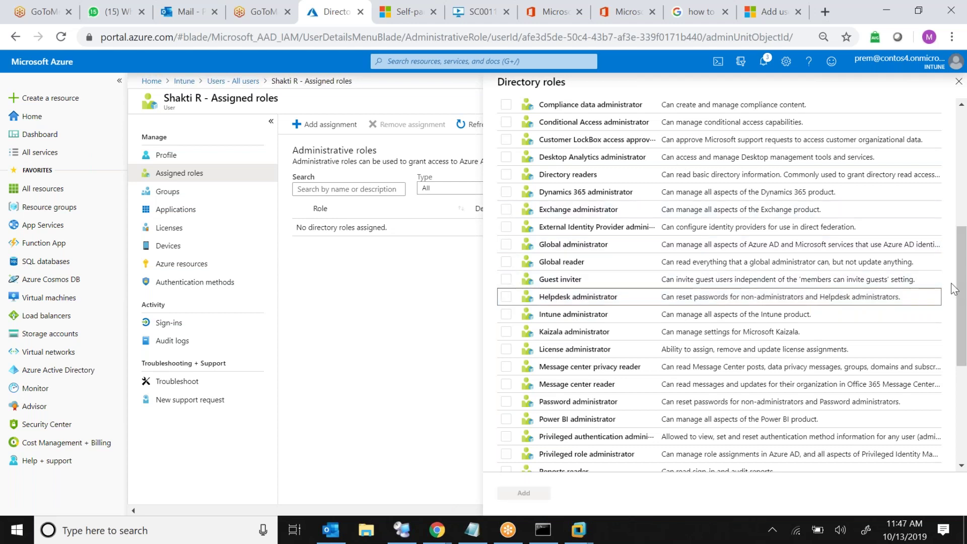
mouse_move(963, 285)
left_mouse_down()
mouse_move(964, 194)
mouse_move(960, 403)
left_mouse_up()
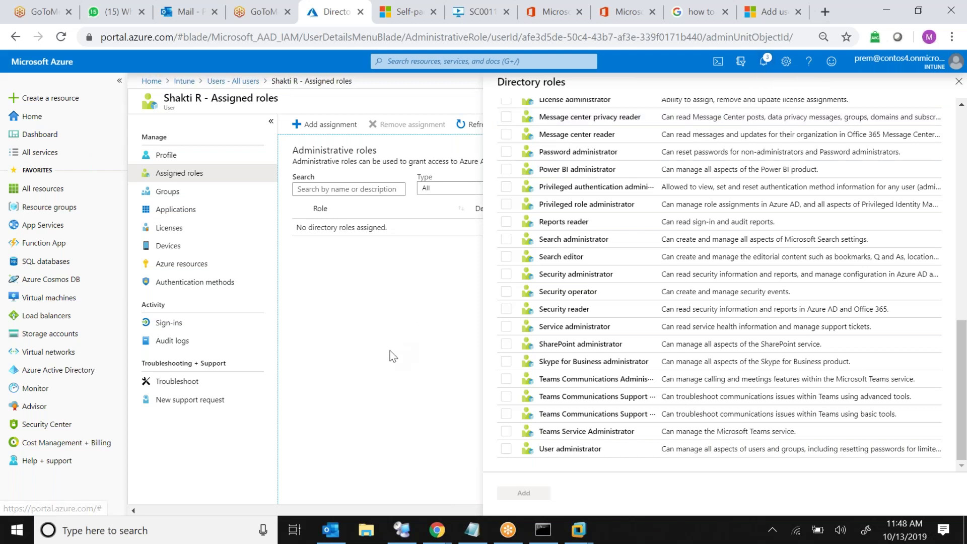
Check the recent portal notifications and dismiss the Notifications pane
left_click(771, 59)
left_click(571, 313)
left_click(765, 65)
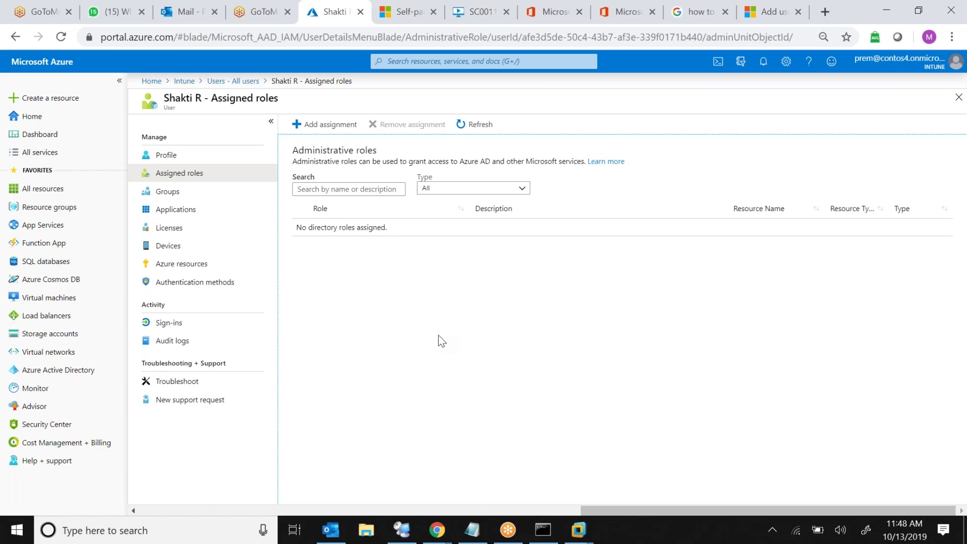
Show the user's Applications page to see their app assignments
left_click(198, 212)
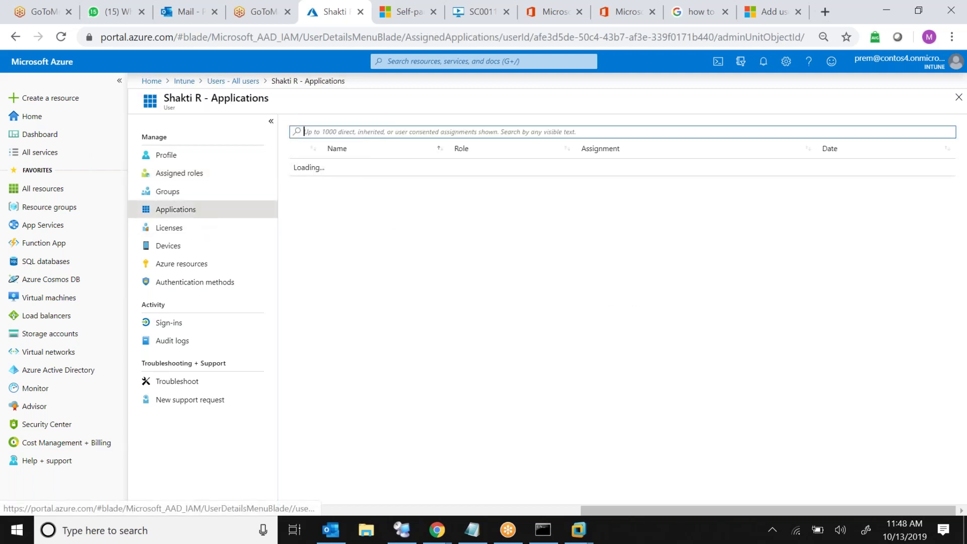